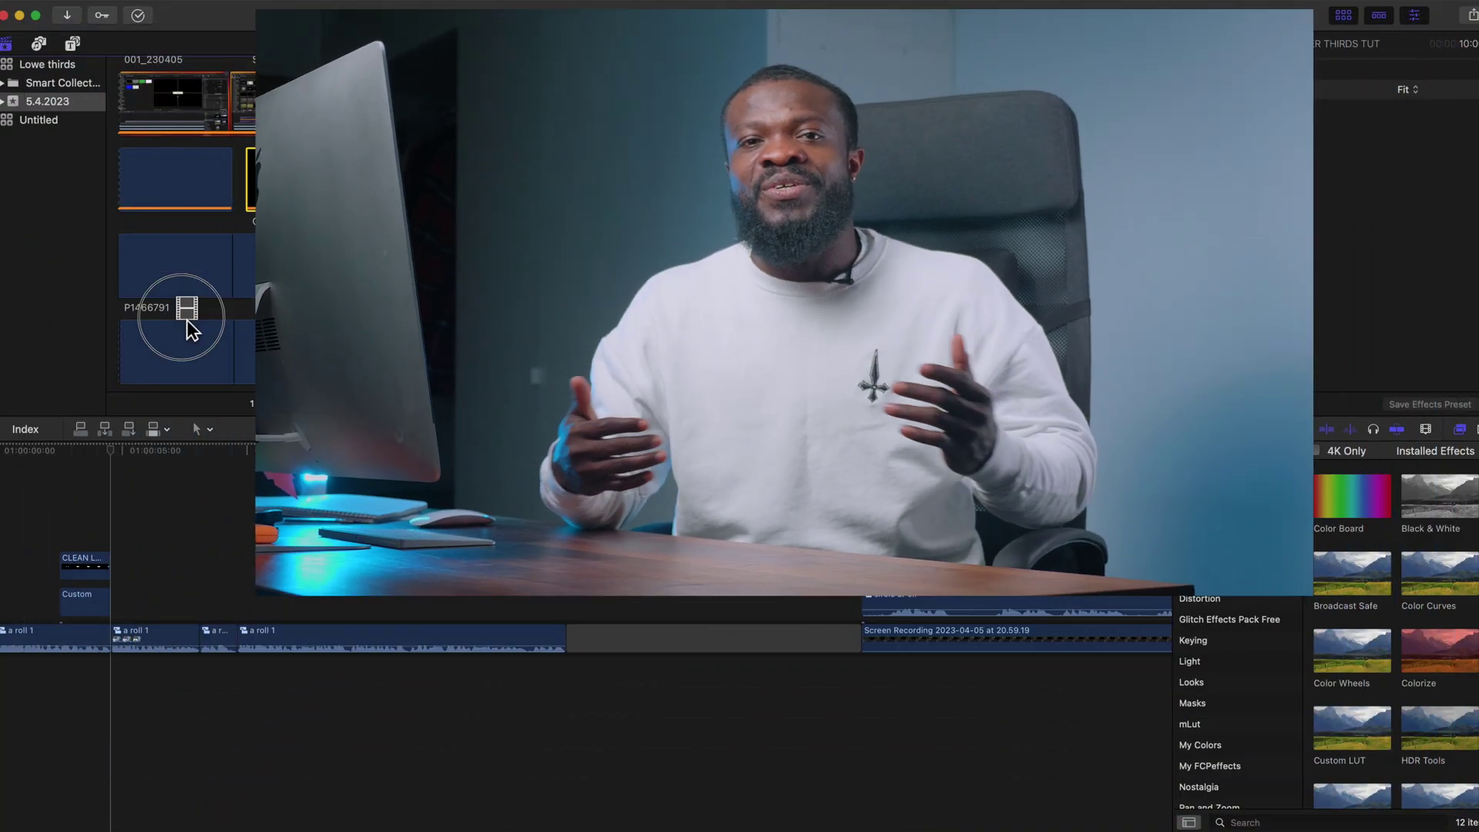
# - Arrange Final Cut Pro on the empty Tuts project with the Titles browser listing installed titles
pyautogui.moveTo(303, 179); pyautogui.dragTo(123, 596)
pyautogui.moveTo(890, 294); pyautogui.dragTo(770, 254)
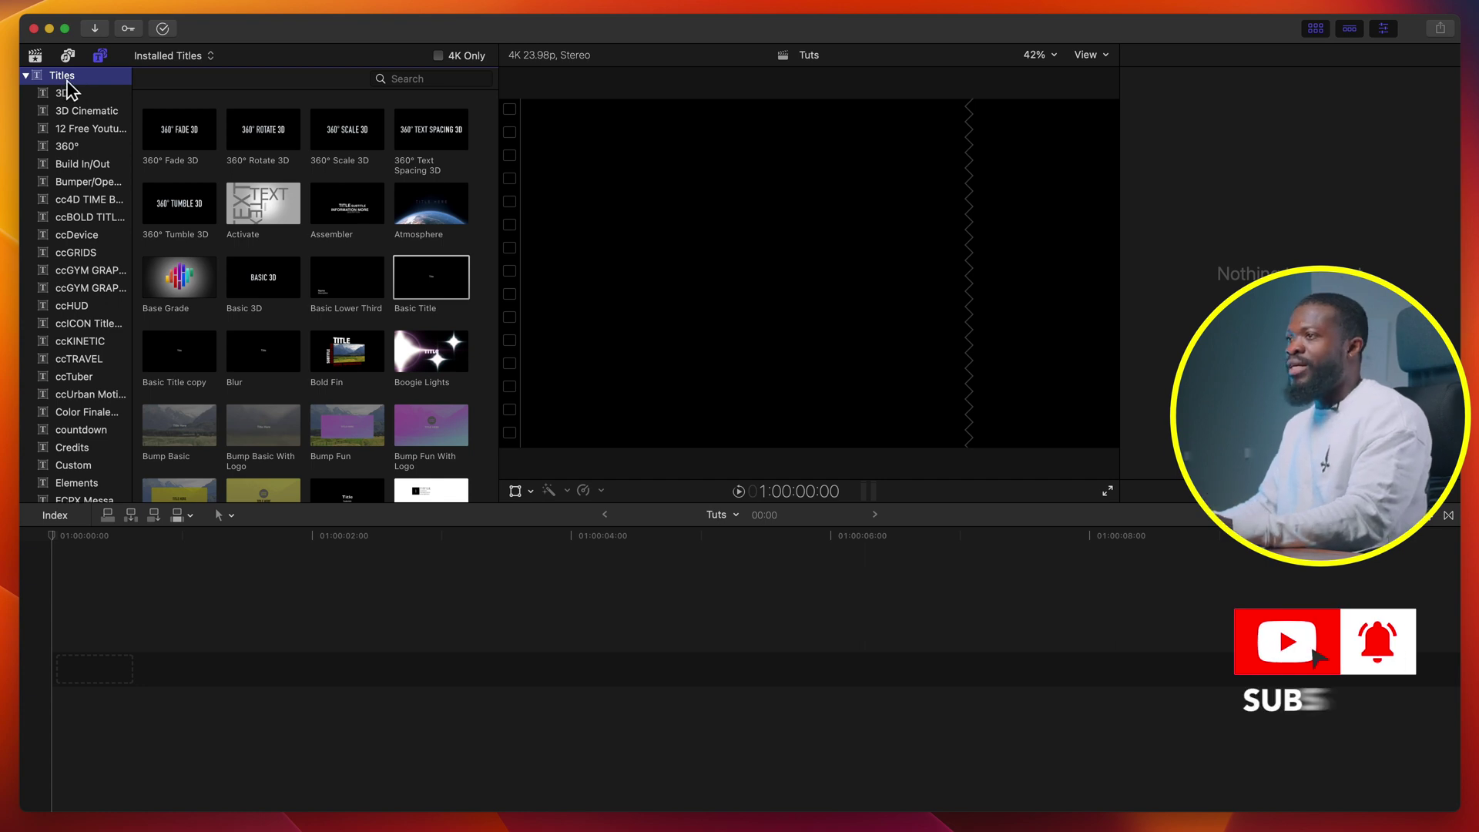
# - Add a Basic Title to the timeline, nudge it slightly down, and start typing REAL JOEY
pyautogui.moveTo(437, 296); pyautogui.dragTo(108, 662)
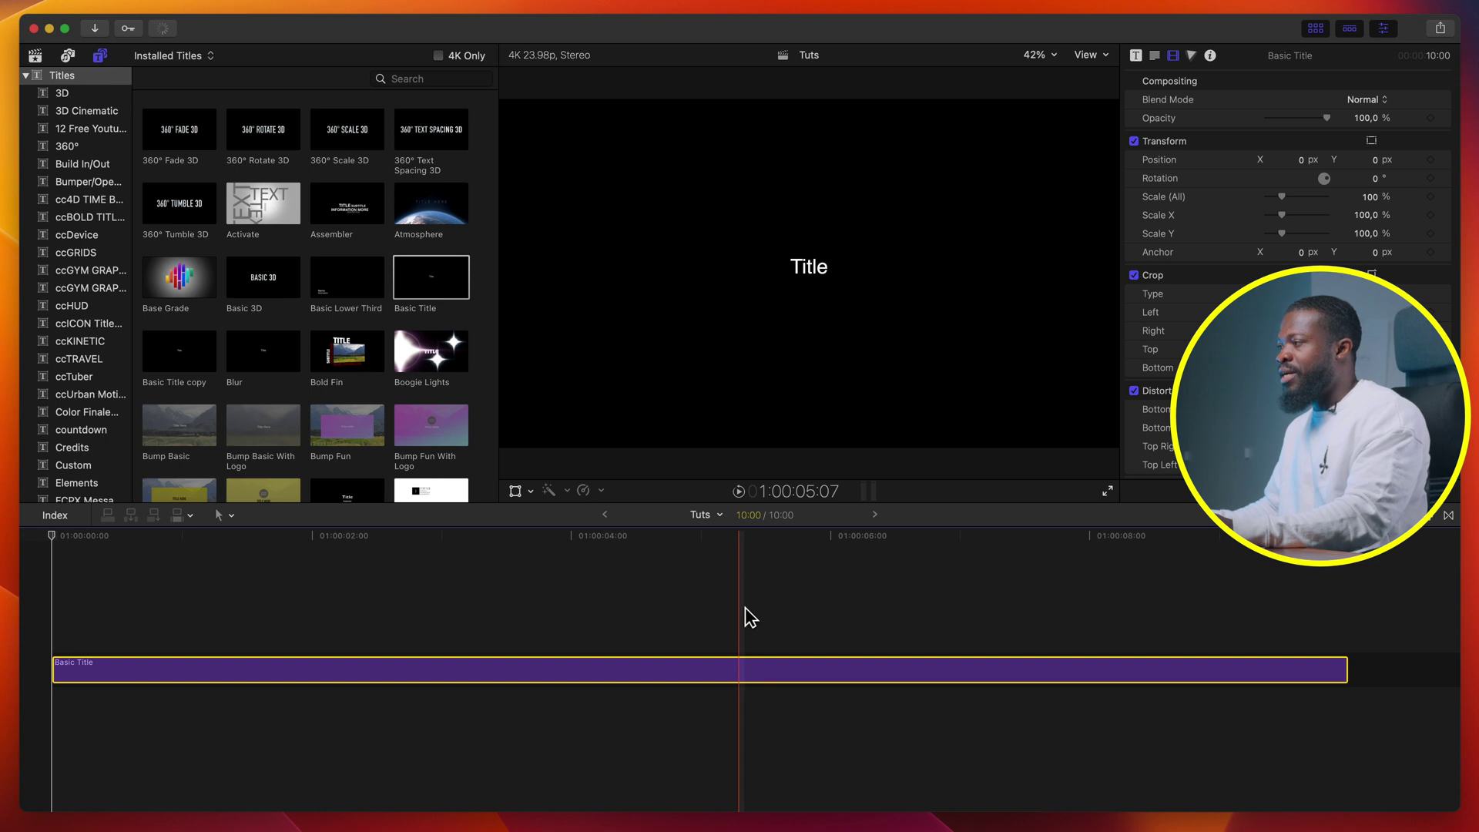
pyautogui.click(548, 613)
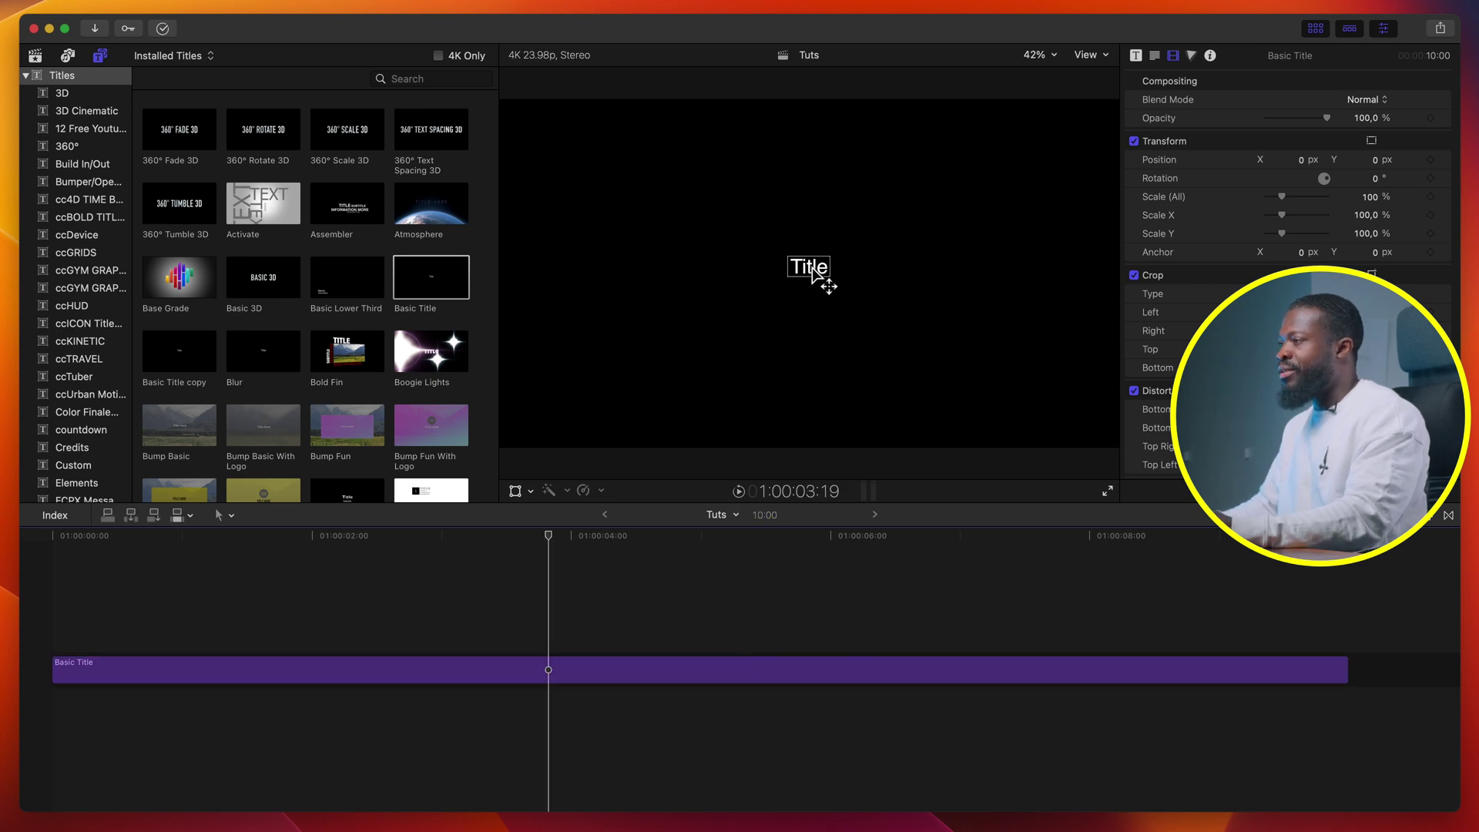
pyautogui.moveTo(811, 267); pyautogui.dragTo(812, 276)
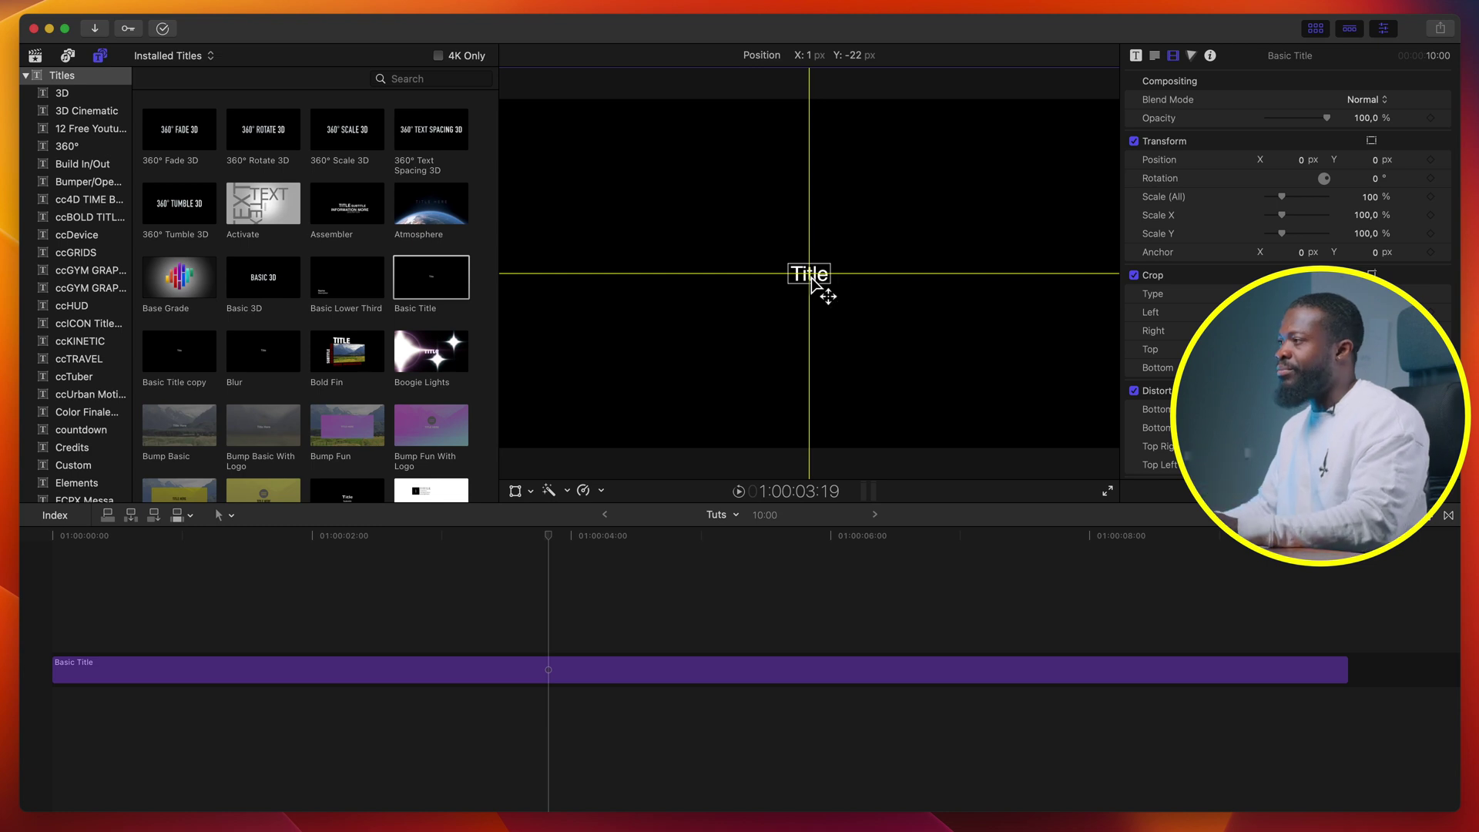
pyautogui.doubleClick(810, 275)
pyautogui.write('RE')
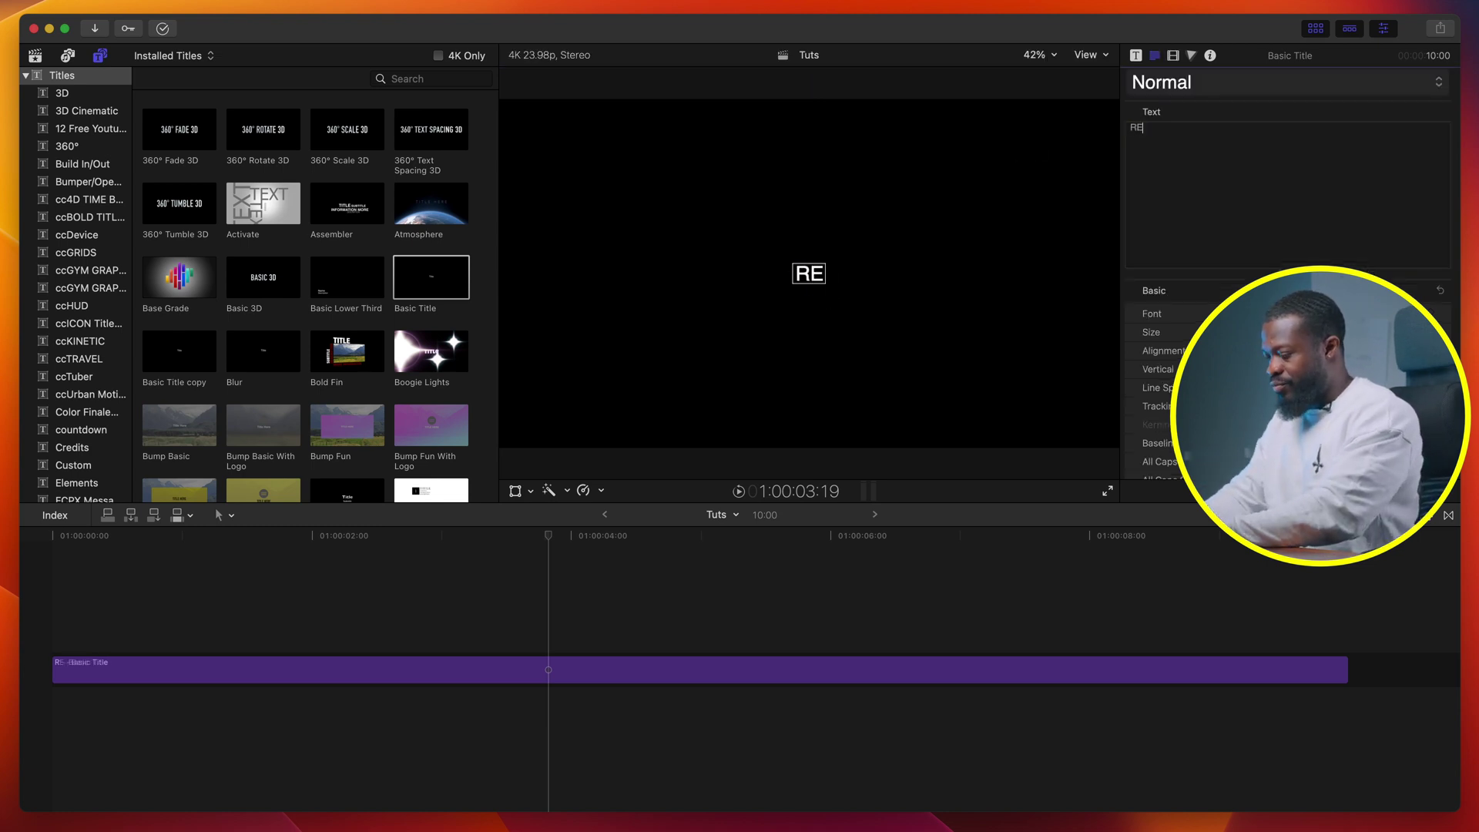
pyautogui.write('AL JOEY')
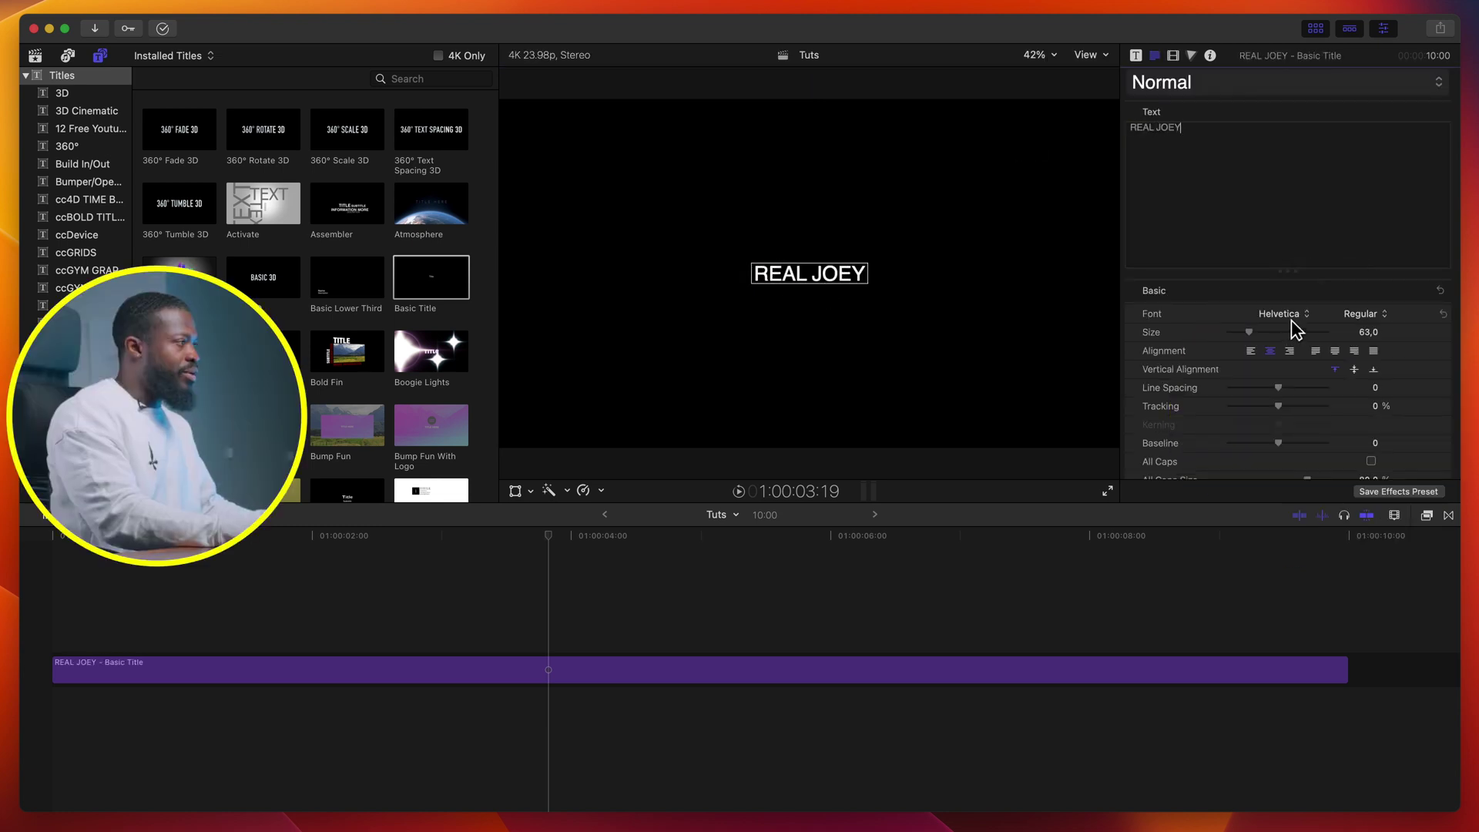
# - Set the title font to Didot Bold at size 60
pyautogui.click(1291, 317)
pyautogui.scroll(10, 1288, 97)
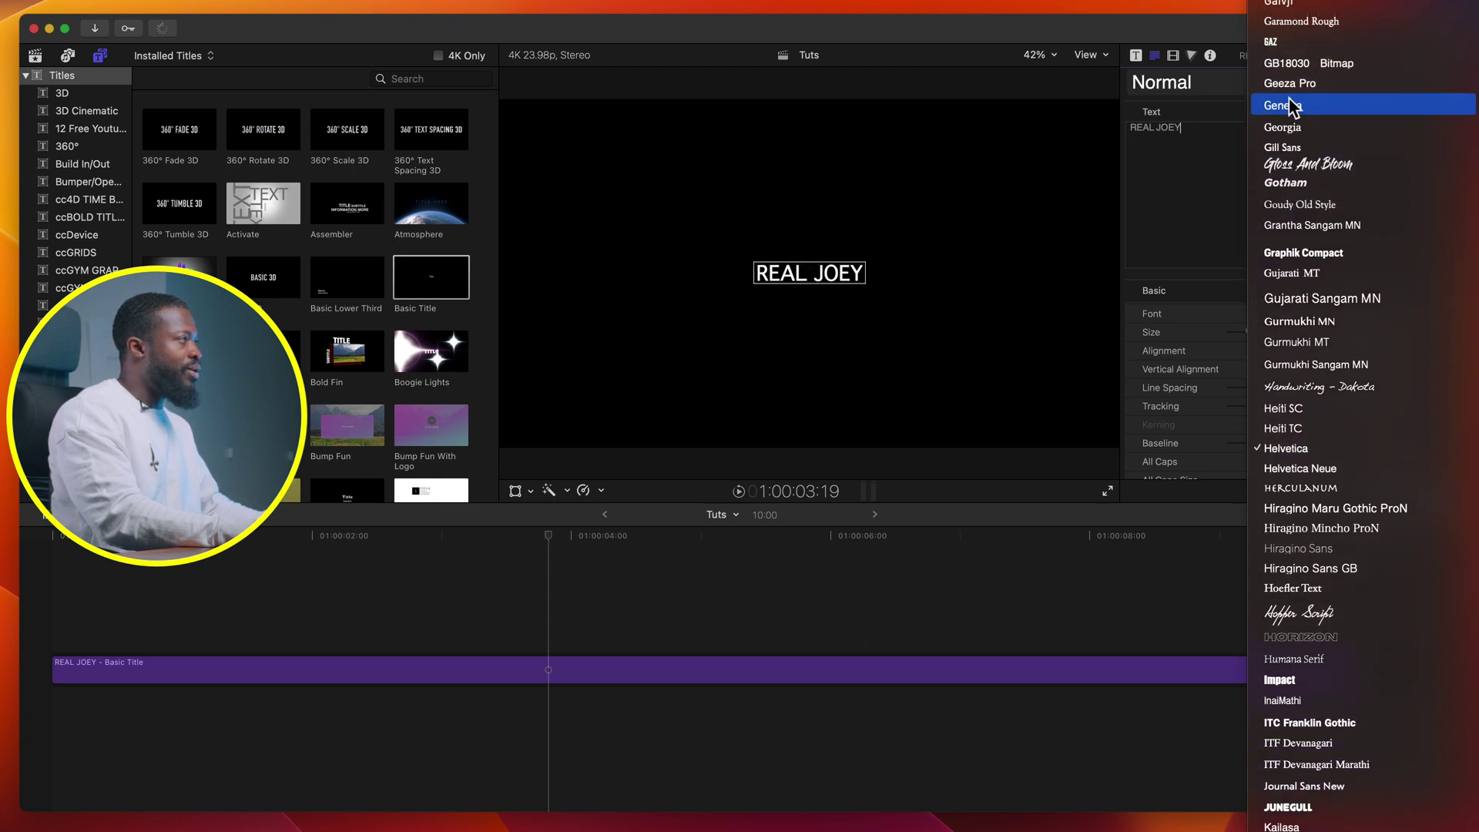
pyautogui.click(1279, 49)
pyautogui.click(1363, 315)
pyautogui.click(1365, 360)
pyautogui.moveTo(1370, 339); pyautogui.dragTo(1363, 339)
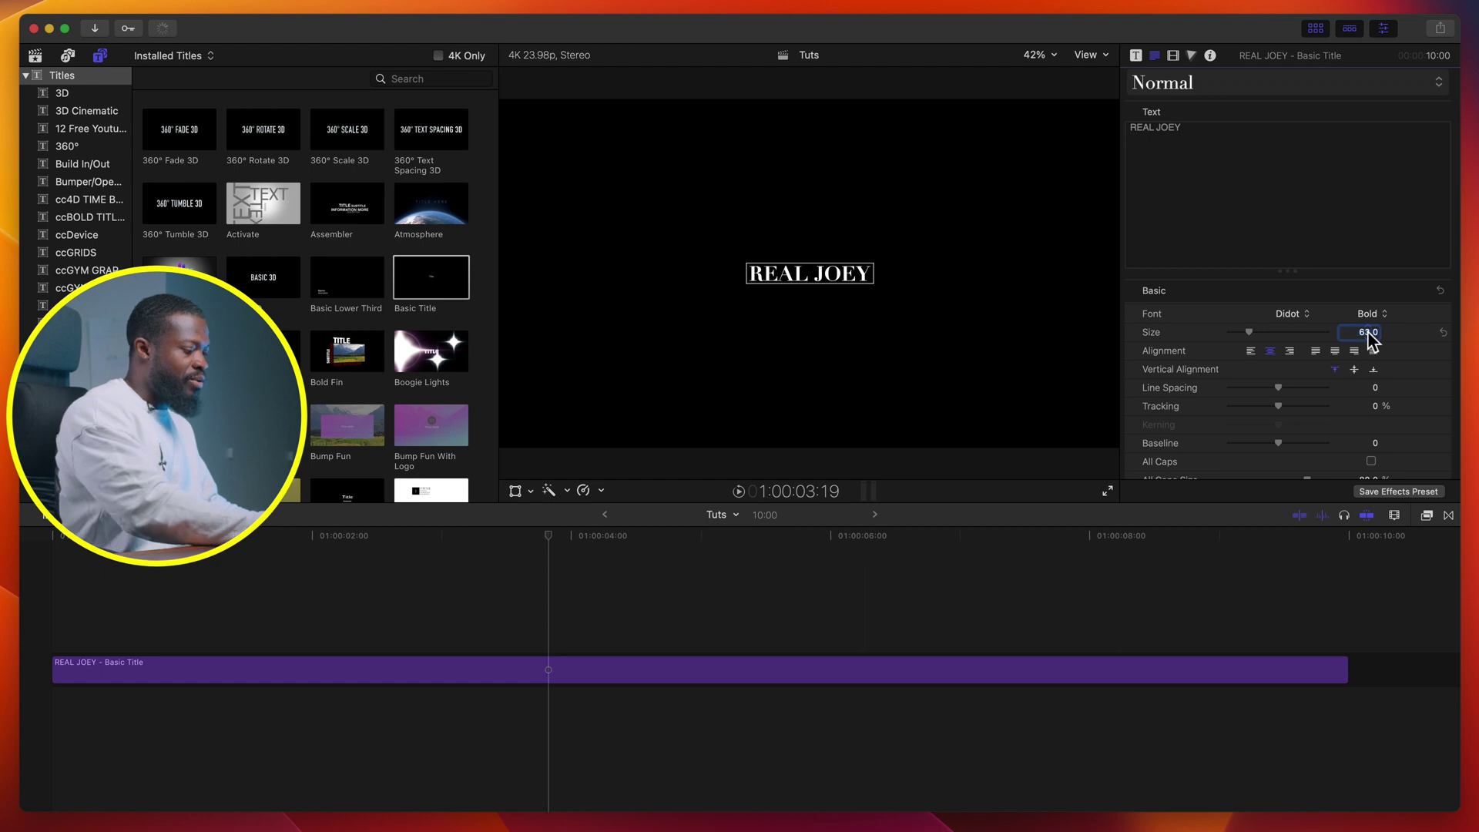
# - Darken the title's face colour to grey using the colour wheel
pyautogui.scroll(-10, 1254, 373)
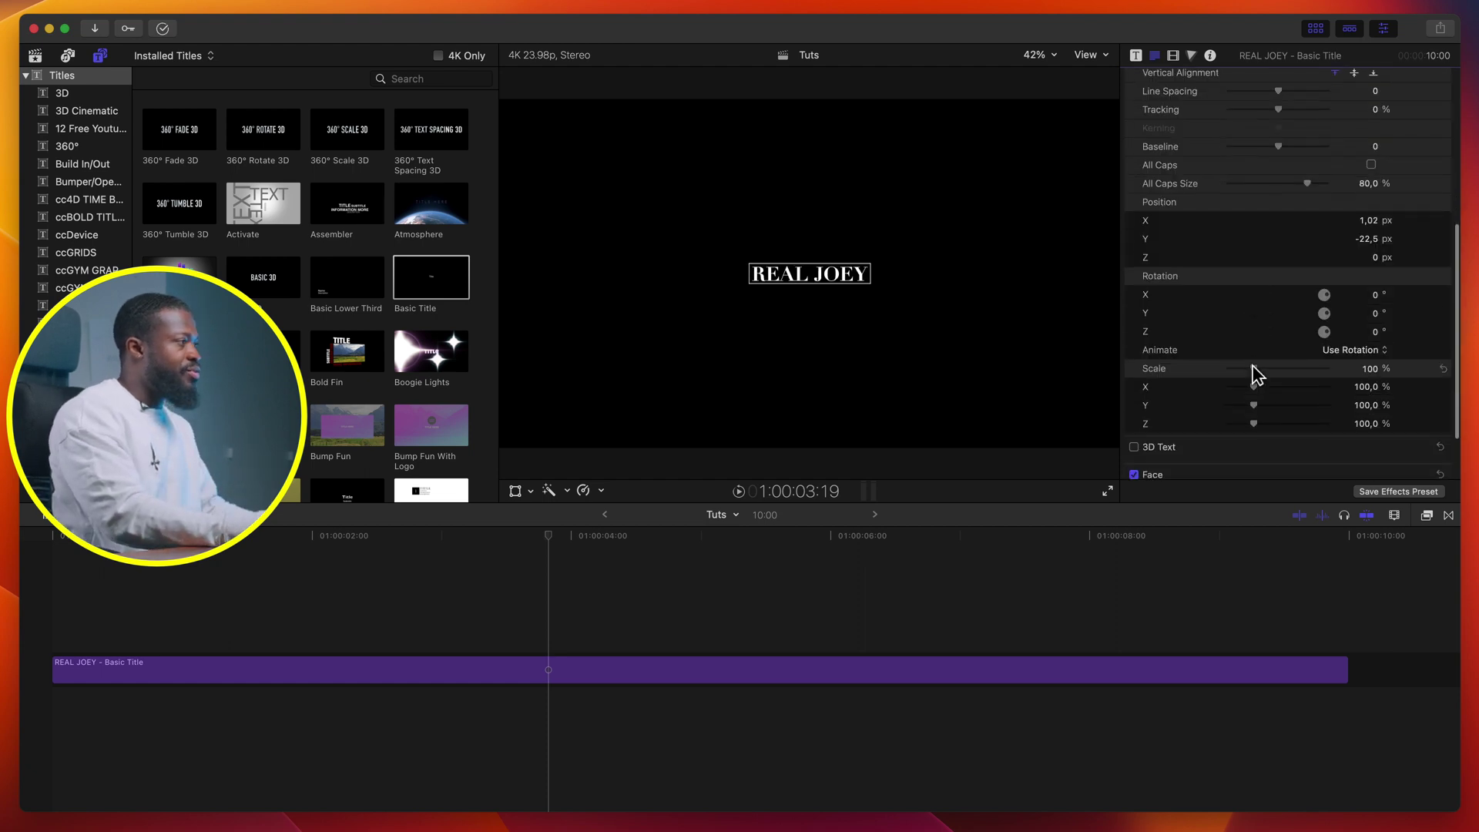
pyautogui.click(1426, 401)
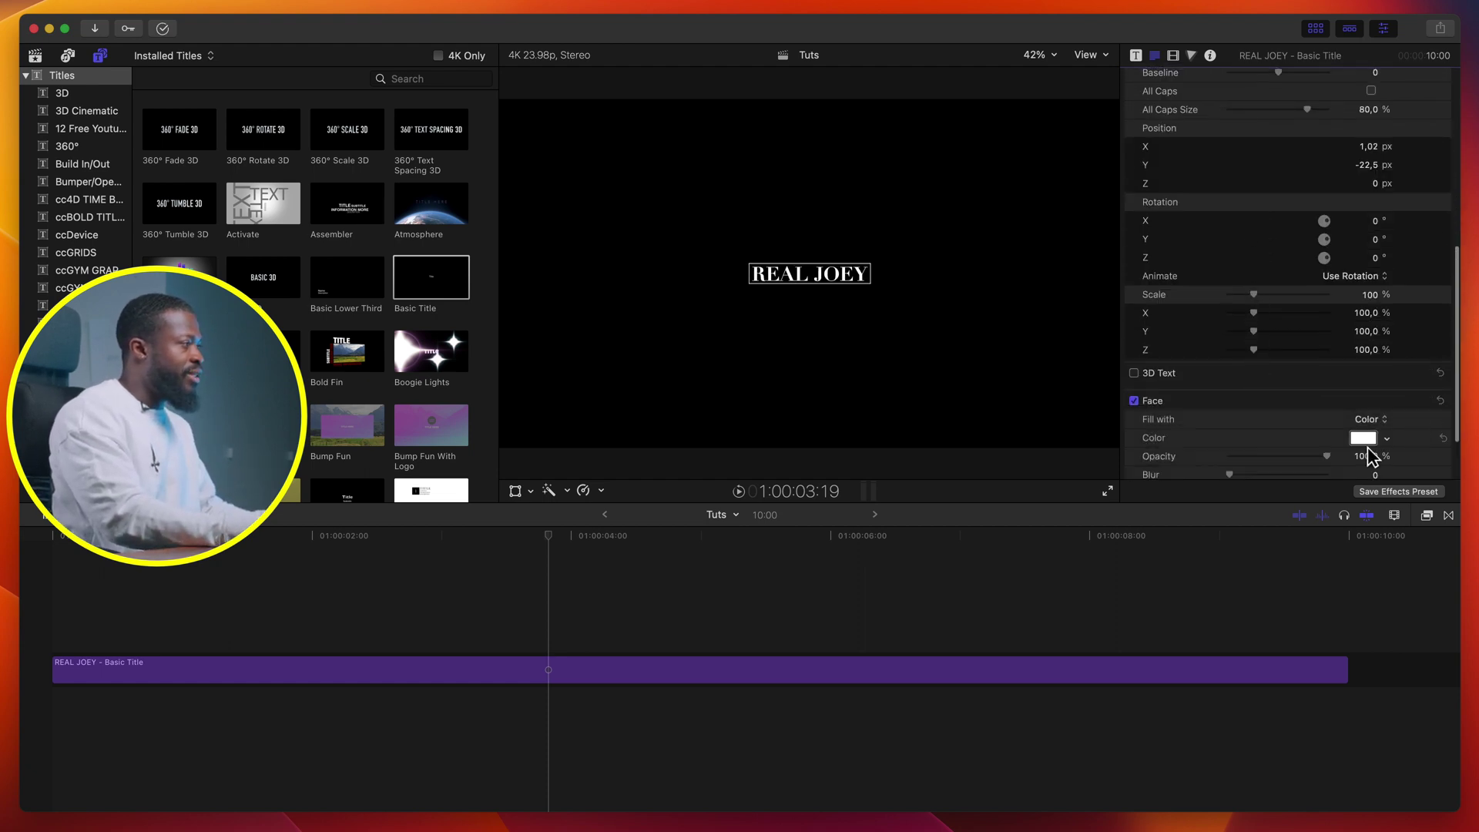
pyautogui.click(1368, 439)
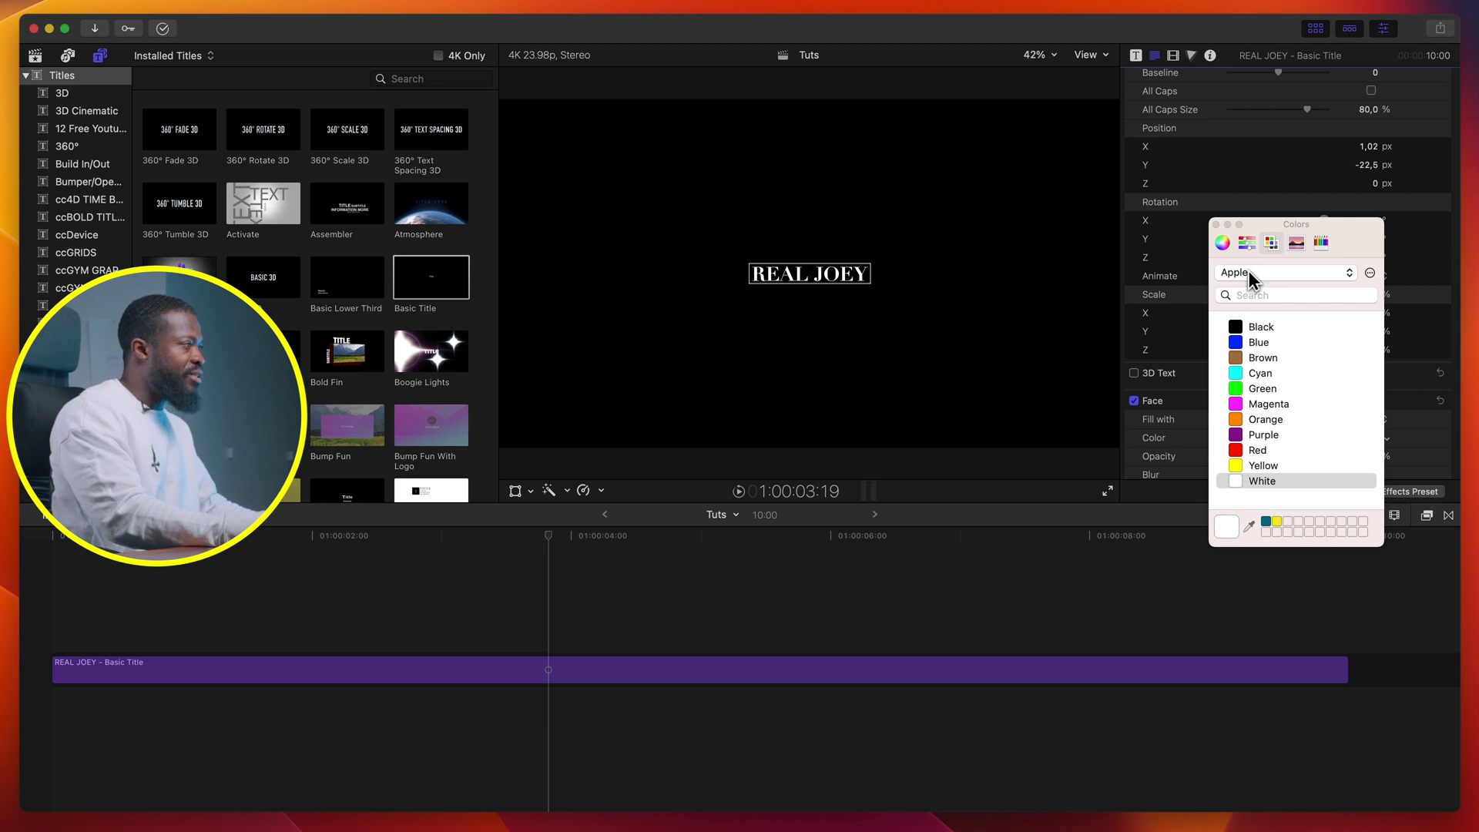
pyautogui.click(1223, 244)
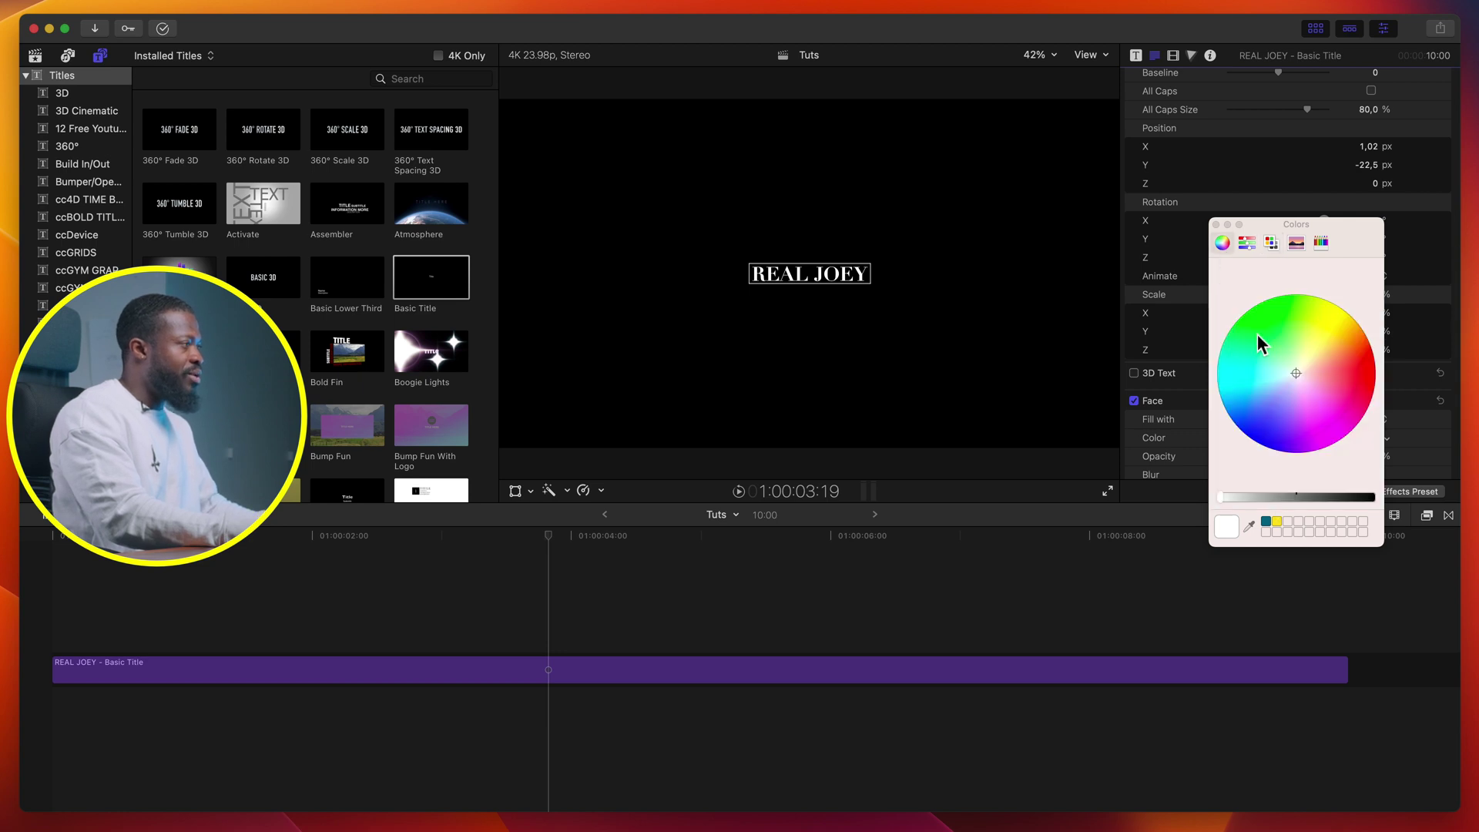
pyautogui.moveTo(1286, 493); pyautogui.dragTo(1311, 496)
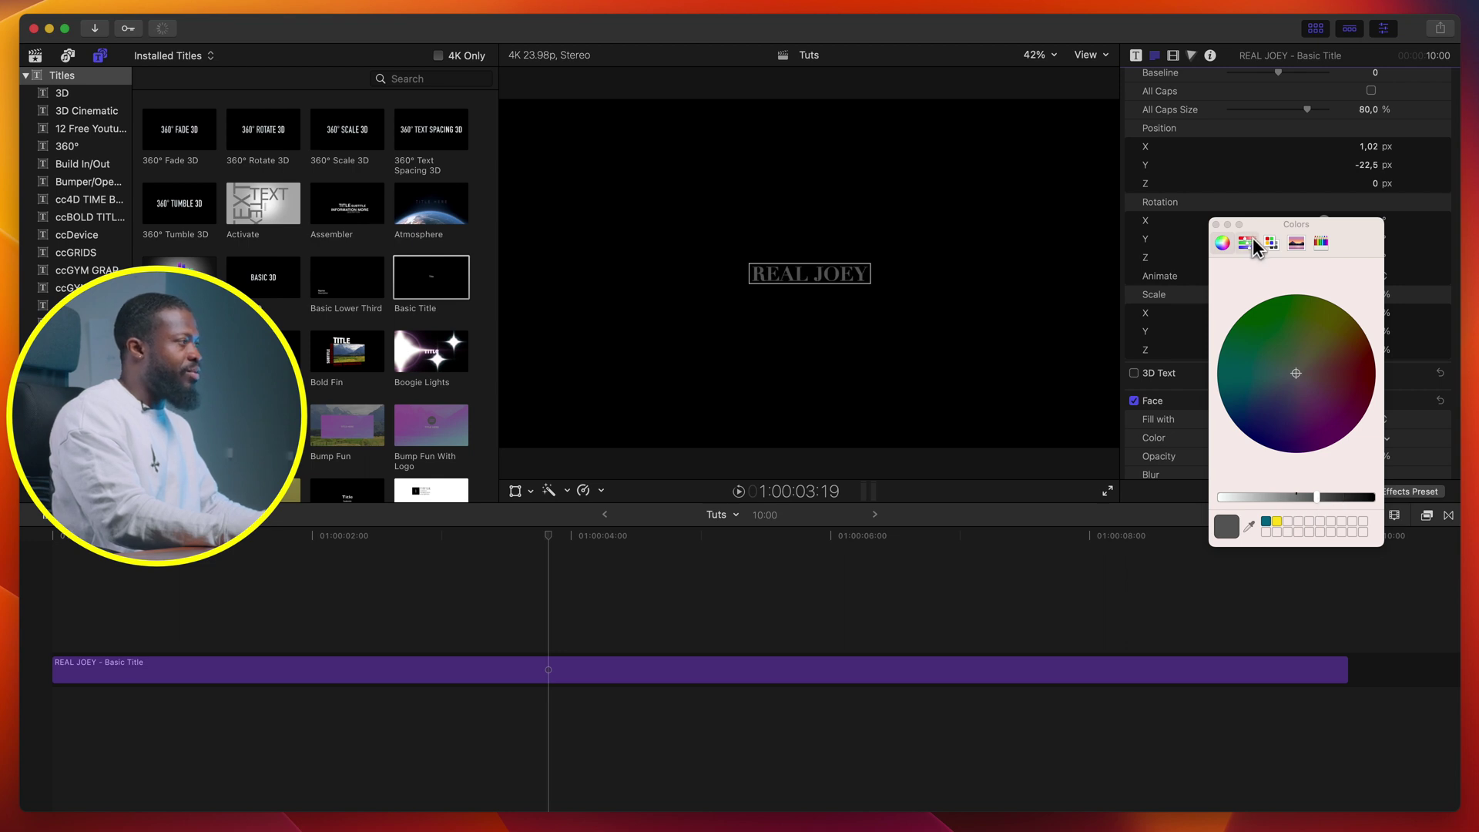
pyautogui.click(1216, 224)
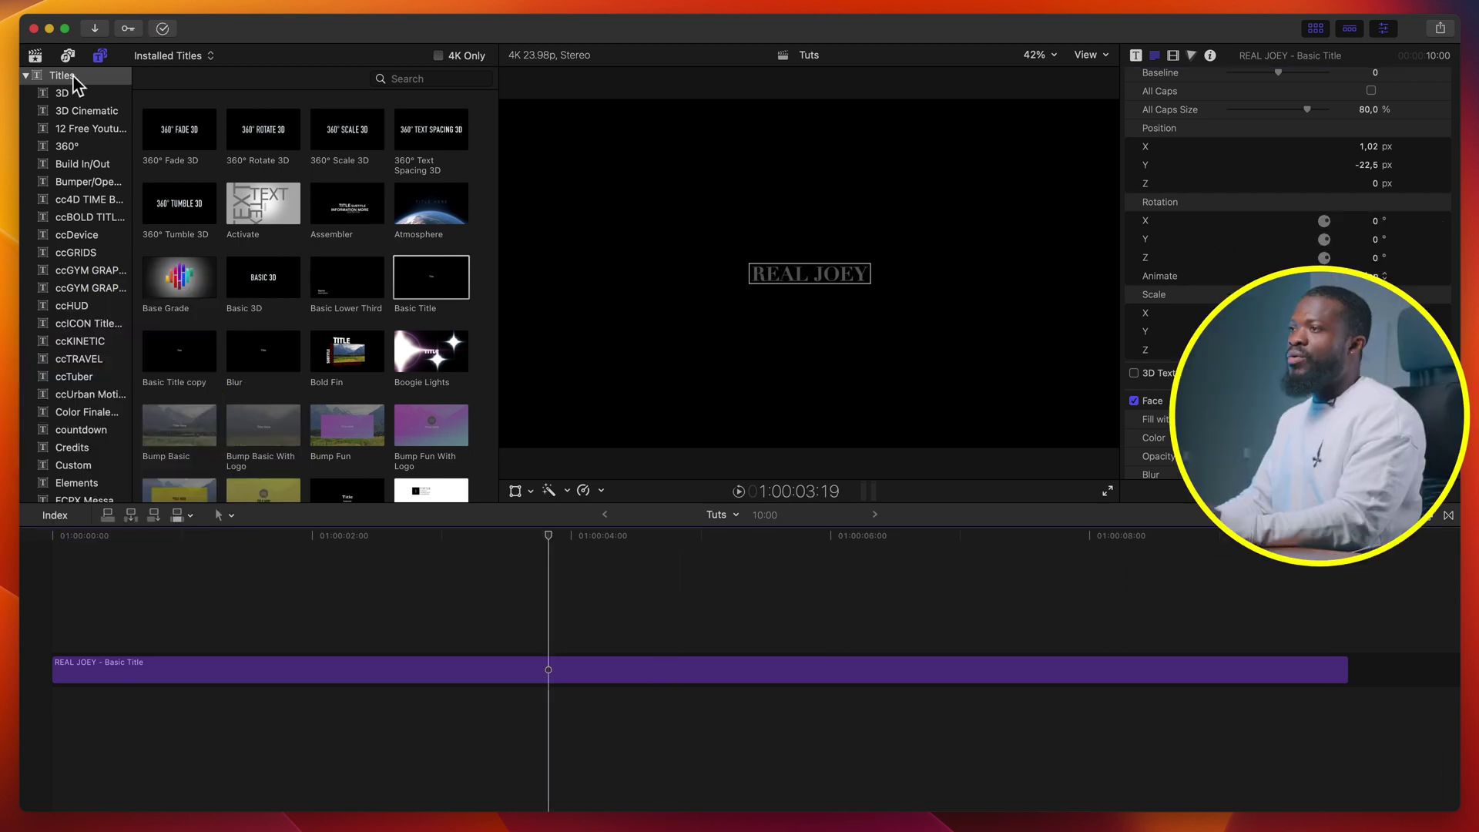
# - Place a Custom solid generator below the REAL JOEY title clip
pyautogui.scroll(-10, 76, 231)
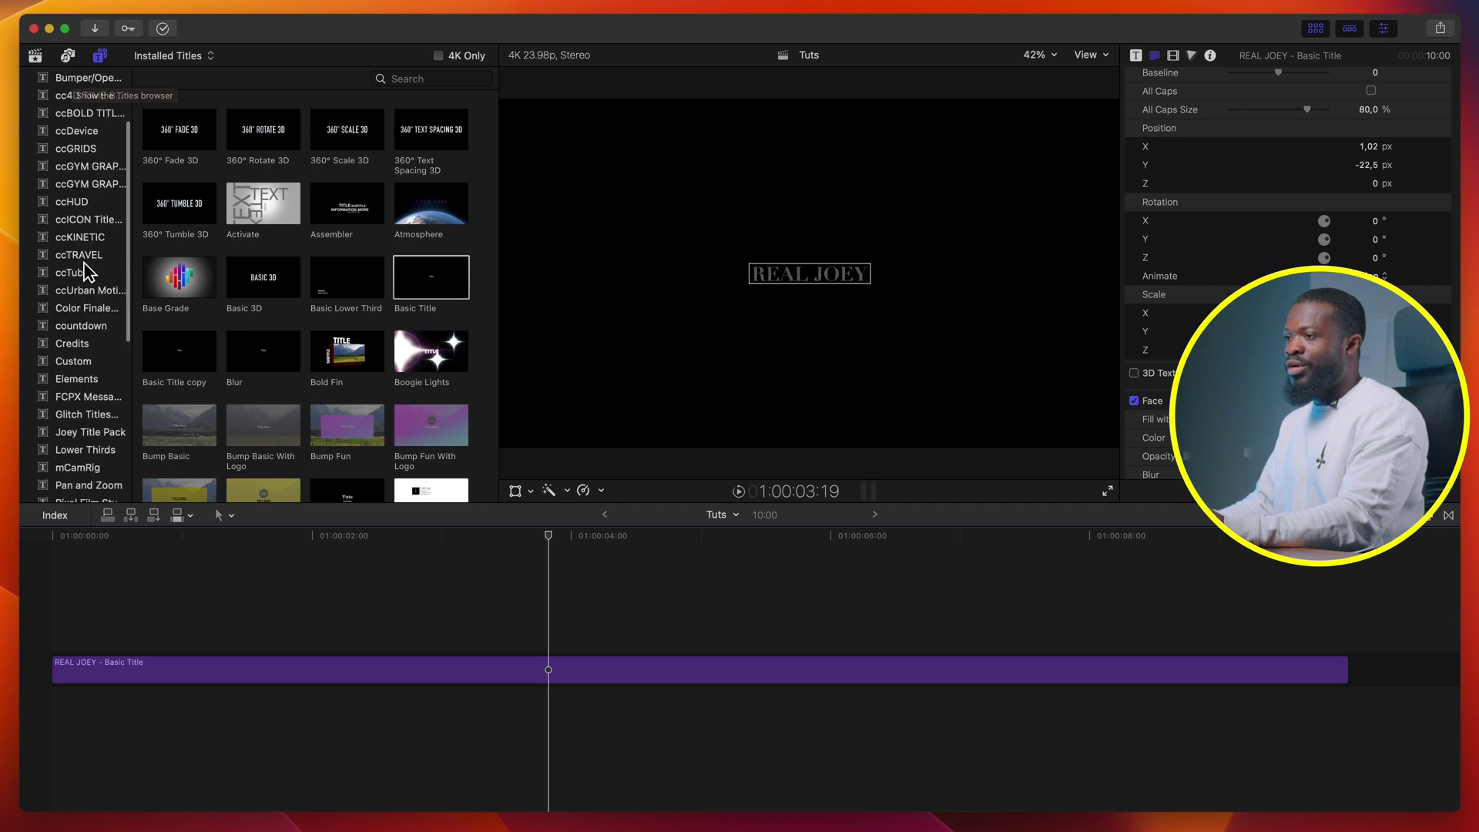
pyautogui.click(71, 475)
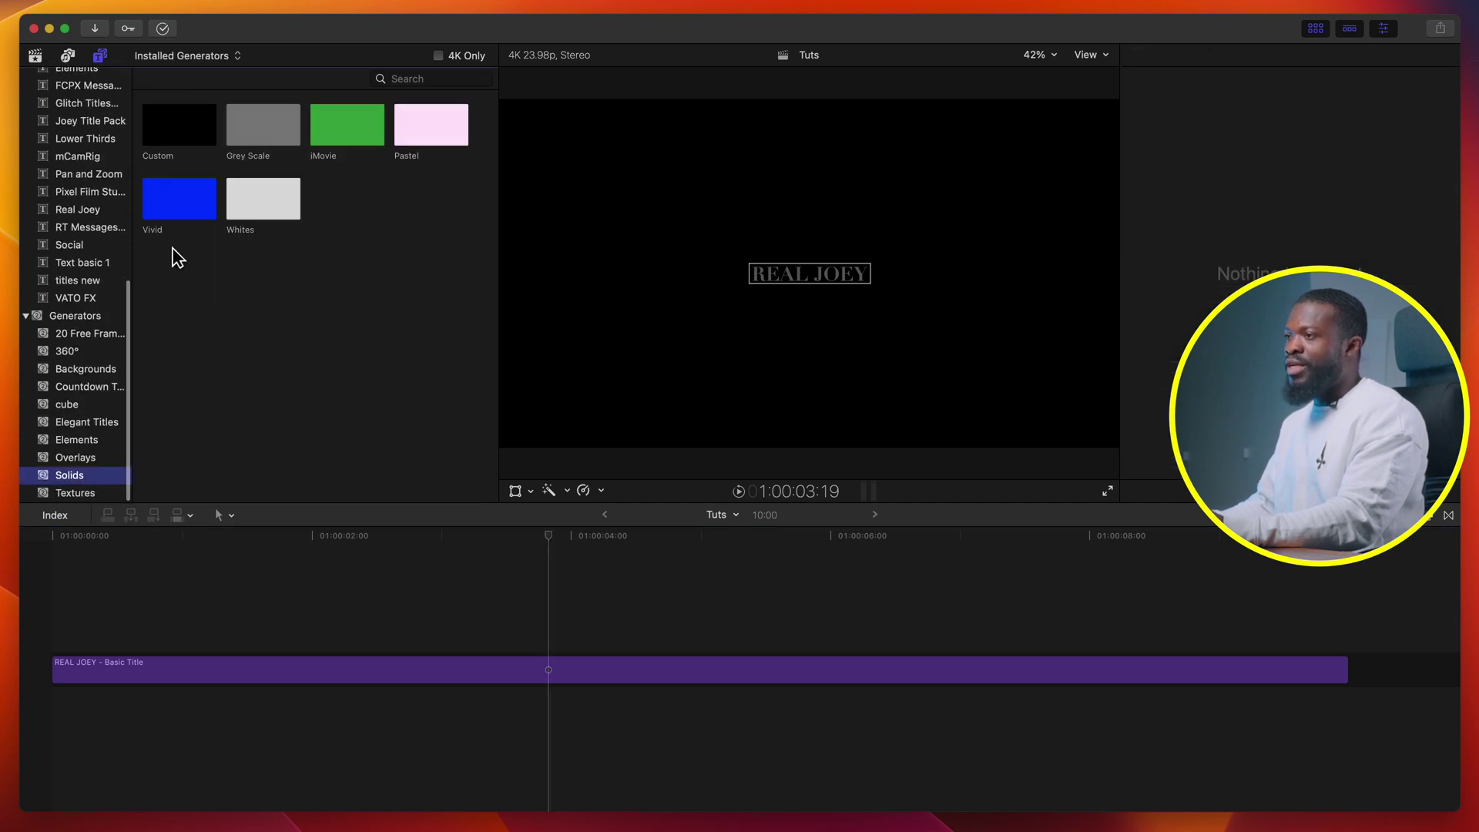
pyautogui.moveTo(191, 142); pyautogui.dragTo(66, 746)
# - Set the Custom solid's colour to White
pyautogui.click(1157, 144)
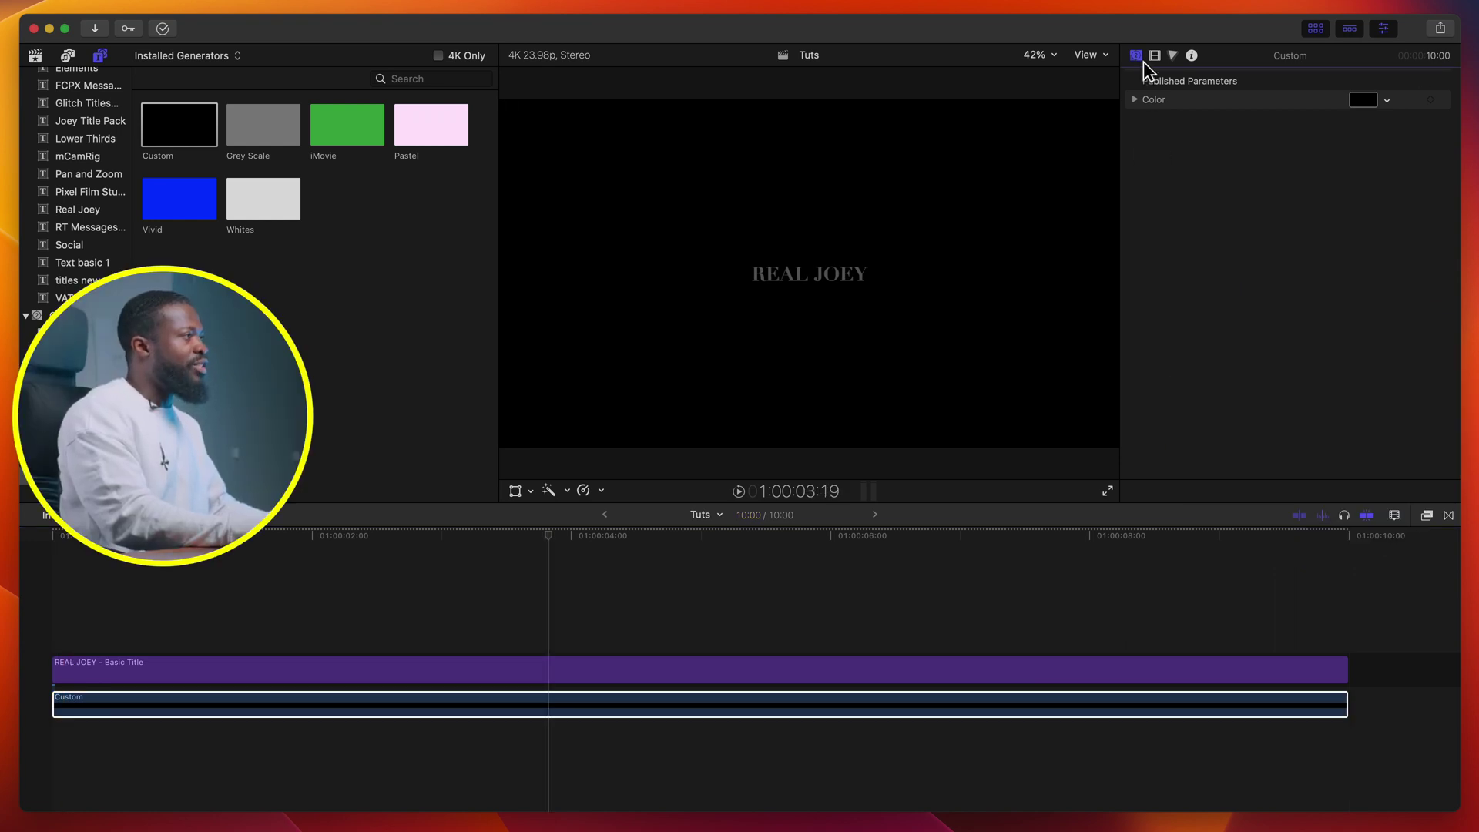
pyautogui.click(1362, 100)
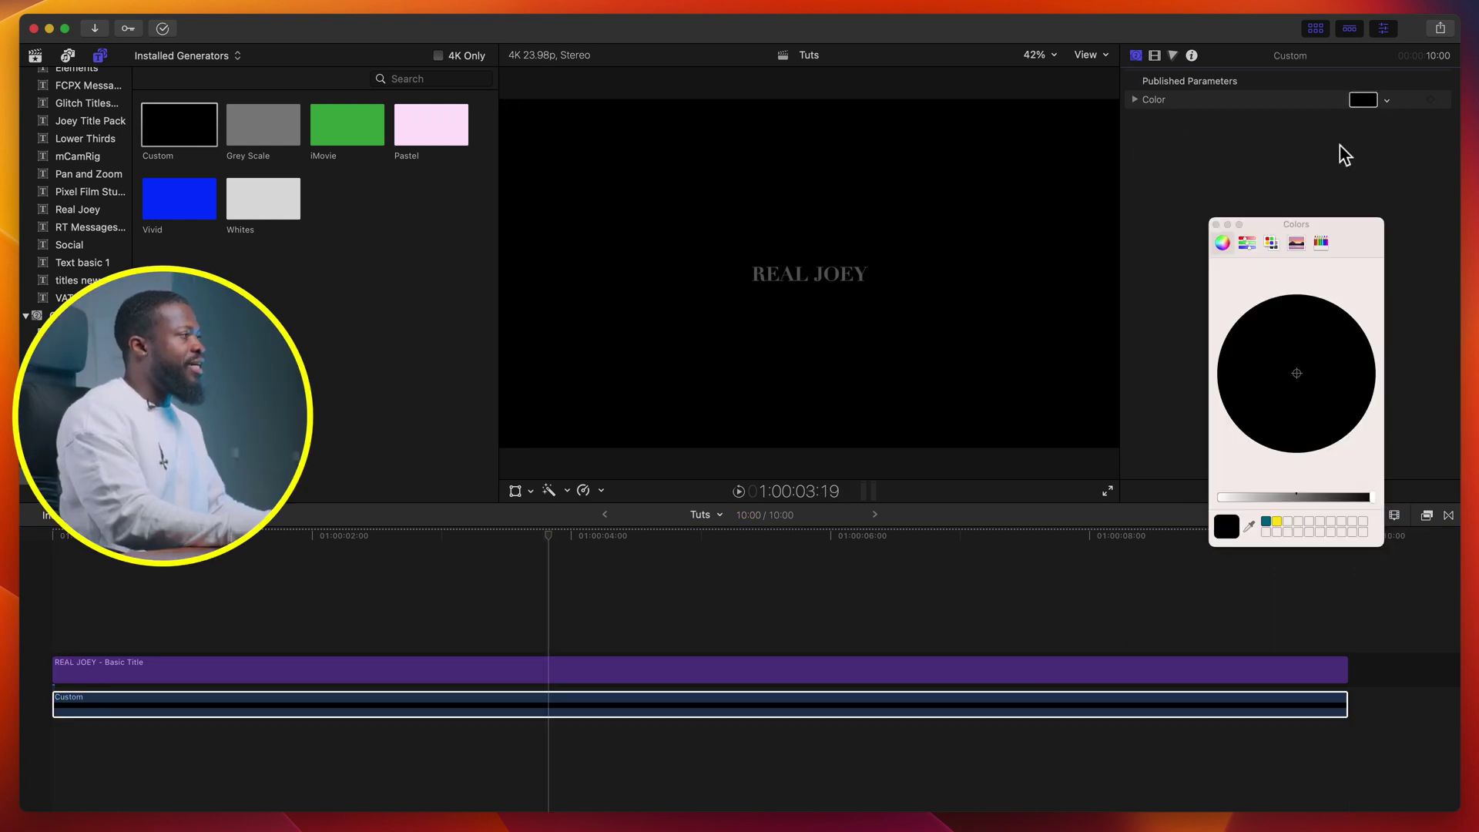
pyautogui.click(1271, 244)
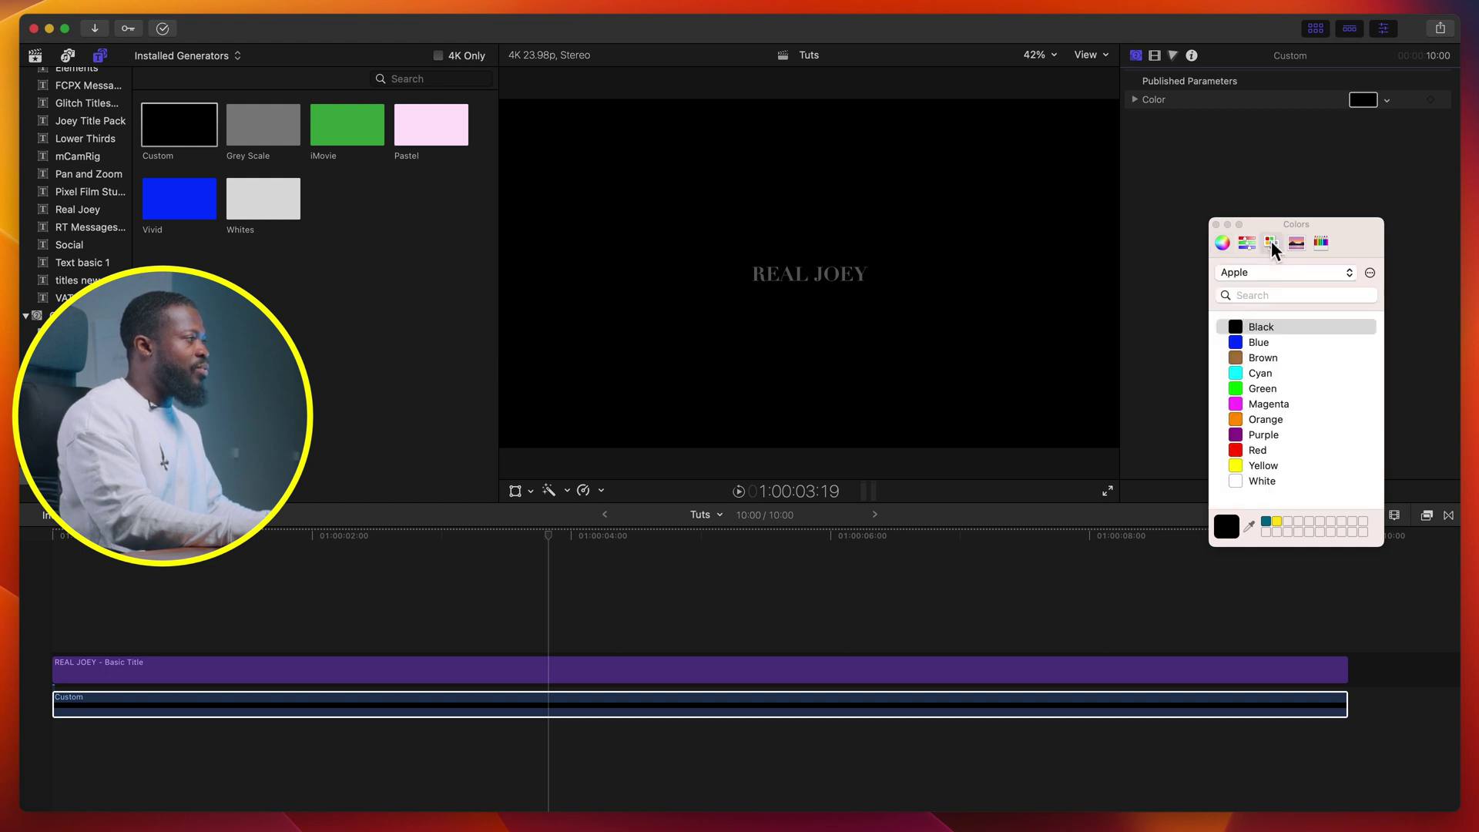
pyautogui.click(1238, 481)
pyautogui.click(1217, 224)
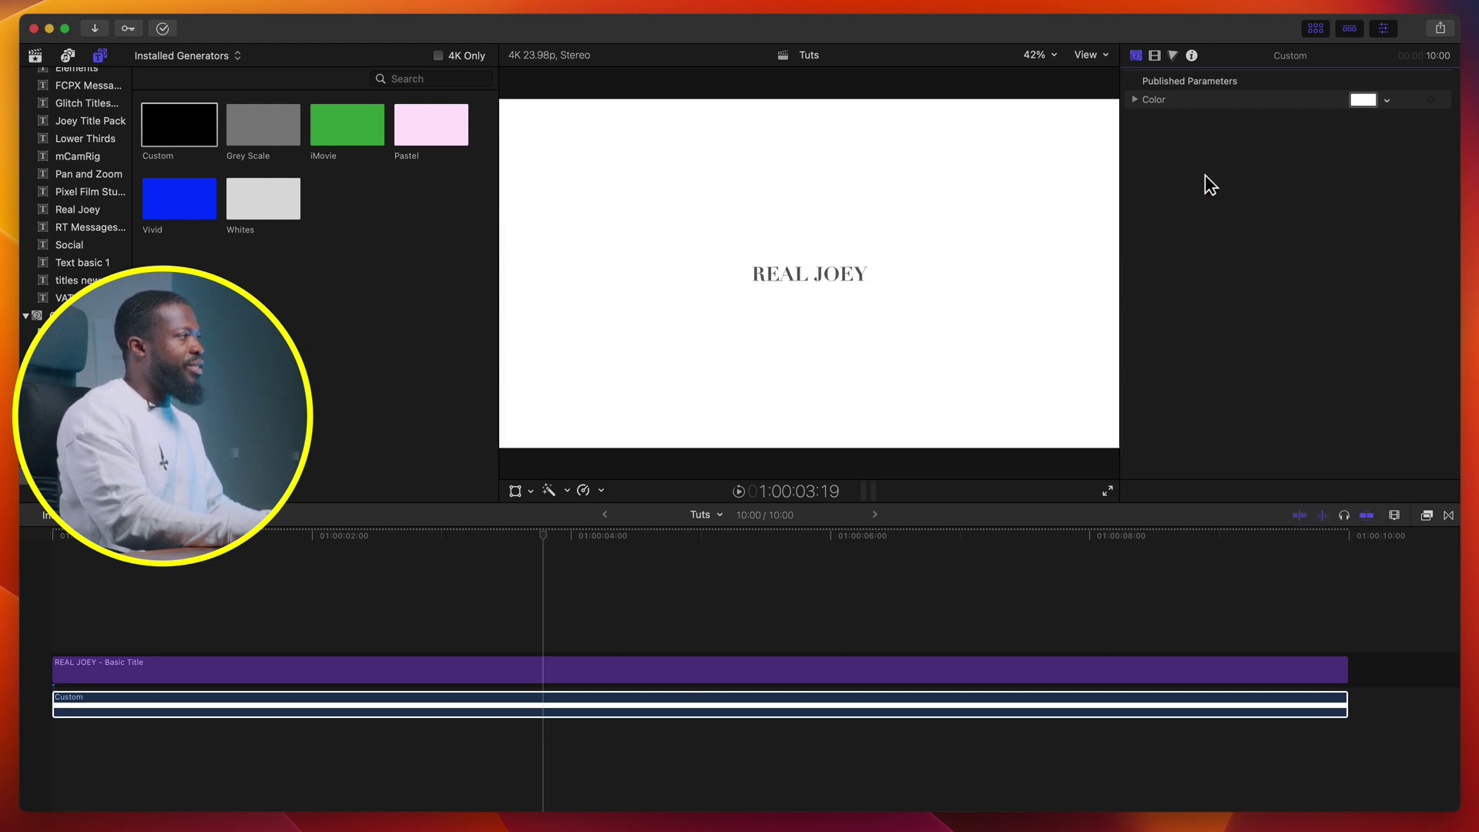
pyautogui.click(1160, 60)
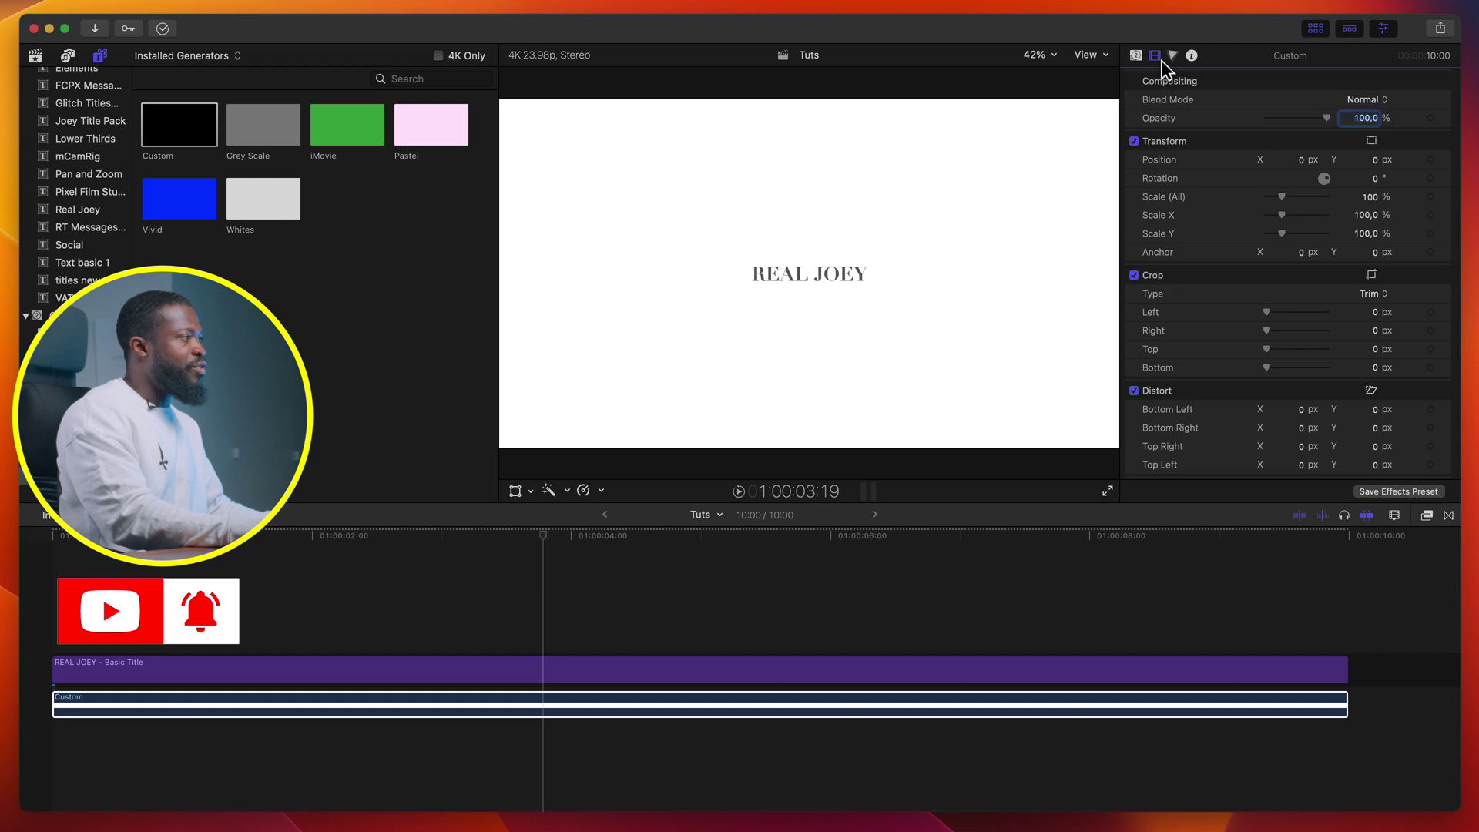
# - Crop the white solid 996 px from the top and bottom
pyautogui.scroll(-2, 1287, 331)
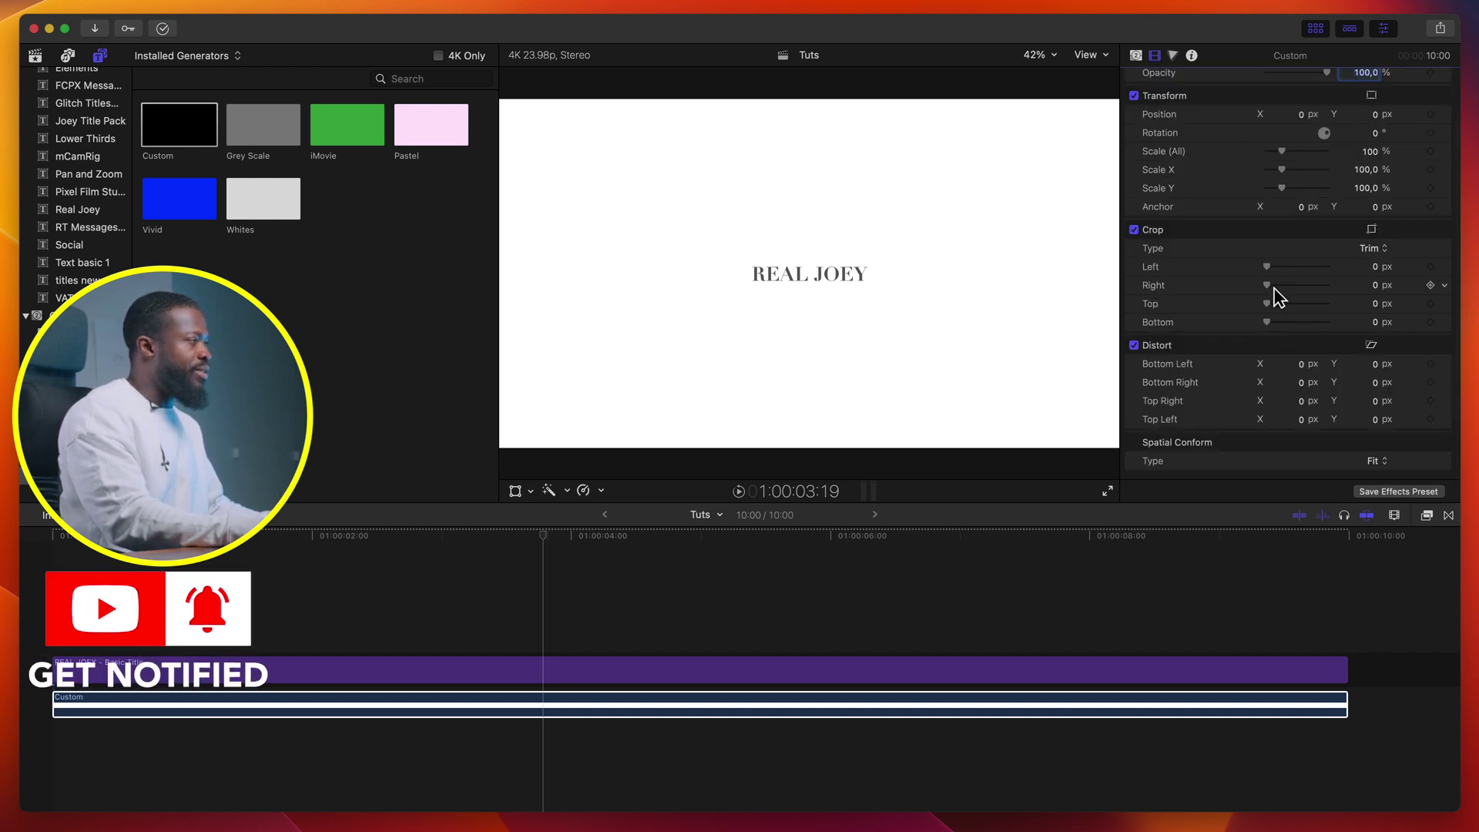
pyautogui.moveTo(1272, 307); pyautogui.dragTo(1300, 311)
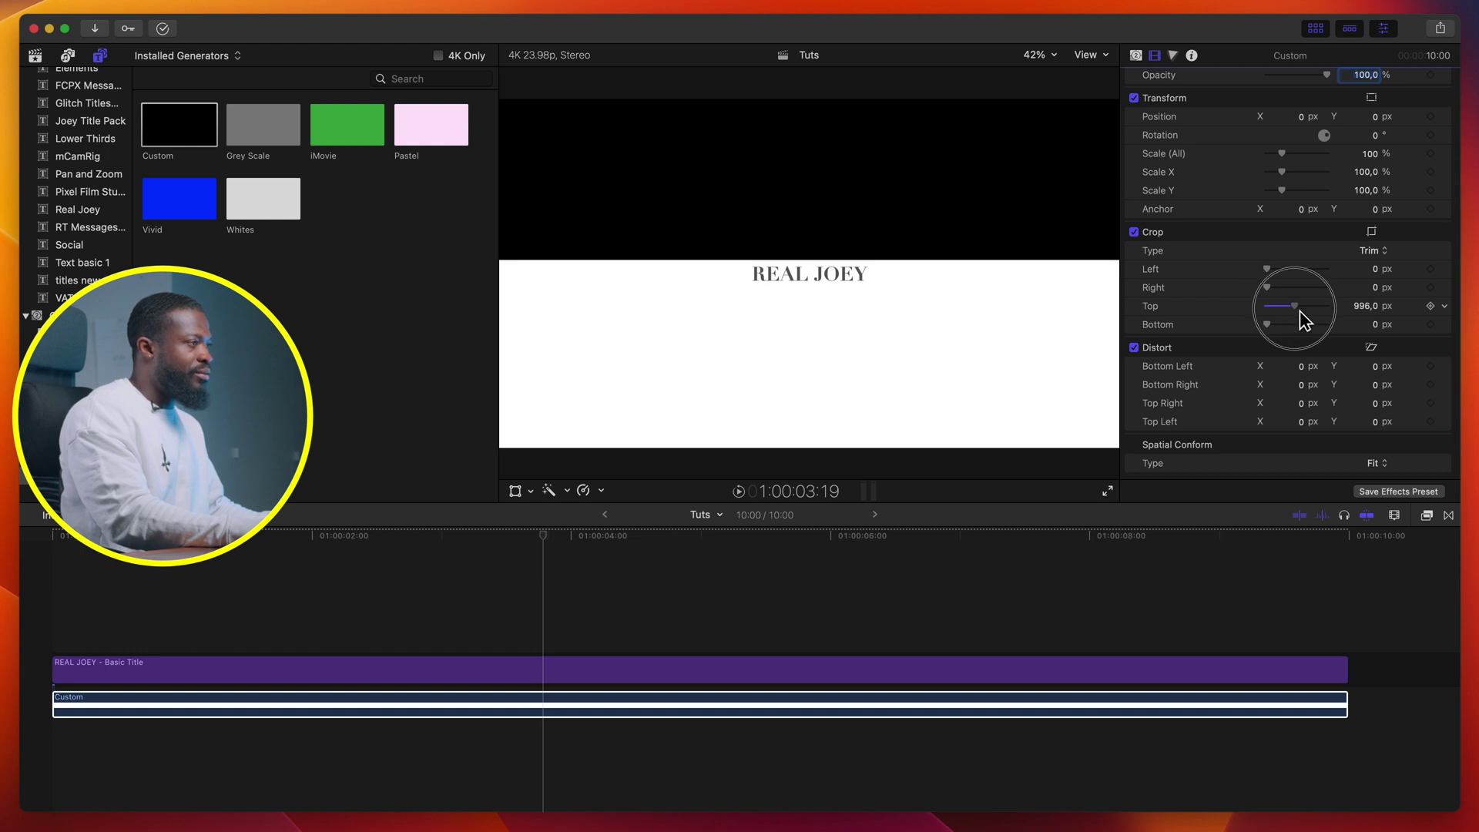
pyautogui.click(1365, 306)
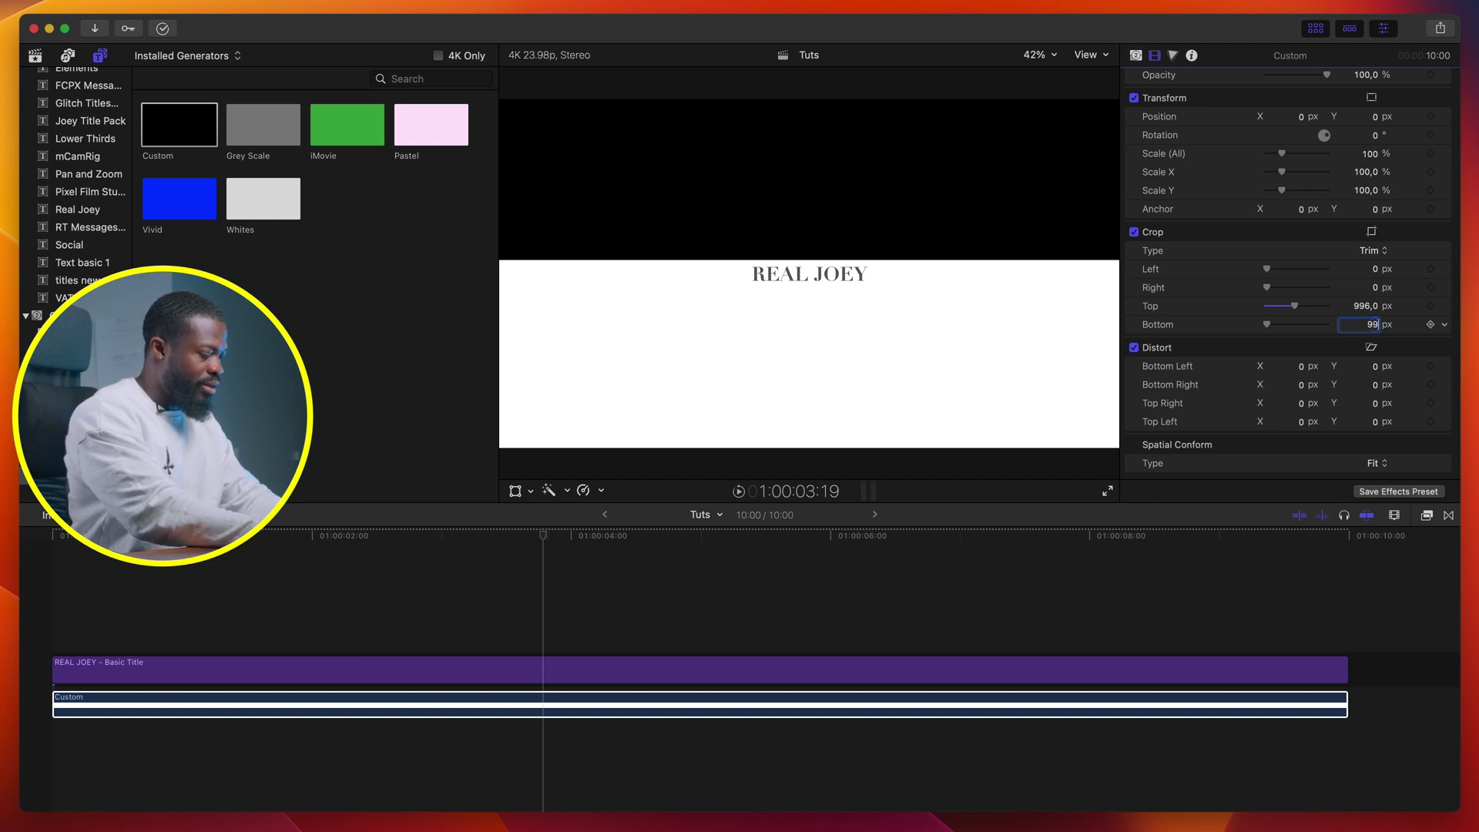
pyautogui.press('Return')
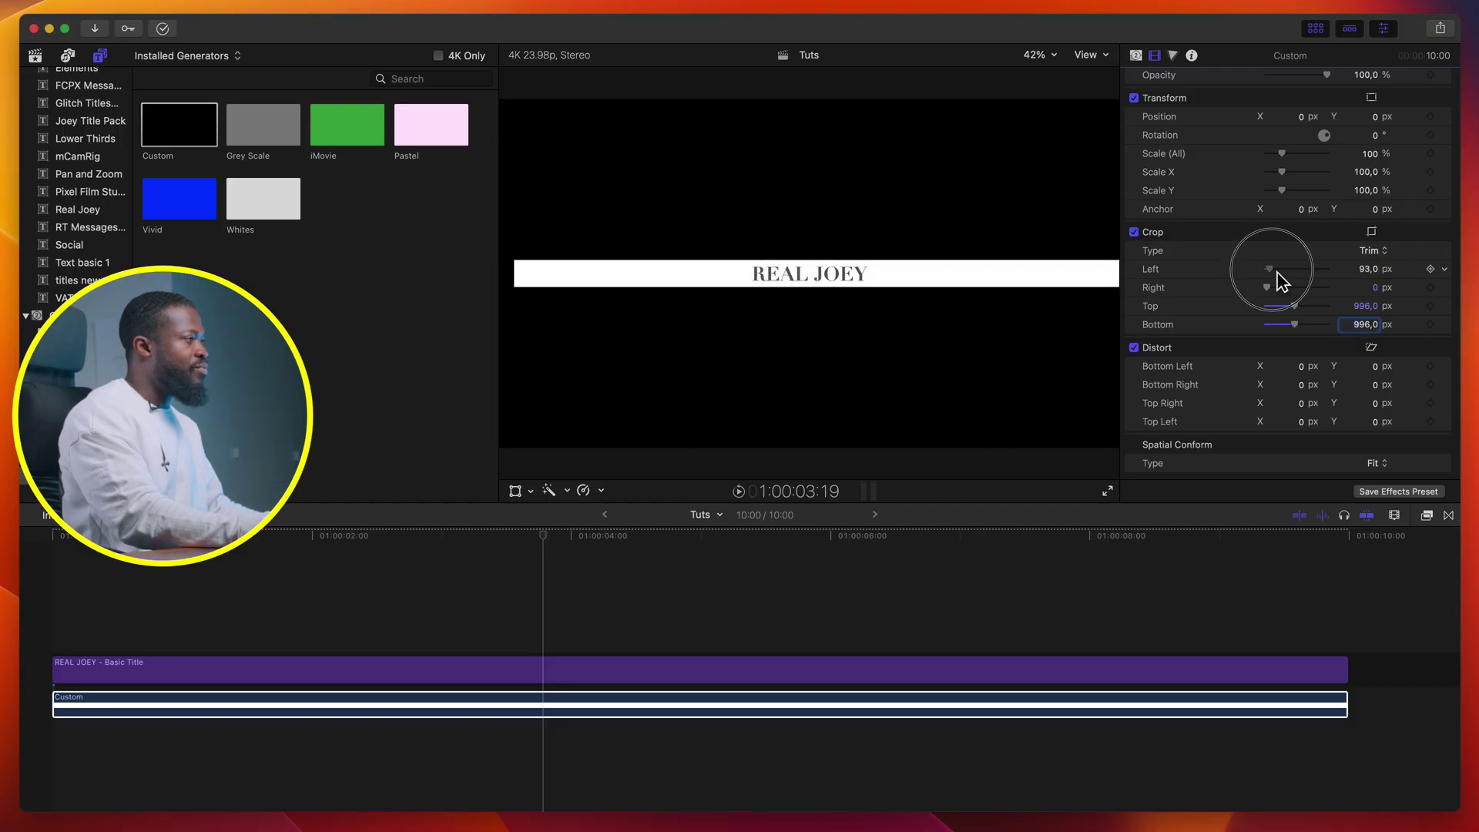
# - Crop the white solid 1532 px from the left and right
pyautogui.moveTo(1314, 274); pyautogui.dragTo(1318, 274)
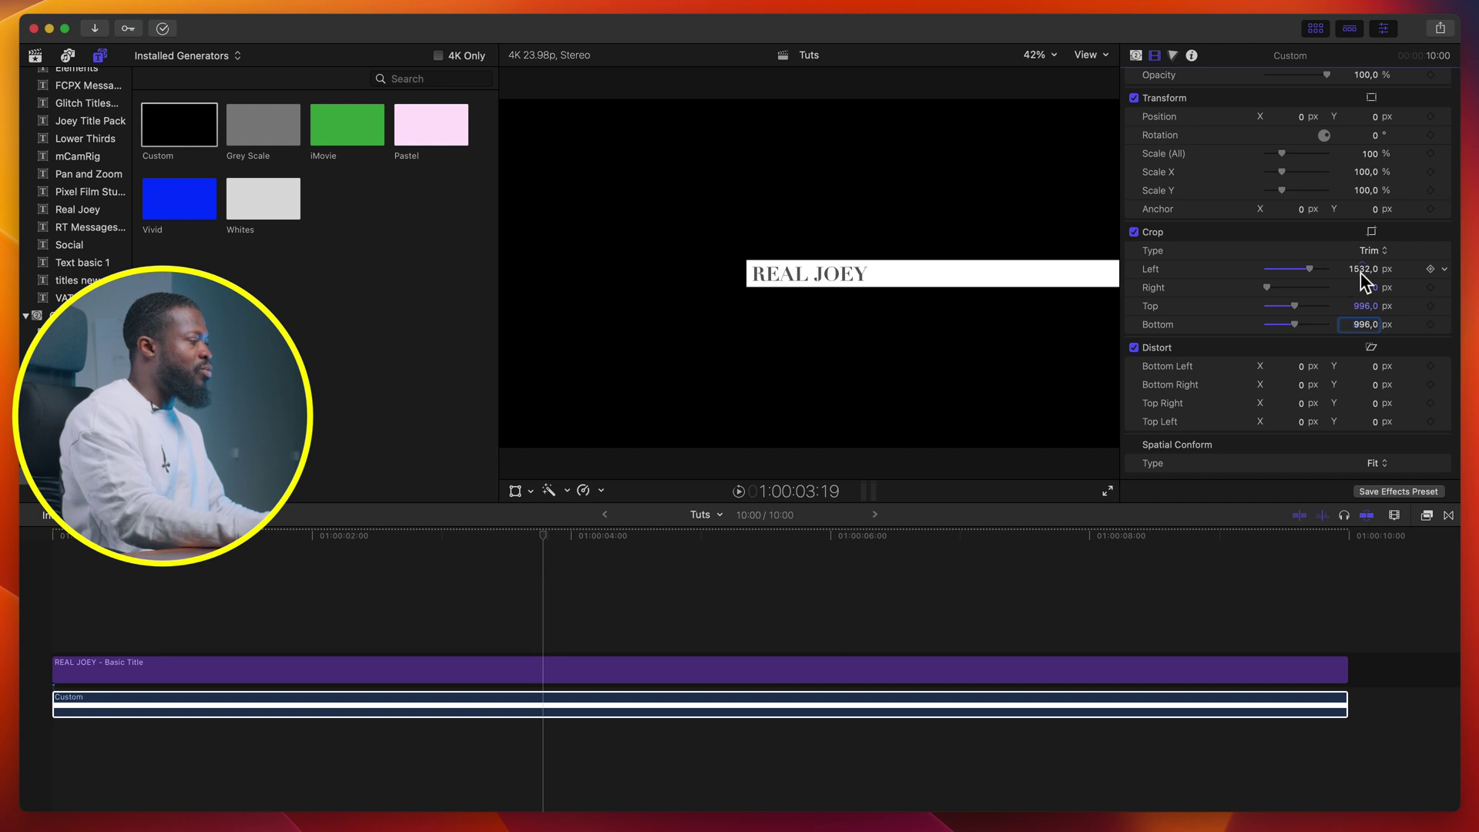
pyautogui.click(1376, 290)
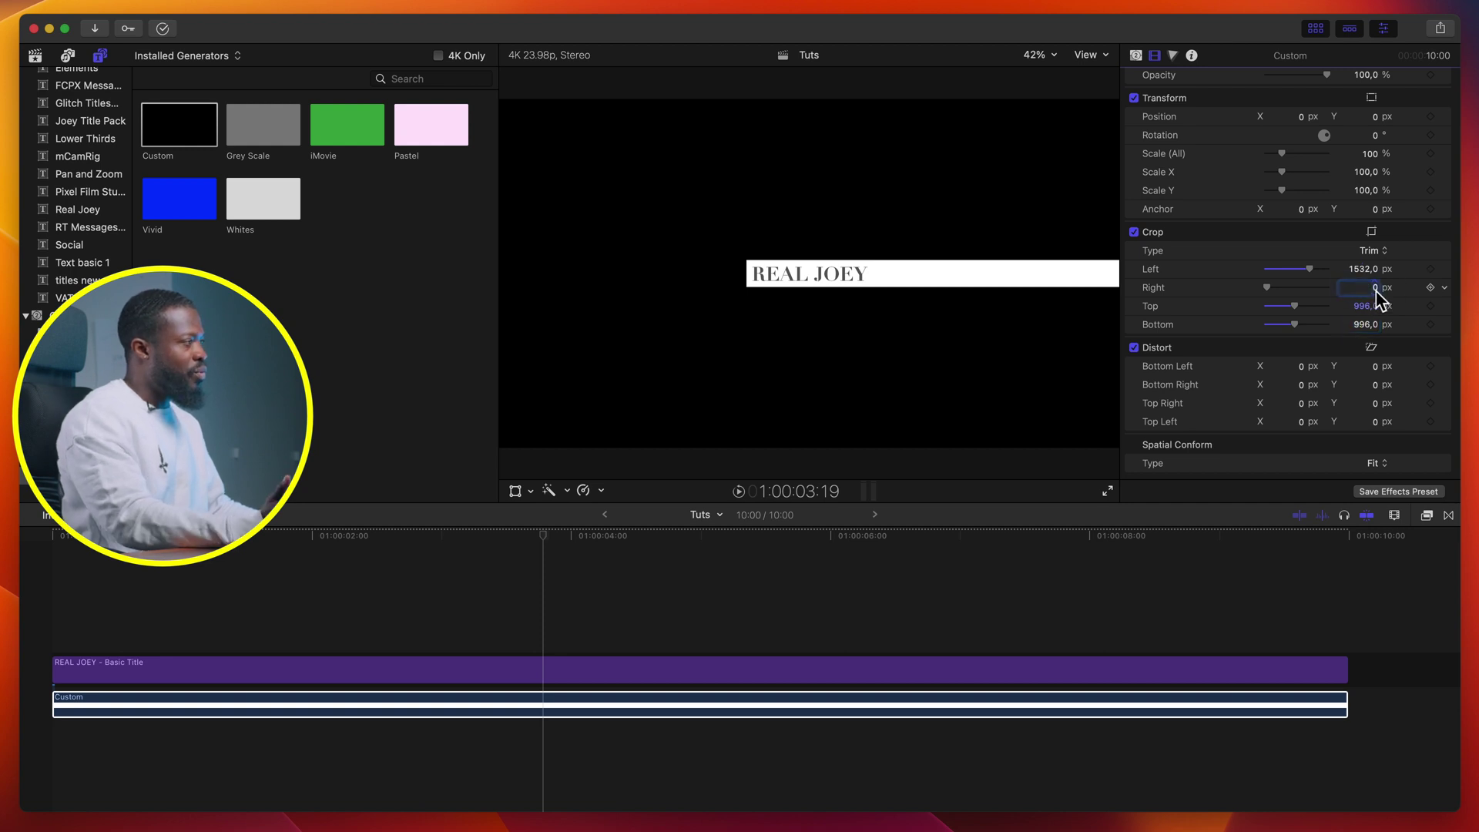
pyautogui.write('1532')
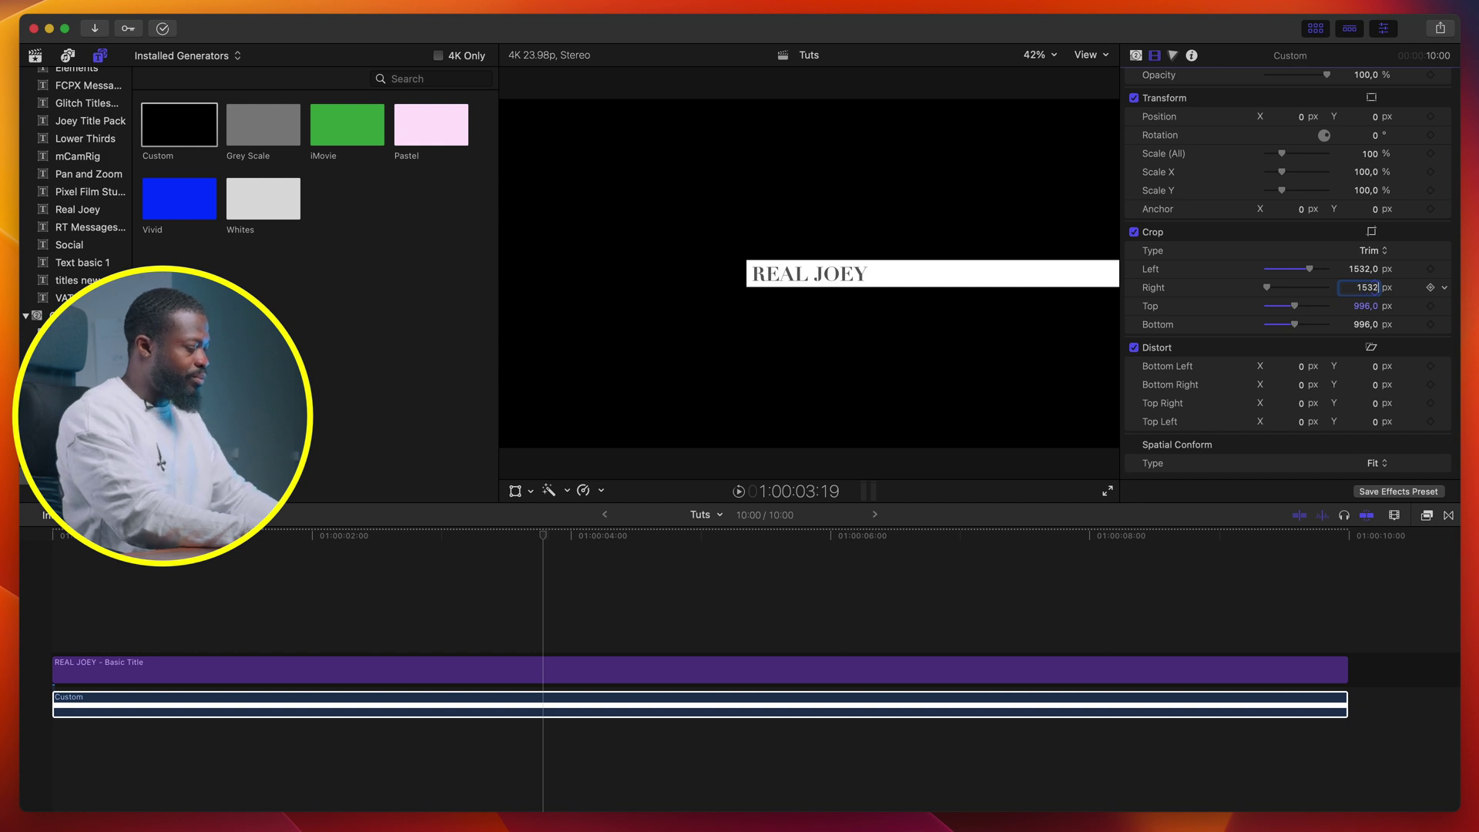
pyautogui.press('Return')
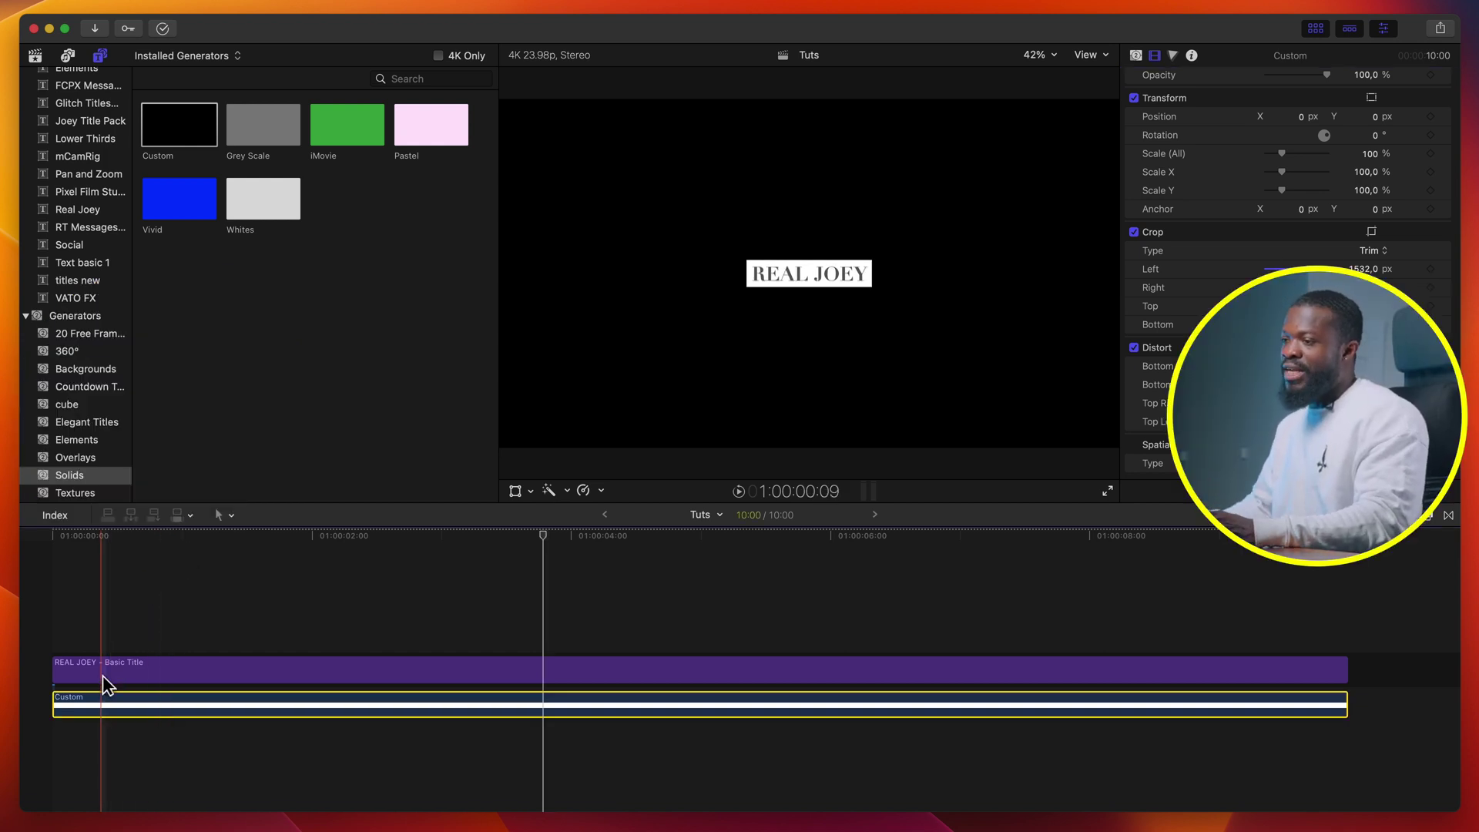
# - Rename the cropped white solid clip to RIGHT
pyautogui.rightClick(82, 705)
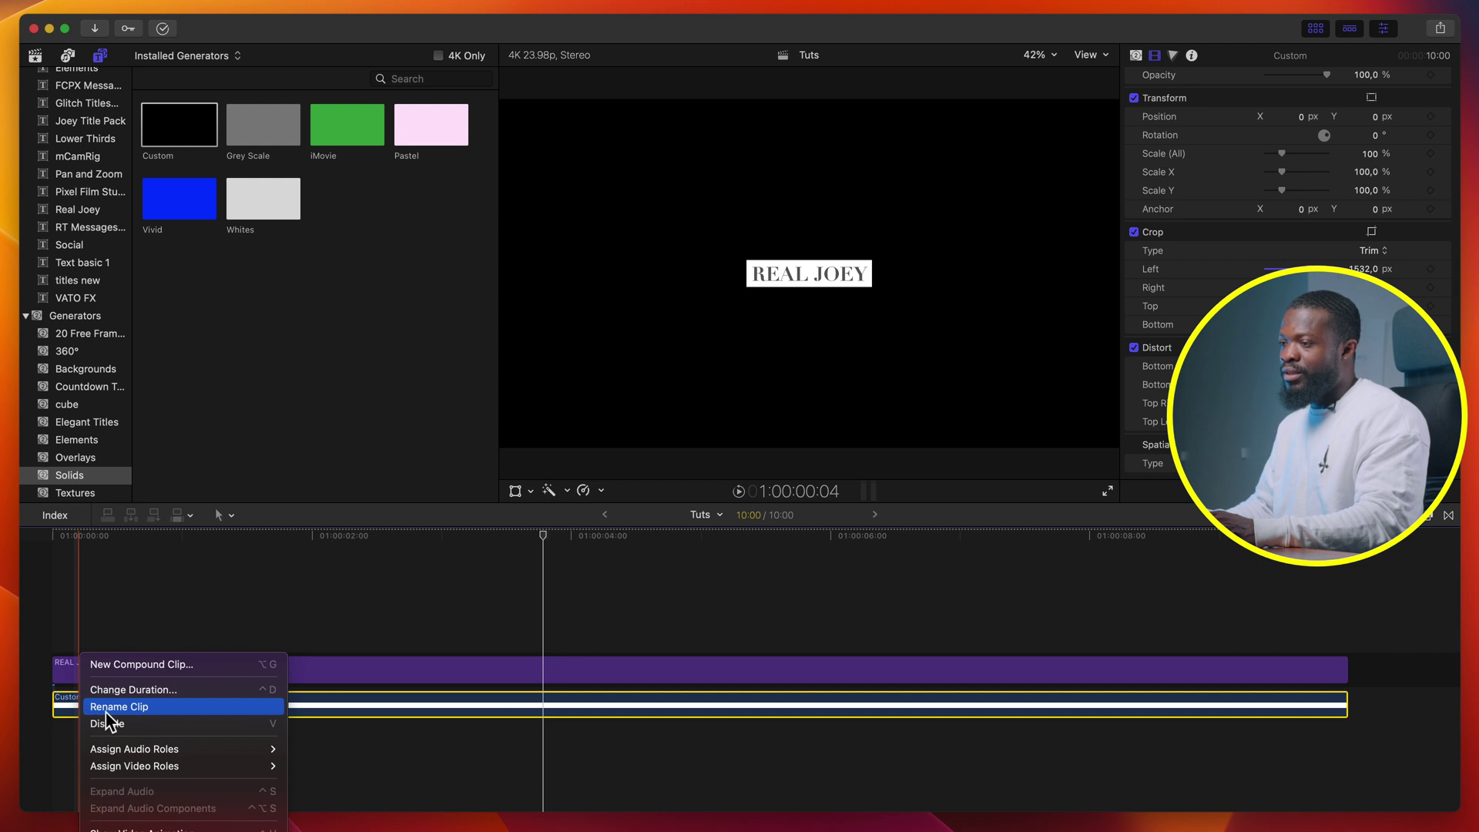
pyautogui.click(100, 707)
pyautogui.write('RIGHT')
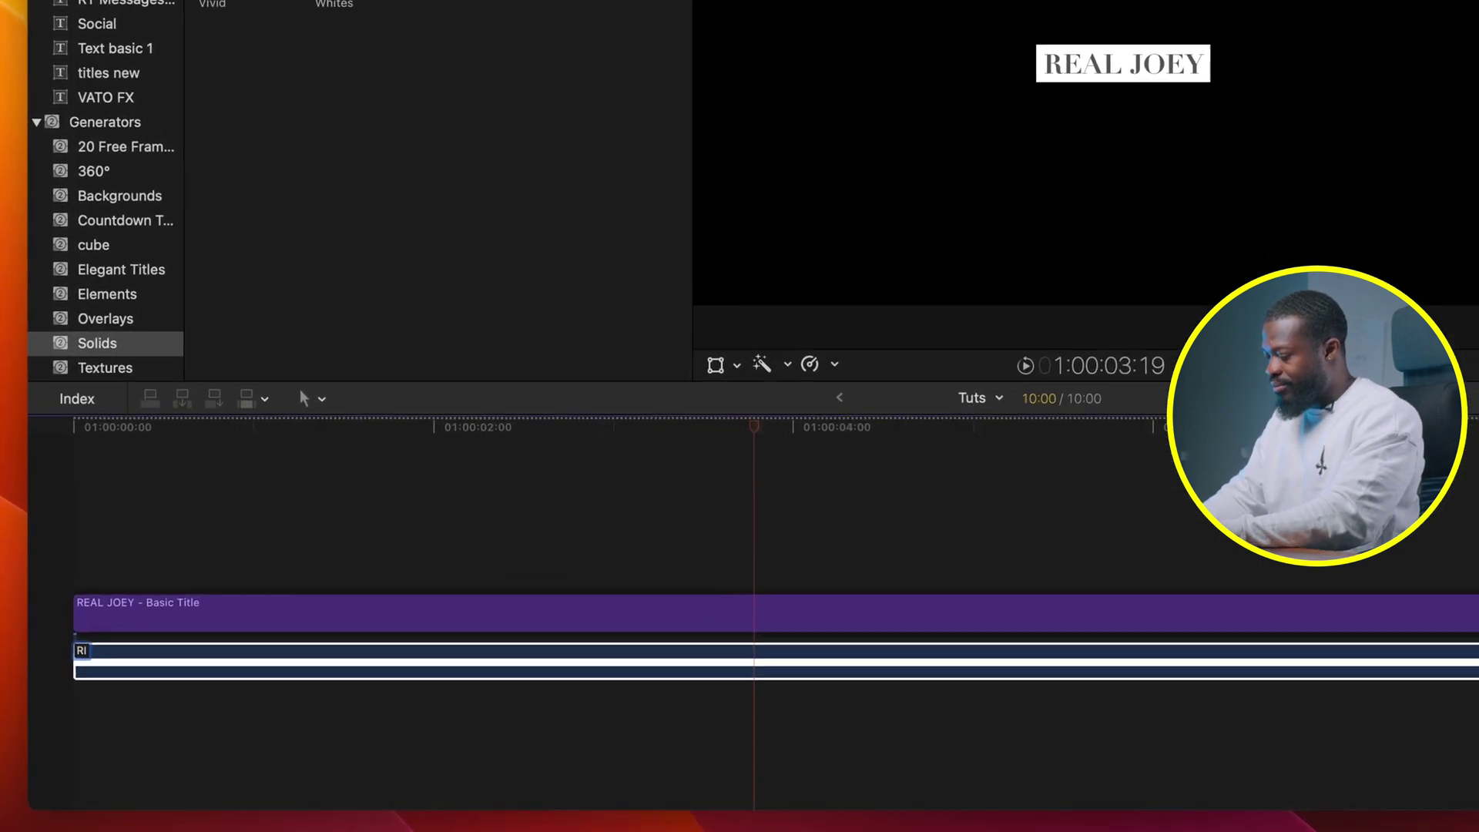
pyautogui.press('Return')
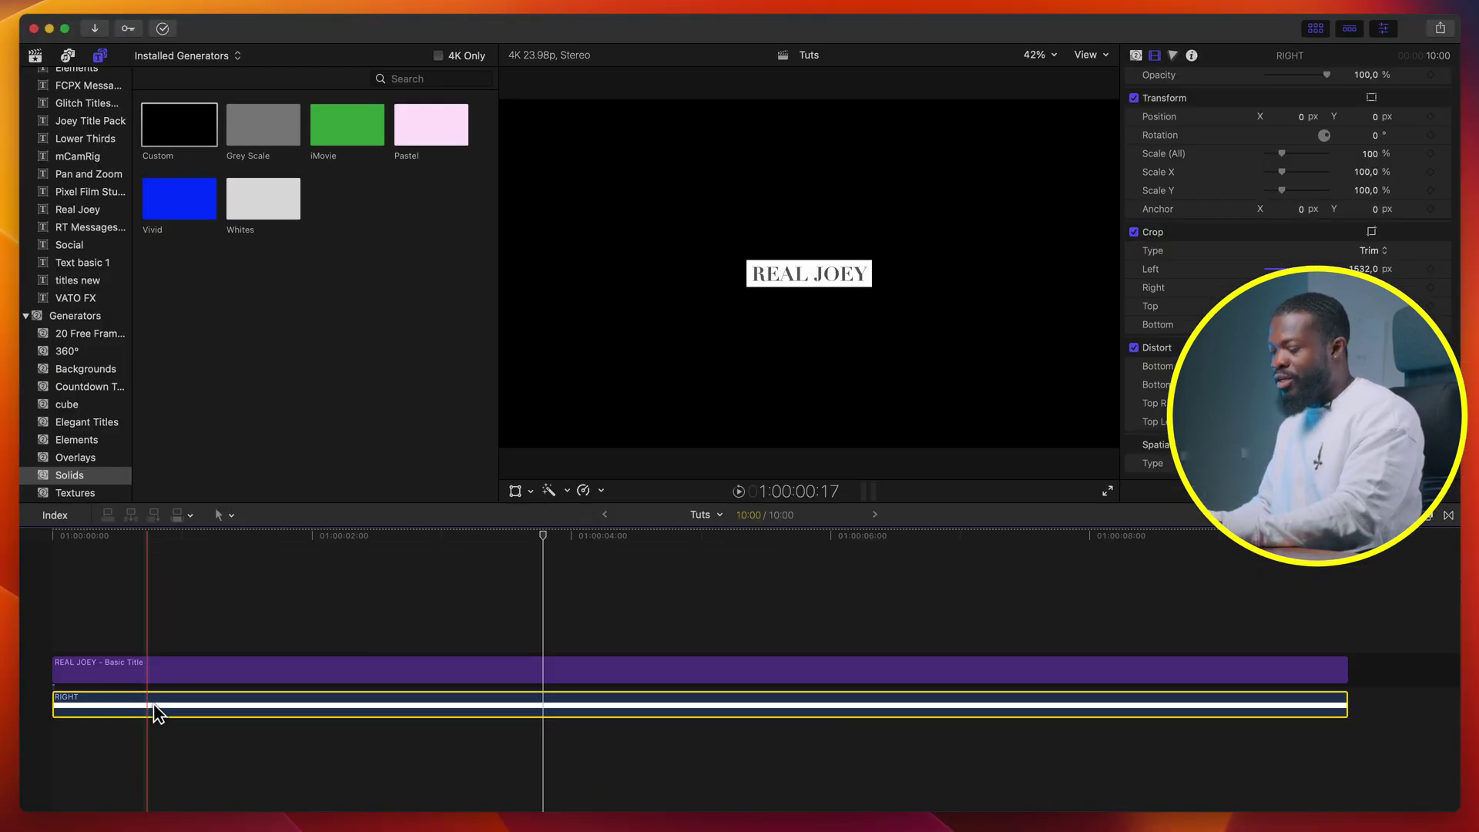
# - Duplicate the RIGHT clip onto a lane below and name the copy LEFT
pyautogui.moveTo(154, 704); pyautogui.dragTo(151, 744)
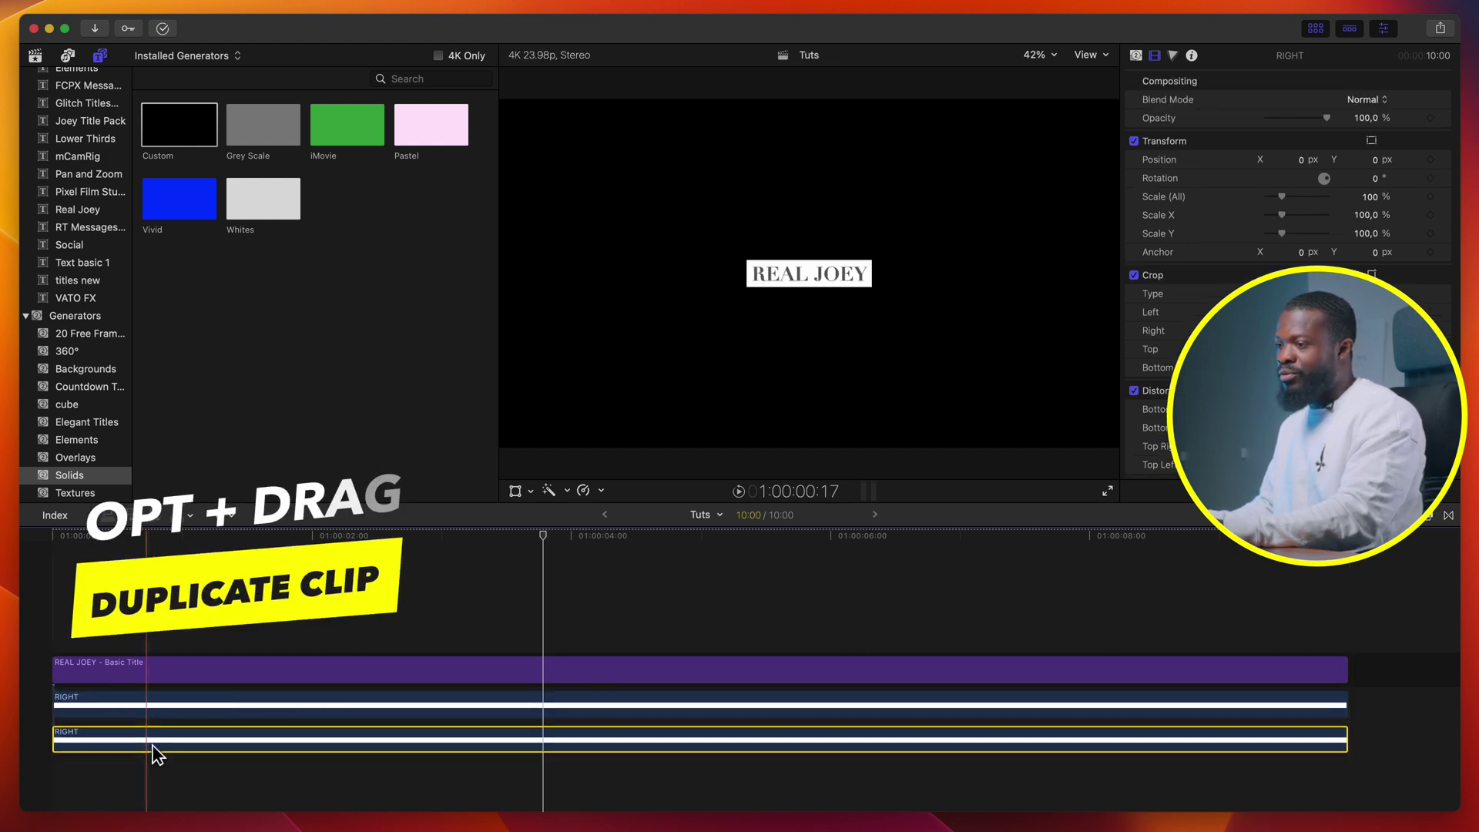
pyautogui.rightClick(84, 728)
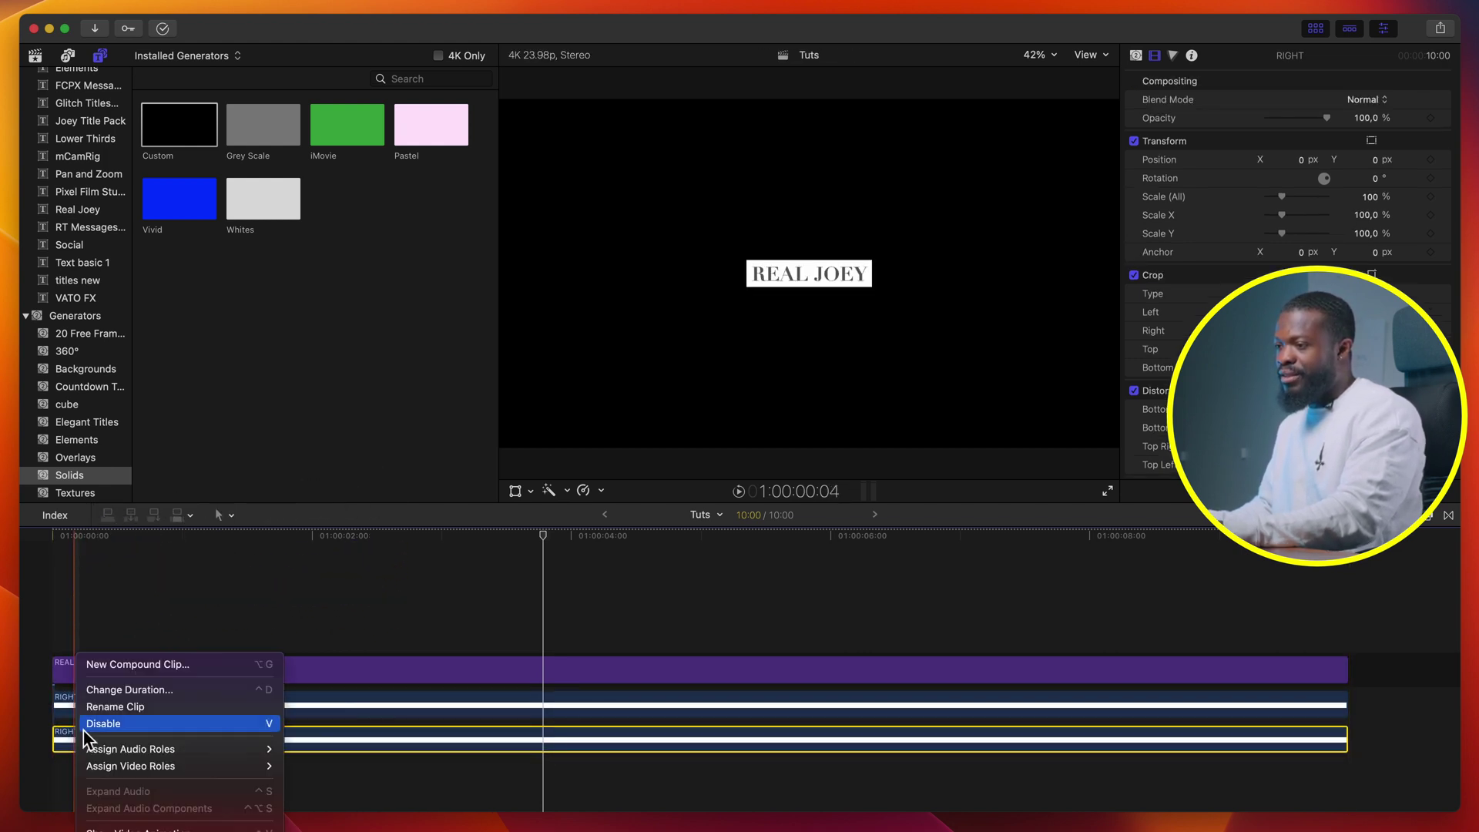
pyautogui.click(114, 716)
pyautogui.write('LEFT')
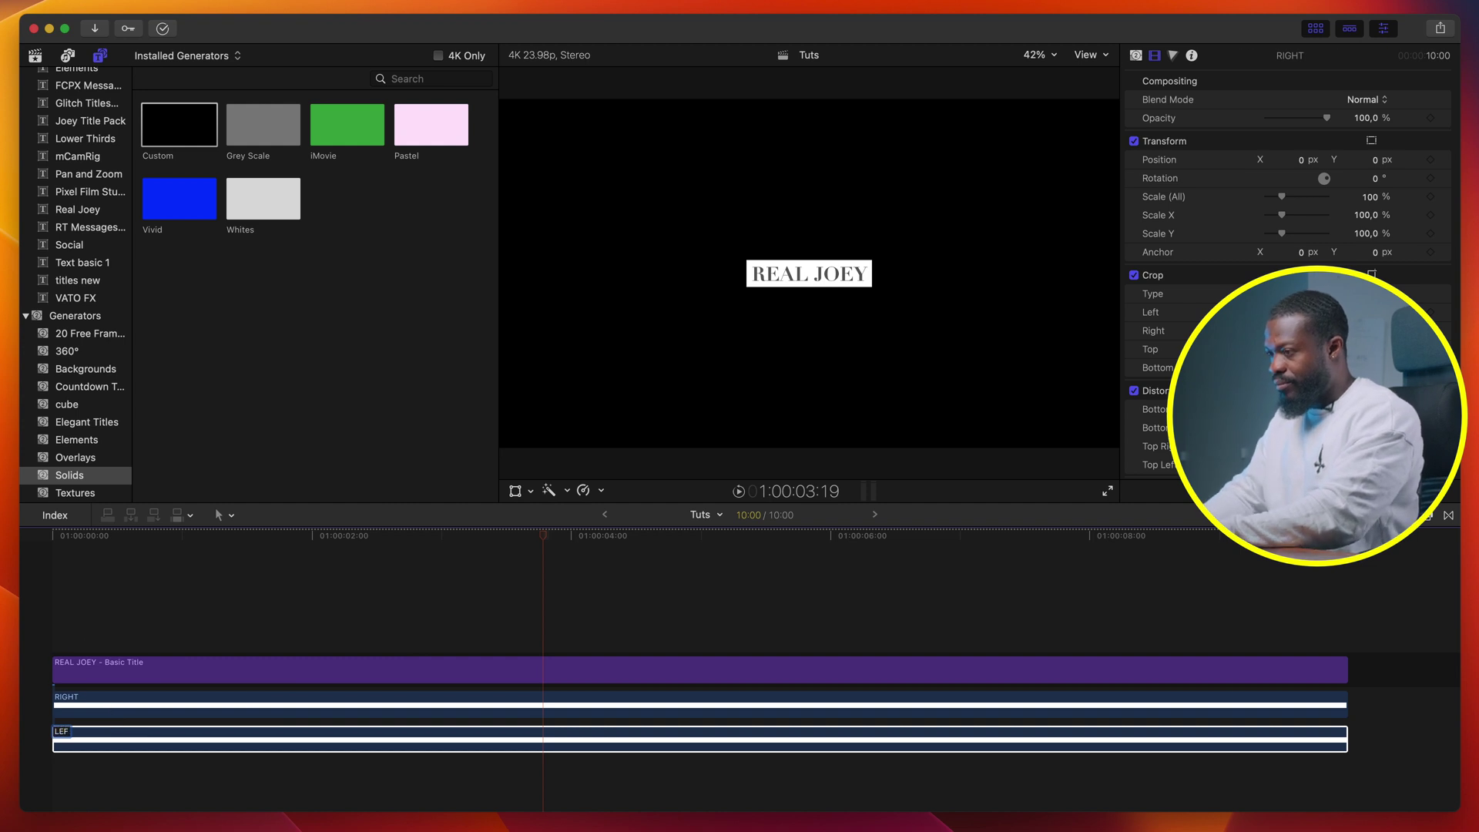
pyautogui.click(129, 668)
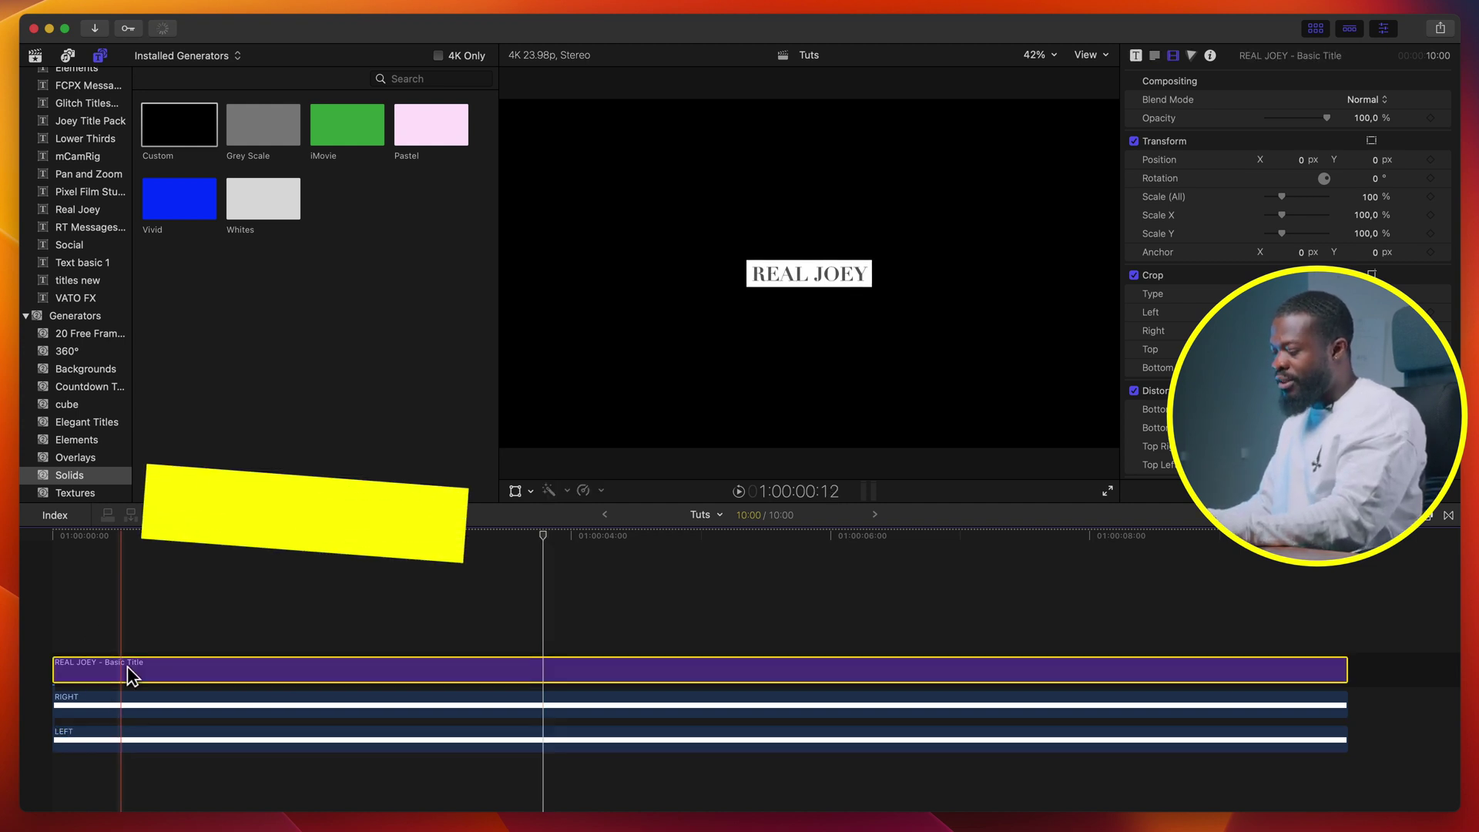
# - Lift REAL JOEY into a connected clip above a gap, starting about 16 frames later
pyautogui.press('alt+super+Up')
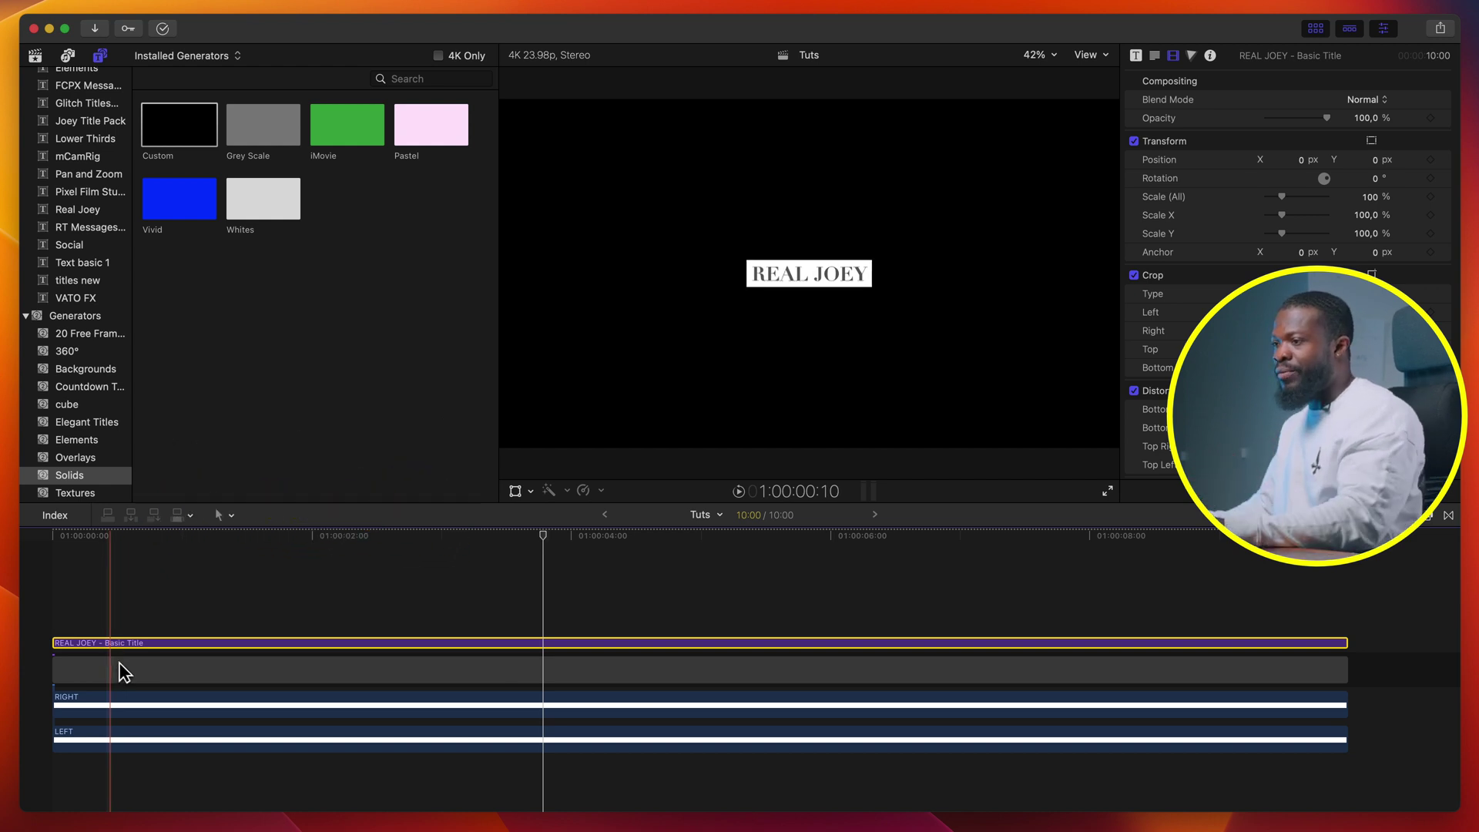
pyautogui.moveTo(139, 651); pyautogui.dragTo(230, 649)
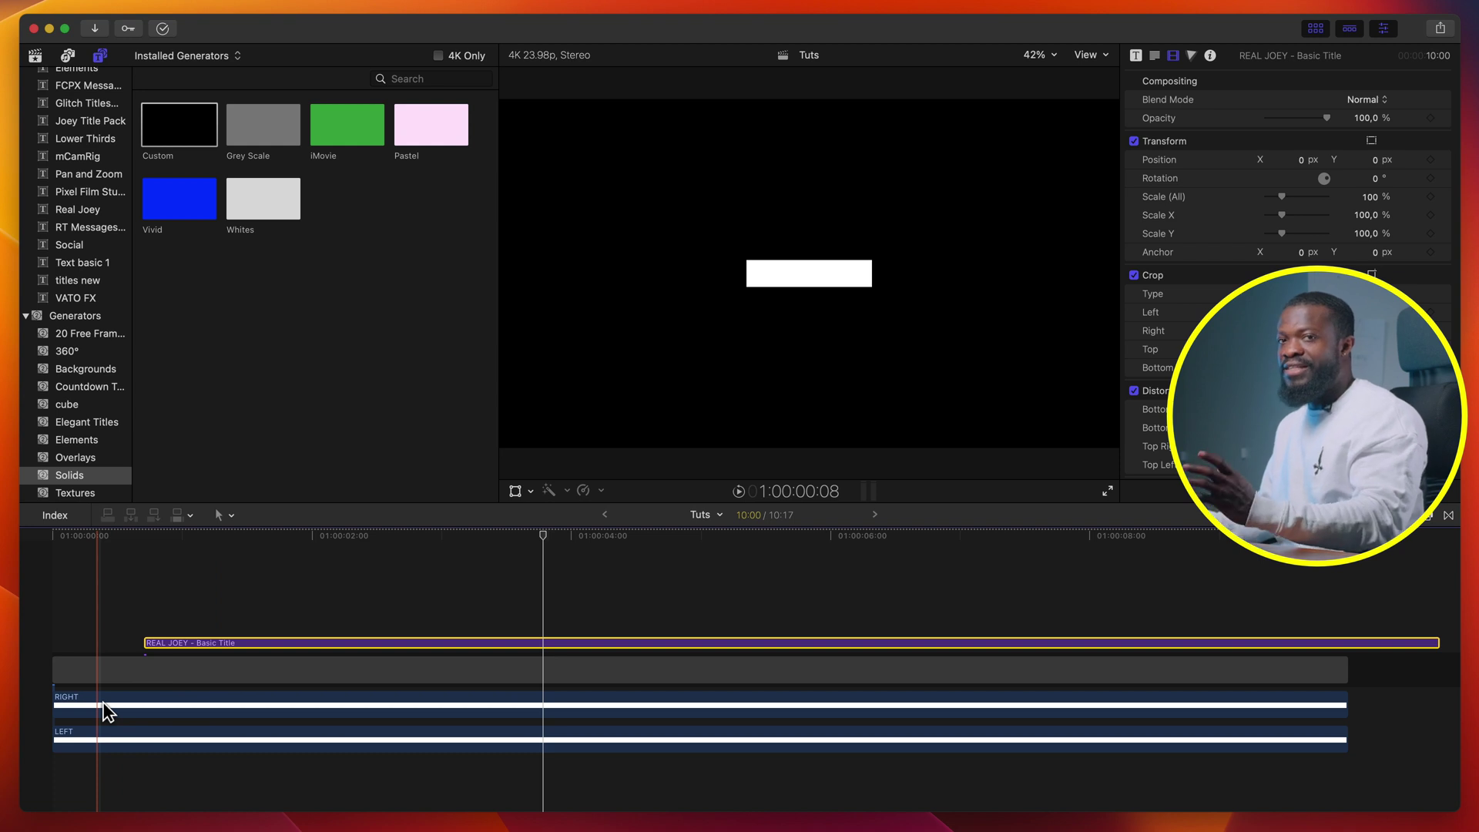
pyautogui.click(103, 670)
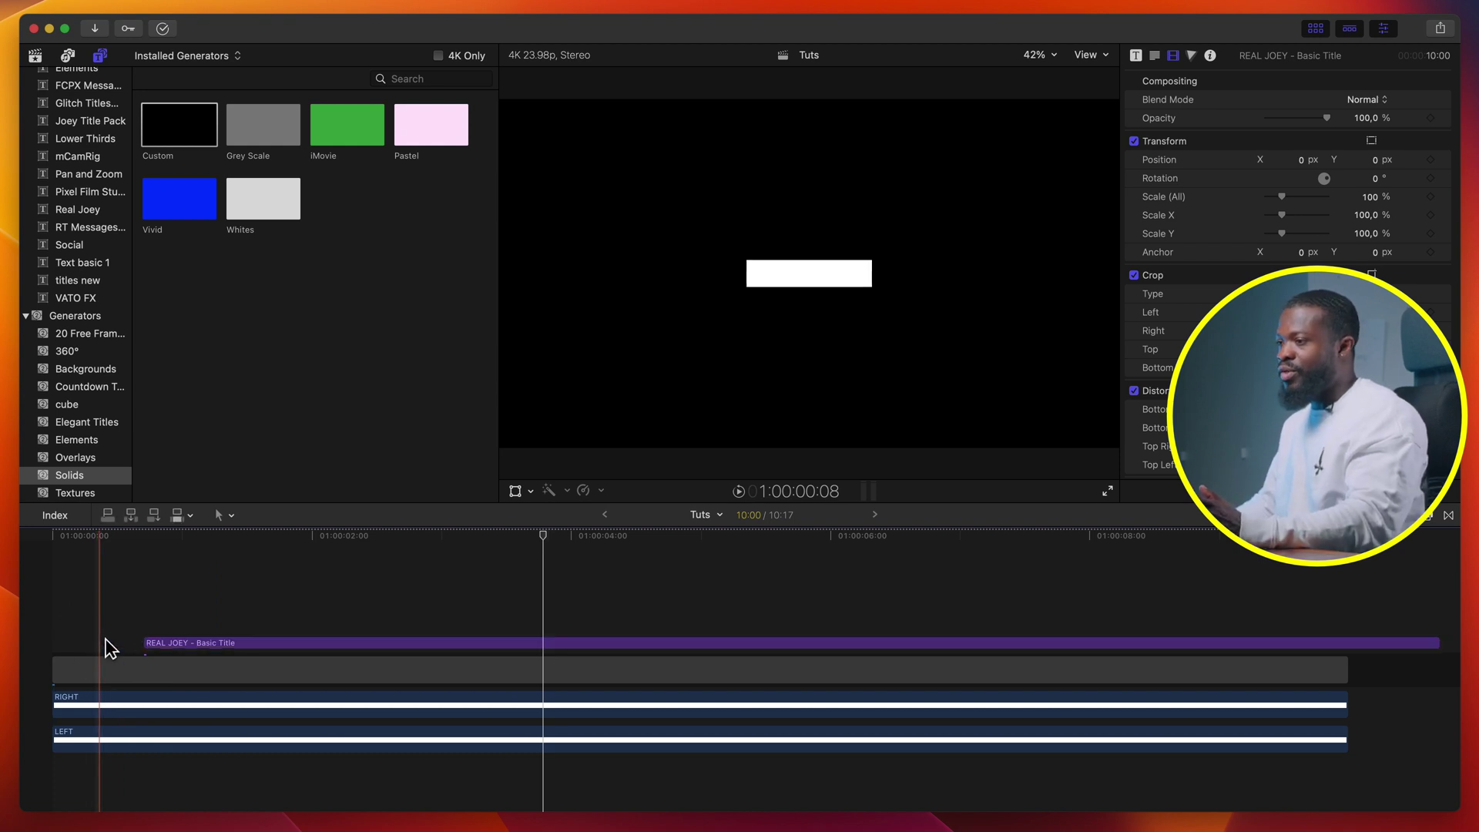
pyautogui.click(1092, 60)
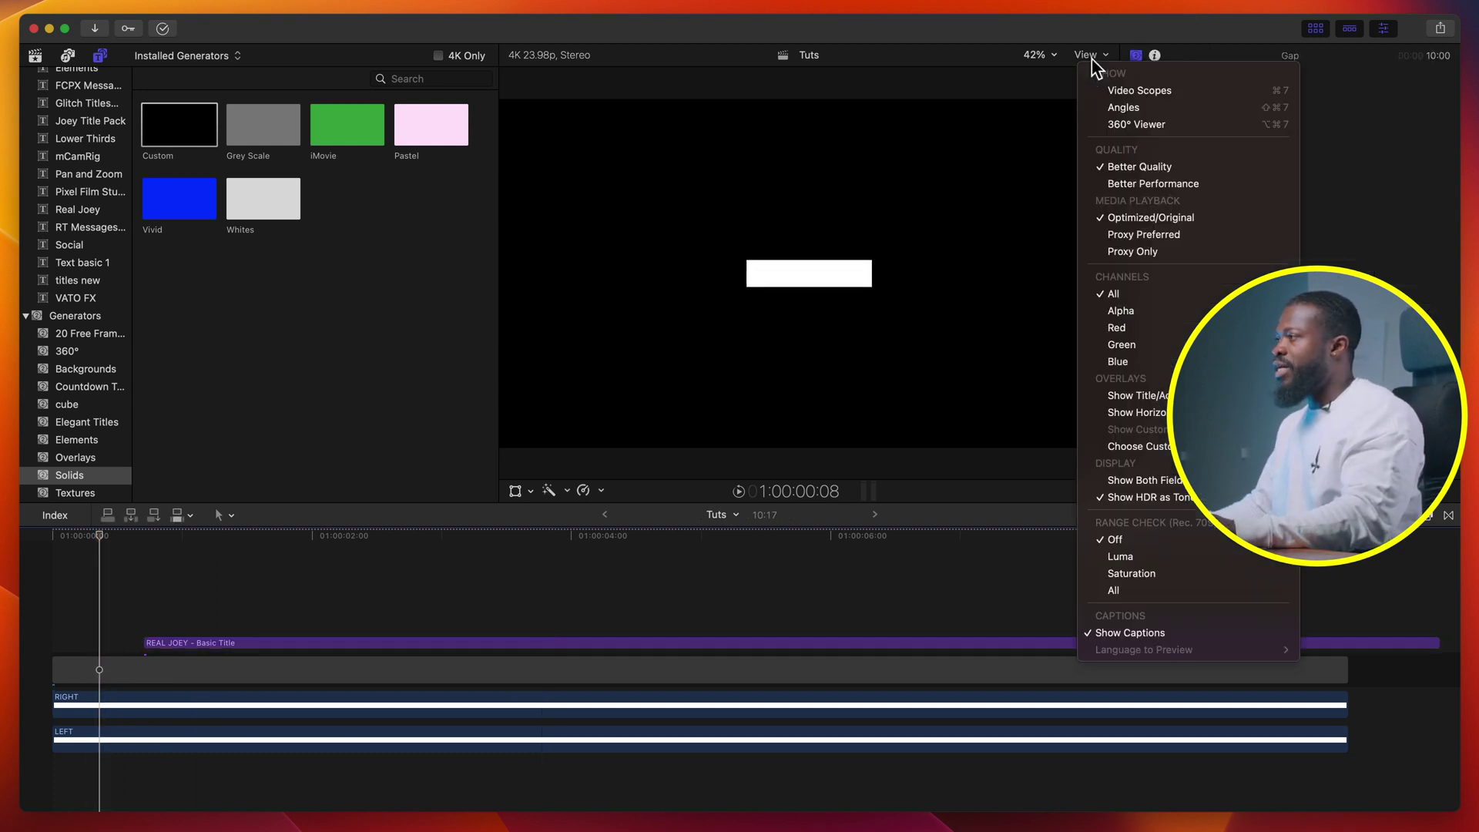
# - Show the horizon guide, disable the LEFT clip, and select the RIGHT clip
pyautogui.click(1130, 420)
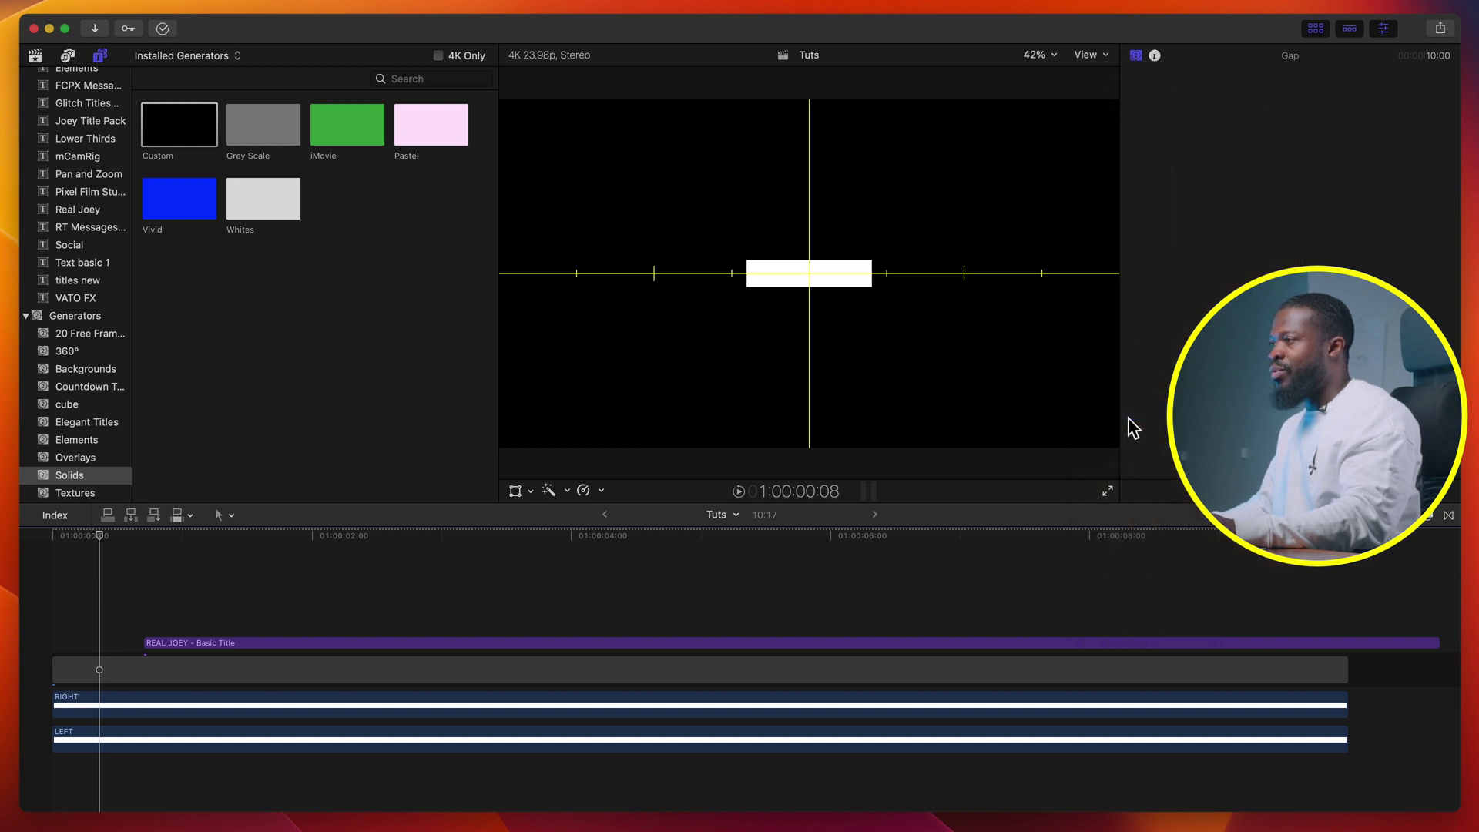
pyautogui.click(105, 744)
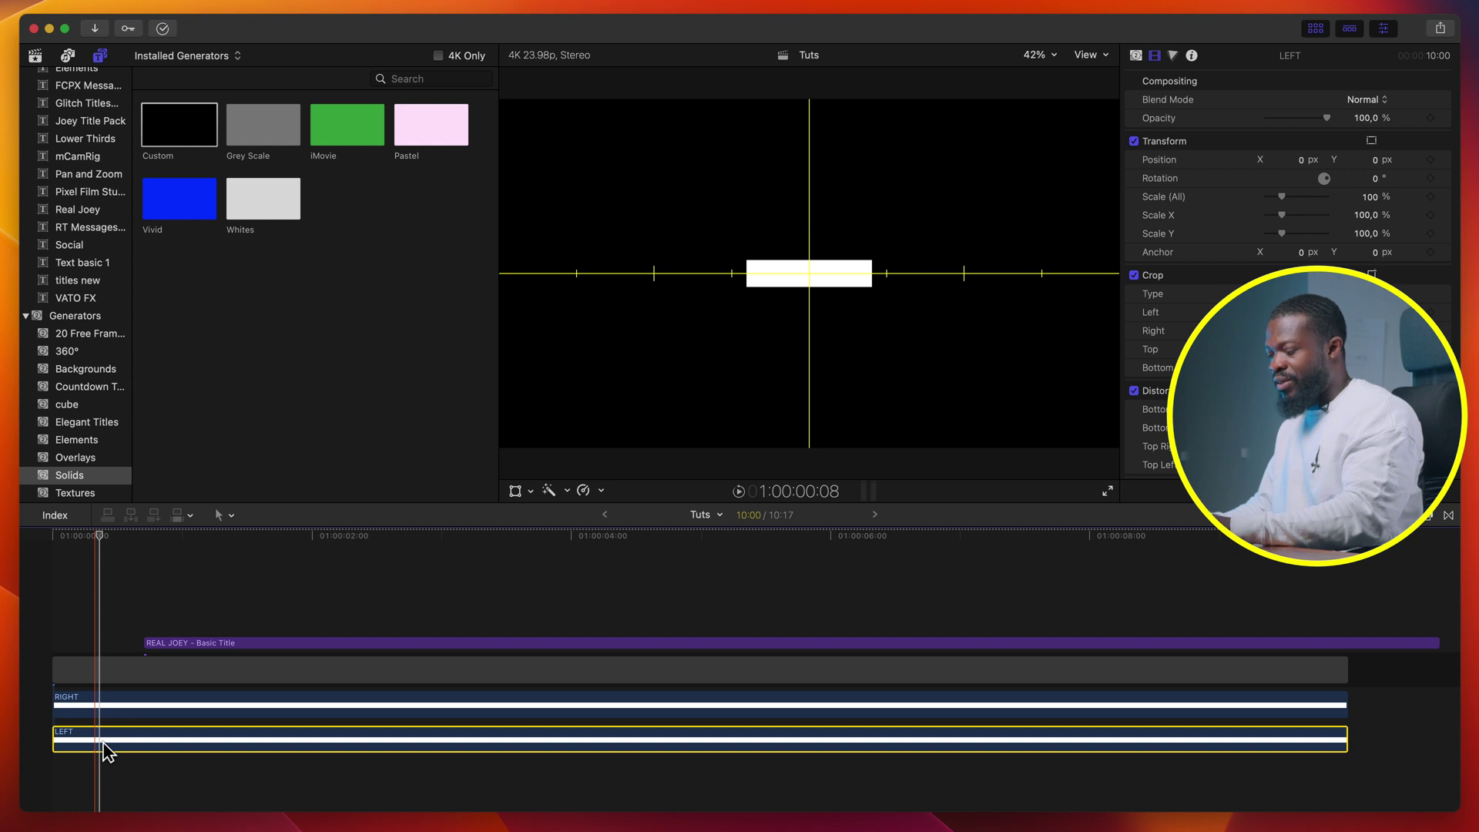
pyautogui.press('v')
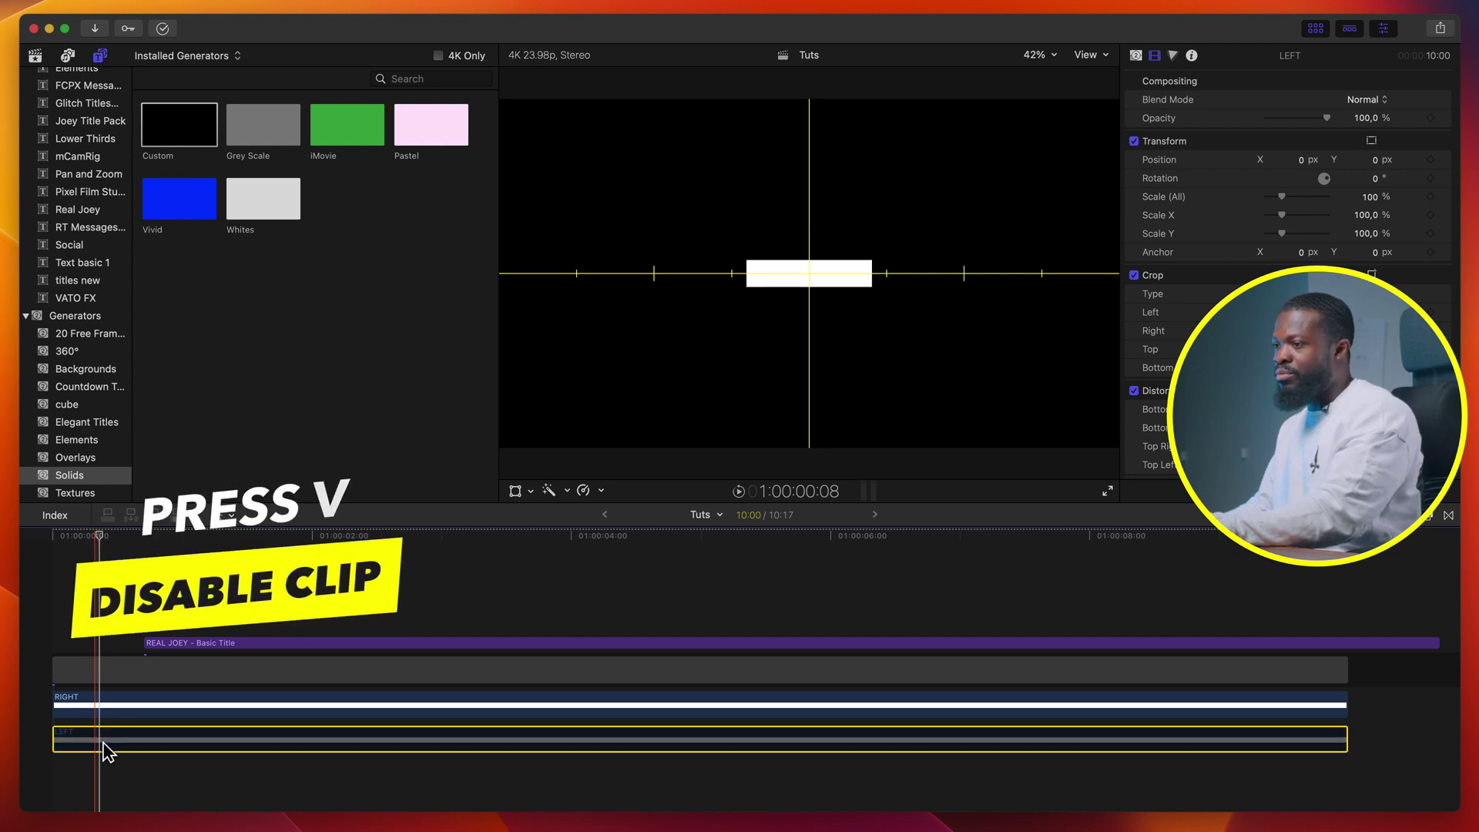
pyautogui.click(109, 705)
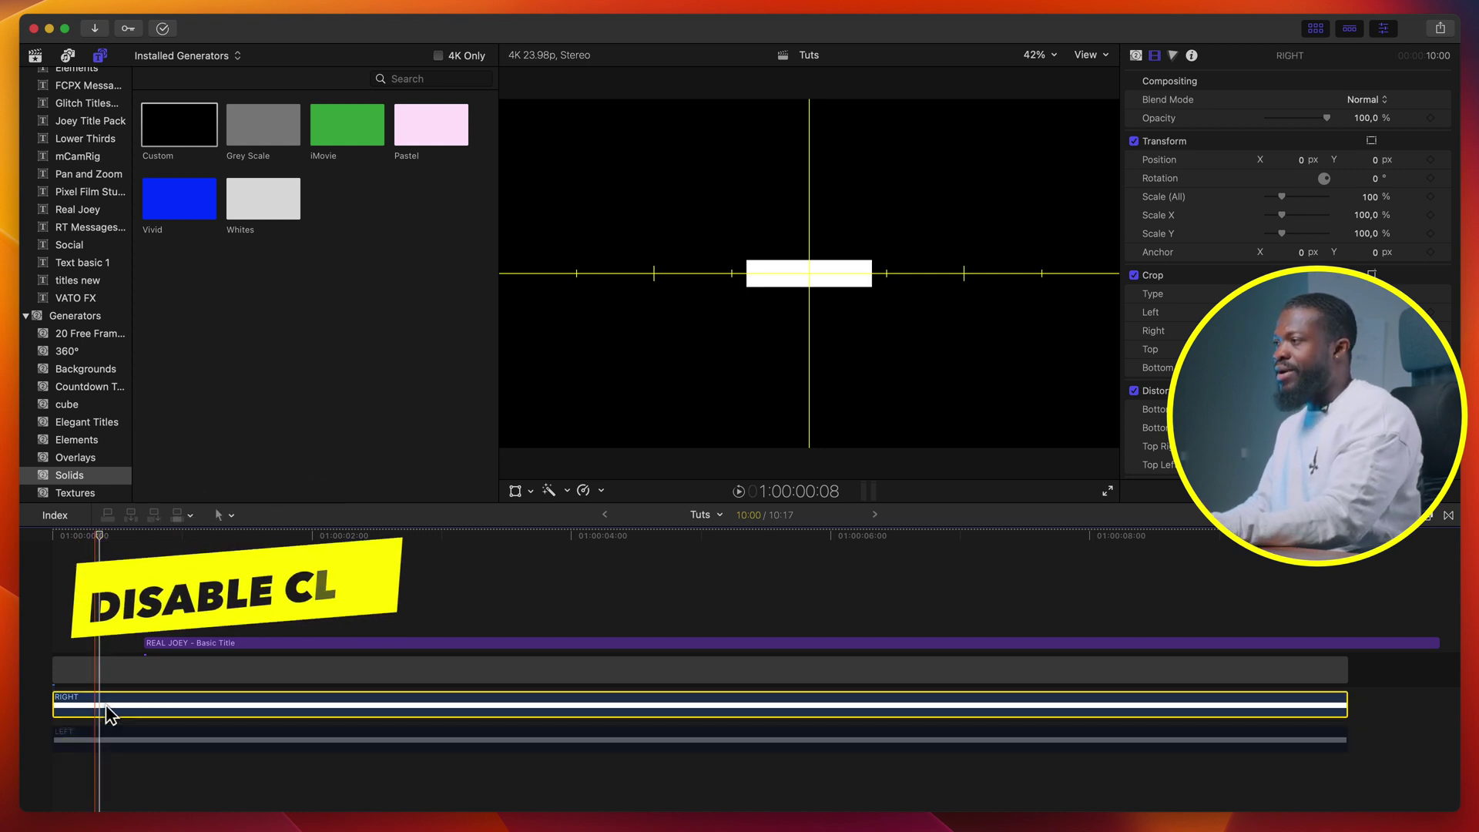
pyautogui.scroll(-2, 1150, 333)
pyautogui.click(1428, 516)
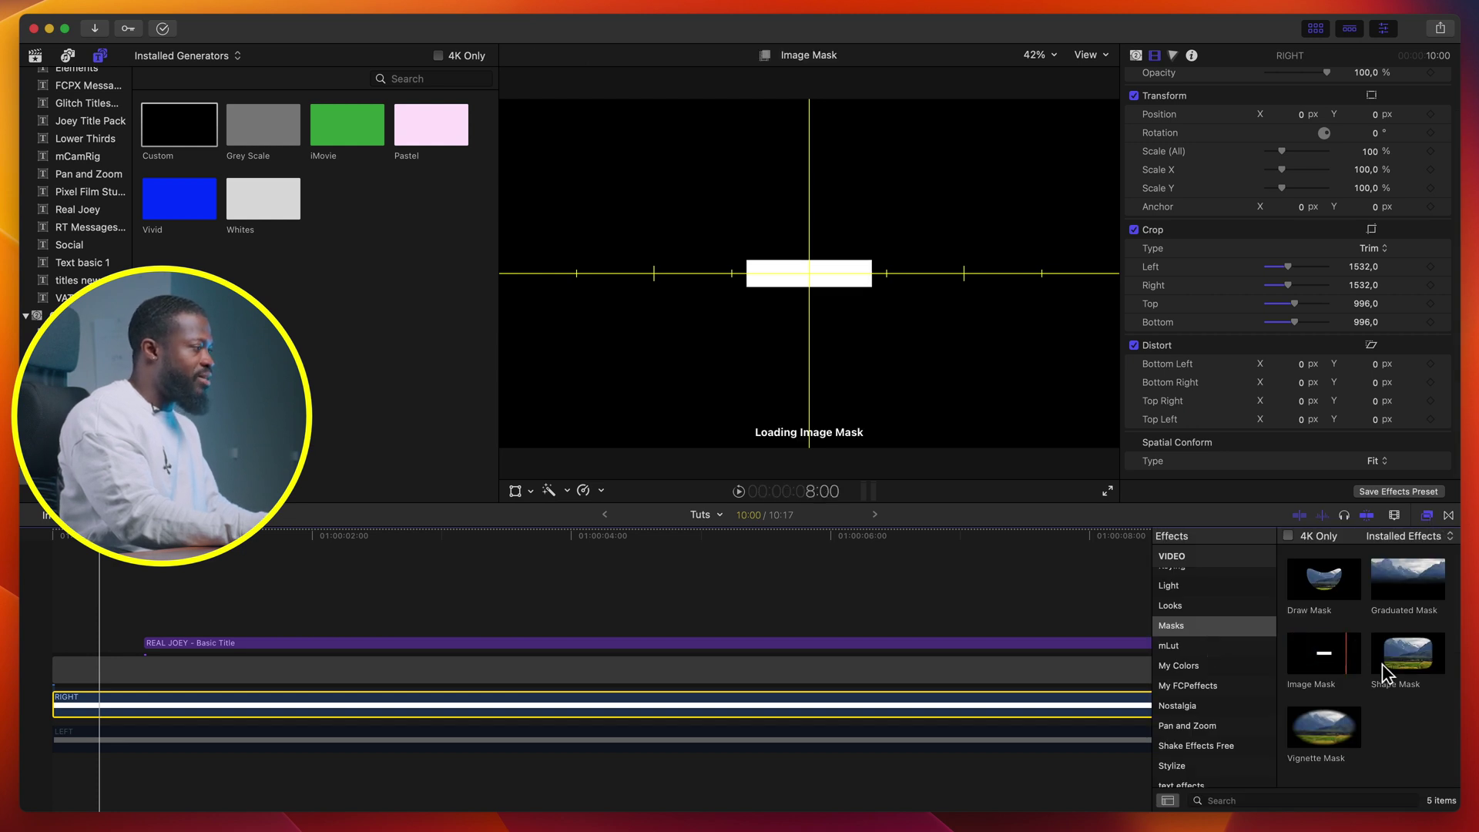
# - Apply a Shape Mask to the RIGHT clip with Curvature 0 and Feather 0
pyautogui.moveTo(1406, 664); pyautogui.dragTo(123, 709)
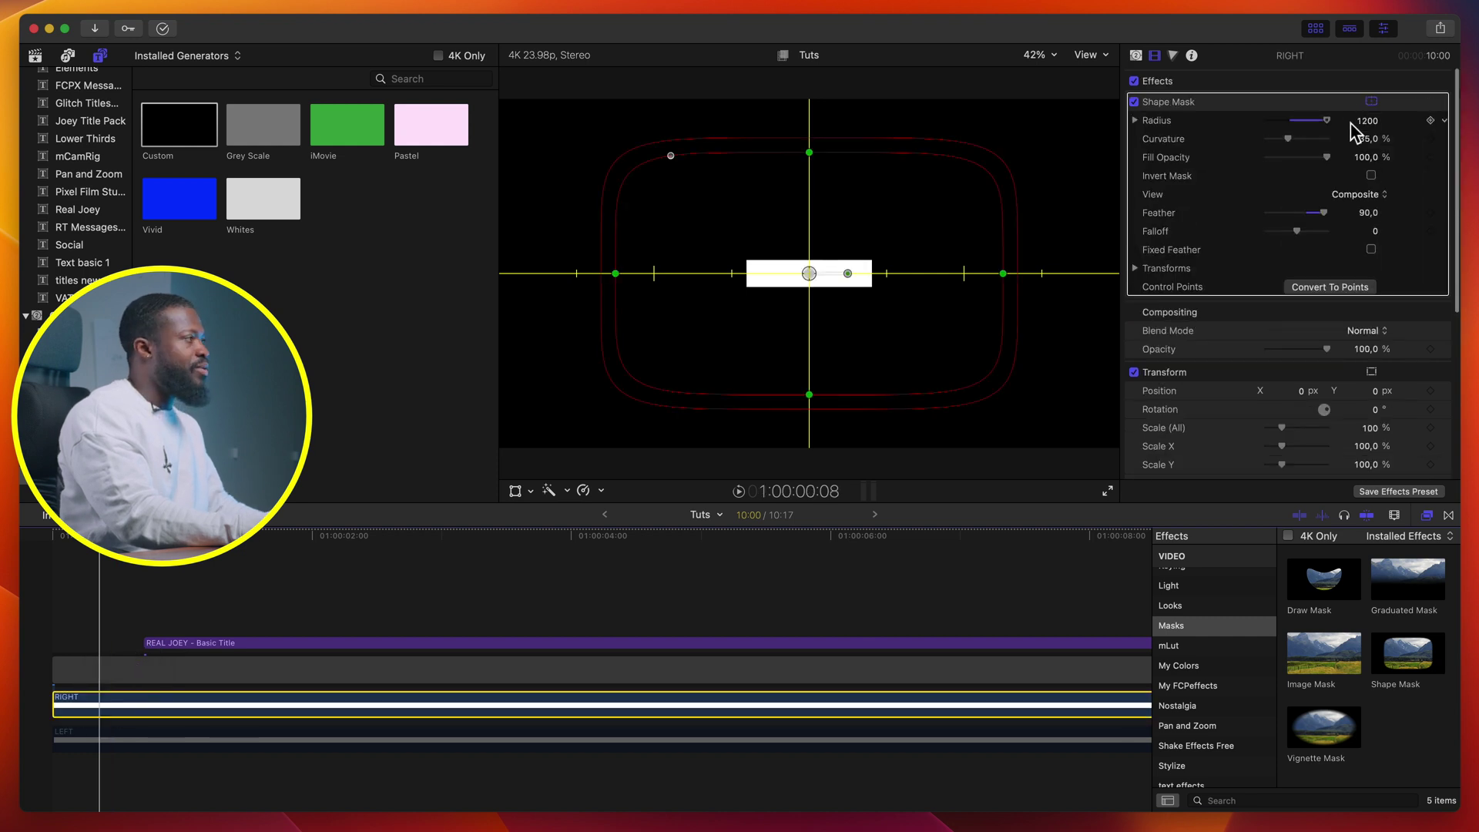
pyautogui.click(1368, 140)
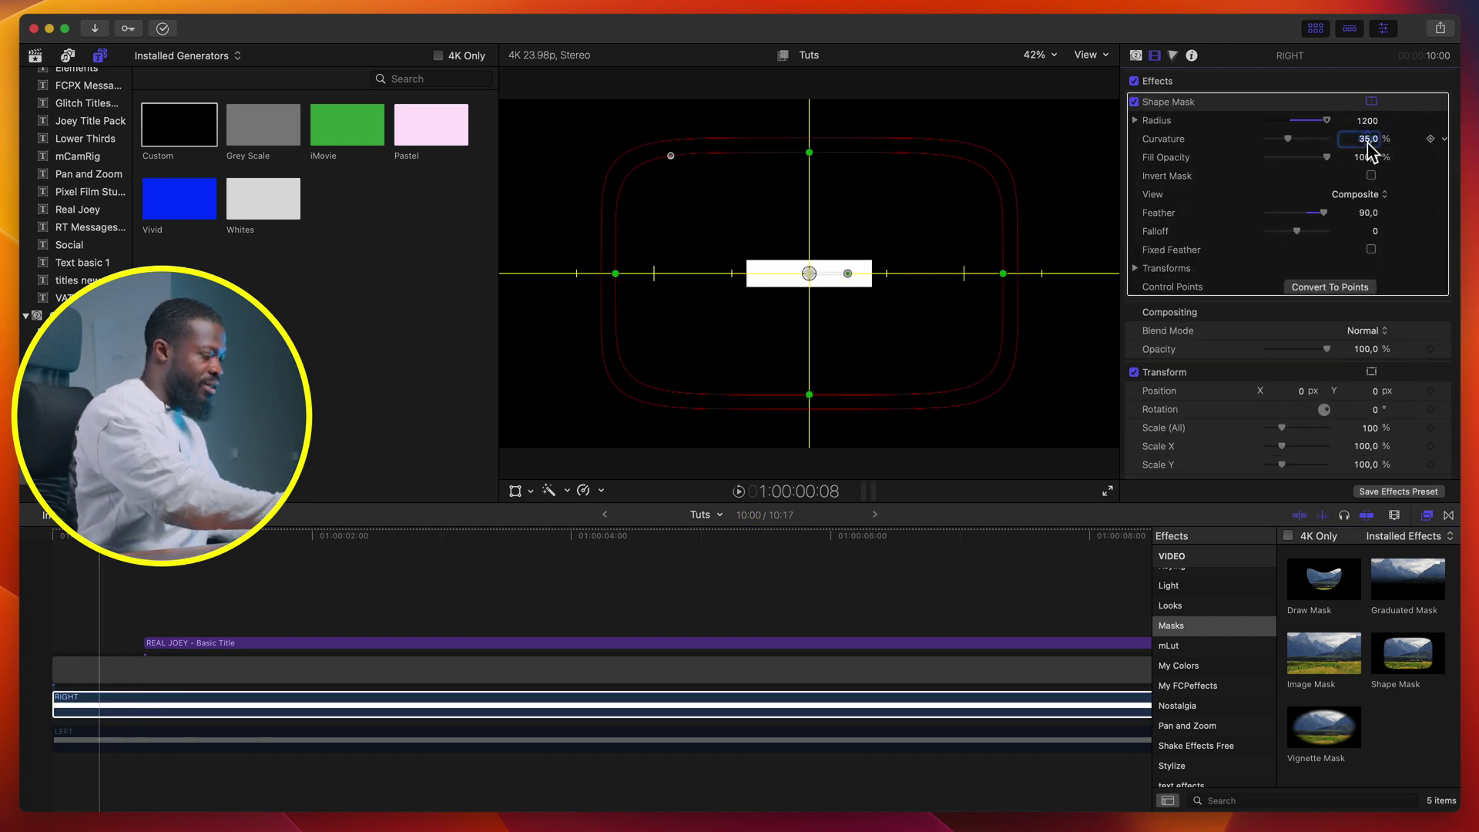
pyautogui.write('0')
pyautogui.press('Return')
pyautogui.click(1368, 213)
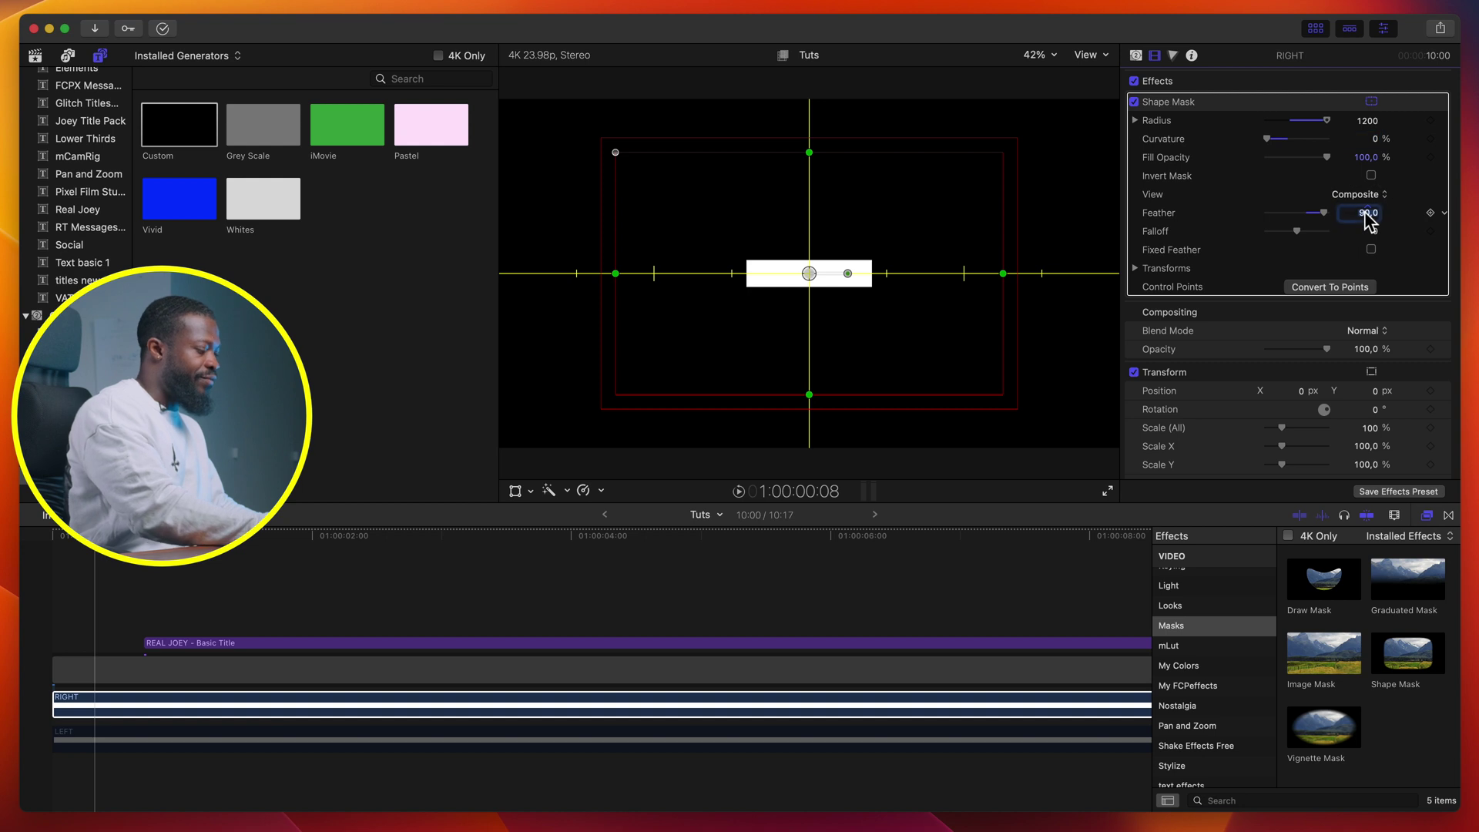
pyautogui.write('0')
pyautogui.press('Return')
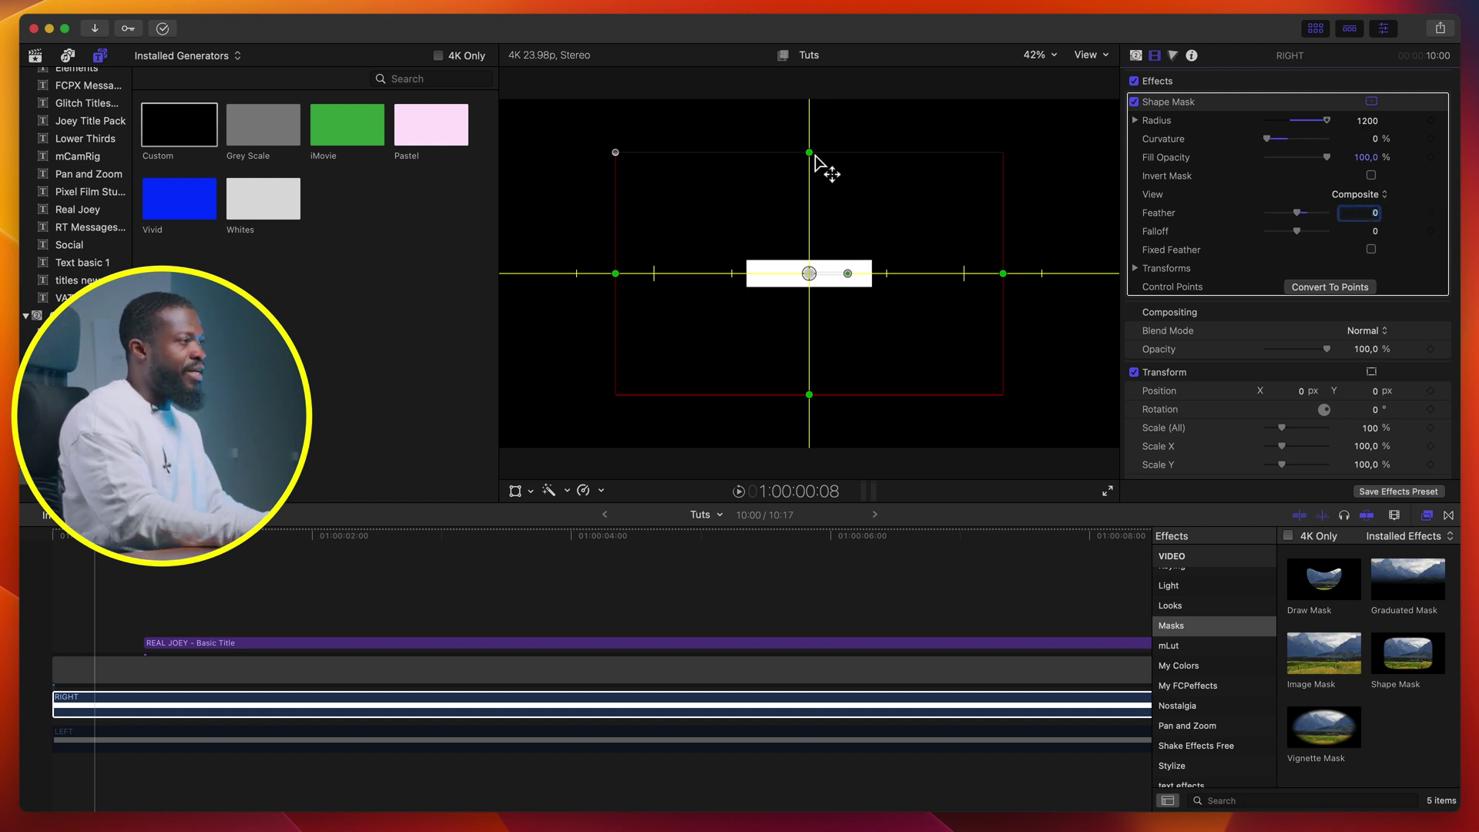
# - Reshape the mask into a small flat rectangle showing the right half of the bar
pyautogui.moveTo(813, 156); pyautogui.dragTo(811, 242)
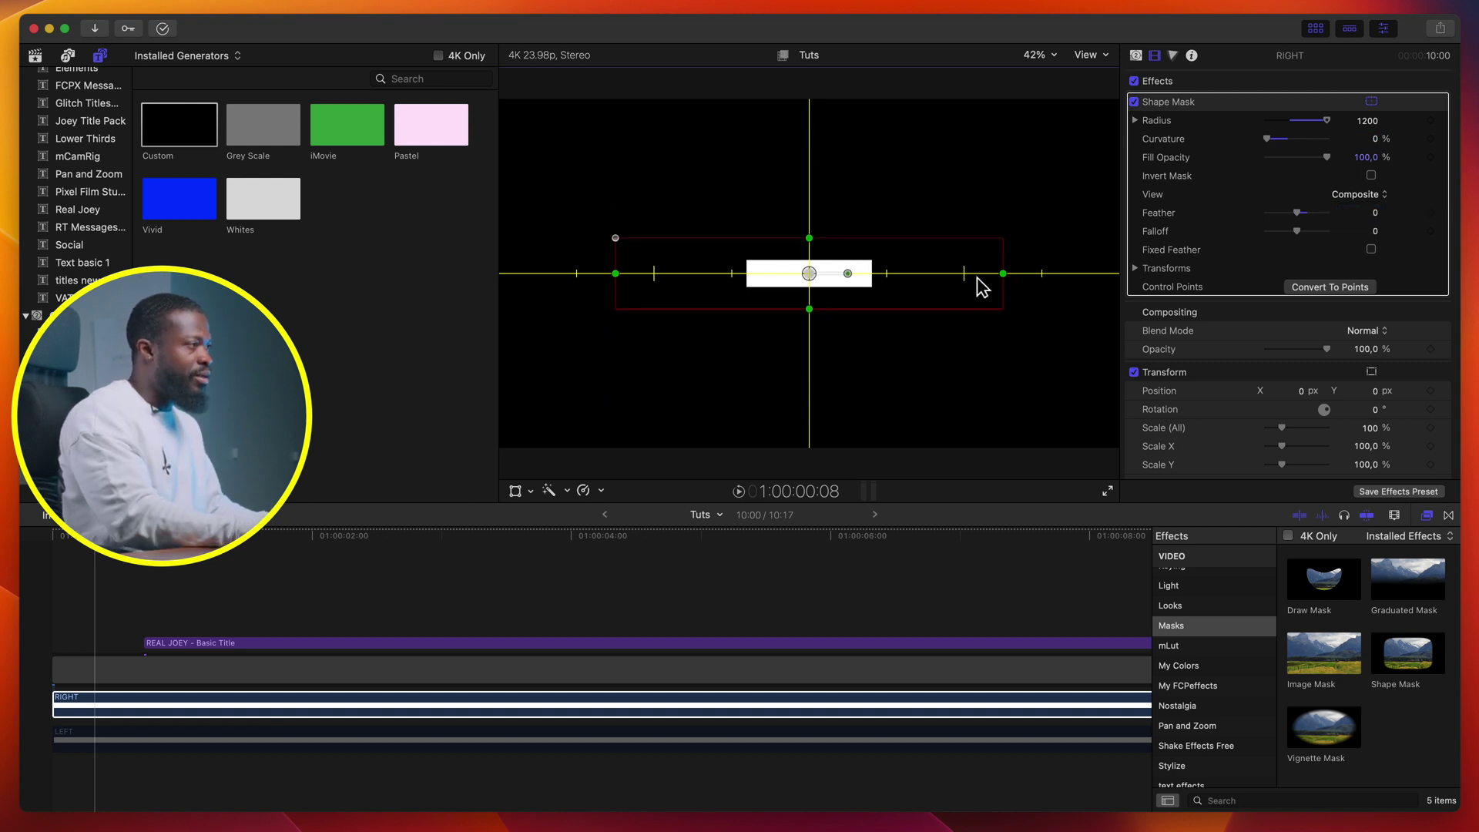
pyautogui.moveTo(1006, 278); pyautogui.dragTo(885, 275)
pyautogui.moveTo(809, 238); pyautogui.dragTo(905, 298)
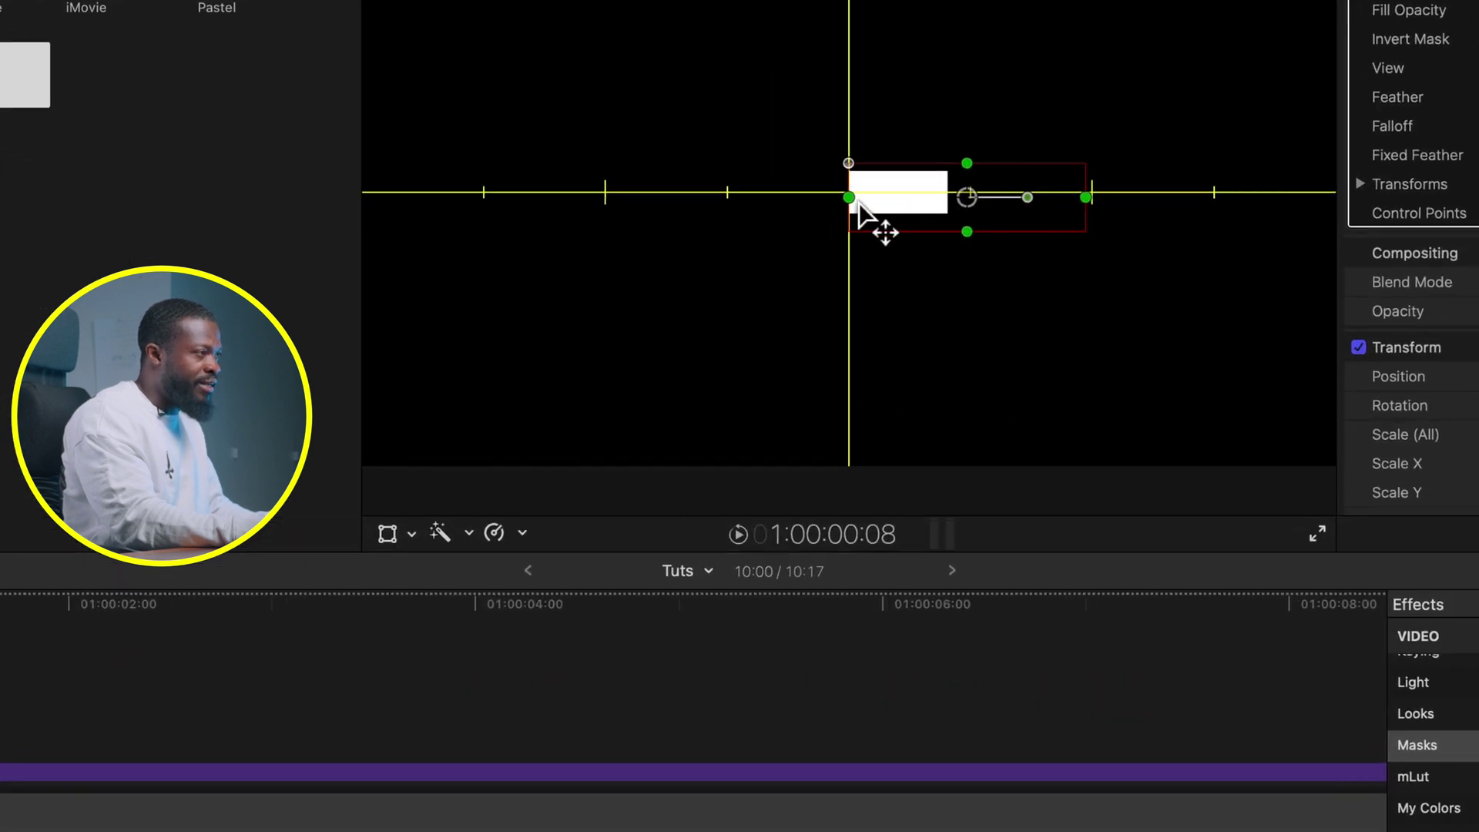
pyautogui.click(991, 220)
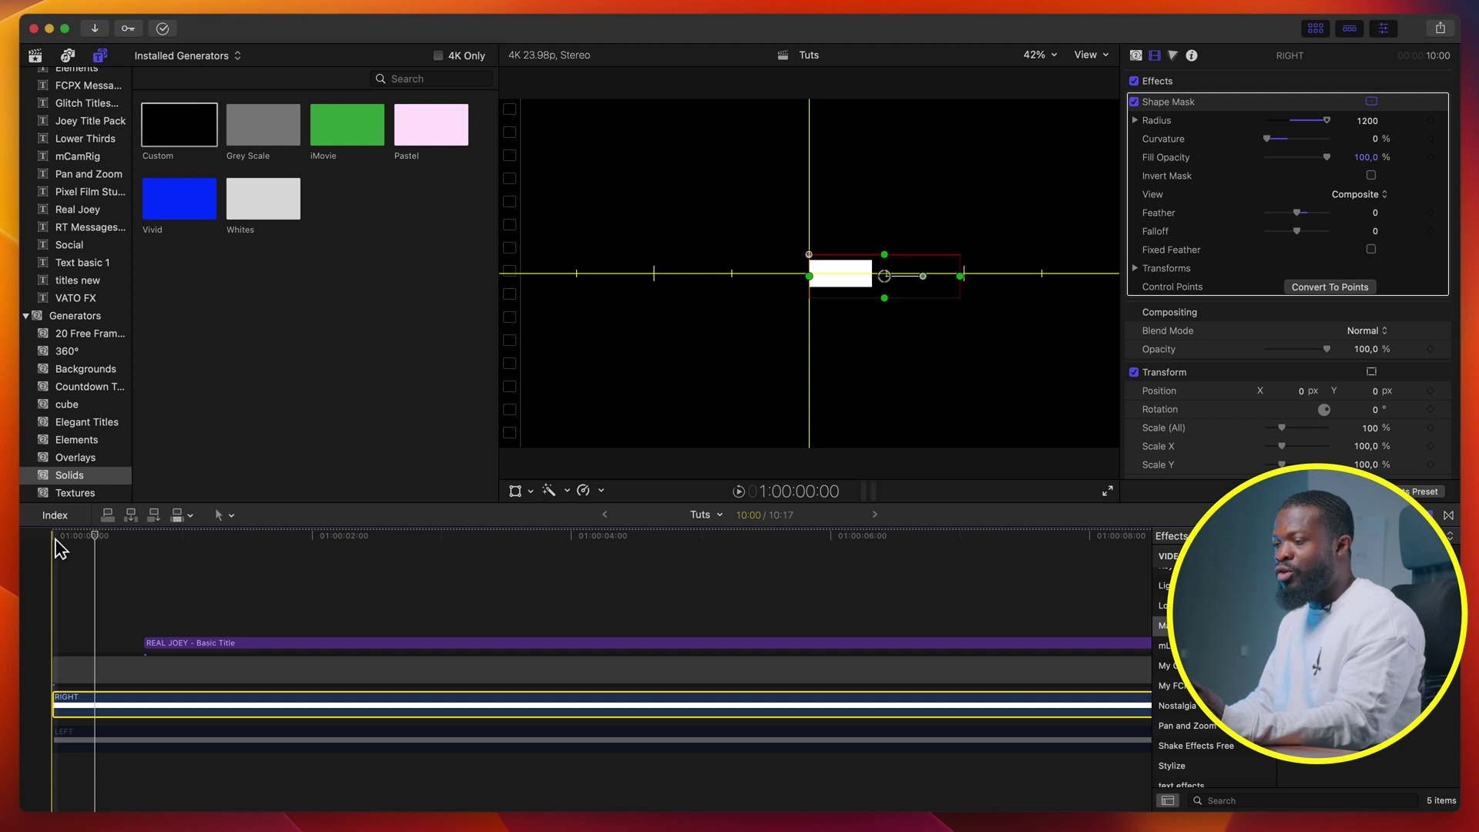
pyautogui.click(56, 540)
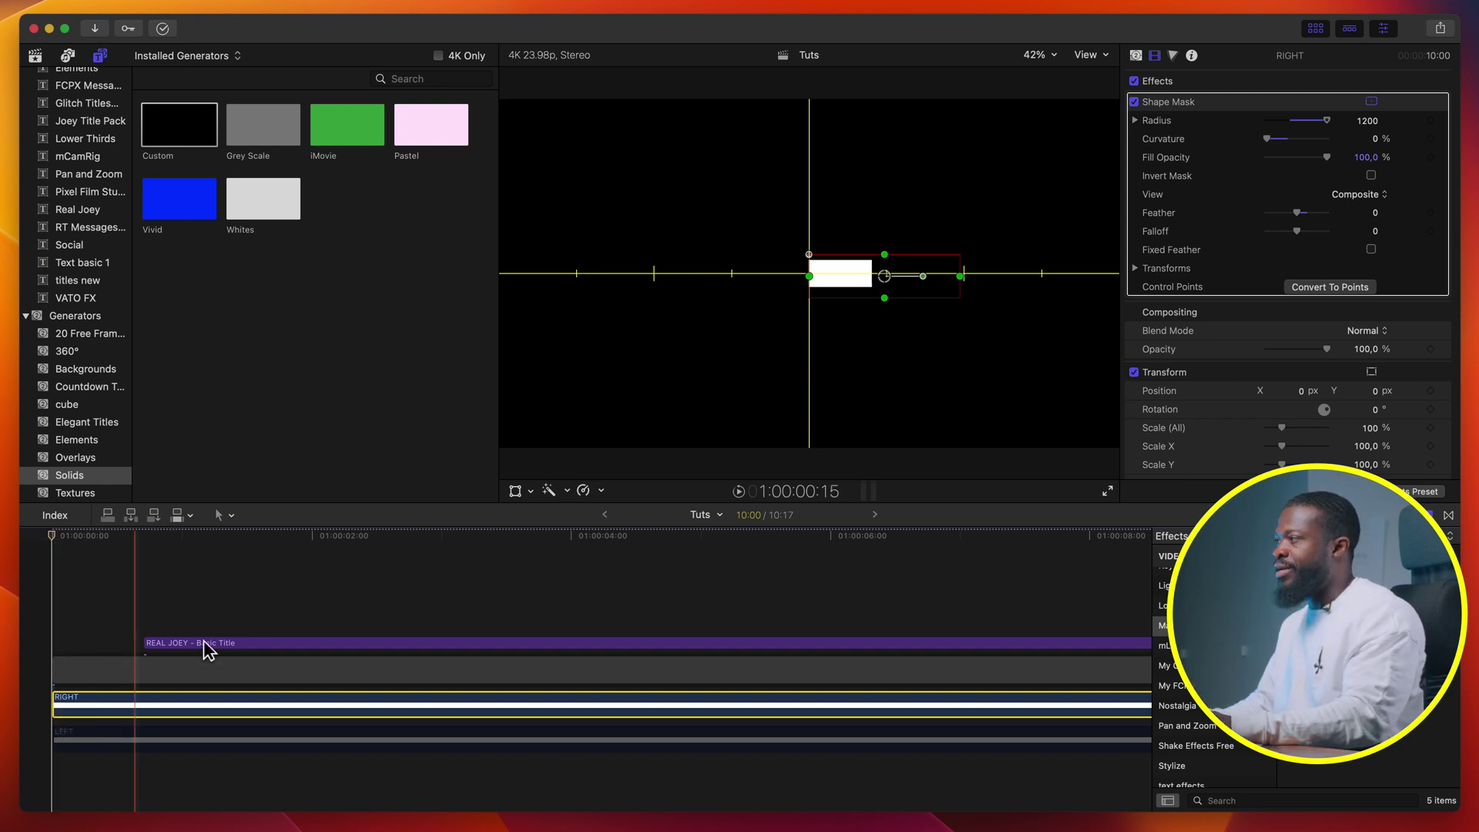
# - Keyframe the RIGHT mask sliding from X 844.3 to 465.5 over 15 frames; re-enable LEFT
pyautogui.click(1287, 266)
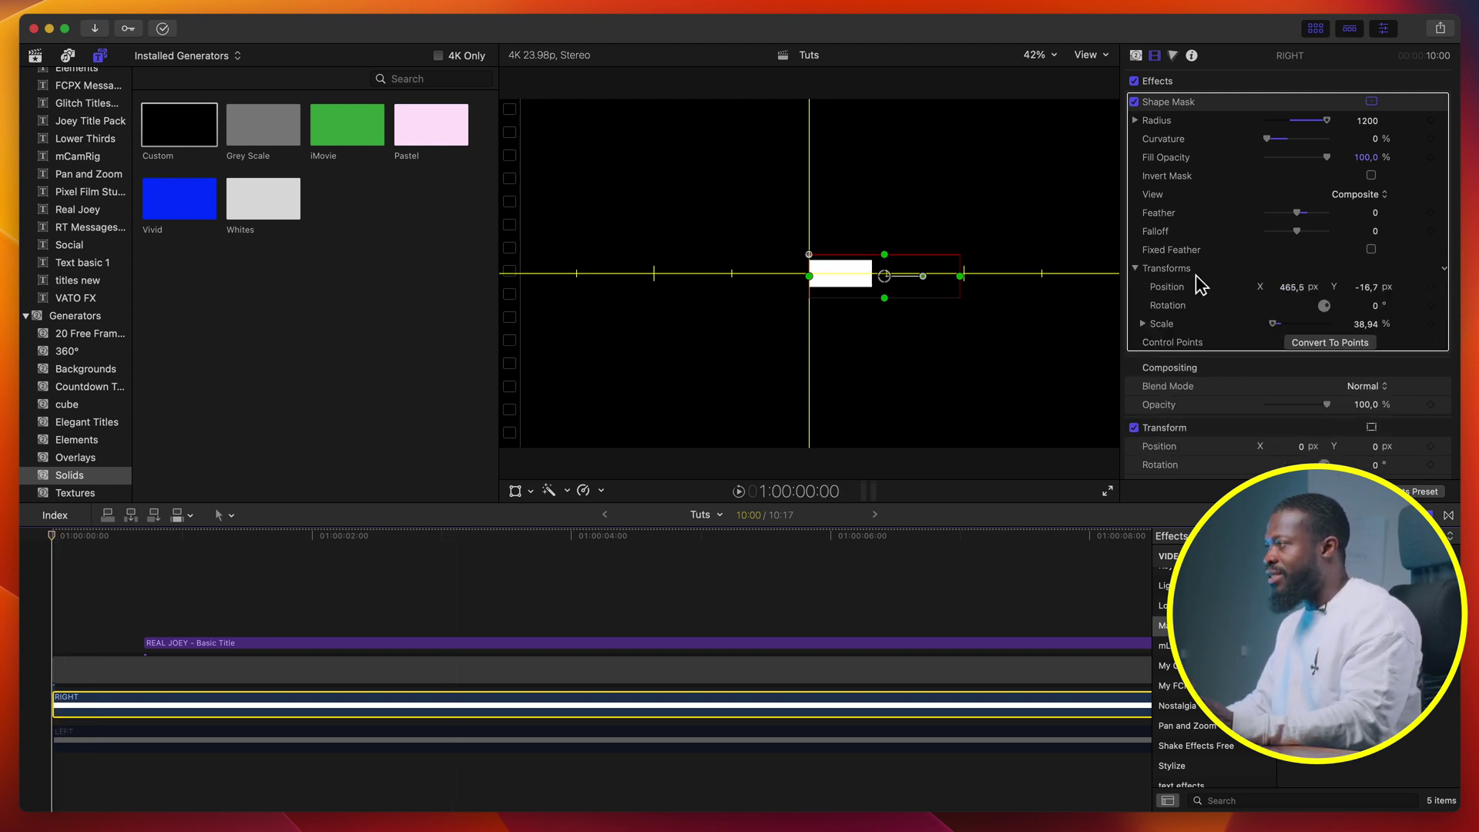
pyautogui.click(1224, 117)
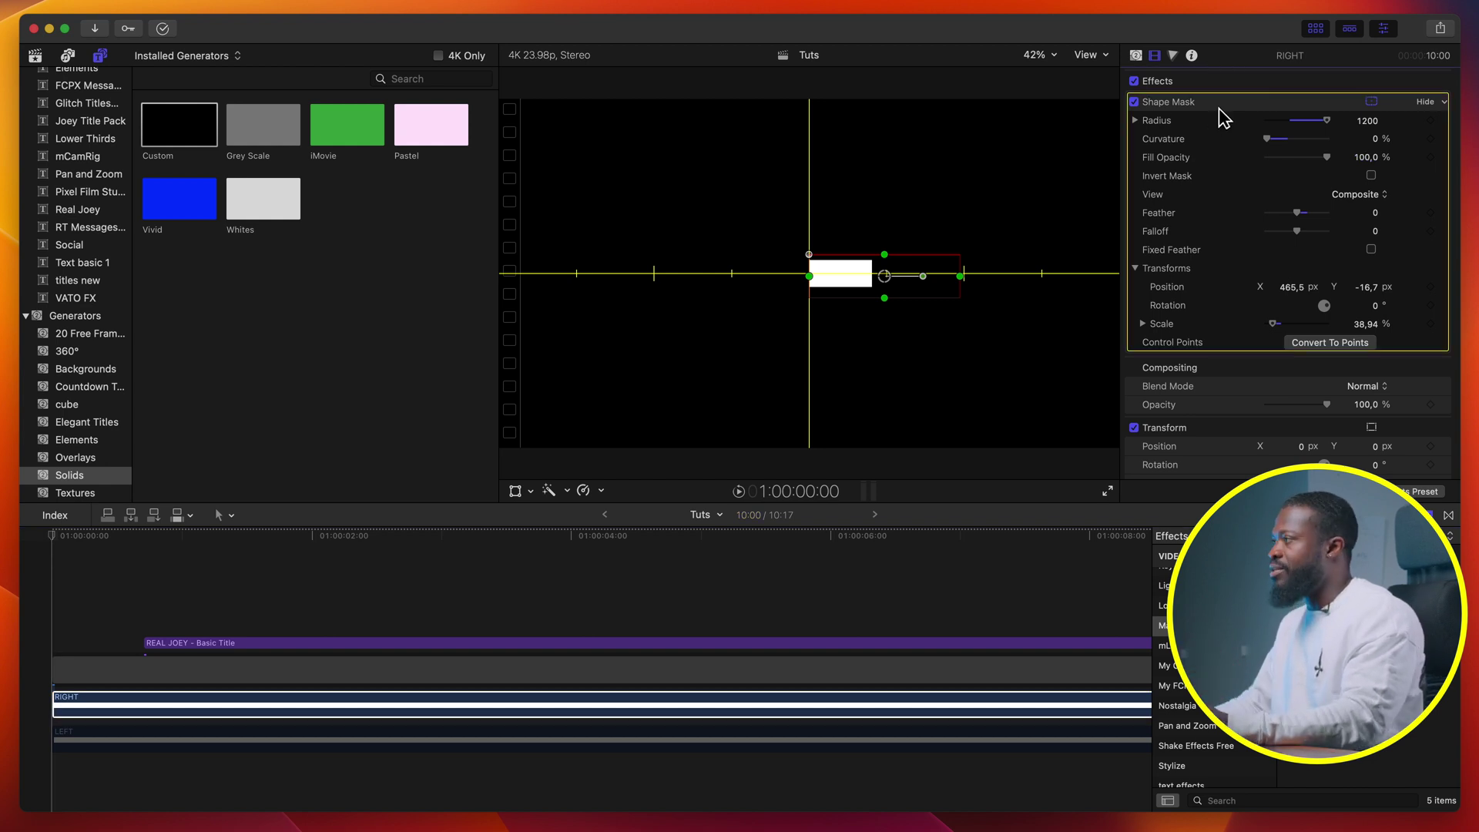
pyautogui.click(1430, 287)
pyautogui.click(58, 561)
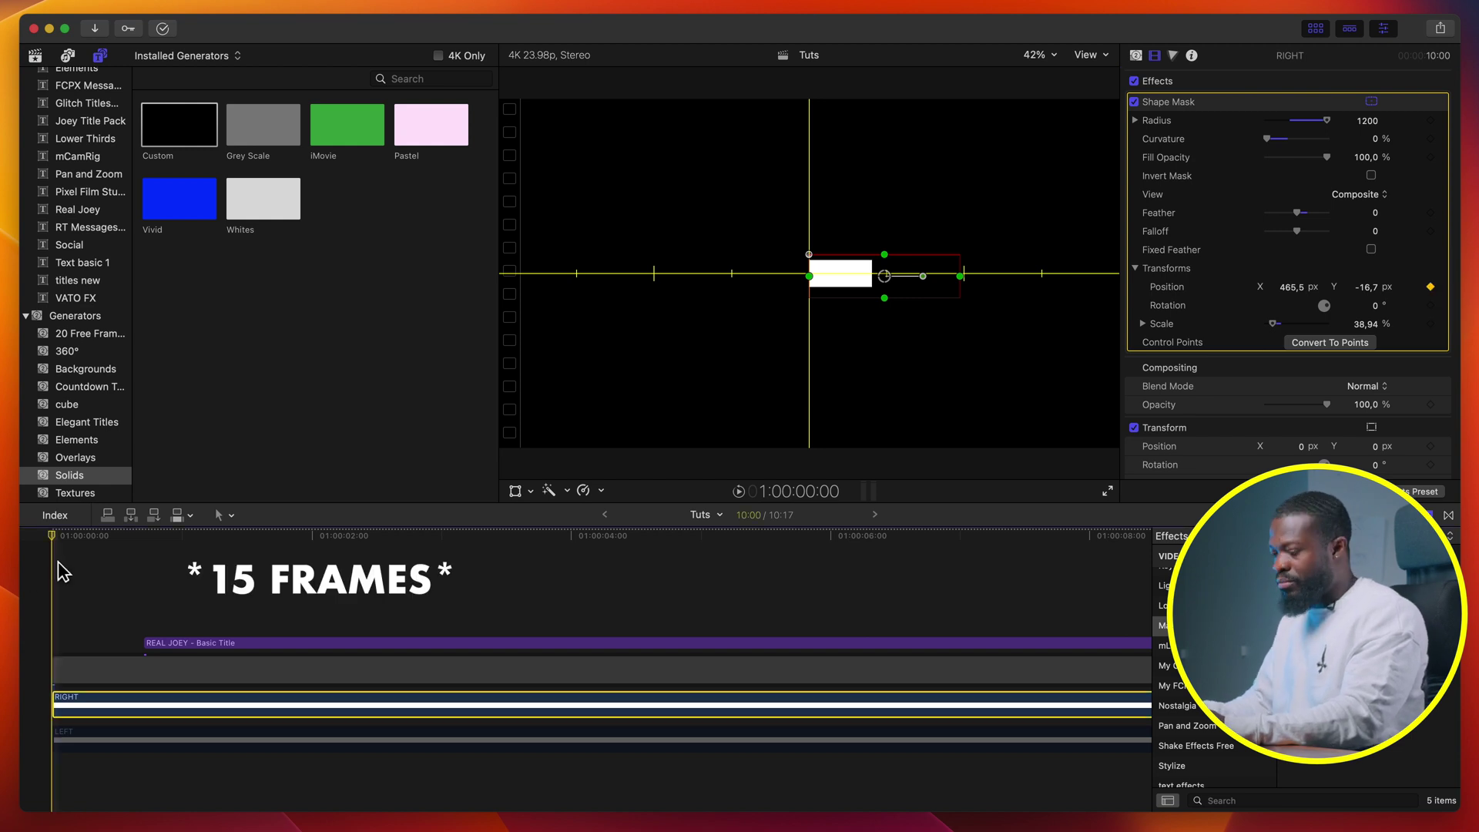
pyautogui.press('Right')
pyautogui.press('Right')
pyautogui.press('Right')
pyautogui.press('Right')
pyautogui.press('Right')
pyautogui.press('Right')
pyautogui.press('Right')
pyautogui.press('Right')
pyautogui.press('Right')
pyautogui.press('Right')
pyautogui.press('Right')
pyautogui.press('Right')
pyautogui.press('Right')
pyautogui.press('Right')
pyautogui.press('Right')
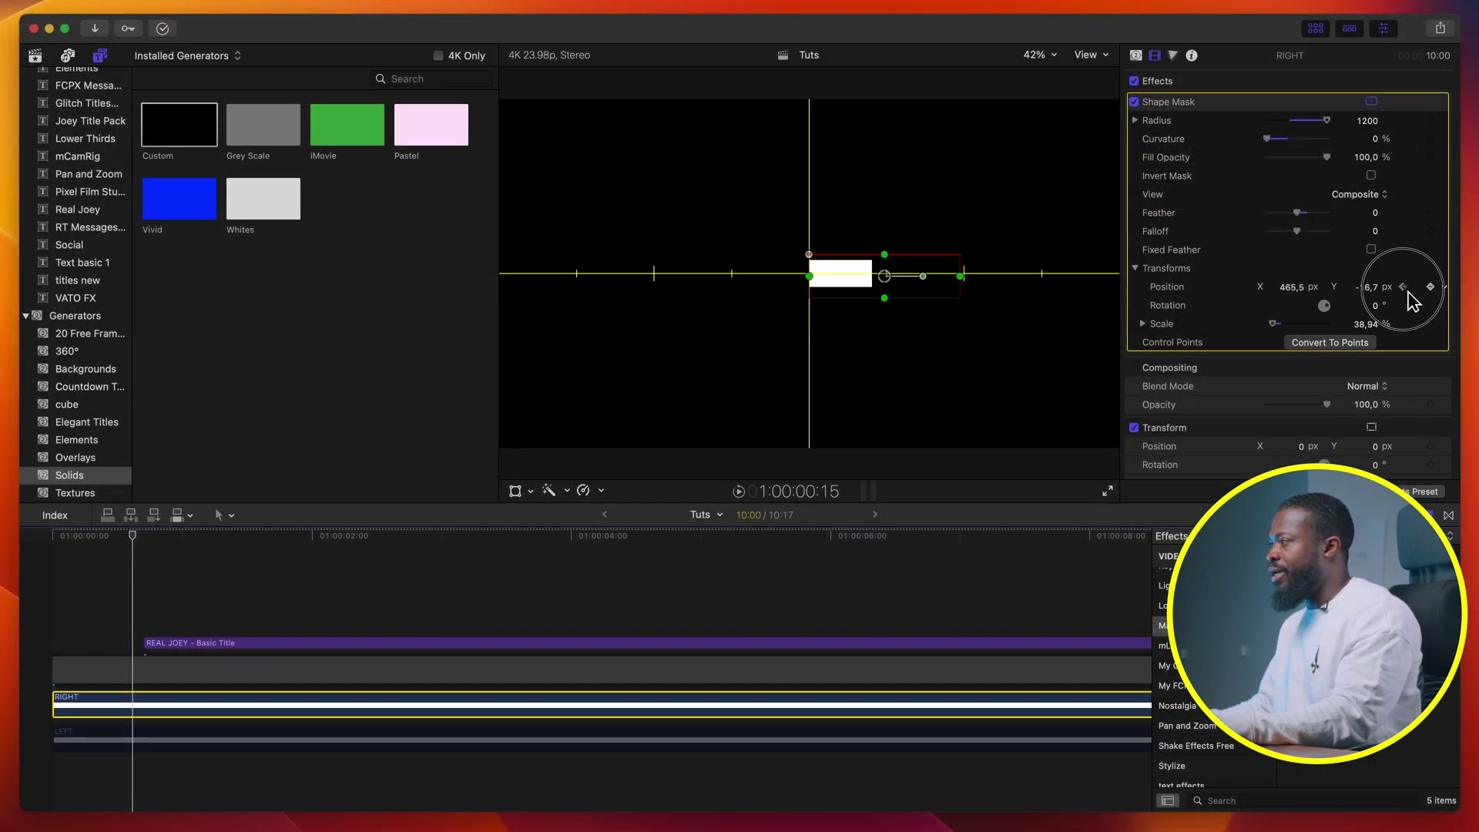
pyautogui.click(1402, 288)
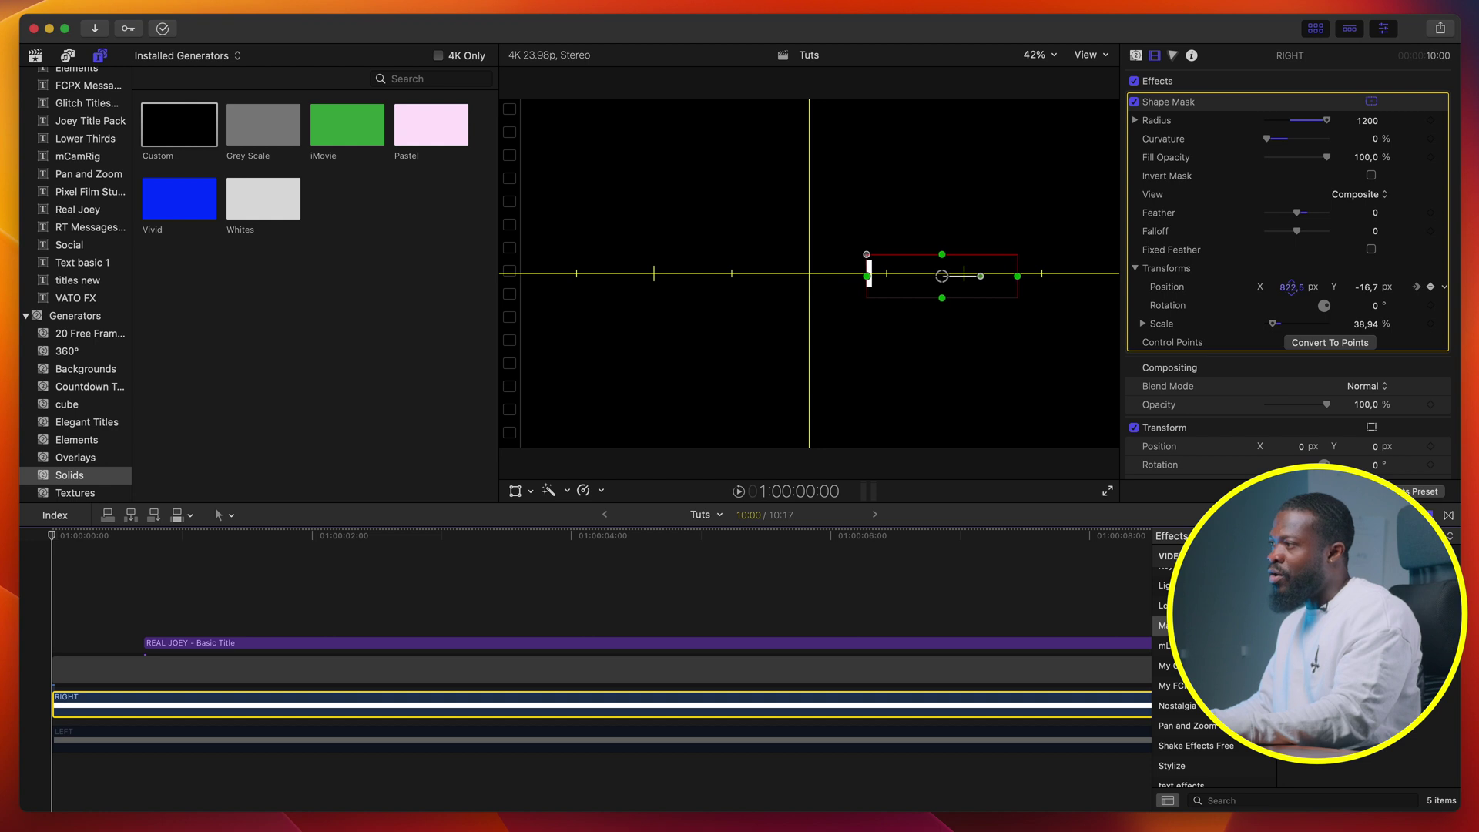
pyautogui.click(70, 745)
pyautogui.press('v')
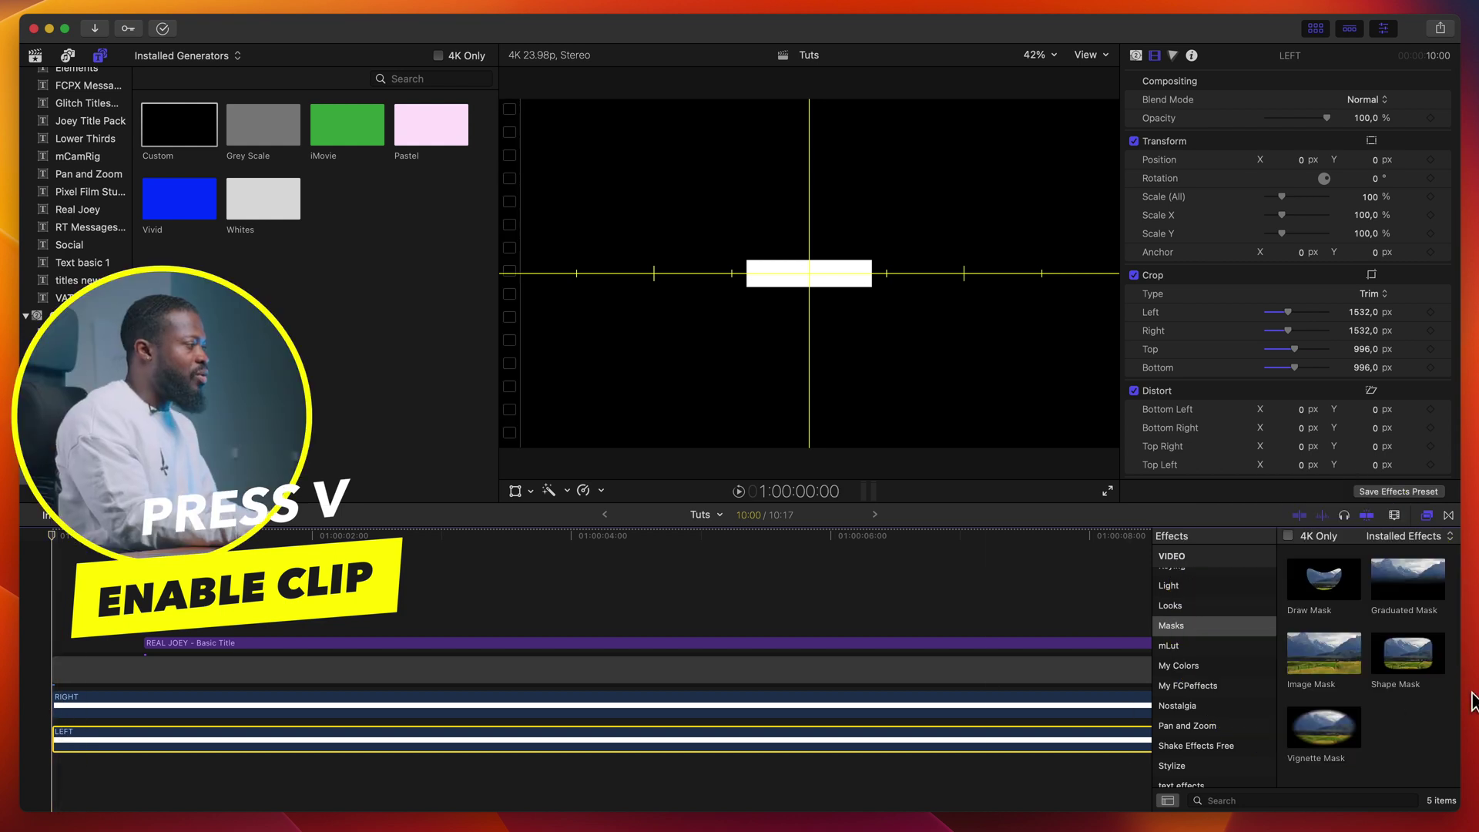
# - Apply a Shape Mask to LEFT with Curvature 0 and Feather 0, fitted over the bar
pyautogui.click(1391, 663)
pyautogui.moveTo(404, 732); pyautogui.dragTo(353, 747)
pyautogui.click(1367, 139)
pyautogui.write('0')
pyautogui.press('Return')
pyautogui.click(1369, 212)
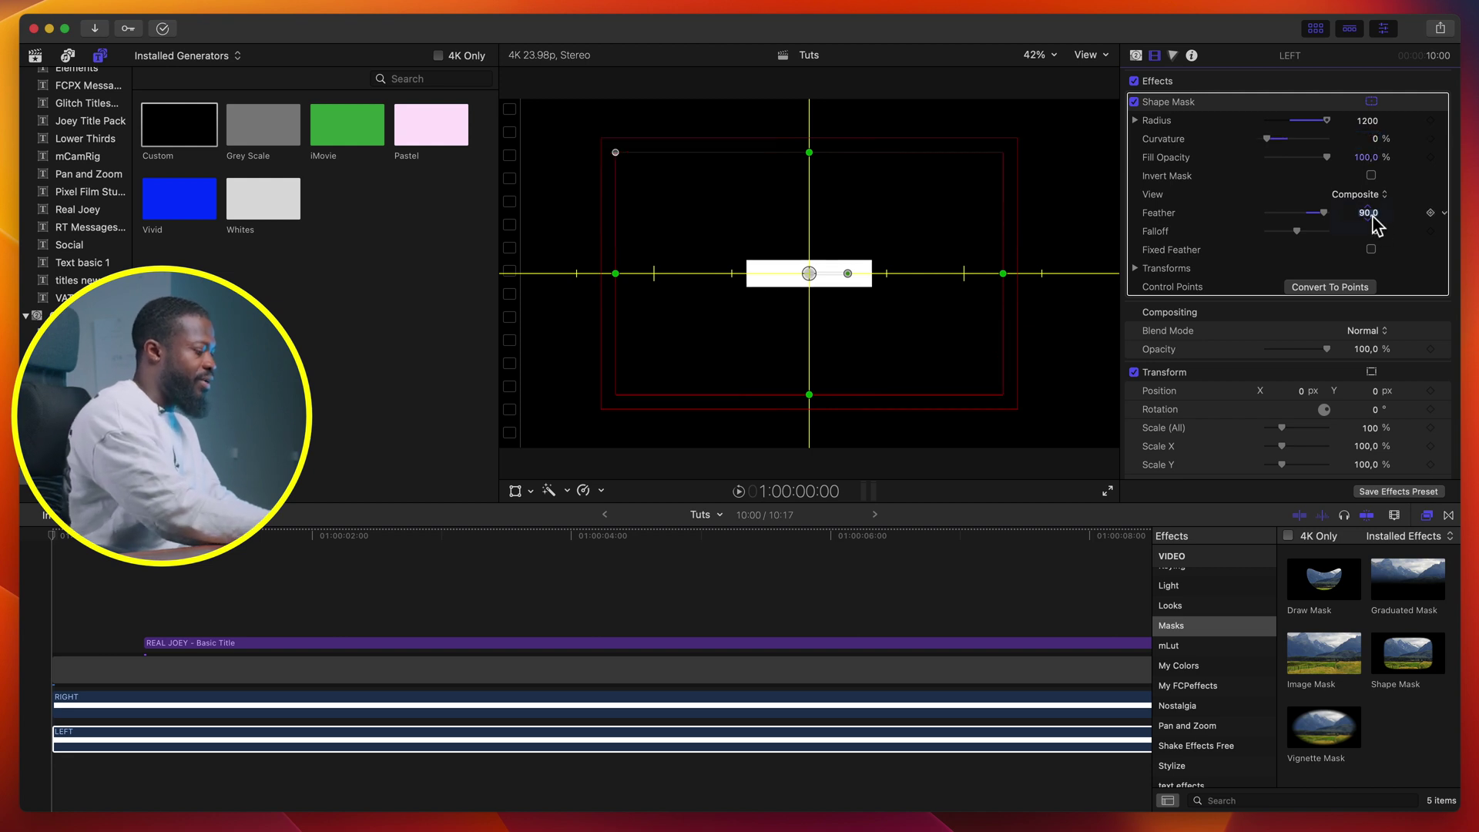
pyautogui.write('0')
pyautogui.press('Return')
pyautogui.moveTo(809, 153); pyautogui.dragTo(809, 247)
pyautogui.moveTo(616, 274); pyautogui.dragTo(814, 302)
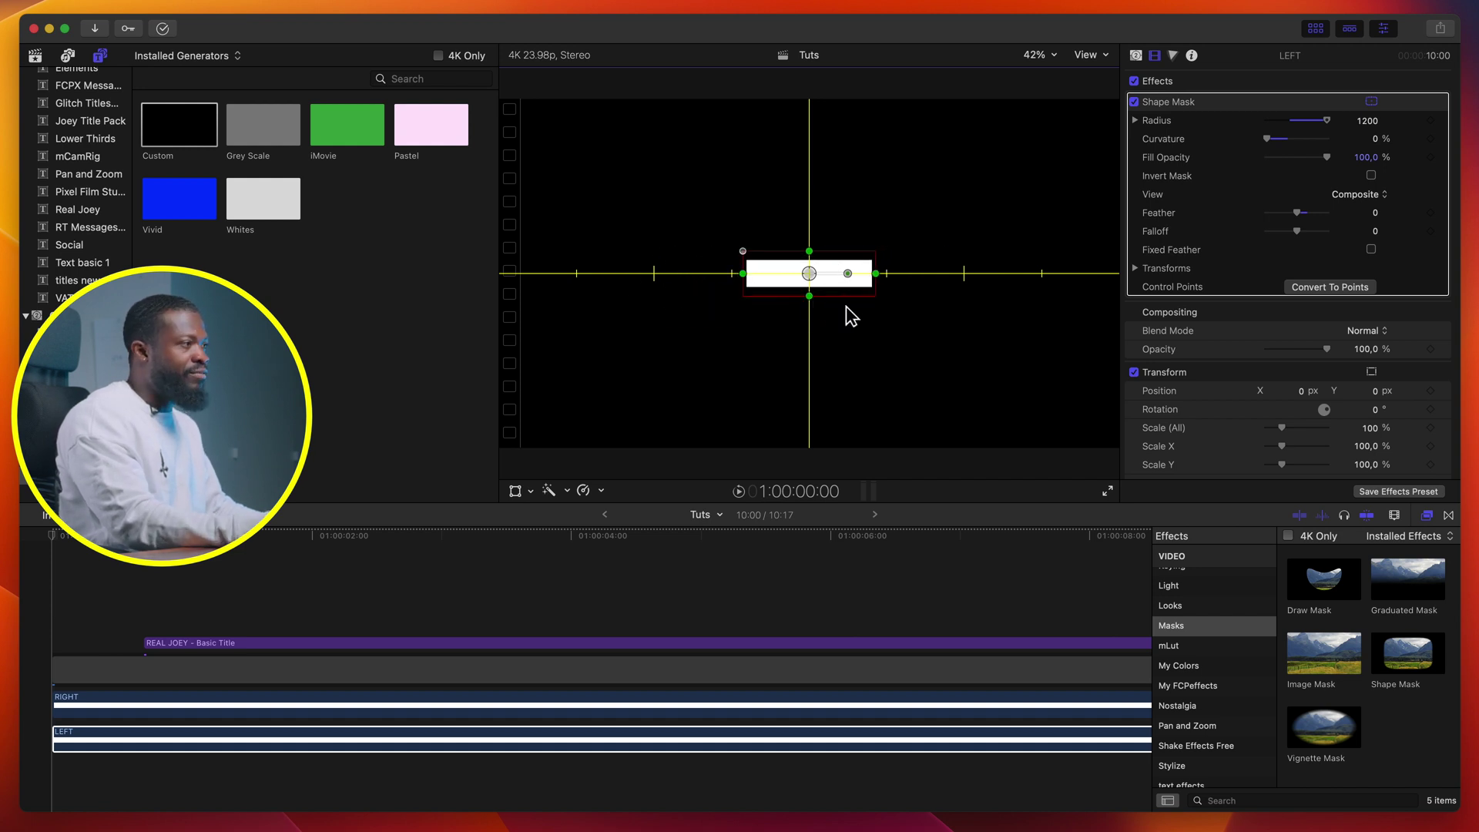
pyautogui.moveTo(842, 301); pyautogui.dragTo(749, 279)
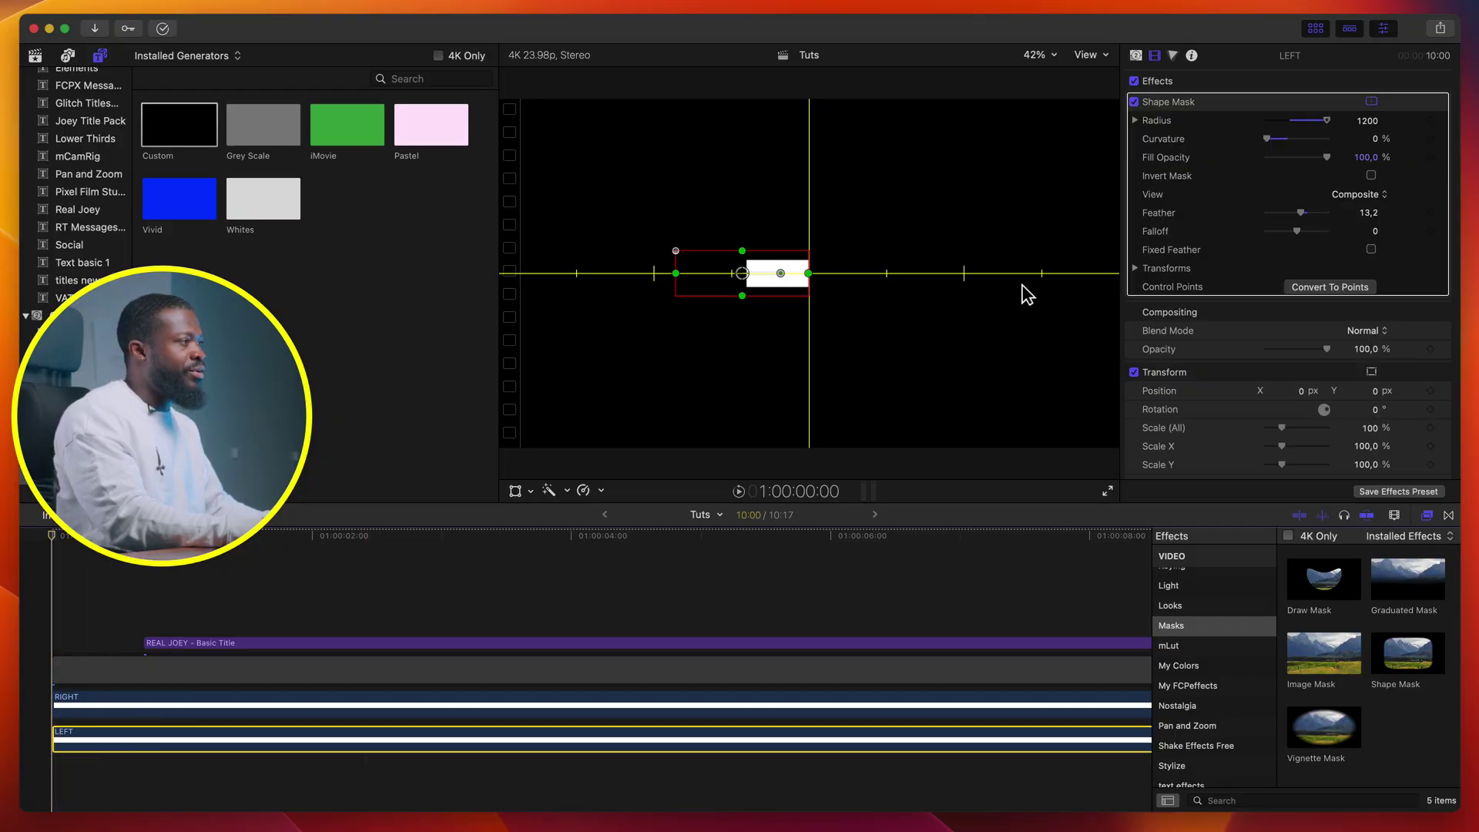
# - Keyframe the mask Position at frame 0 (X -806.2 px) and frame 15 (X -415.5 px)
pyautogui.click(1136, 268)
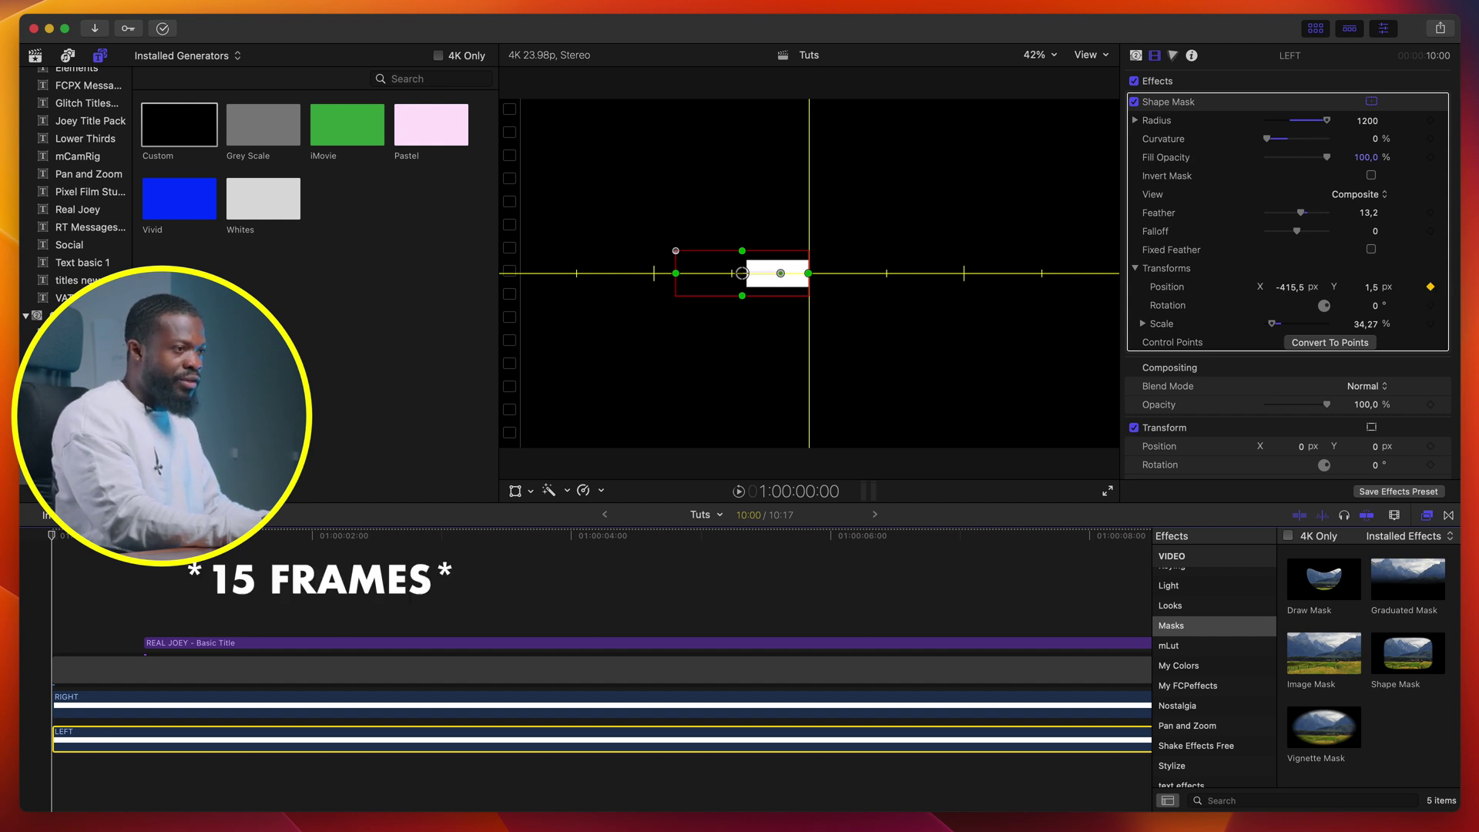
pyautogui.press('space')
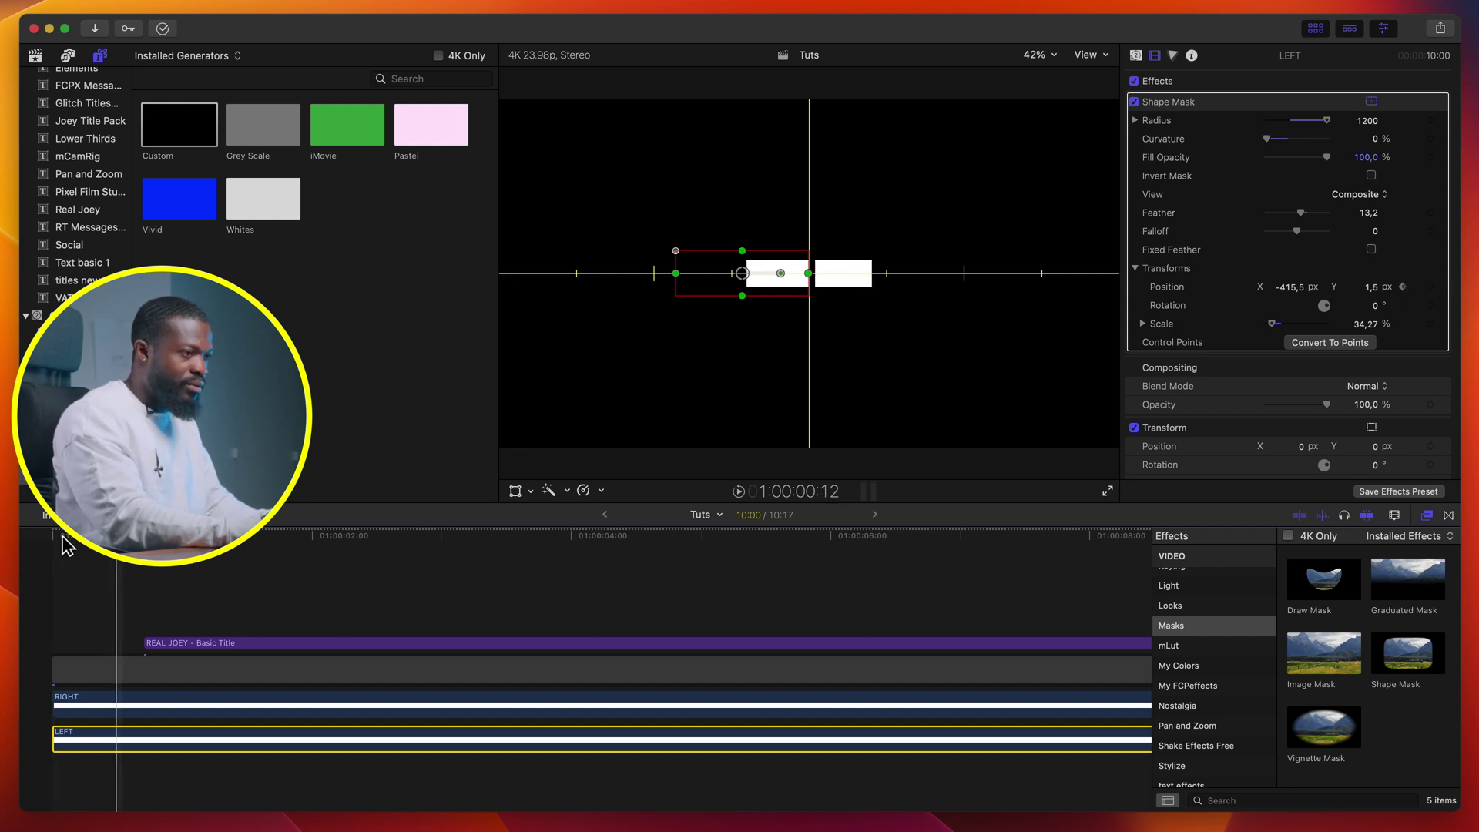
pyautogui.press('space')
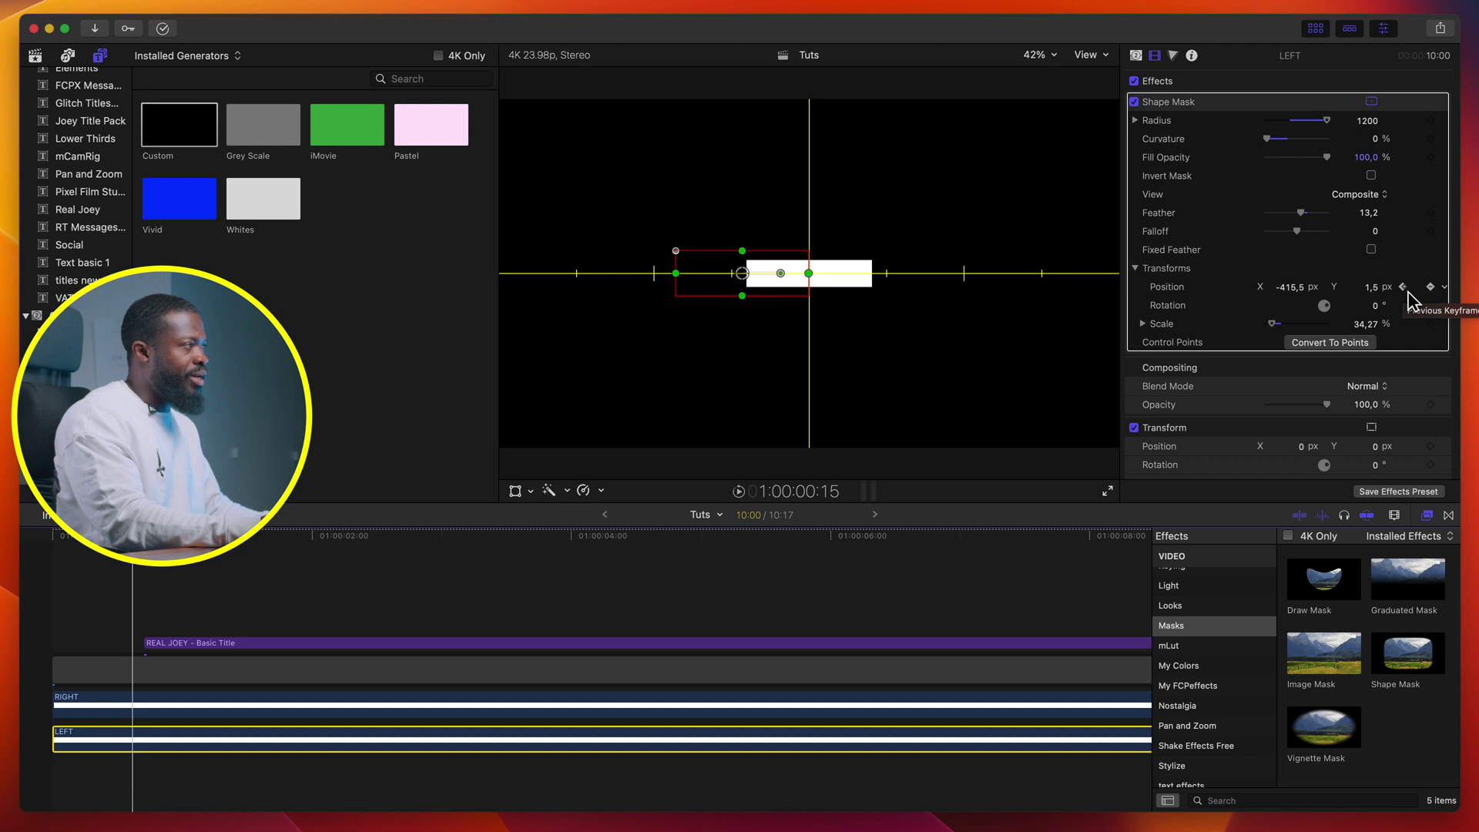
pyautogui.click(1405, 290)
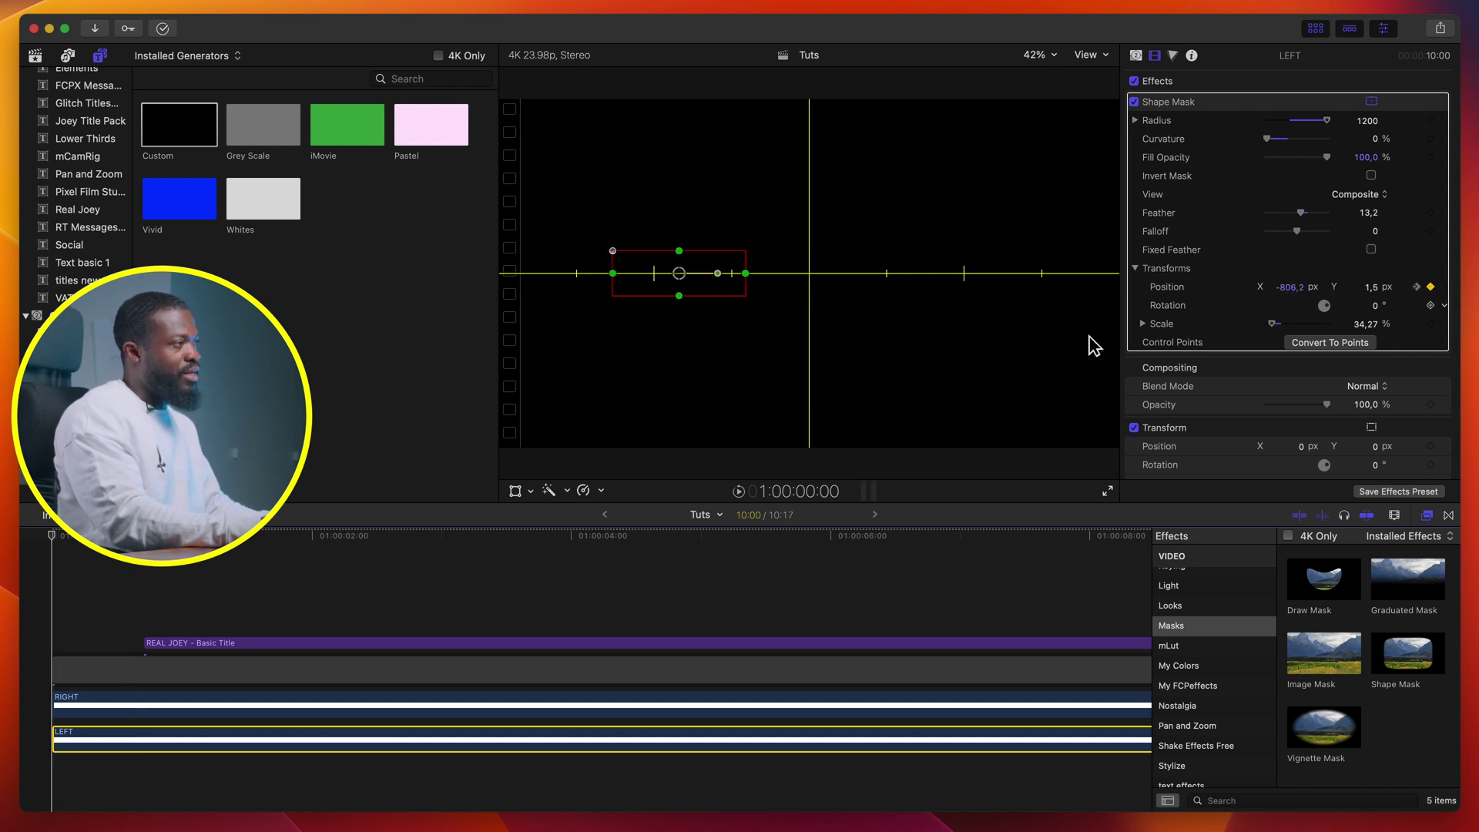
pyautogui.click(48, 639)
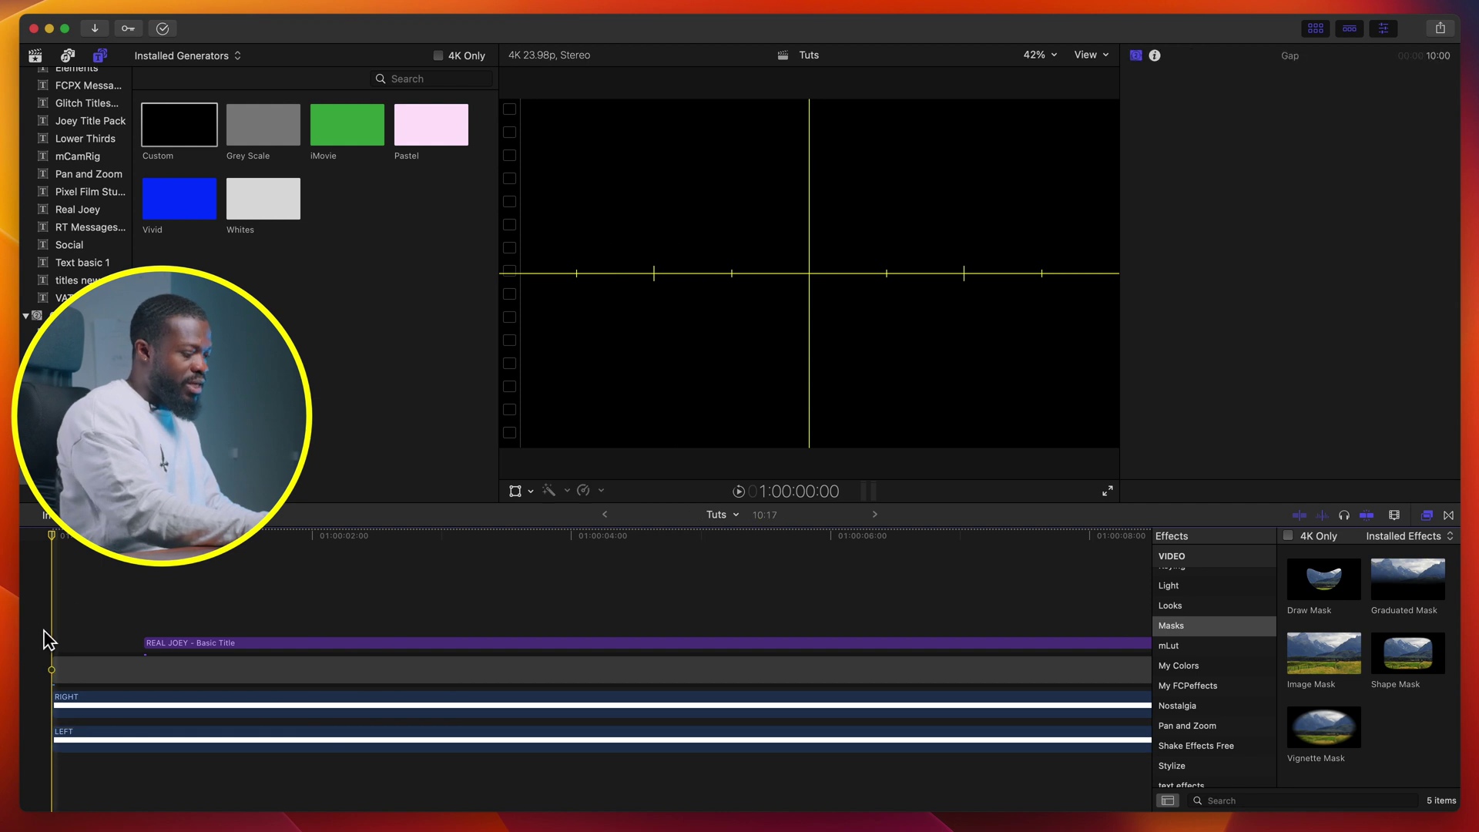
# - Step to 1:00:00:15, where the bars meet, and add a marker on the REAL JOEY title
pyautogui.press('space')
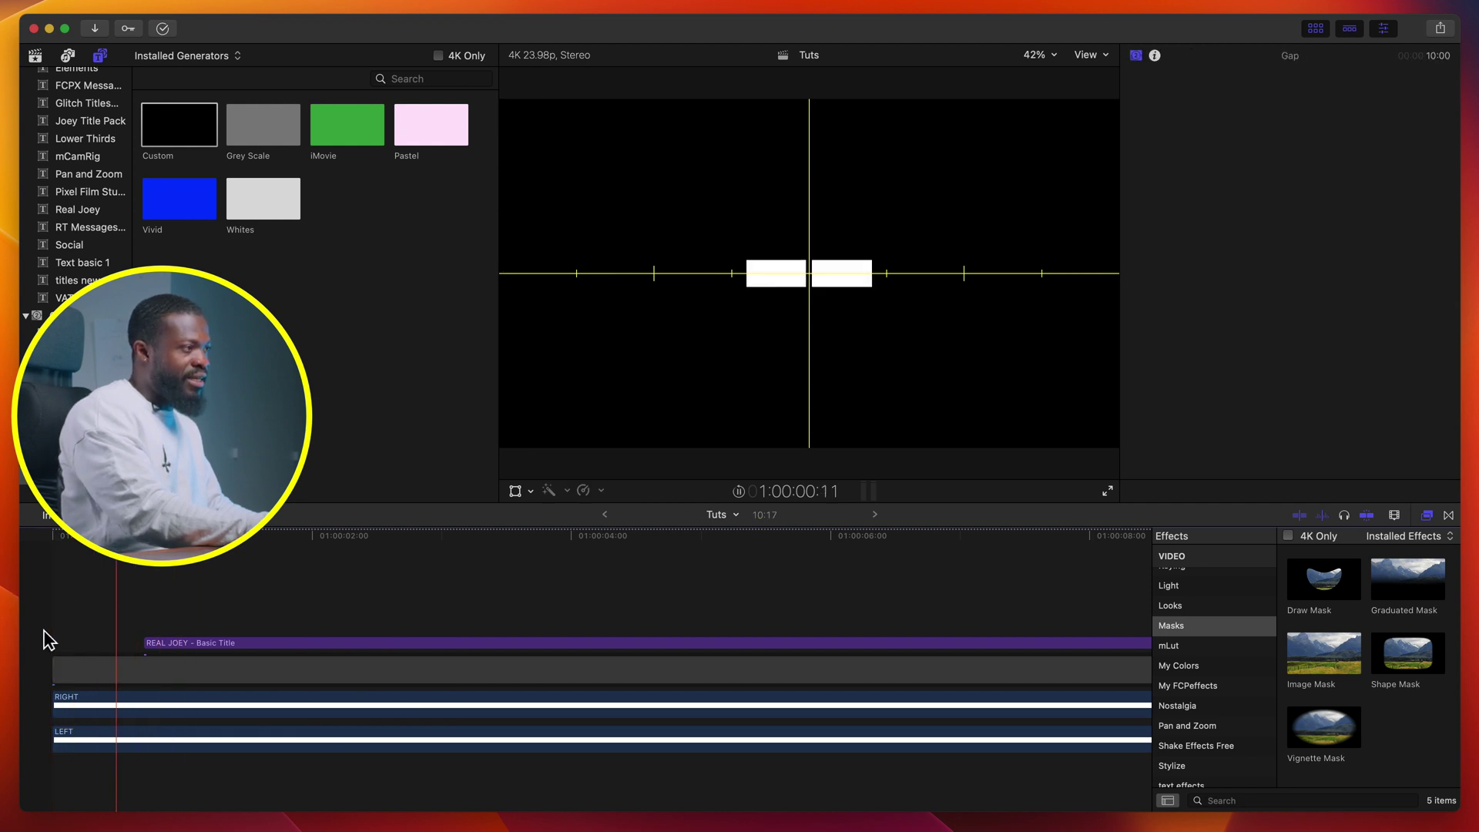
pyautogui.click(77, 706)
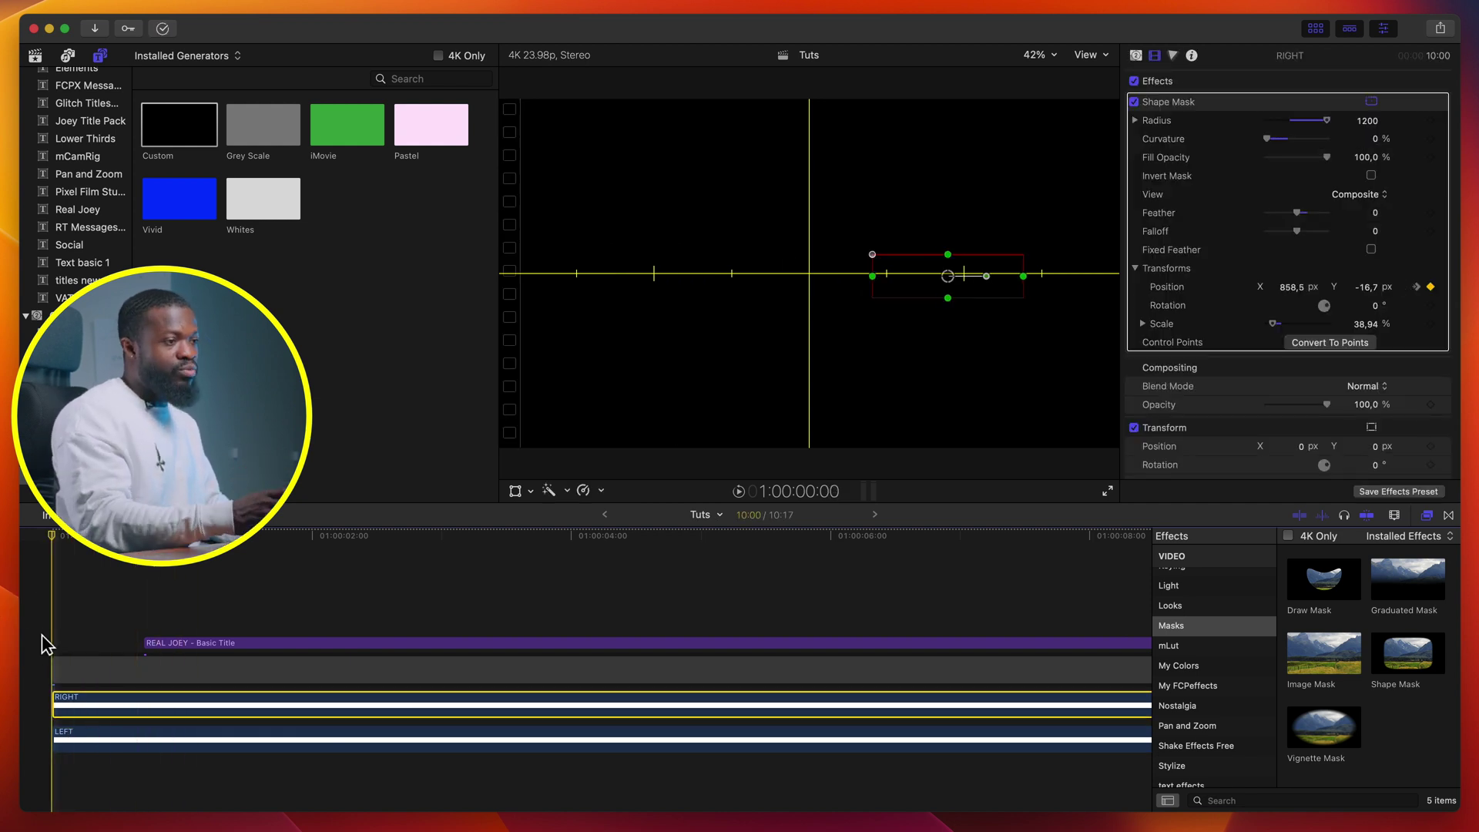
pyautogui.click(159, 647)
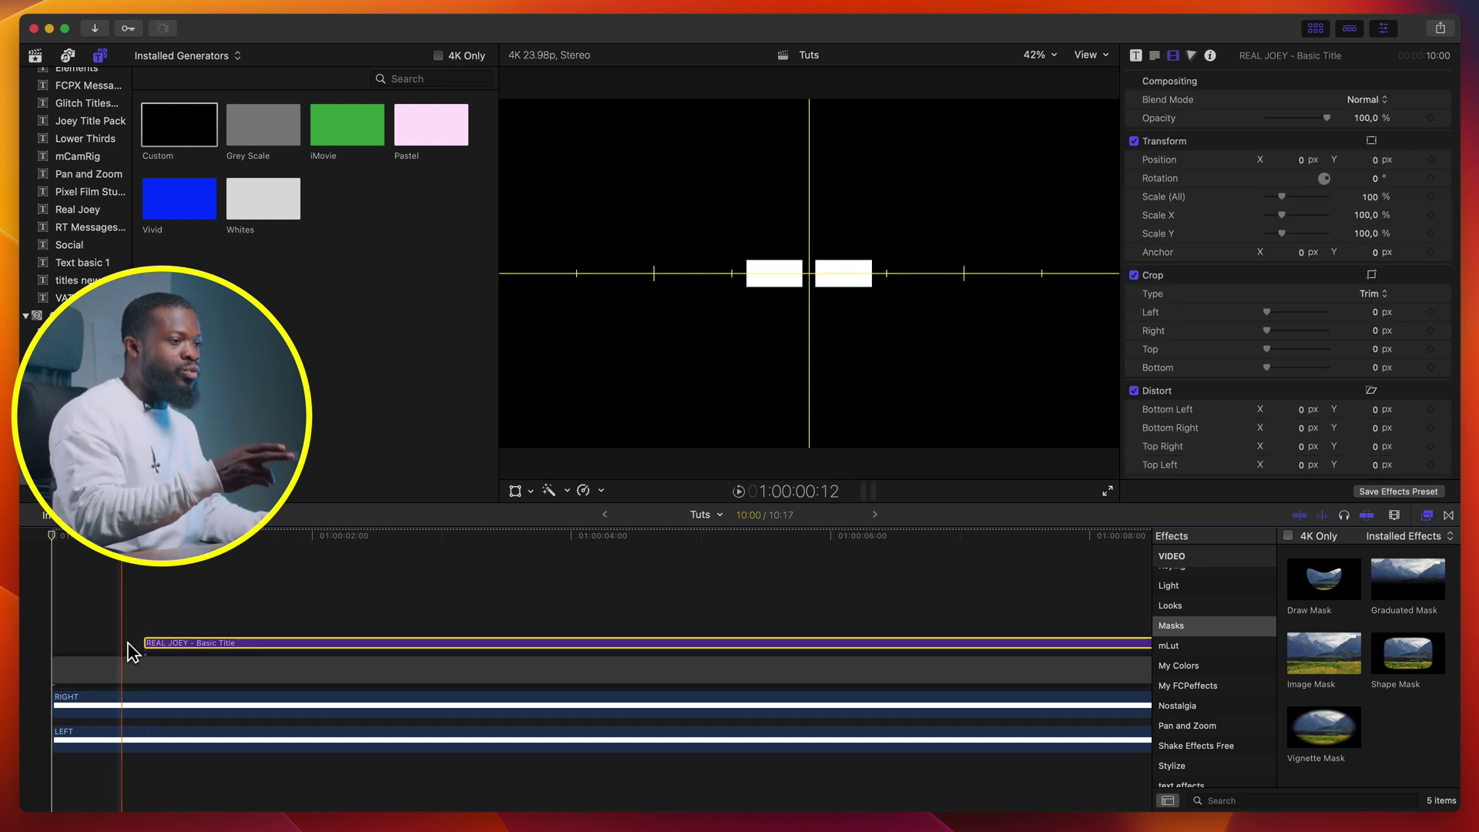
pyautogui.click(60, 644)
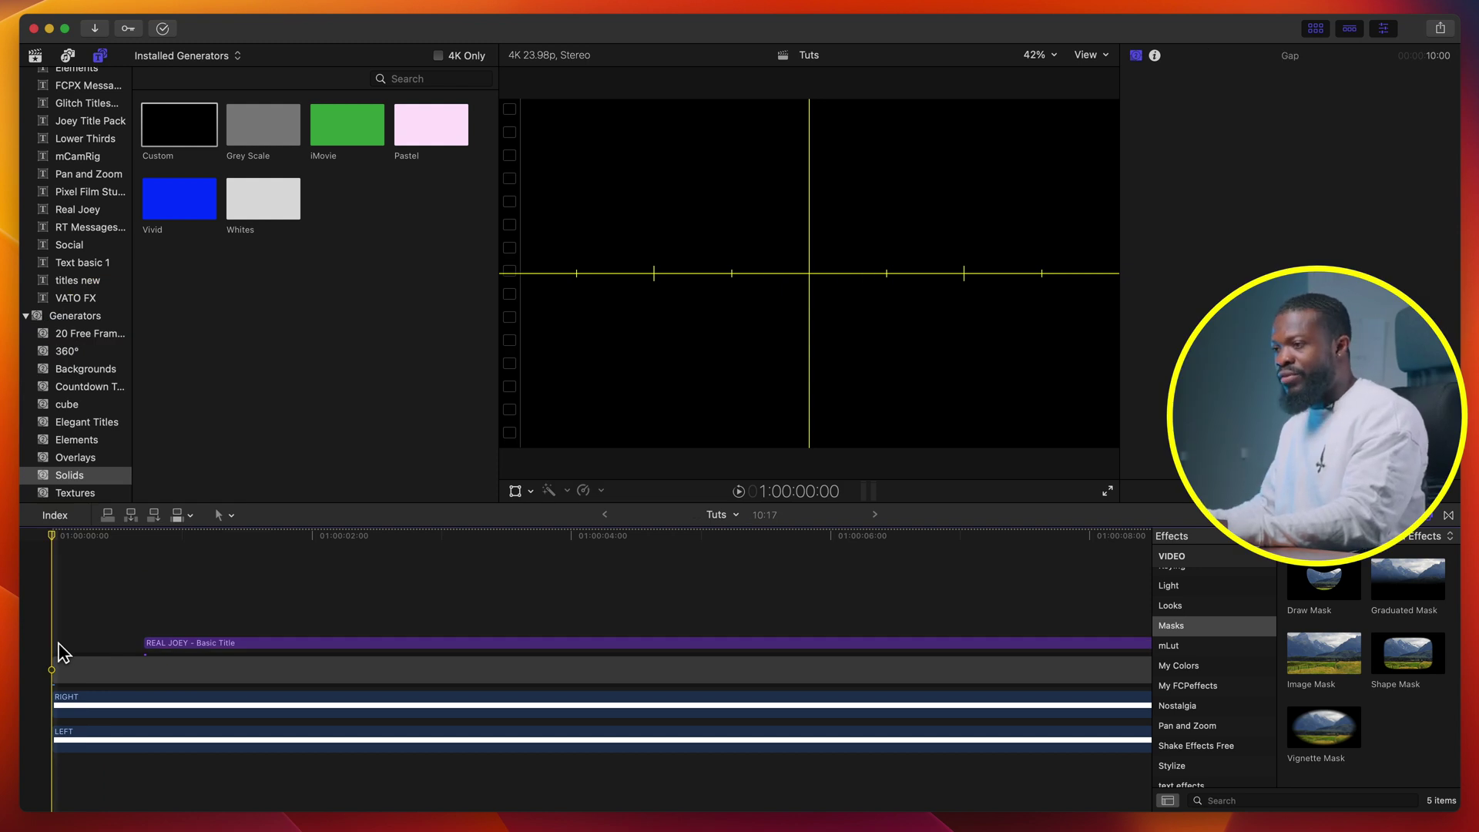
pyautogui.press('space')
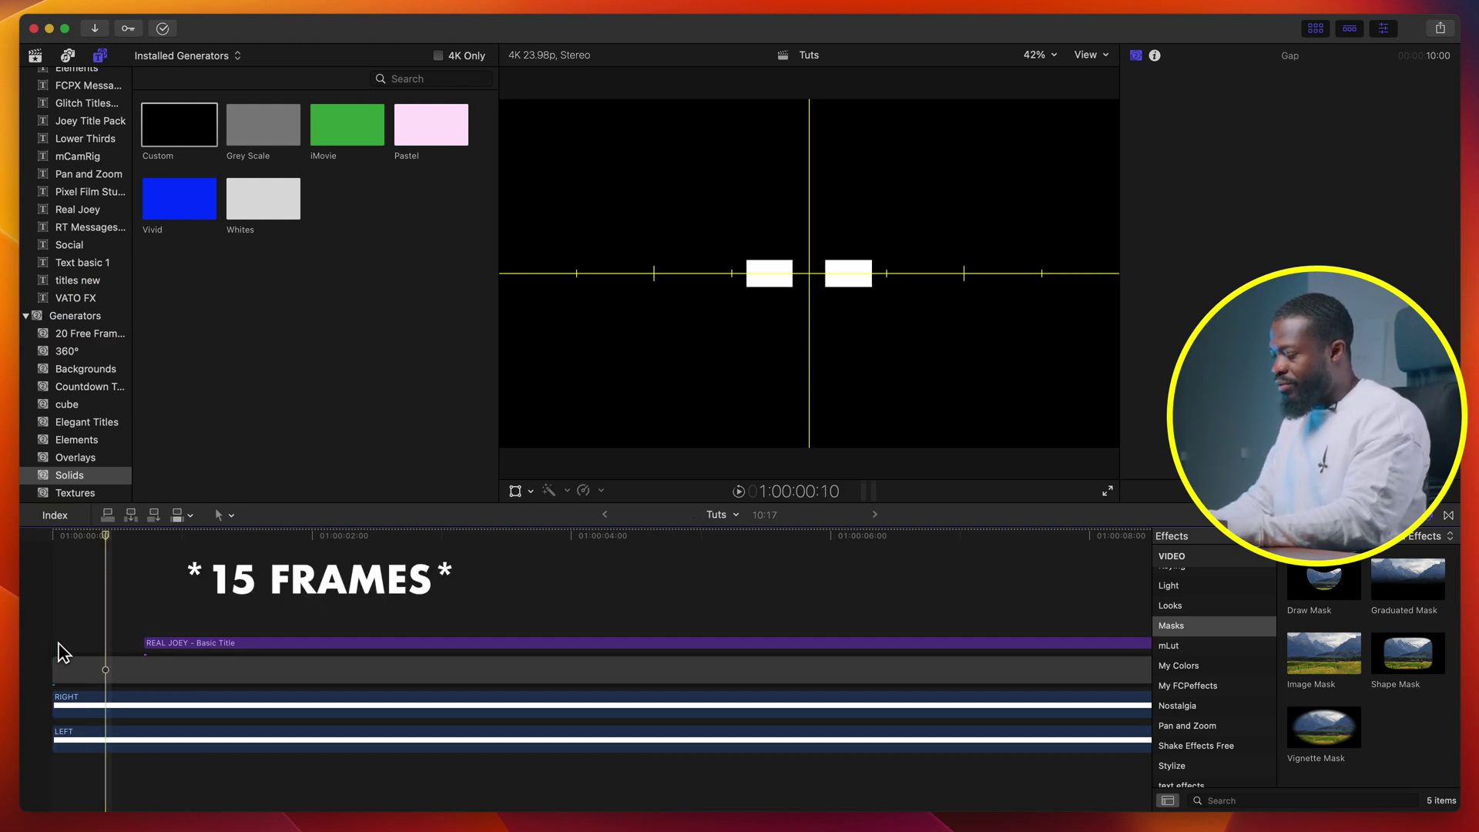
pyautogui.press('Right')
pyautogui.press('Right')
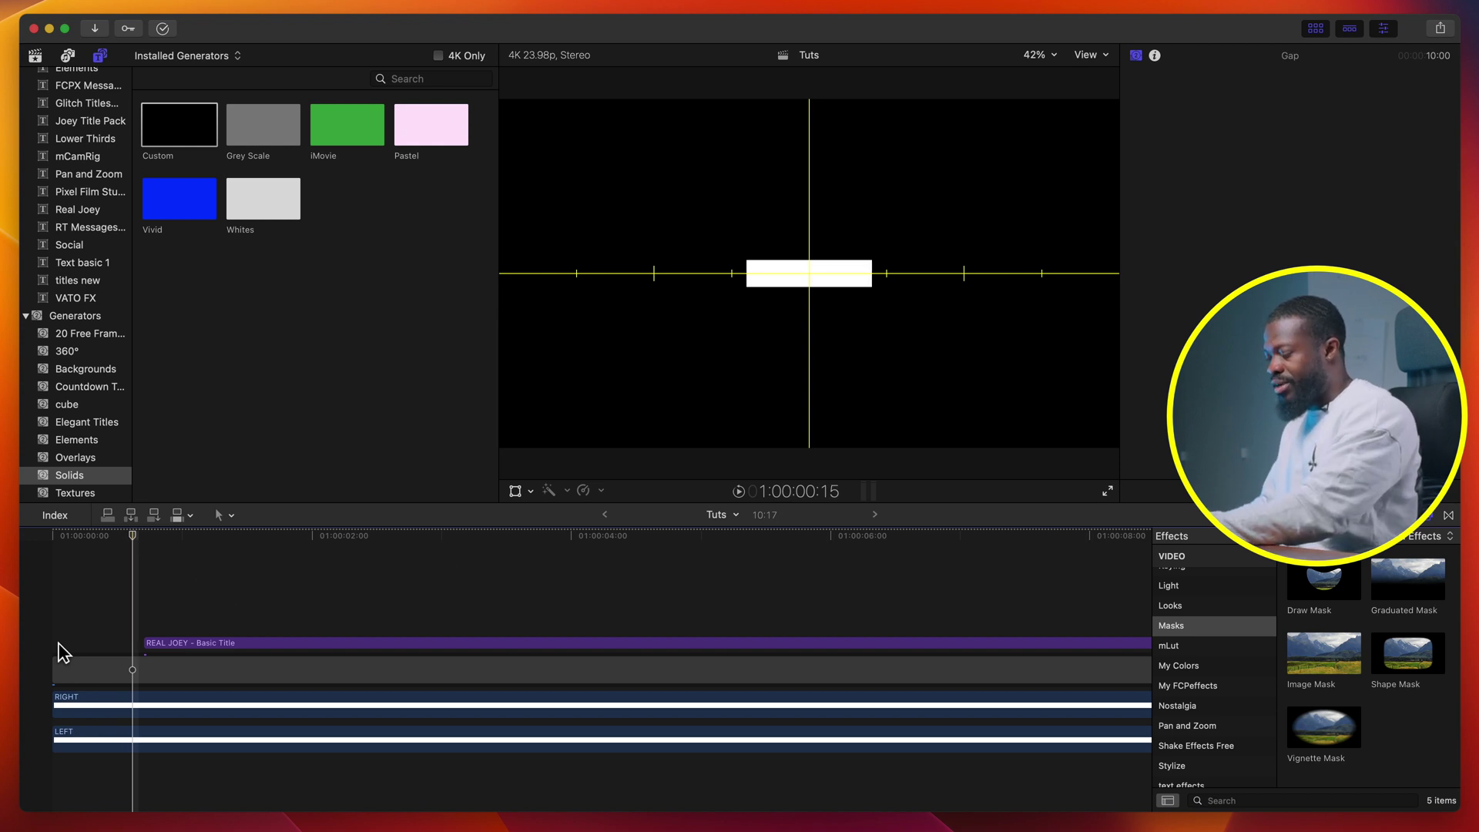
pyautogui.press('m')
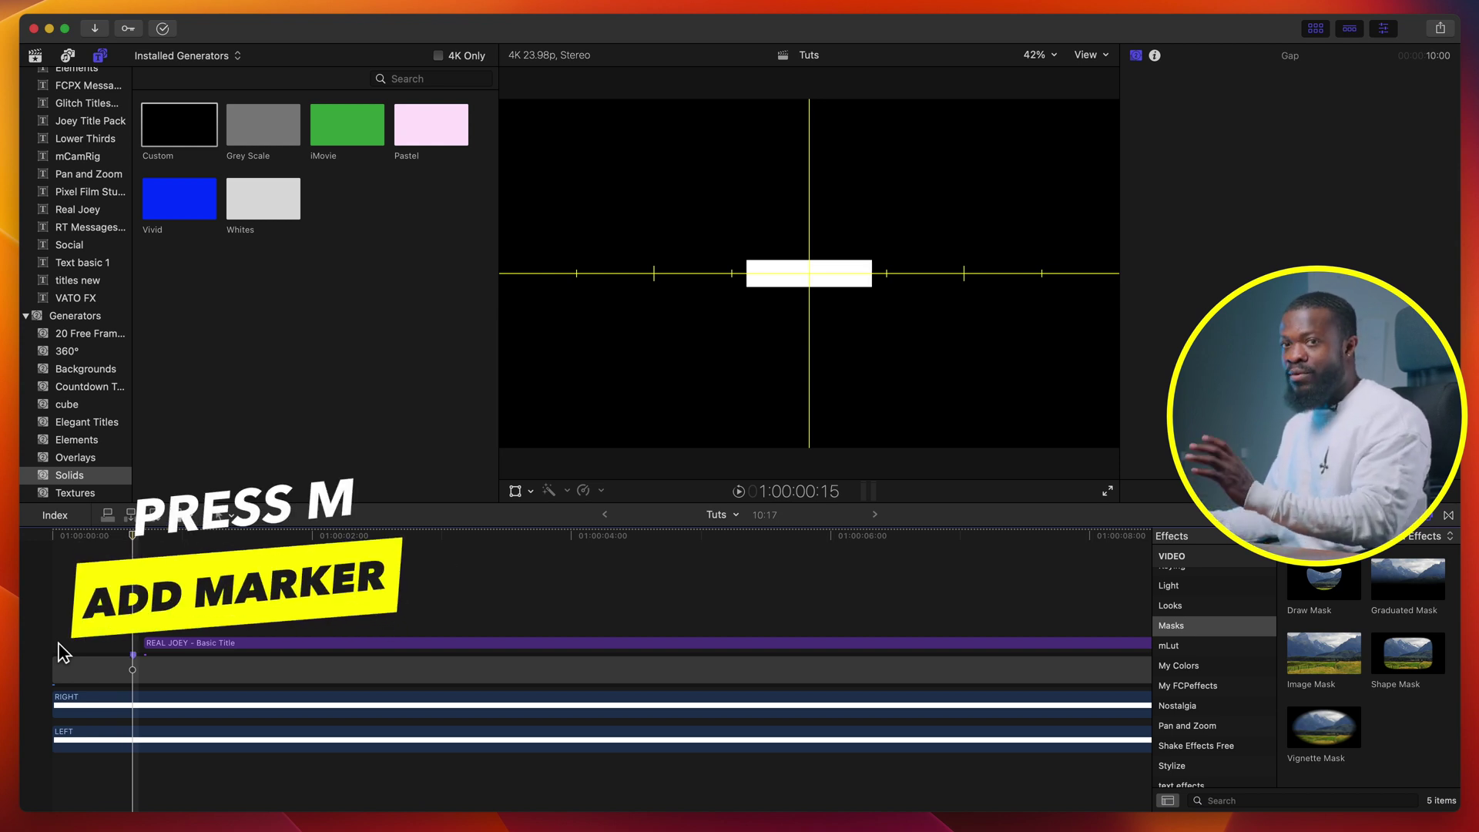
pyautogui.click(243, 644)
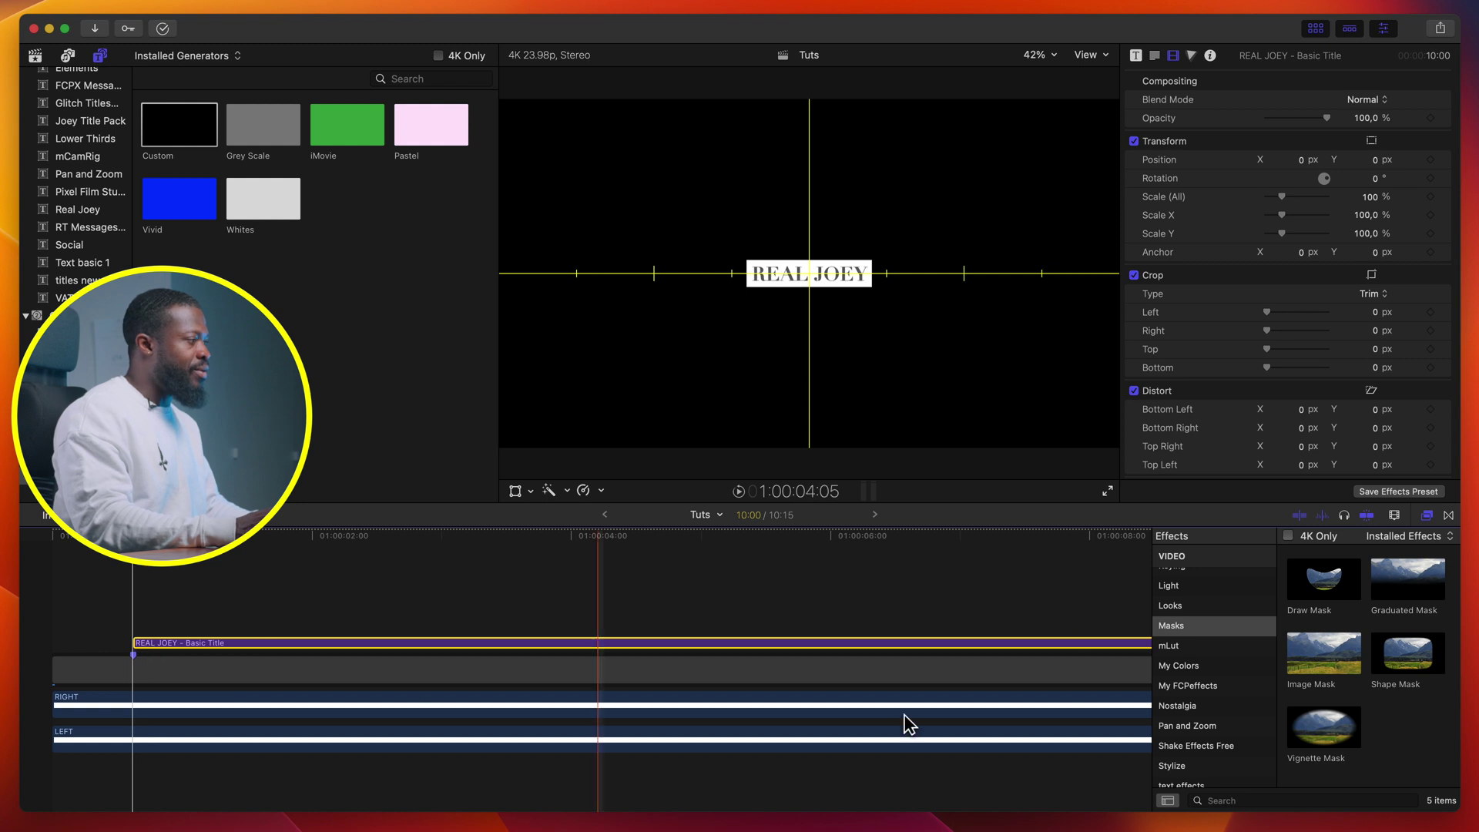
# - Apply a Shape Mask to the REAL JOEY title with Curvature 0 and Feather 0, sized tightly around it
pyautogui.moveTo(1333, 641); pyautogui.dragTo(339, 650)
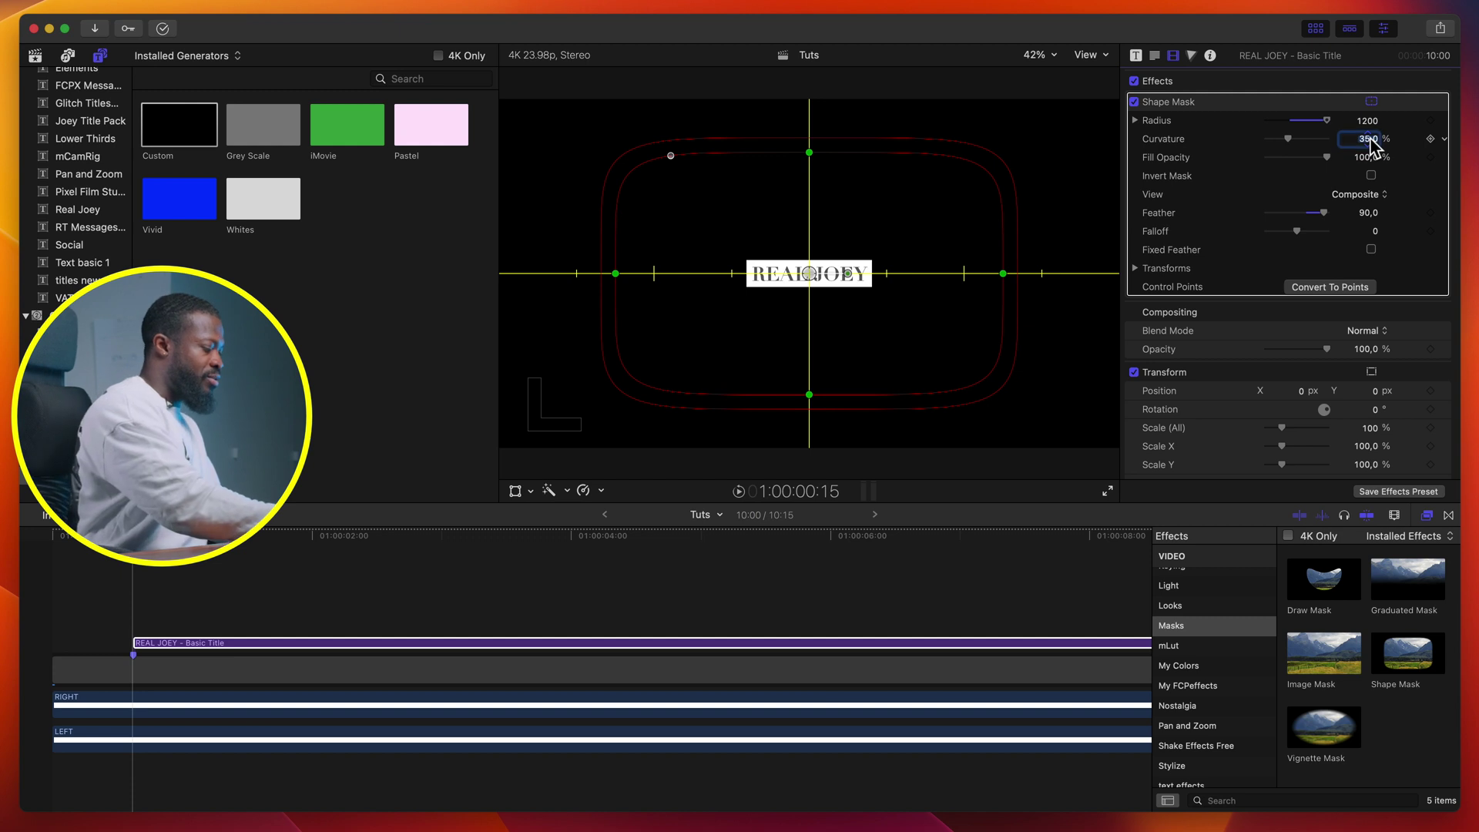
pyautogui.write('0')
pyautogui.press('Return')
pyautogui.click(1368, 212)
pyautogui.write('0')
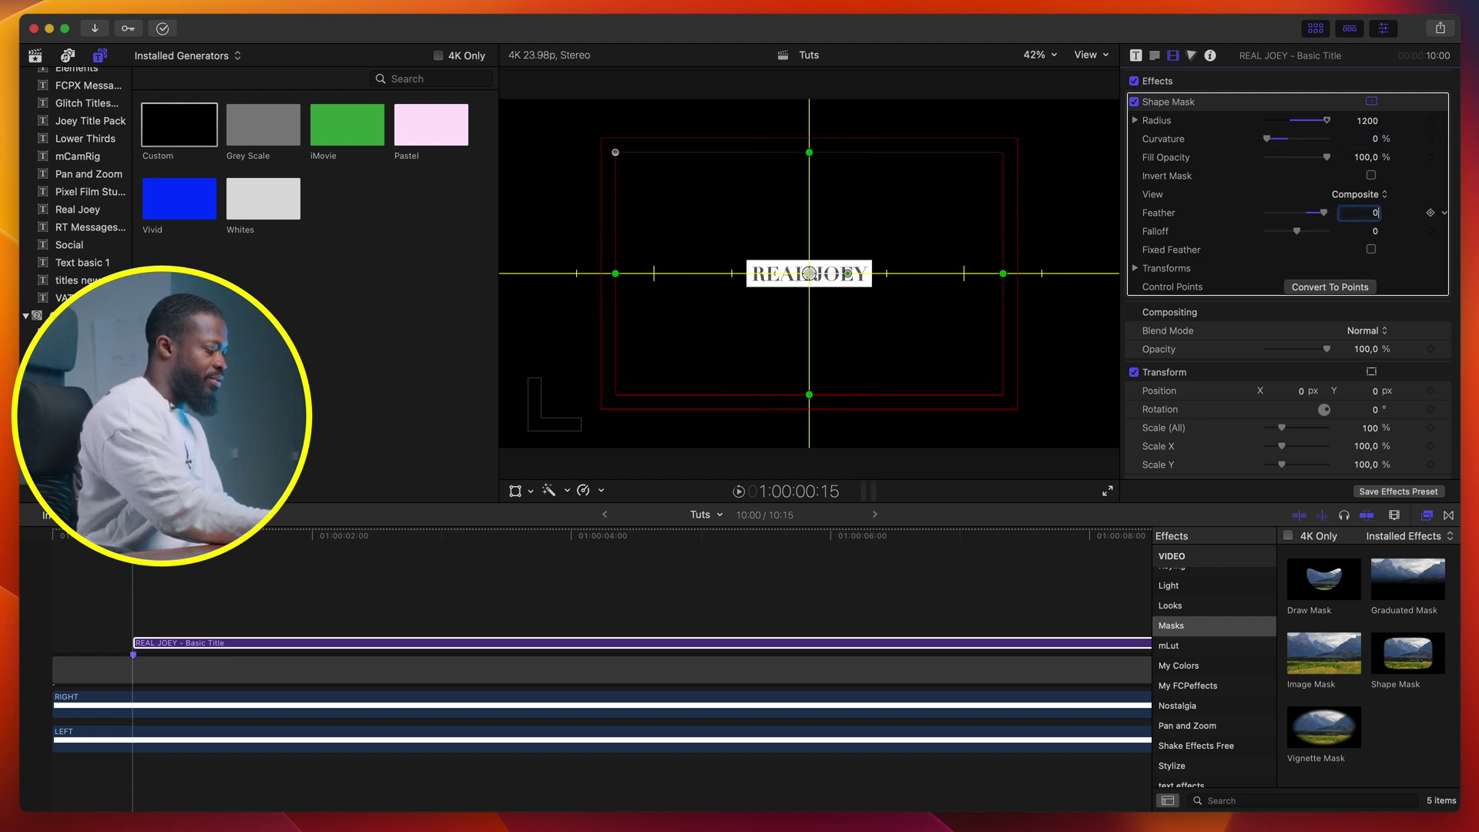
pyautogui.press('Return')
pyautogui.moveTo(812, 157); pyautogui.dragTo(810, 252)
pyautogui.moveTo(616, 273); pyautogui.dragTo(736, 273)
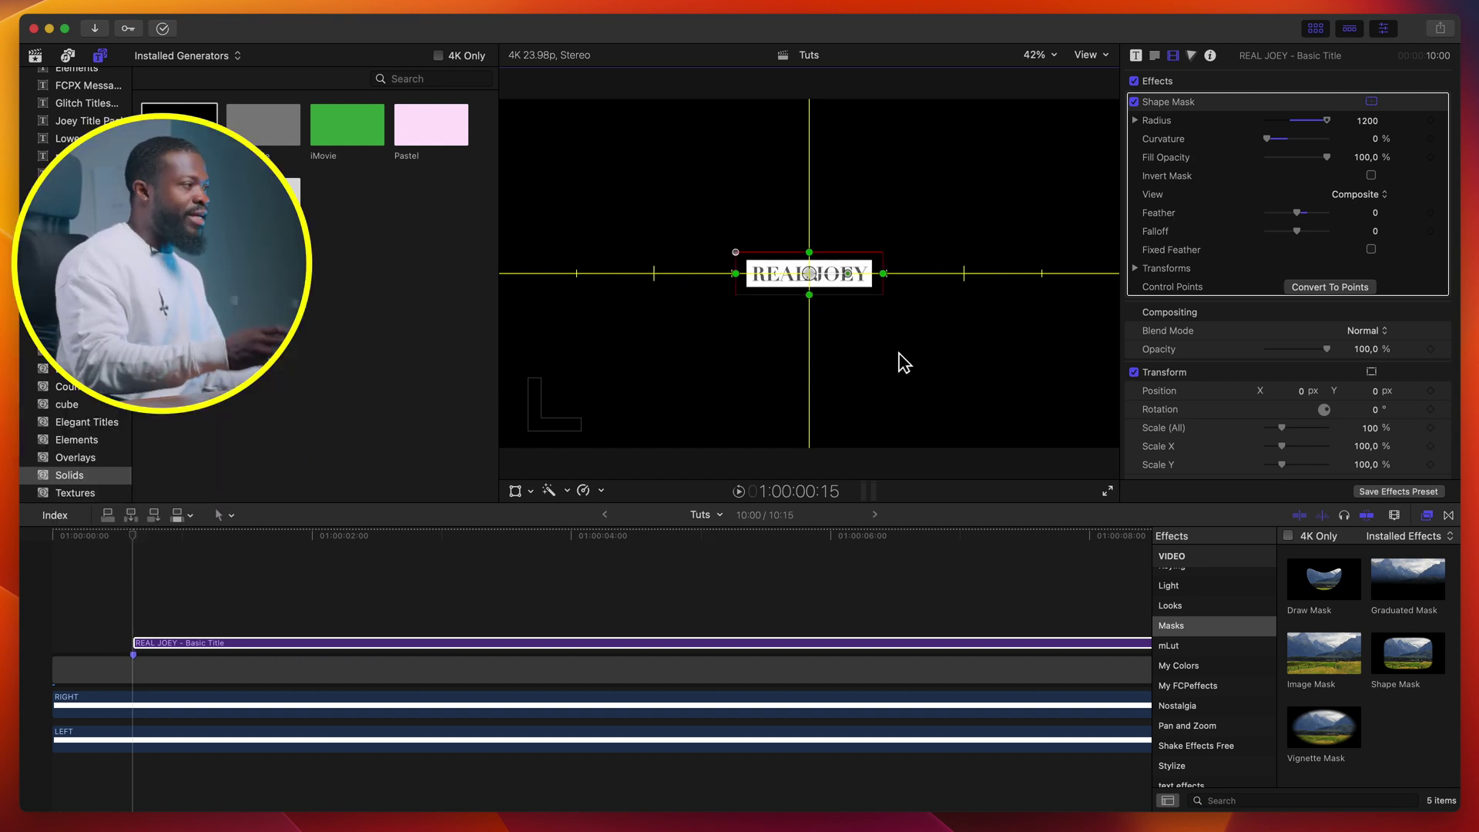
# - Keyframe the title mask's Position X at 513 px on the marker and 0 px ten frames later
pyautogui.click(1244, 130)
pyautogui.click(1142, 271)
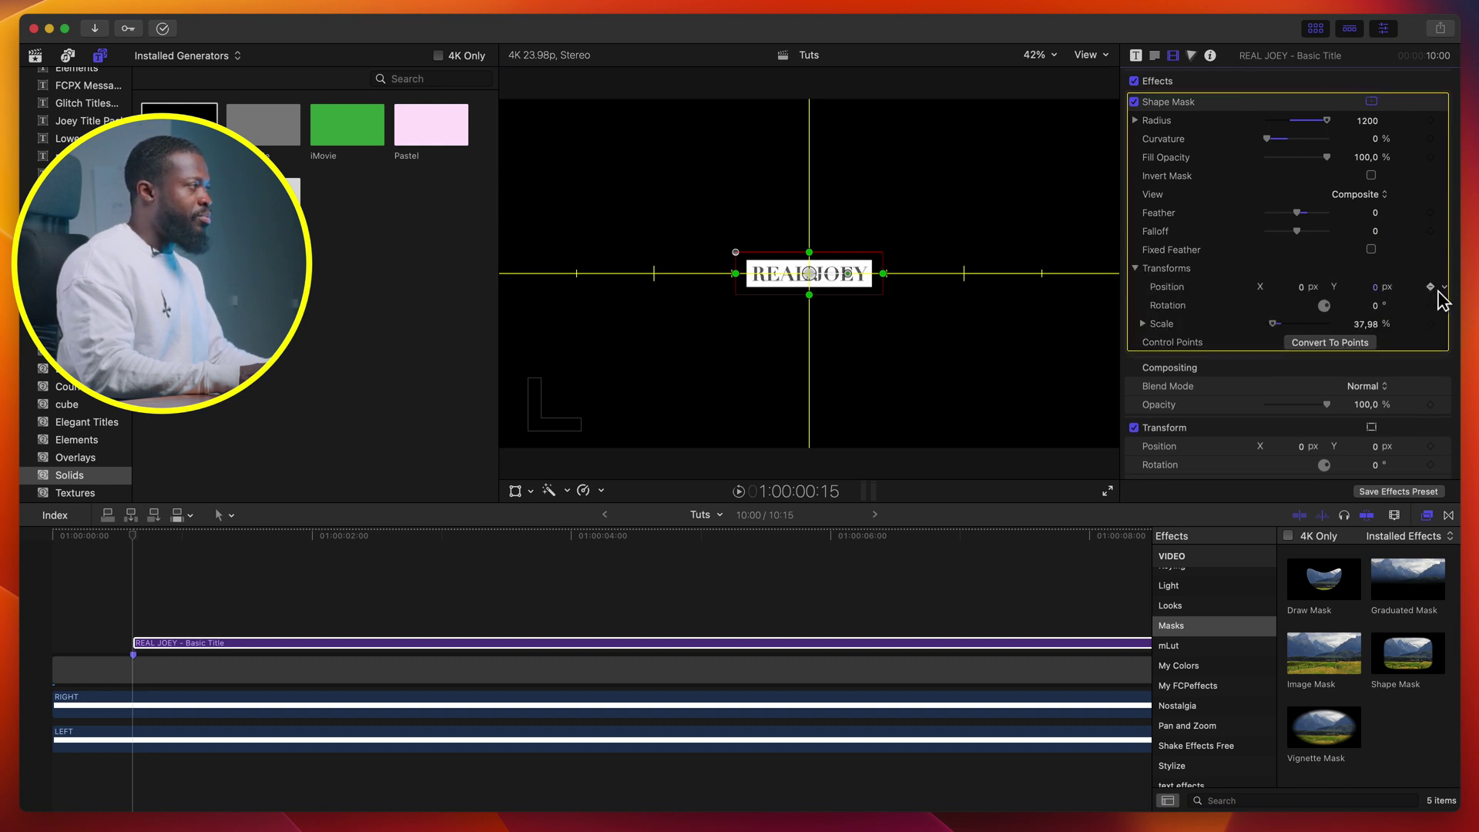
pyautogui.click(146, 539)
pyautogui.hotkey('shift', 'Right')
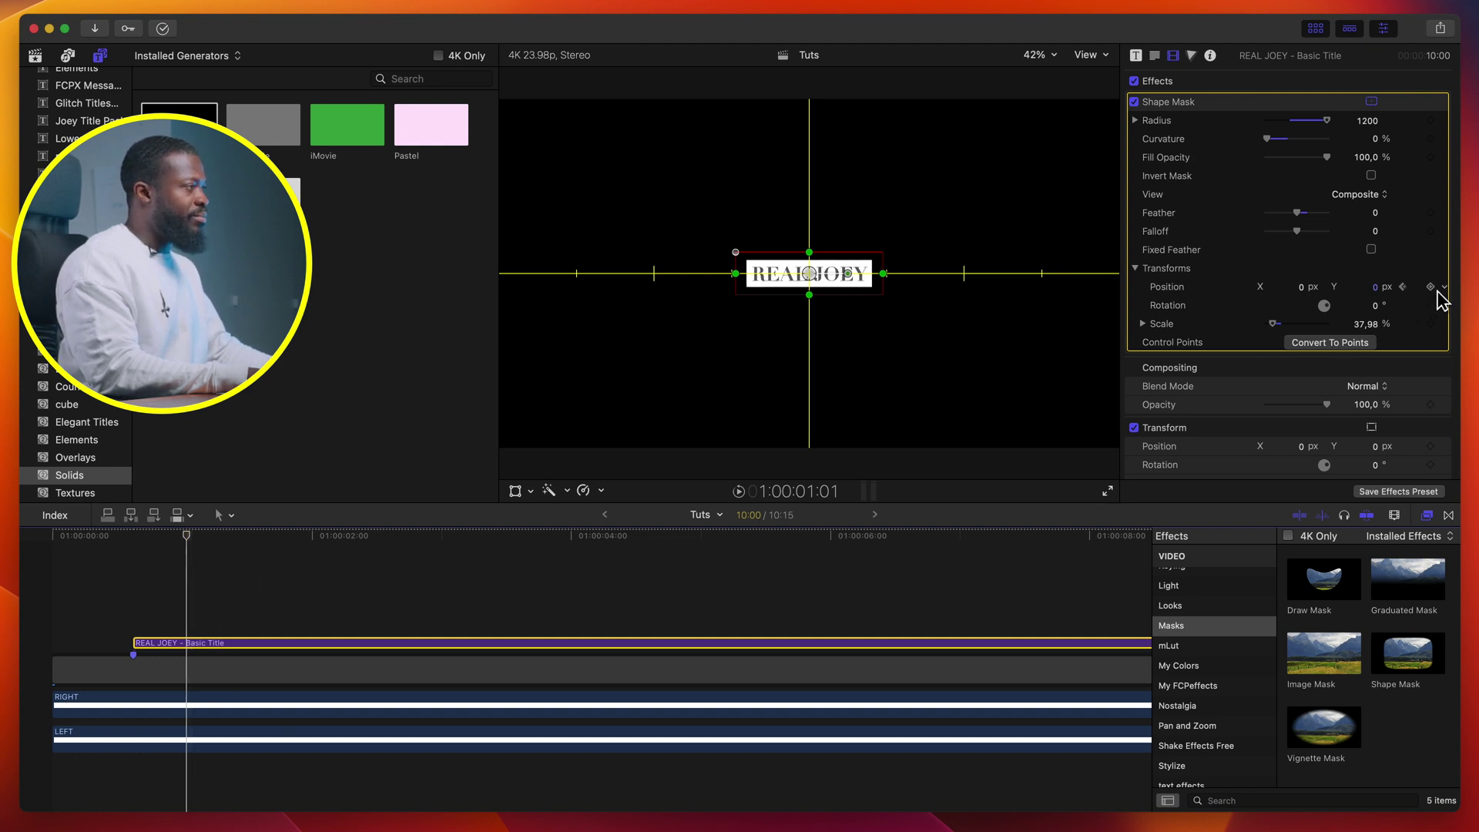
pyautogui.click(1405, 288)
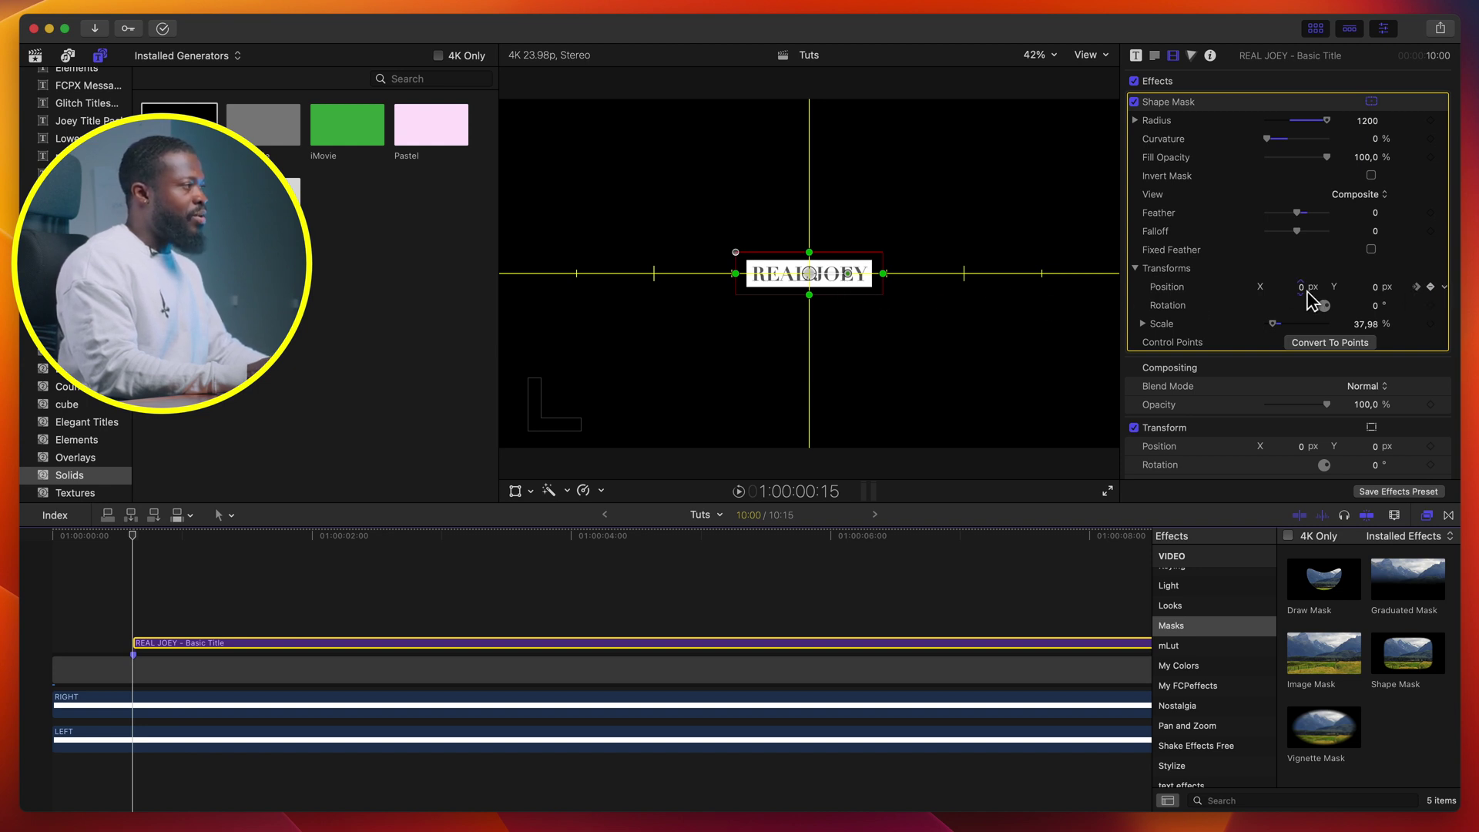
pyautogui.moveTo(1307, 291); pyautogui.dragTo(1354, 291)
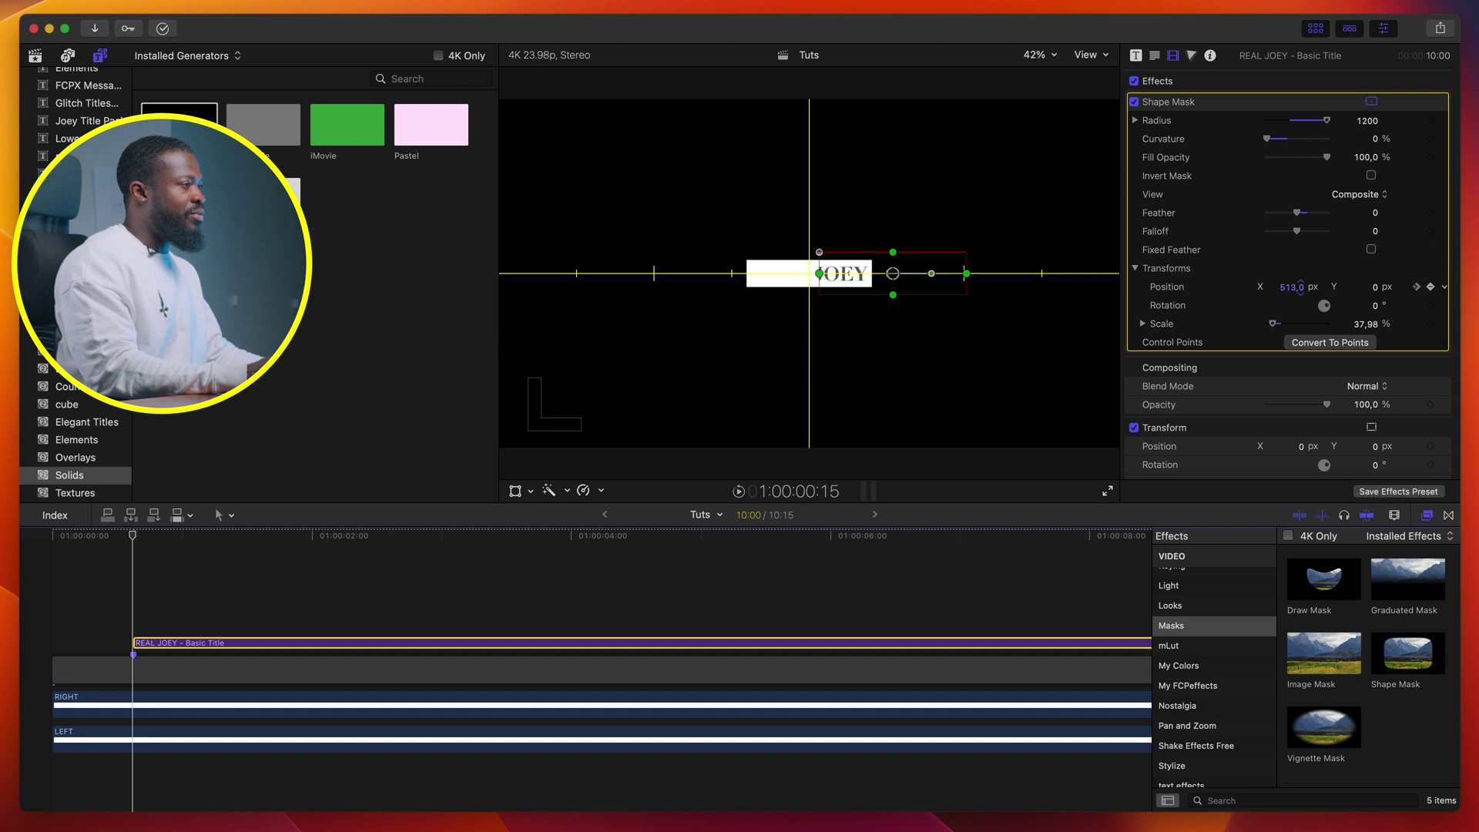
pyautogui.click(63, 614)
pyautogui.press('space')
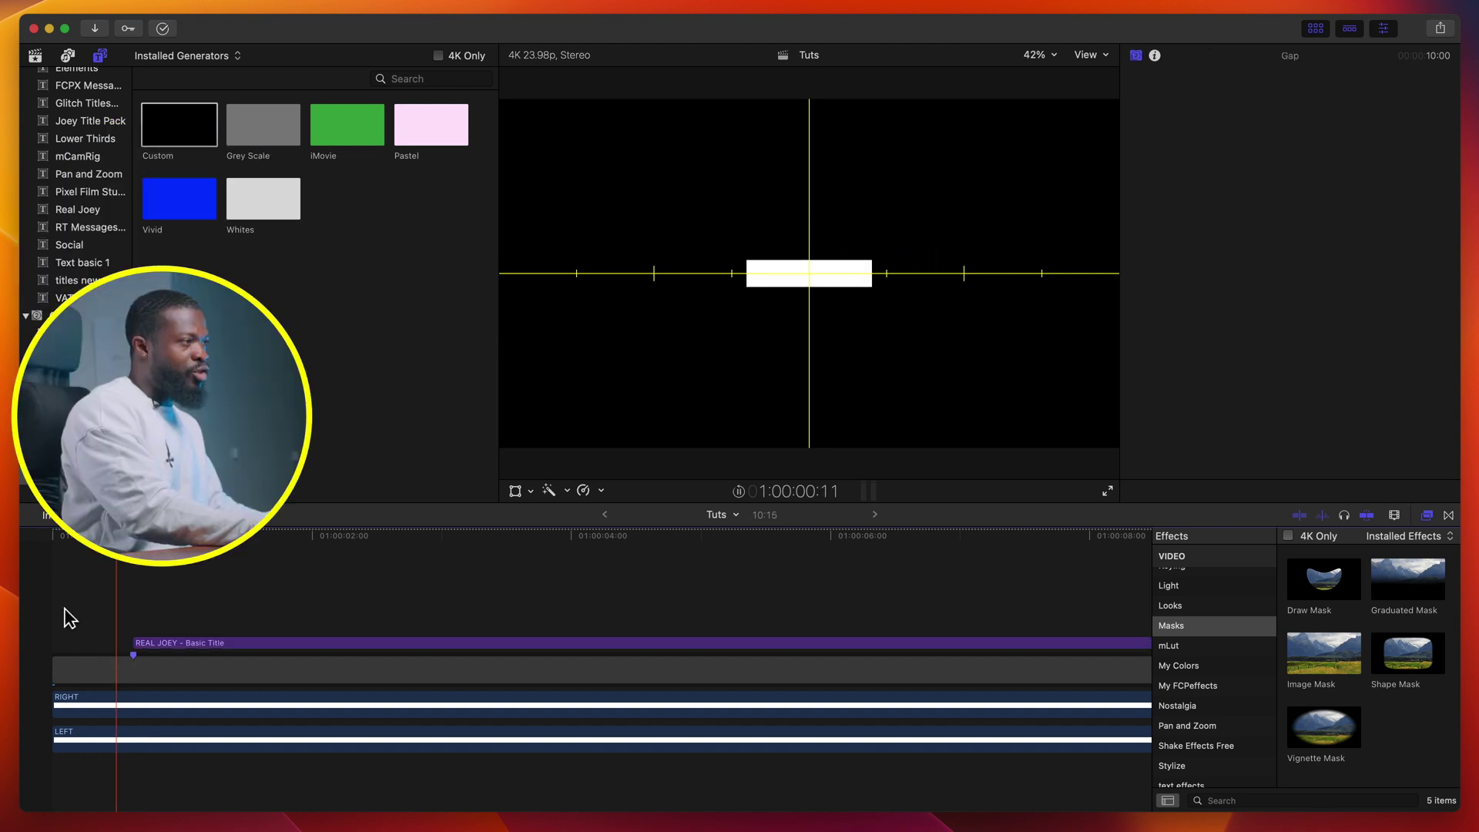
# - Replay the animation opening and inspect the RIGHT bar's mask settings
pyautogui.click(65, 610)
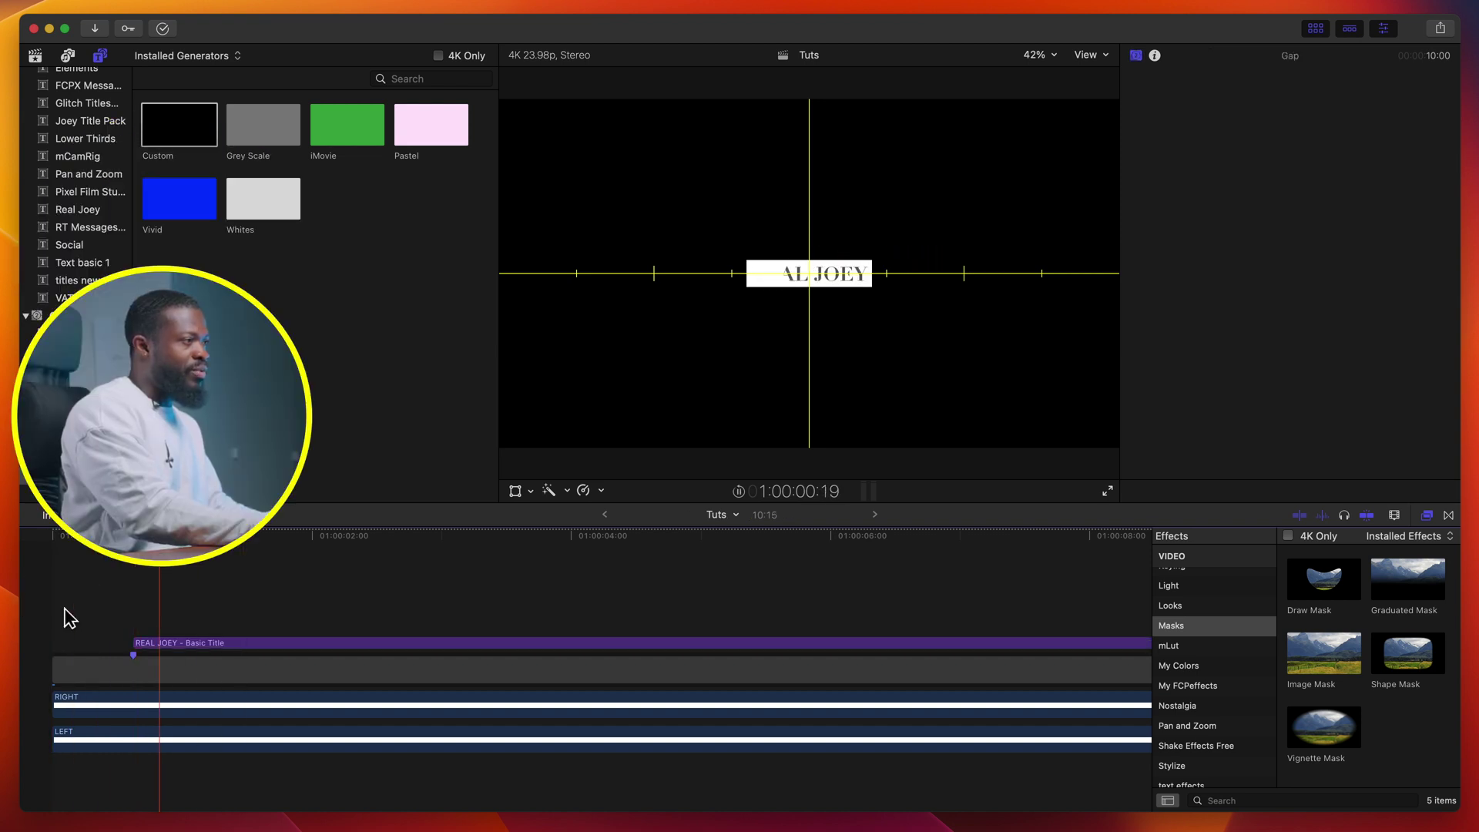
pyautogui.click(65, 610)
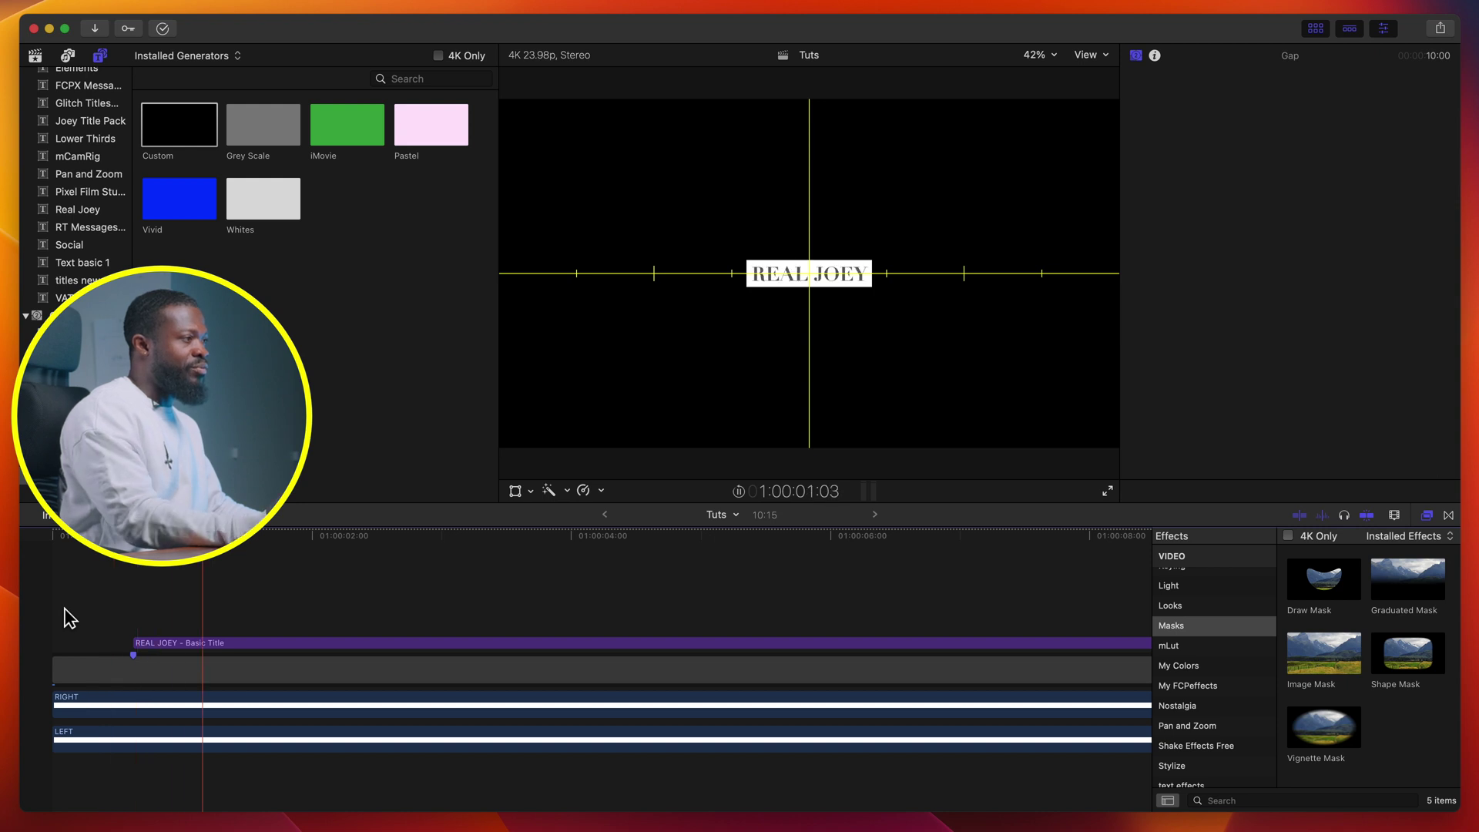
pyautogui.click(132, 710)
pyautogui.press('space')
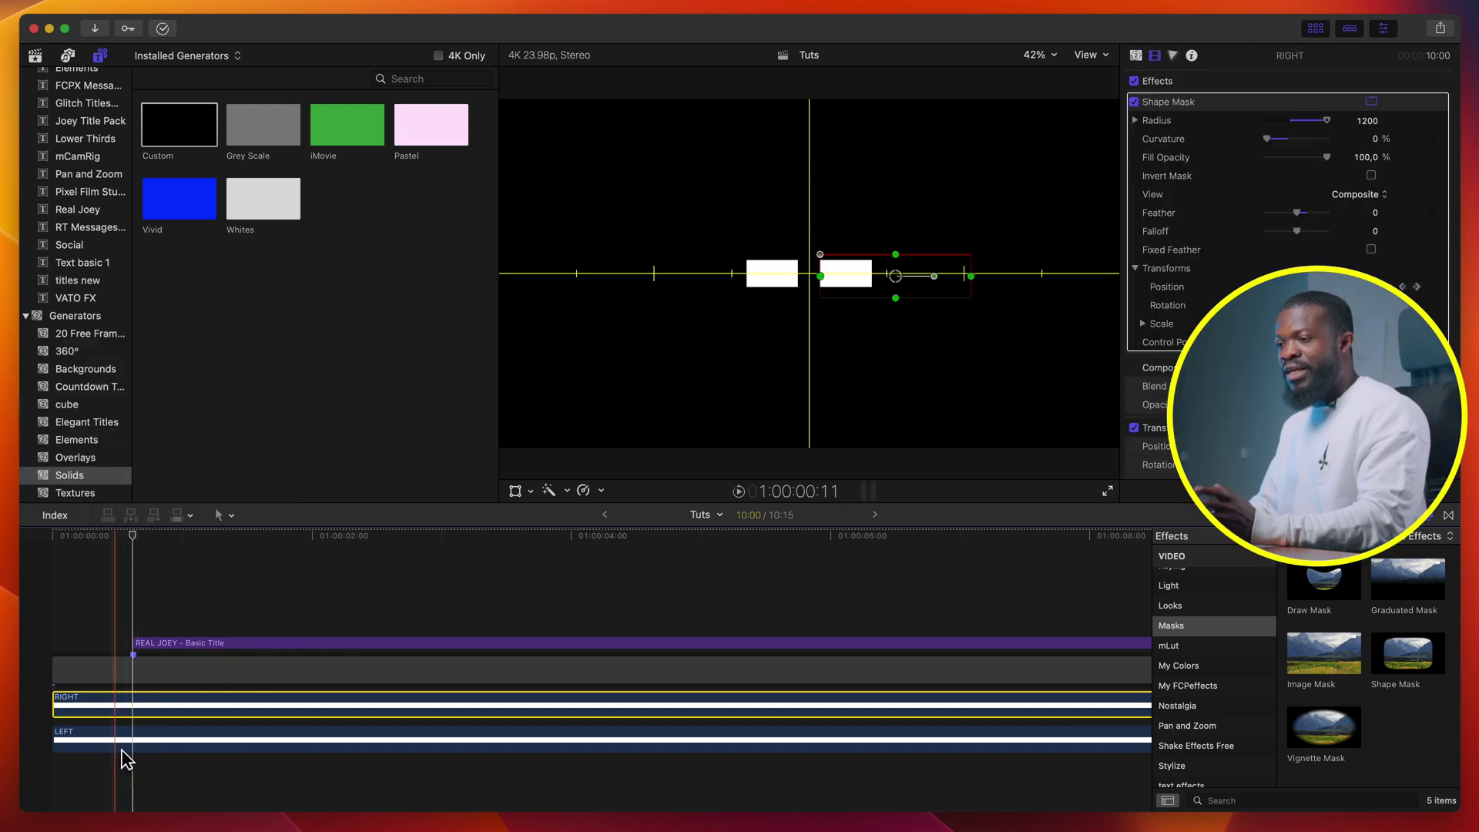
pyautogui.click(131, 719)
pyautogui.click(136, 747)
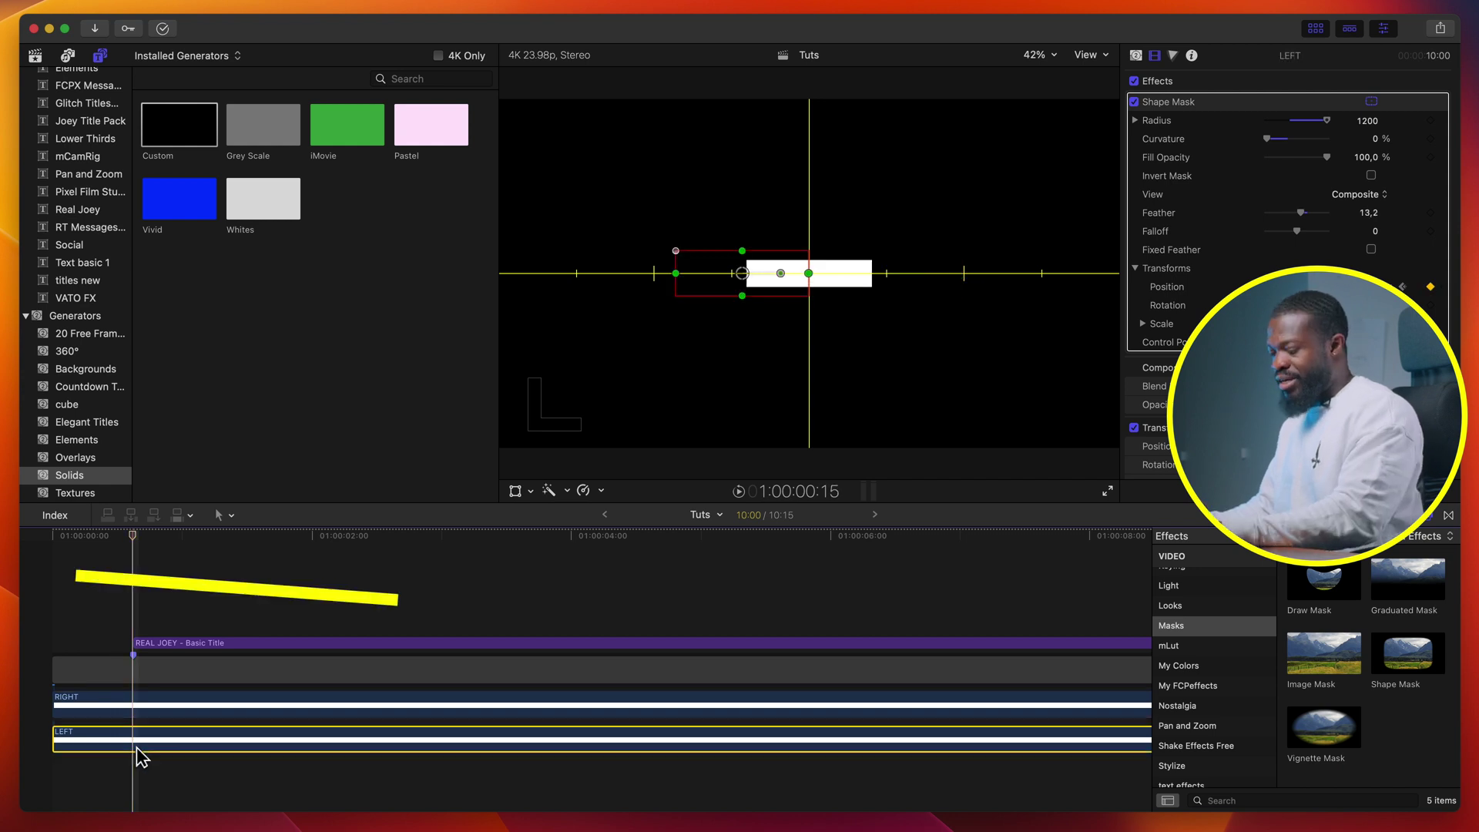
# - Option-drag a copy of the LEFT clip above the title and rename it REVEAL
pyautogui.moveTo(136, 747); pyautogui.dragTo(154, 620)
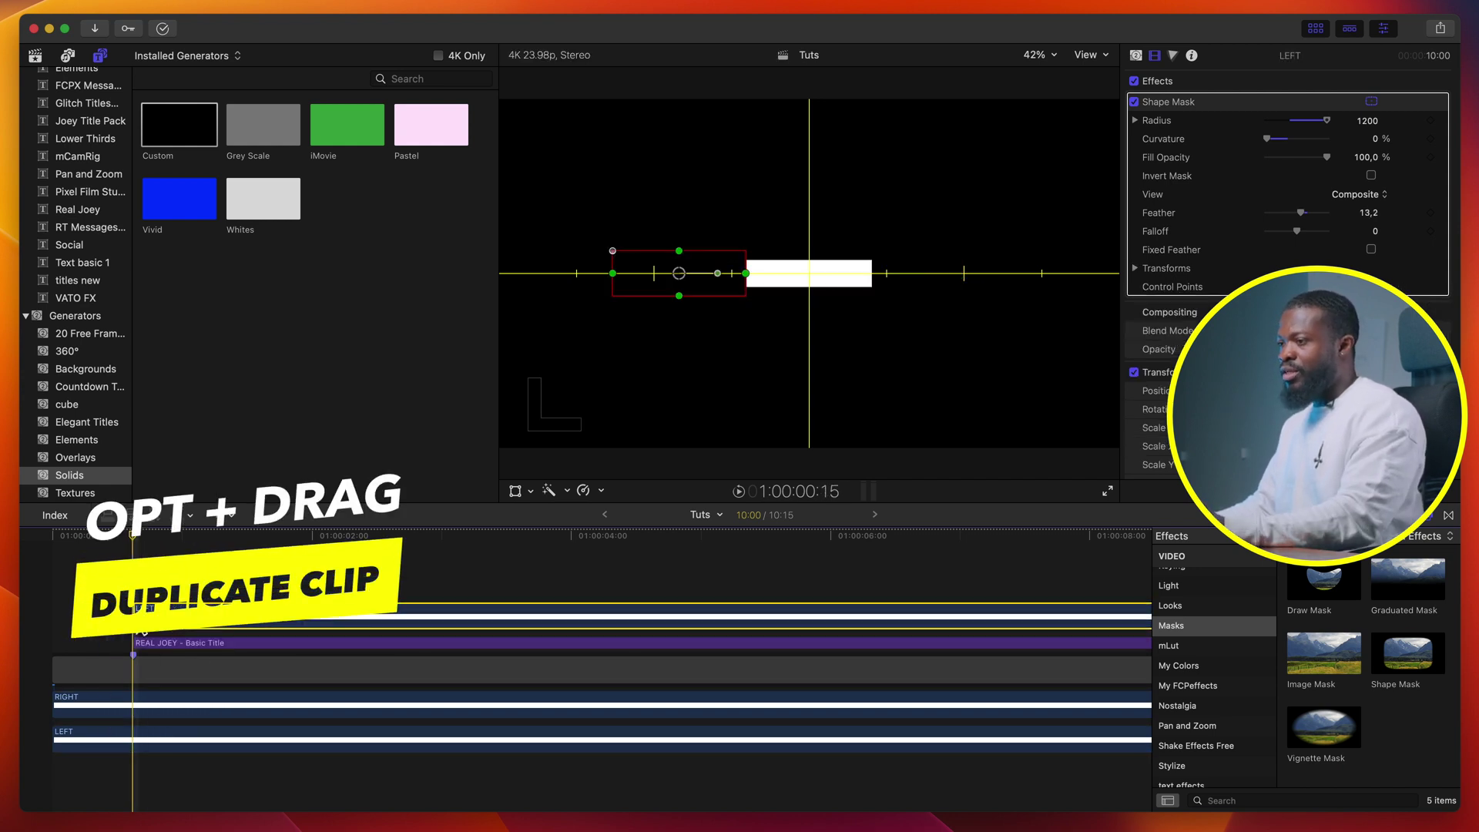
pyautogui.rightClick(158, 620)
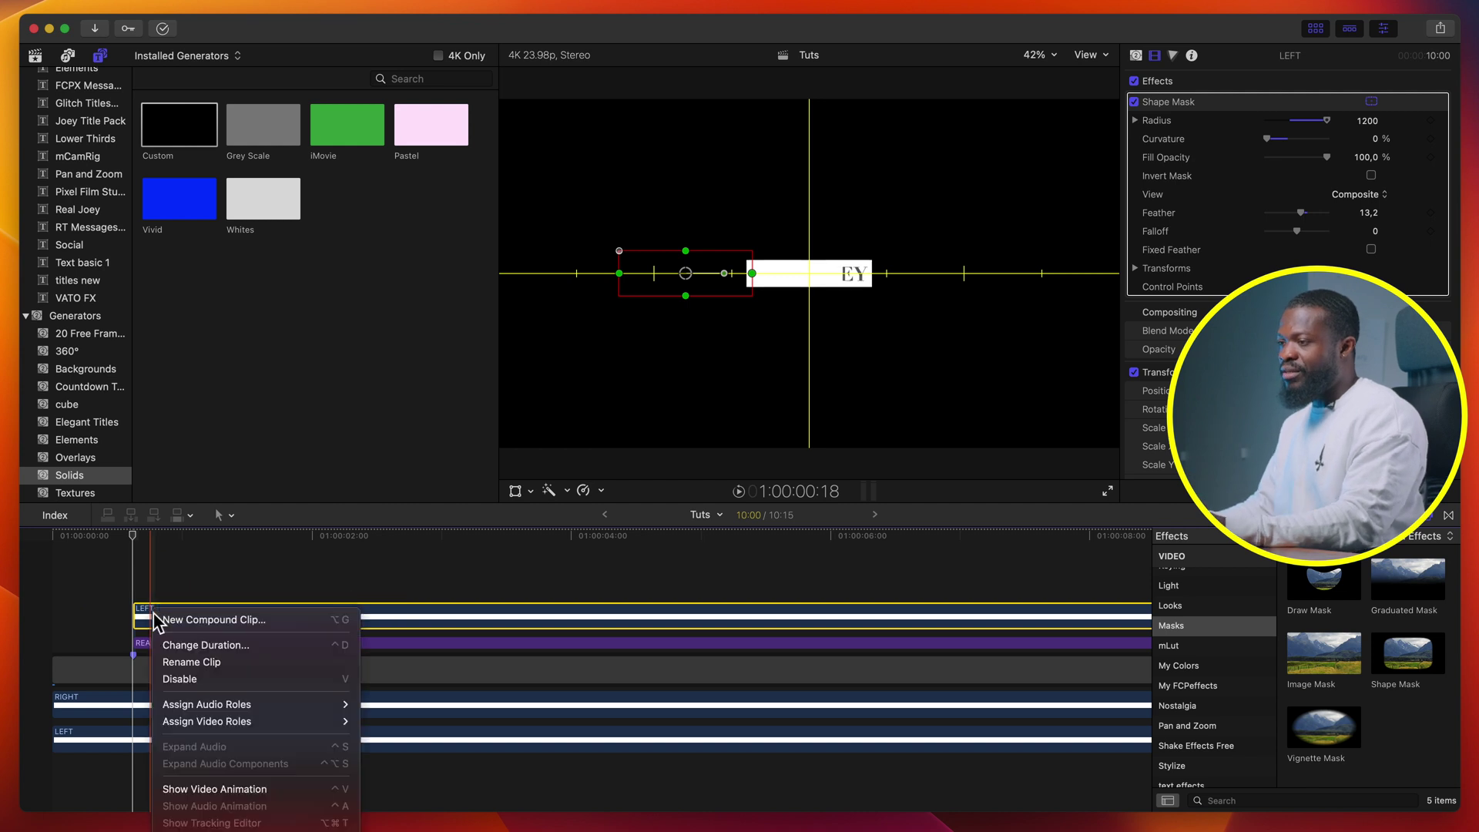
pyautogui.click(187, 660)
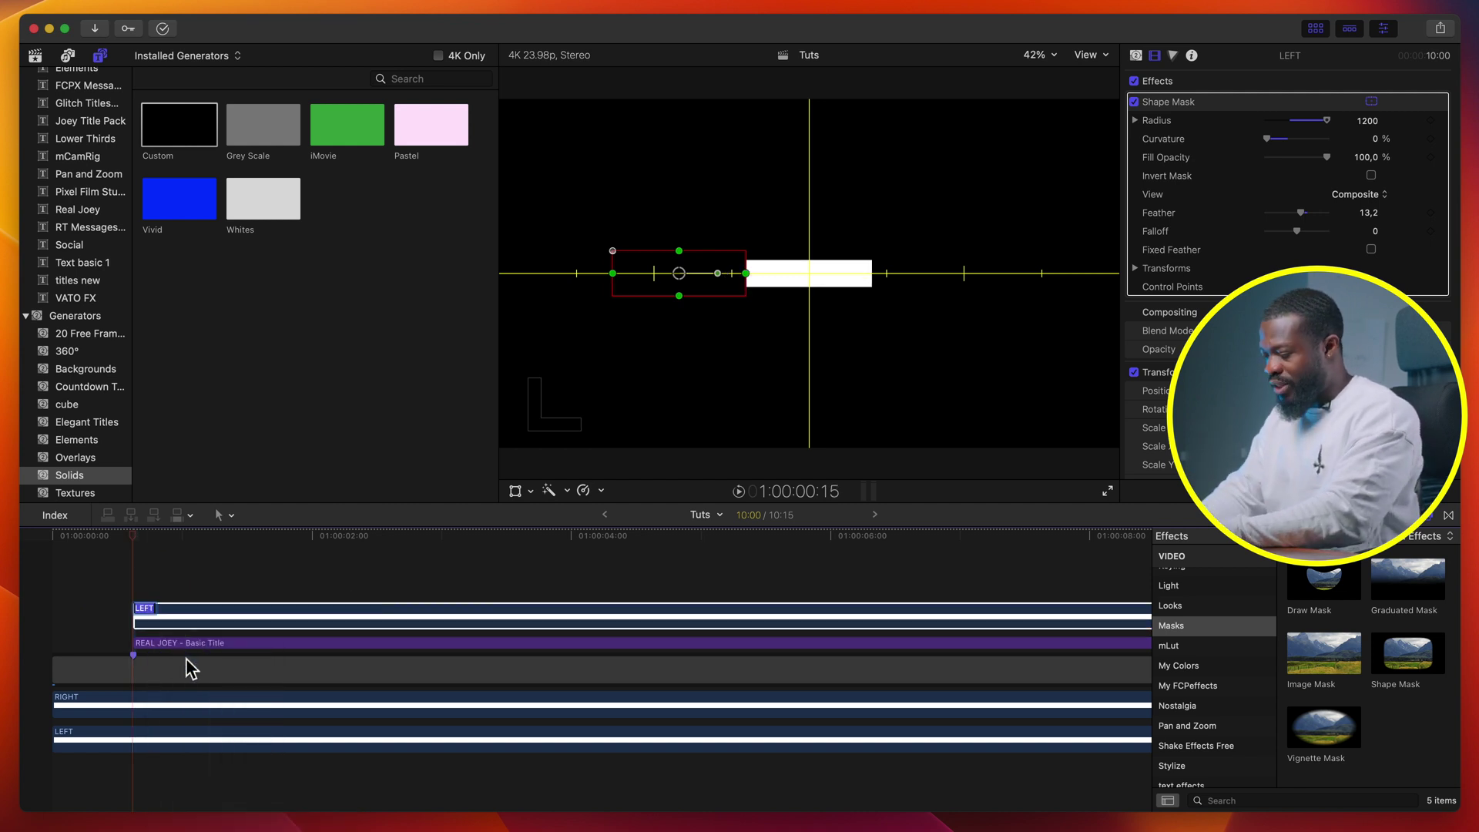
pyautogui.write('RE')
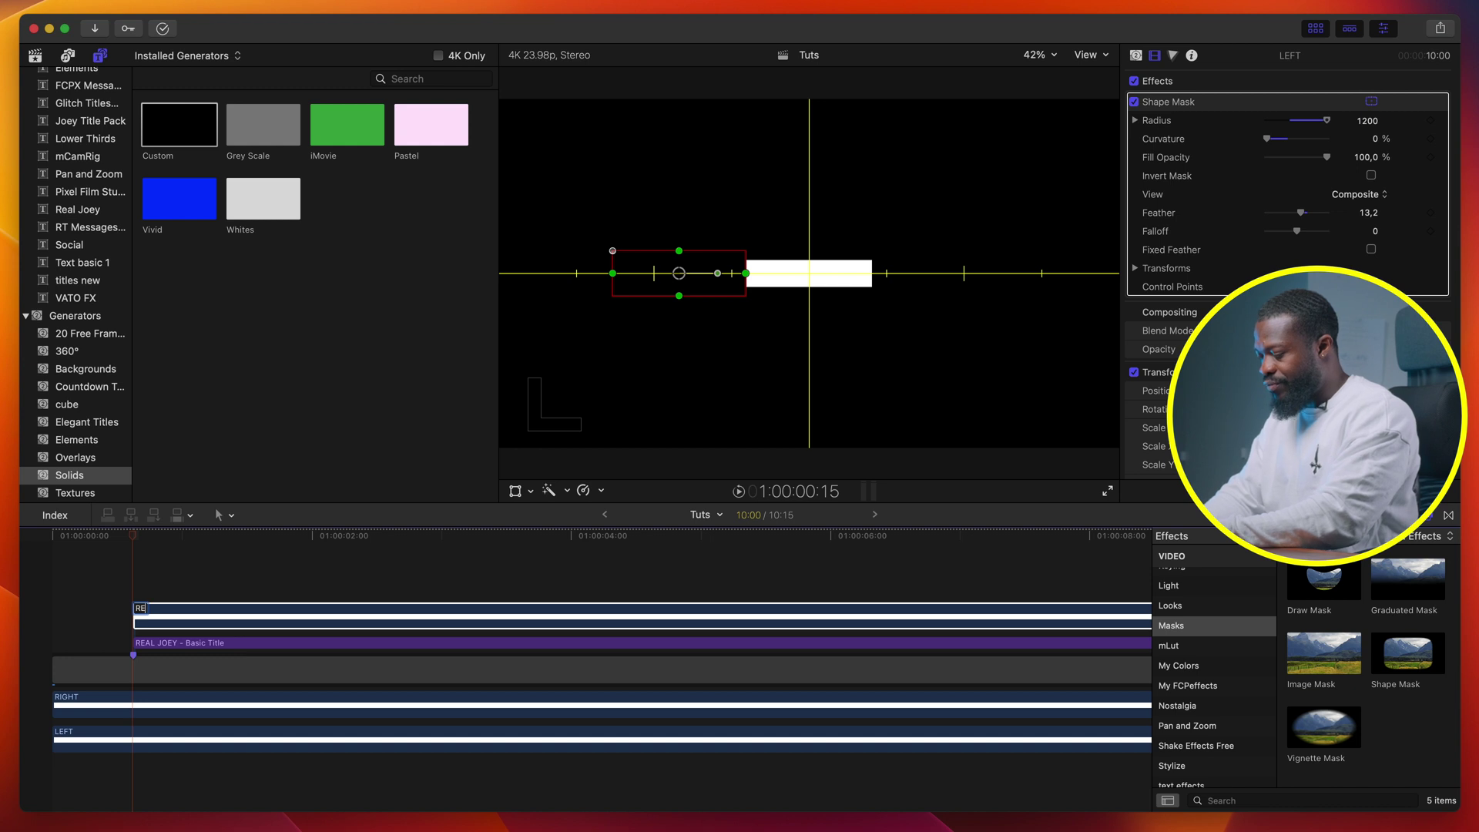
pyautogui.write('VEAL')
pyautogui.press('Return')
pyautogui.click(237, 622)
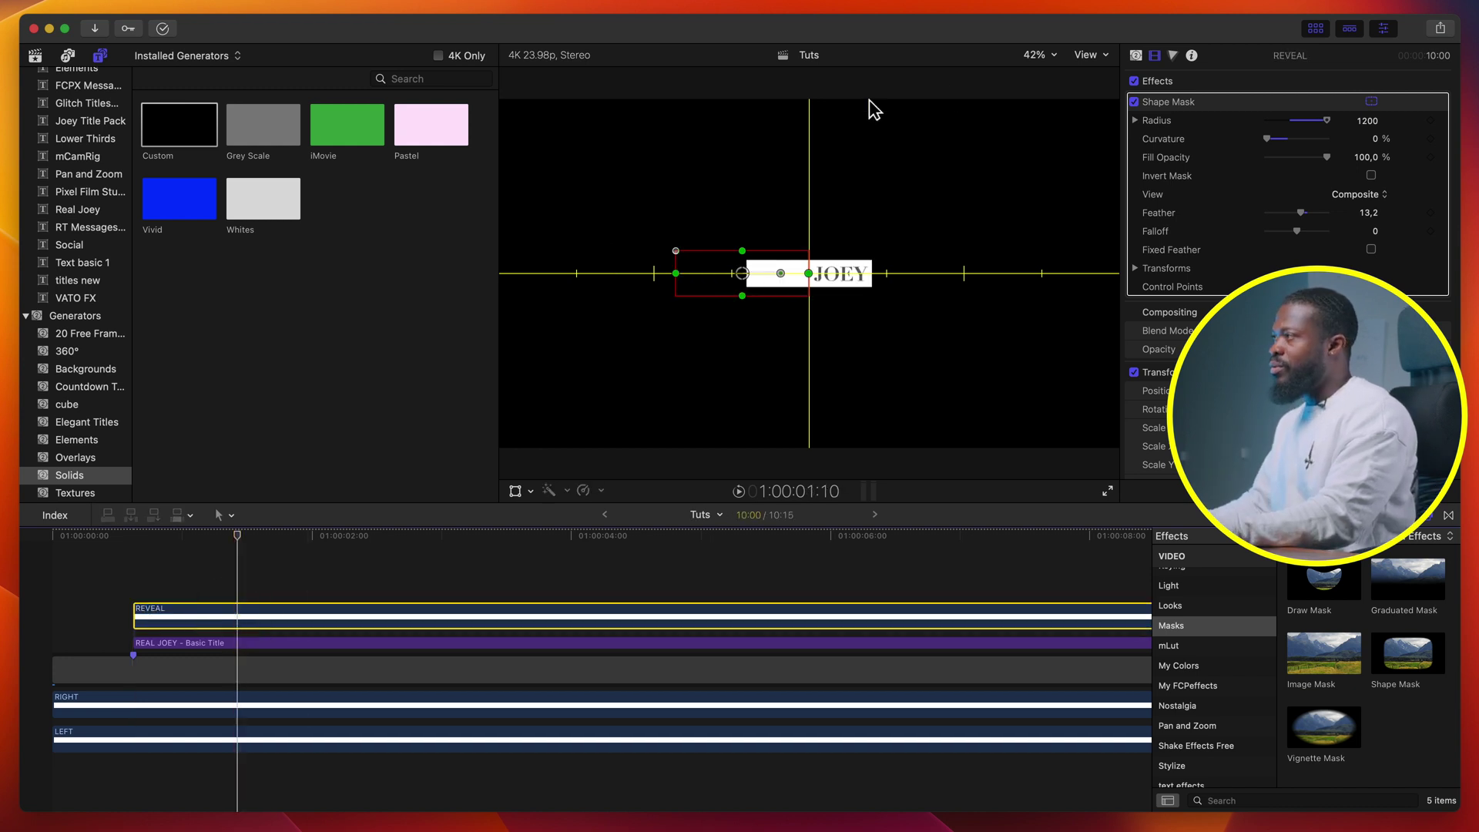
# - Set the REVEAL generator's Color to Orange
pyautogui.click(1139, 57)
pyautogui.click(1367, 102)
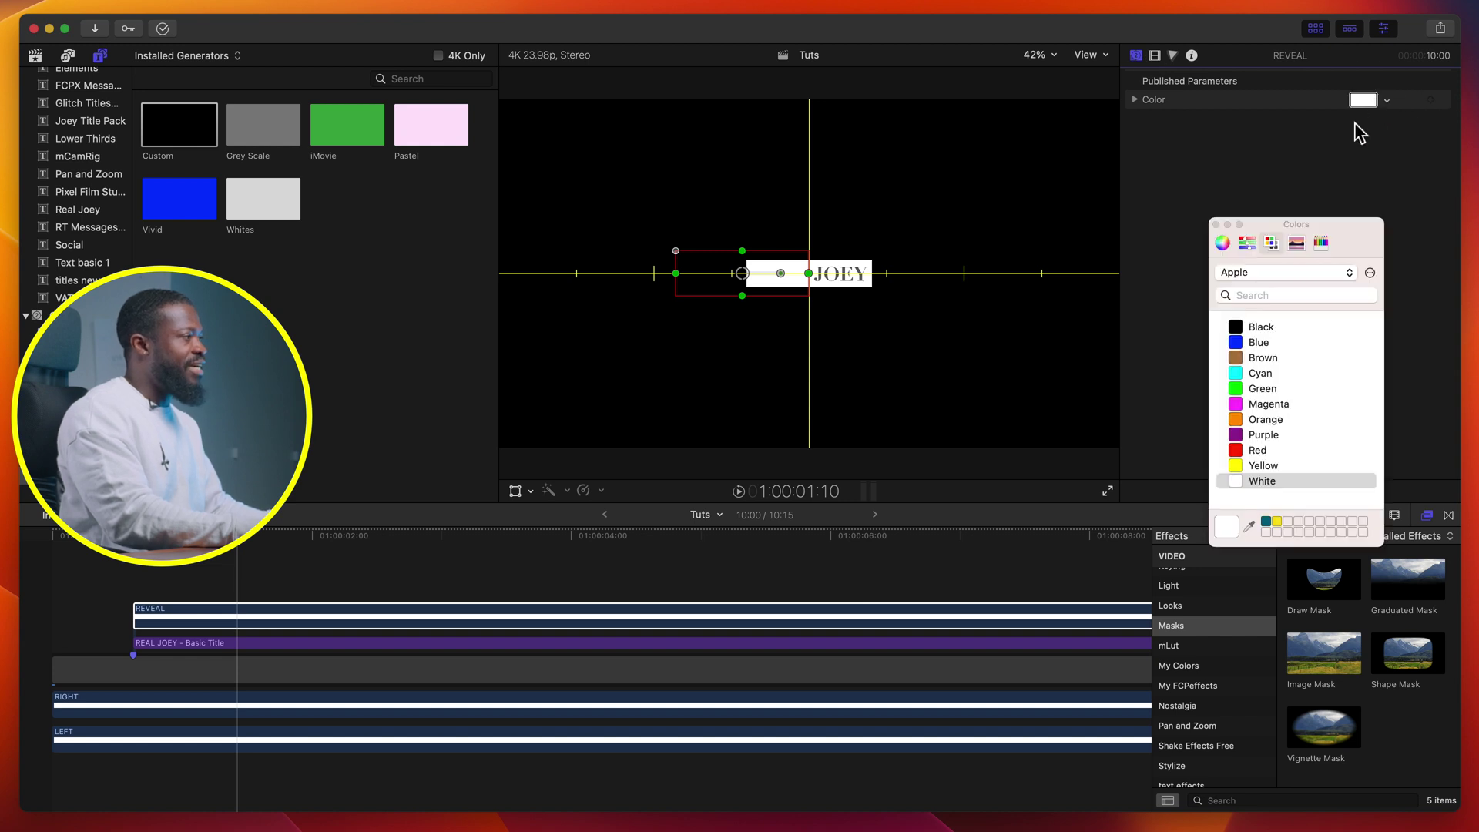
pyautogui.click(1236, 419)
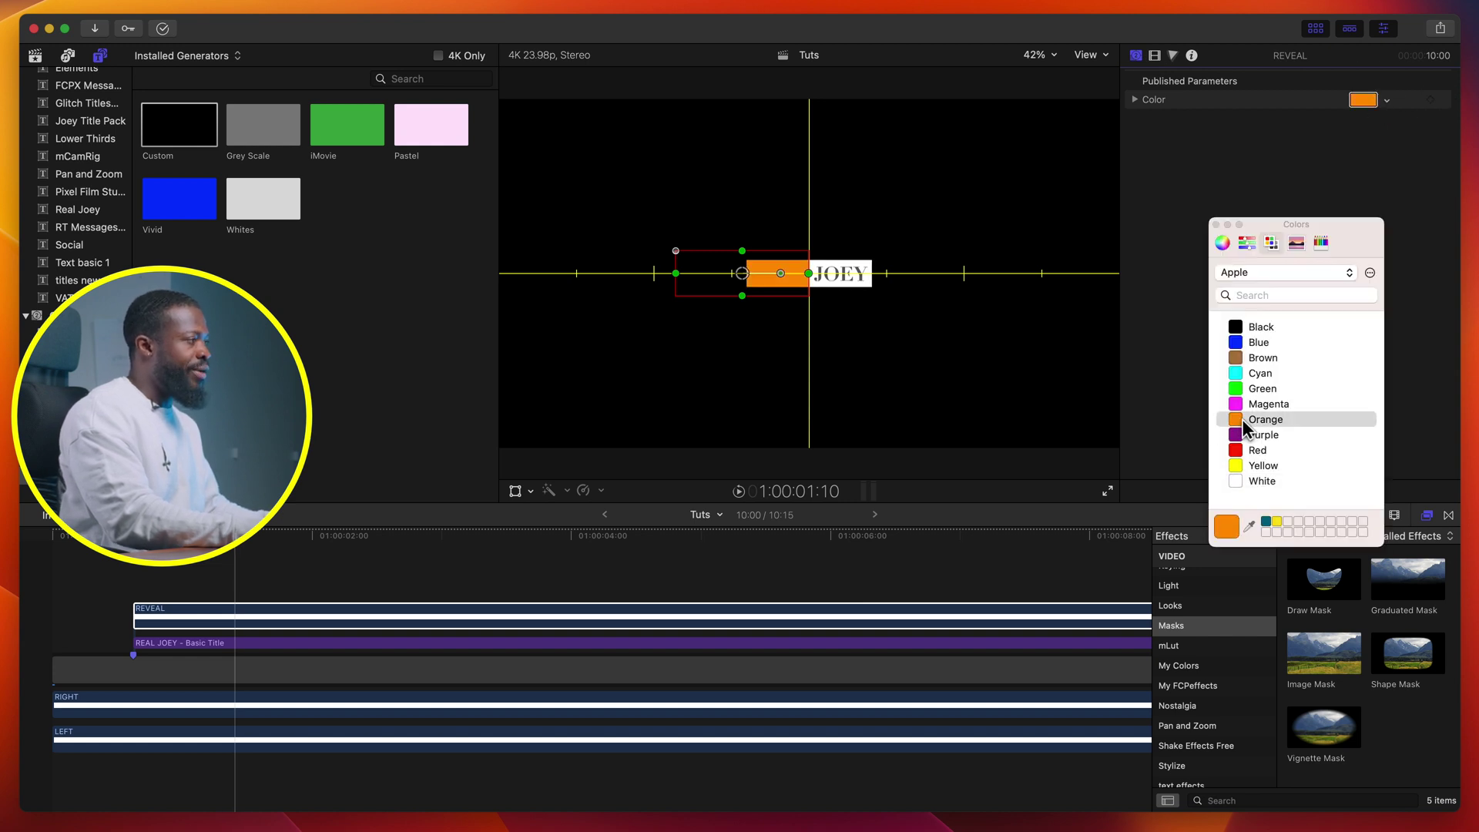
# - Reset the REVEAL clip's Shape Mask parameters to their defaults
pyautogui.click(1154, 55)
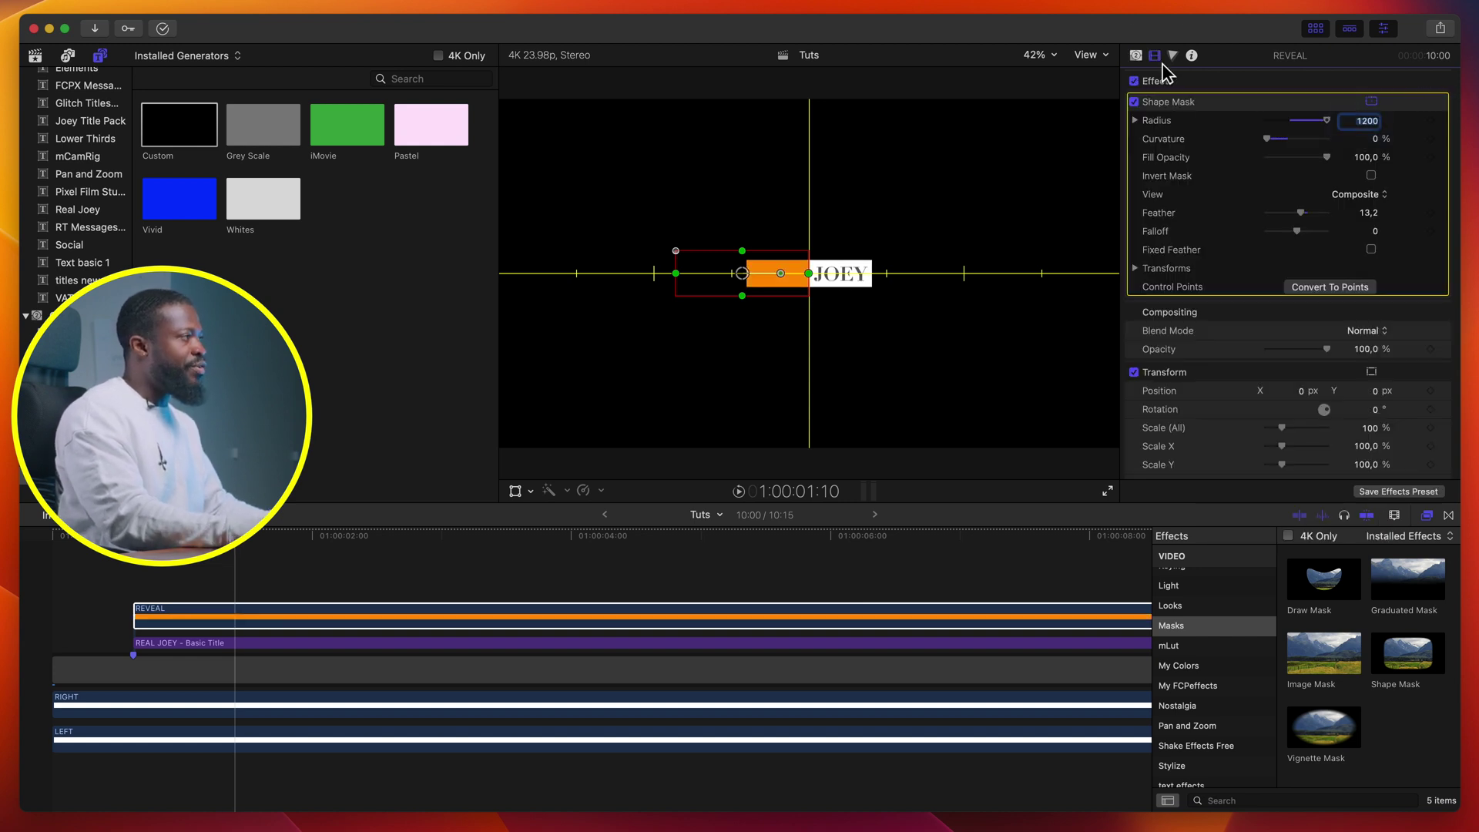
pyautogui.click(1445, 270)
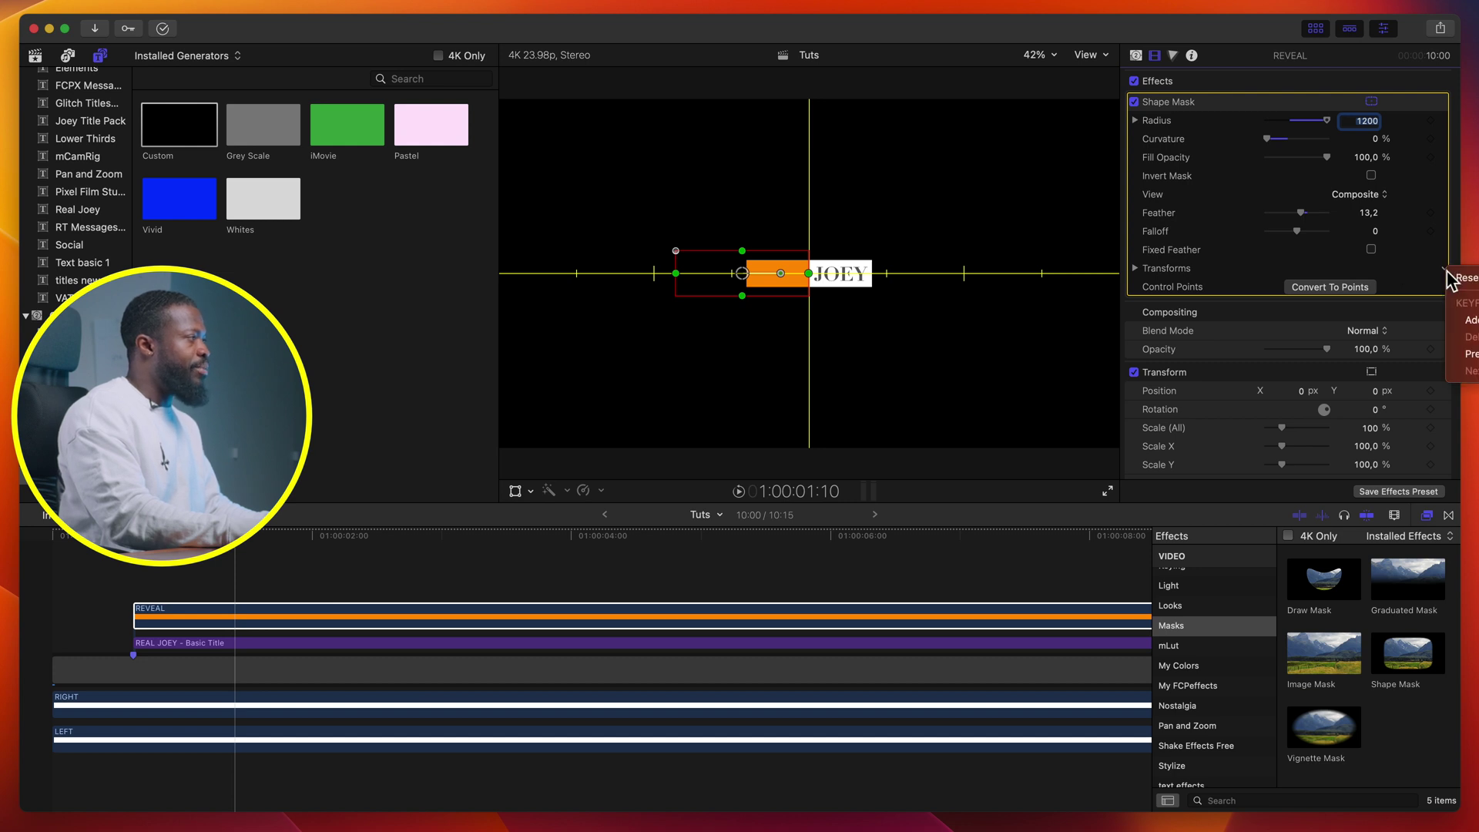
pyautogui.click(1466, 279)
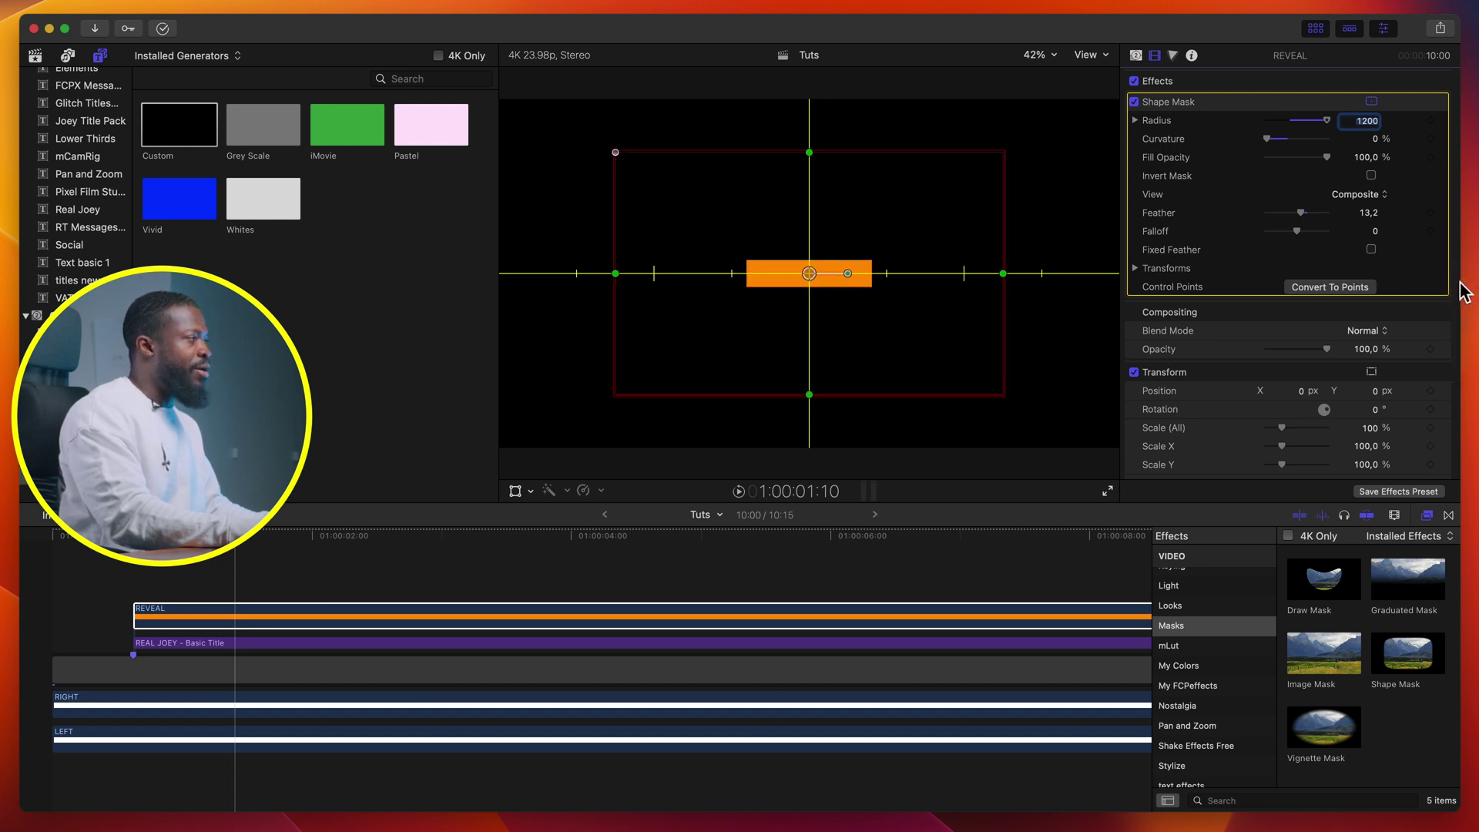
# - Shrink the unfeathered REVEAL mask to a small block at X 303.5 px, scale 21.82%, at the title's right end
pyautogui.click(238, 614)
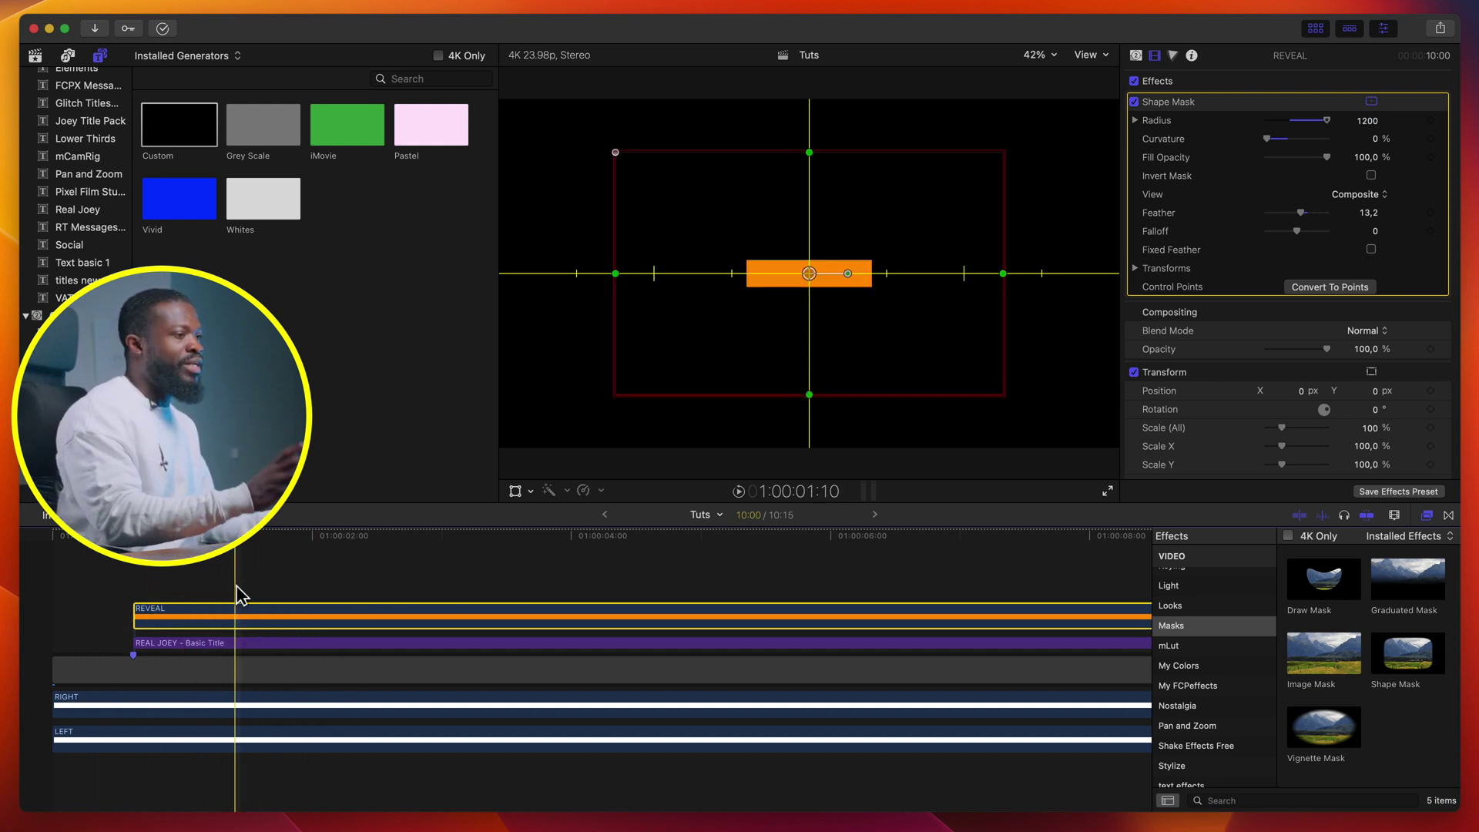
pyautogui.click(810, 396)
pyautogui.moveTo(813, 398); pyautogui.dragTo(814, 314)
pyautogui.moveTo(623, 282); pyautogui.dragTo(798, 279)
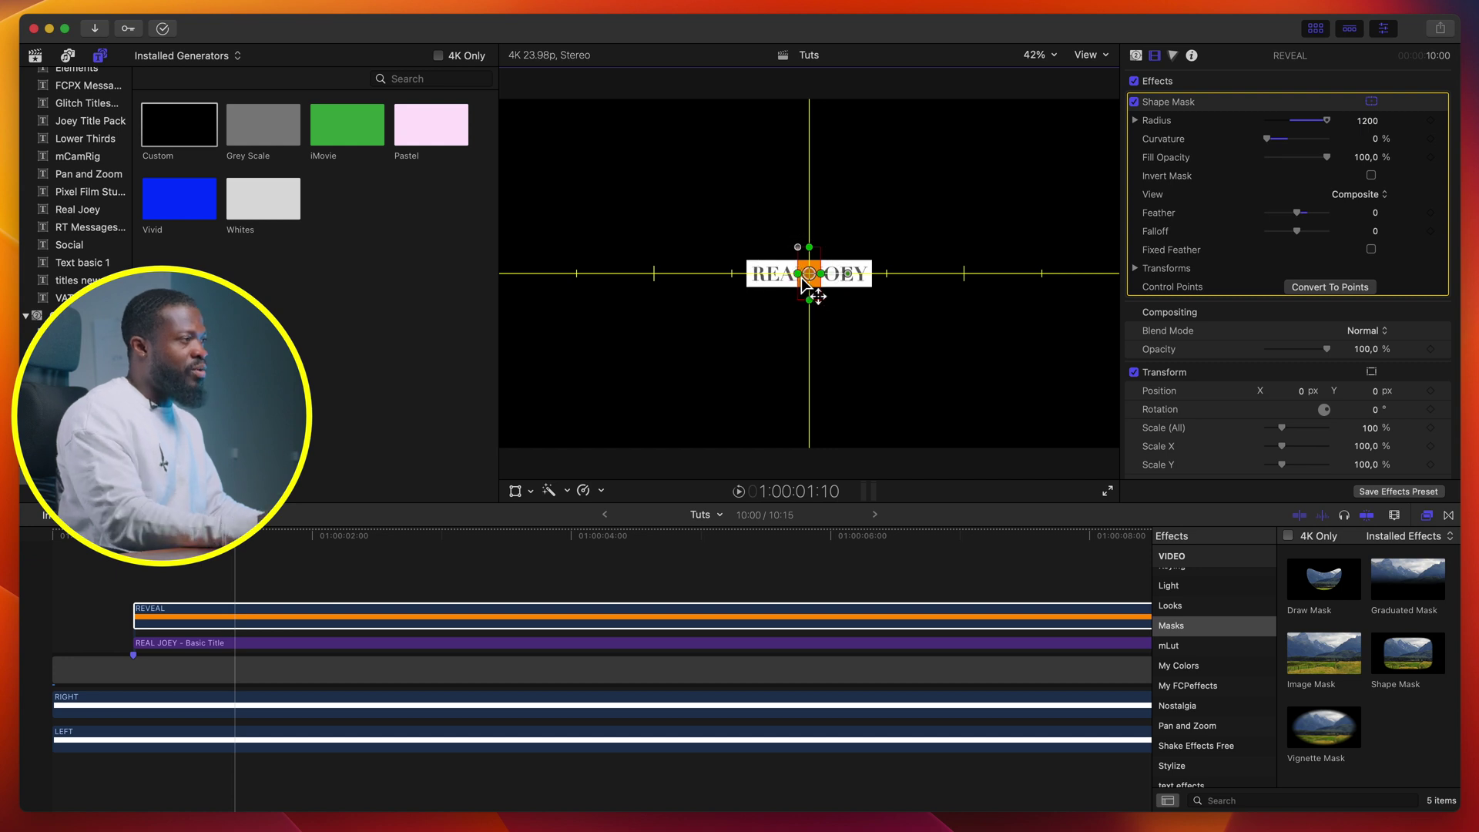
pyautogui.press('Up')
pyautogui.moveTo(802, 285); pyautogui.dragTo(867, 285)
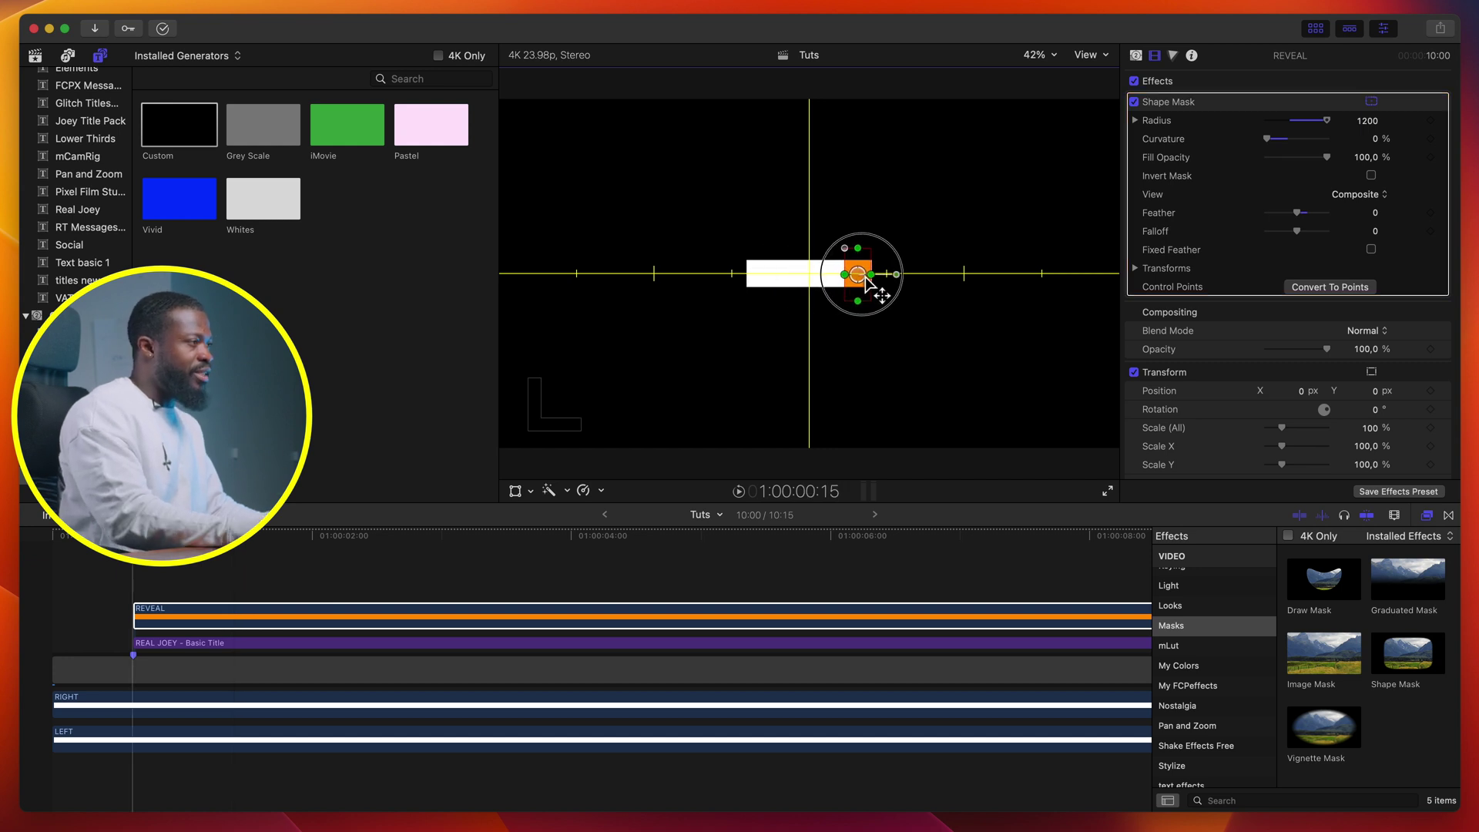
pyautogui.click(162, 616)
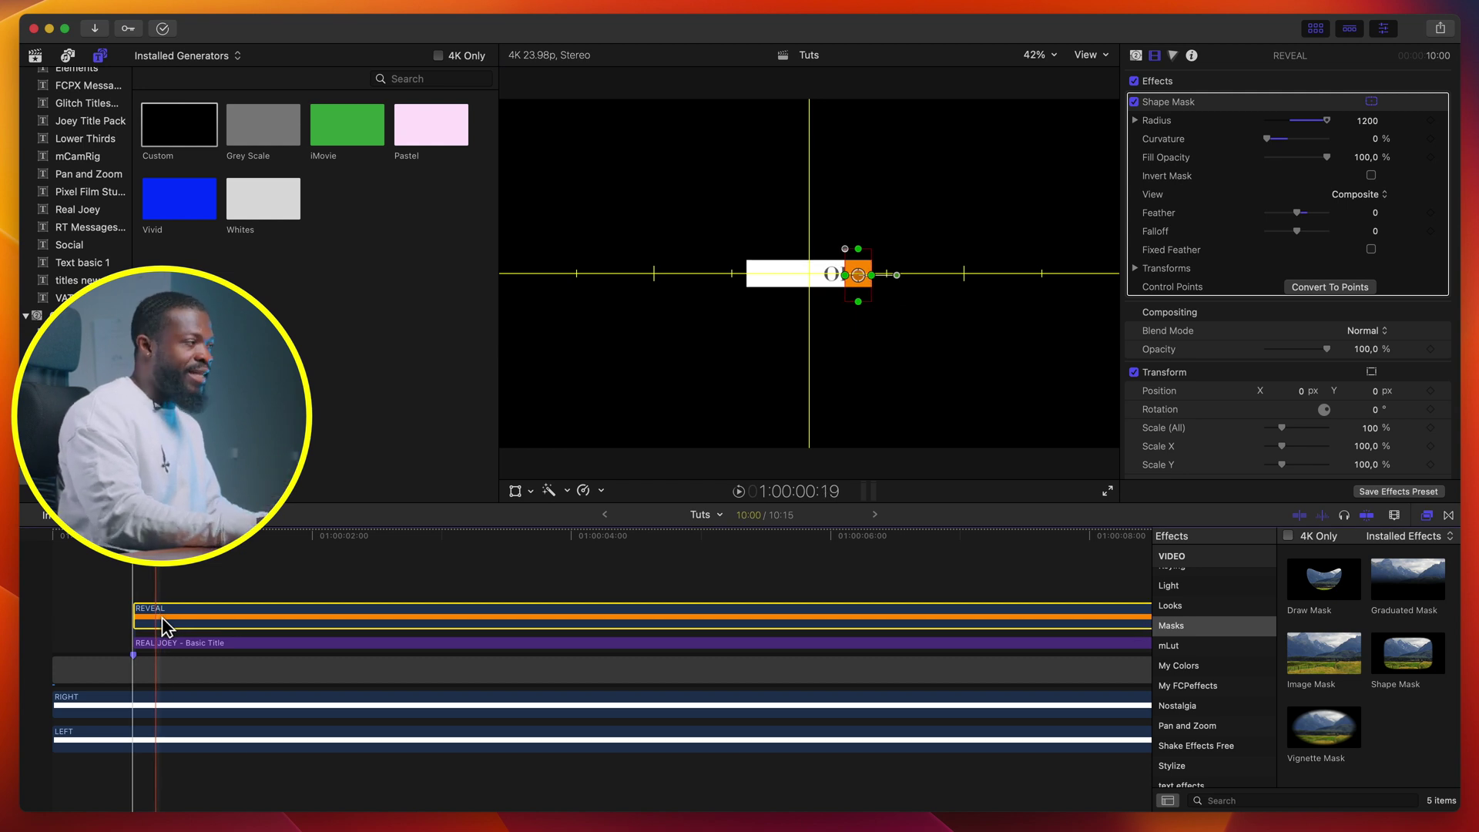
pyautogui.click(1143, 271)
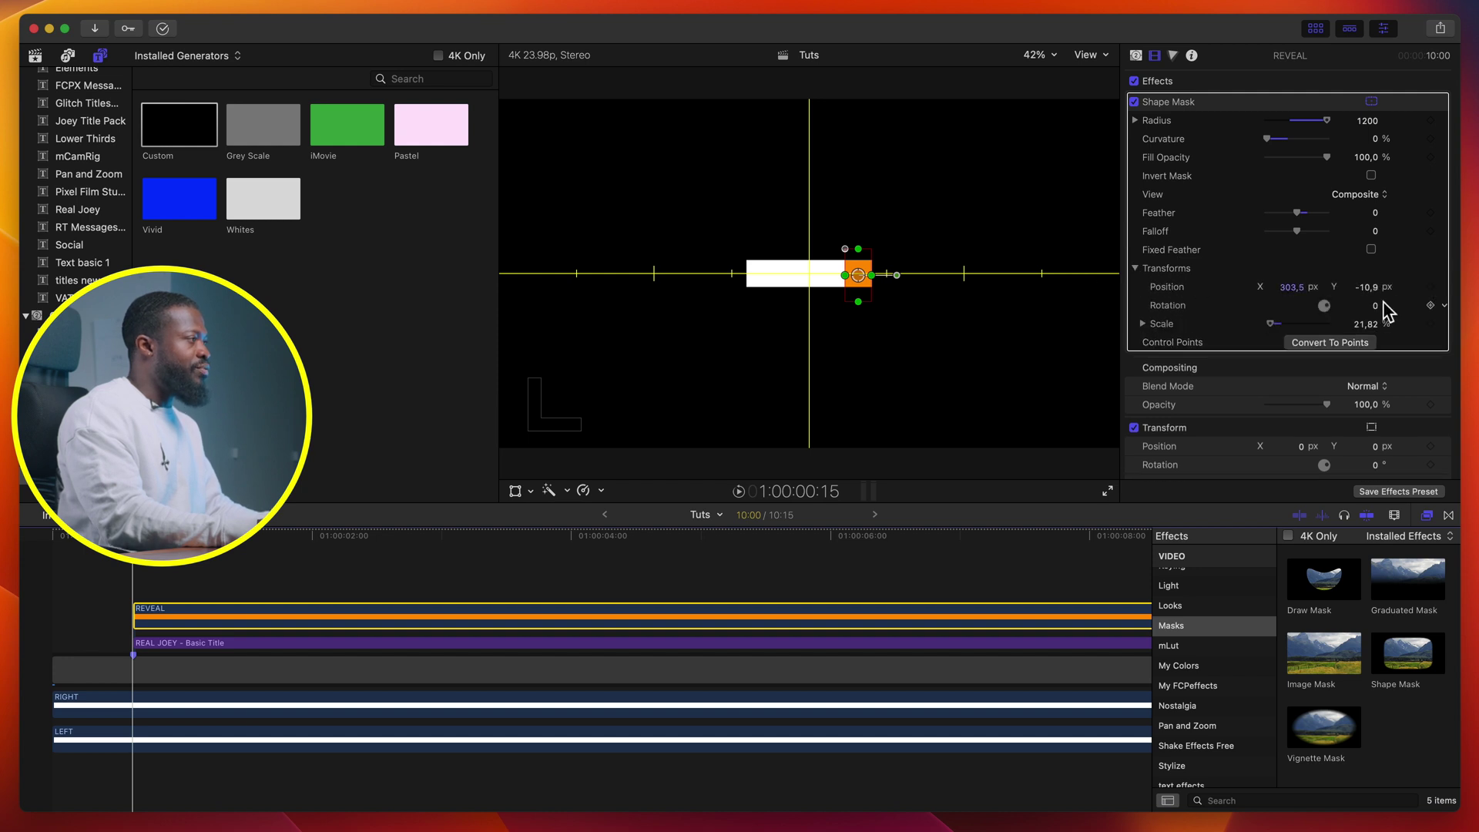
# - Keyframe the REVEAL mask Position at 1:00:00:15 and 1:00:01:01, sweeping left toward X -474.9 px
pyautogui.hotkey('shift', 'Right')
pyautogui.click(1433, 290)
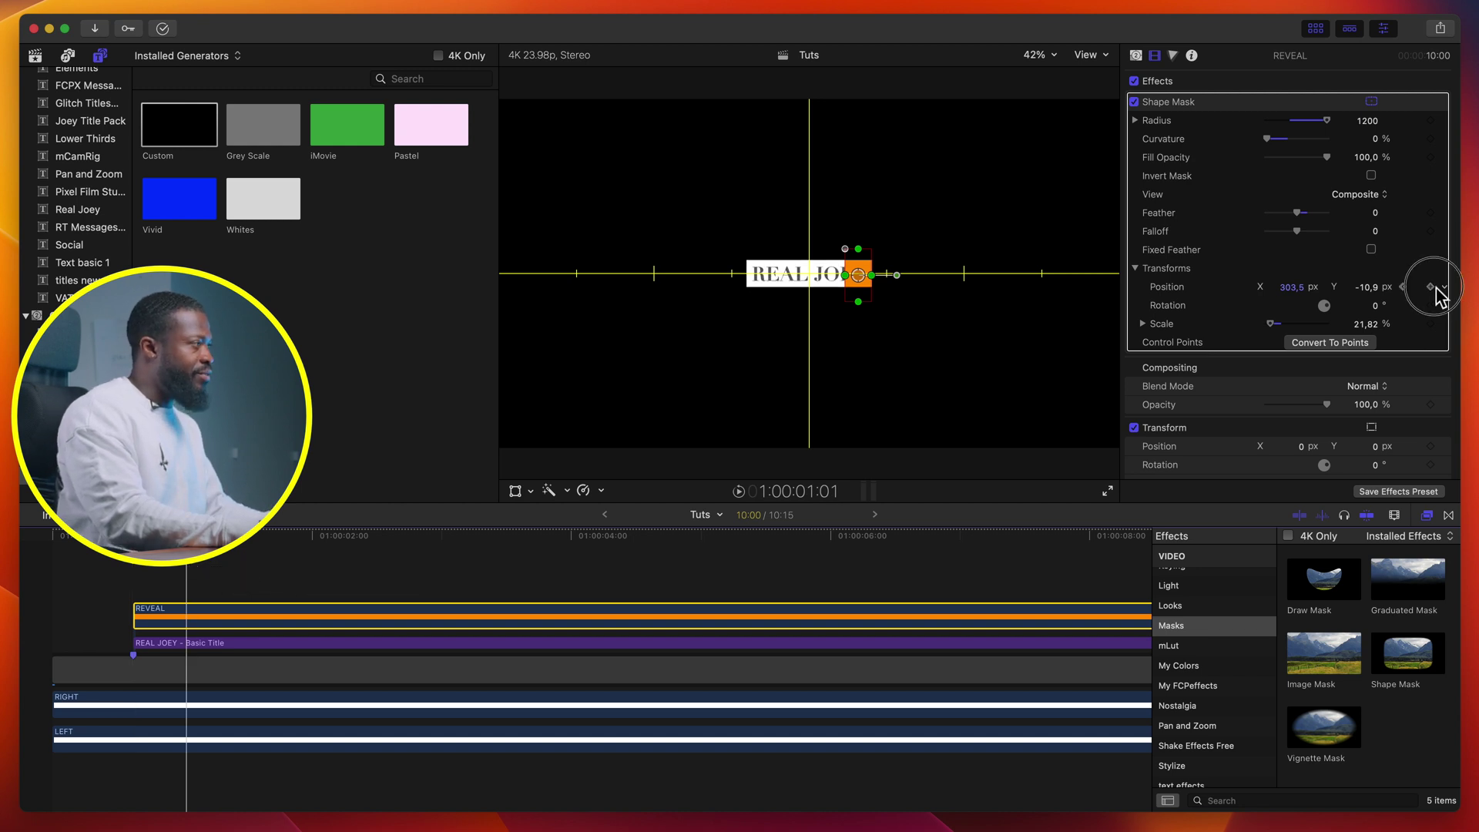
pyautogui.hotkey('shift', 'Left')
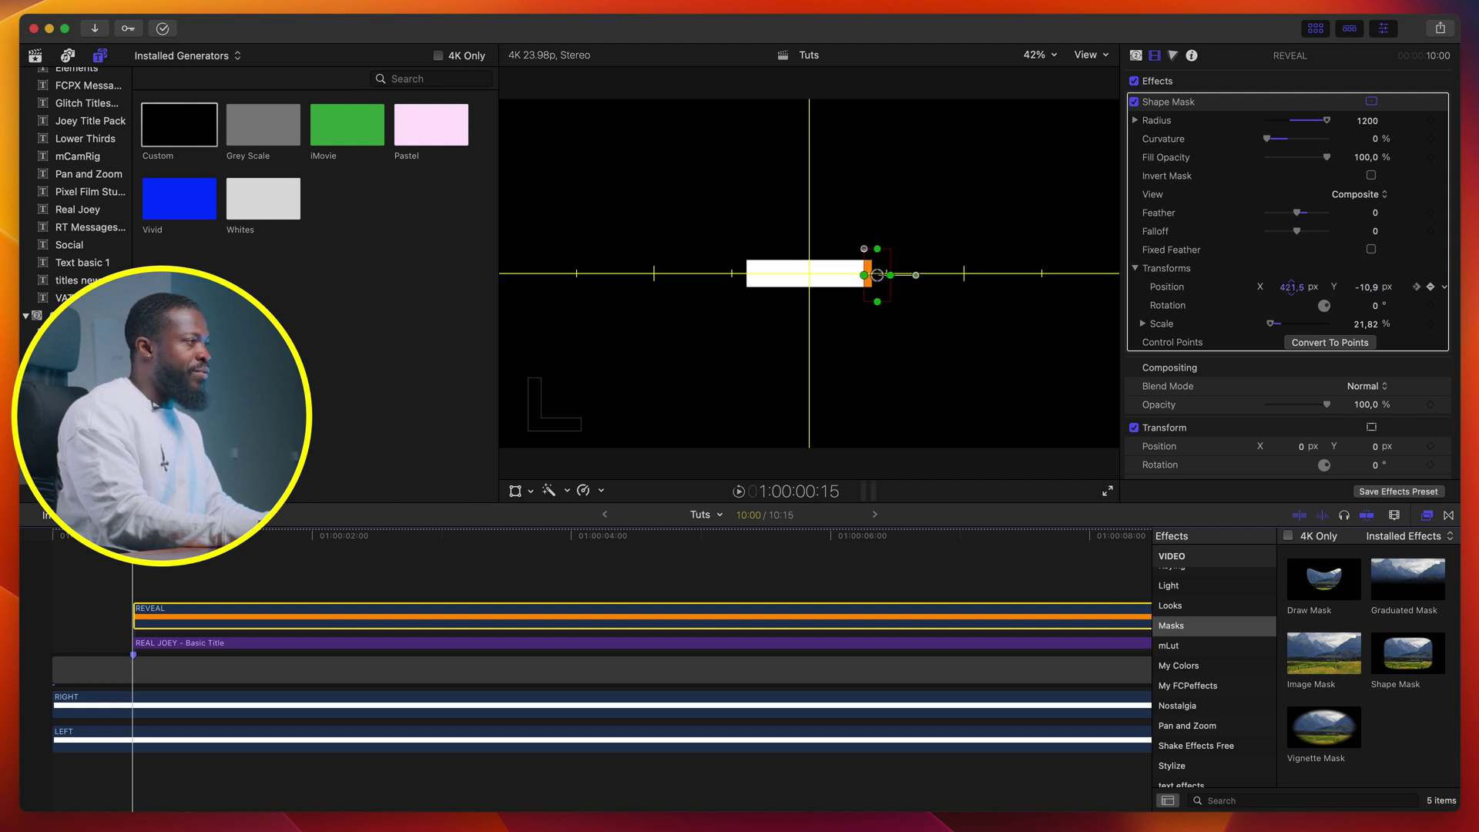
pyautogui.moveTo(1292, 286); pyautogui.dragTo(1308, 287)
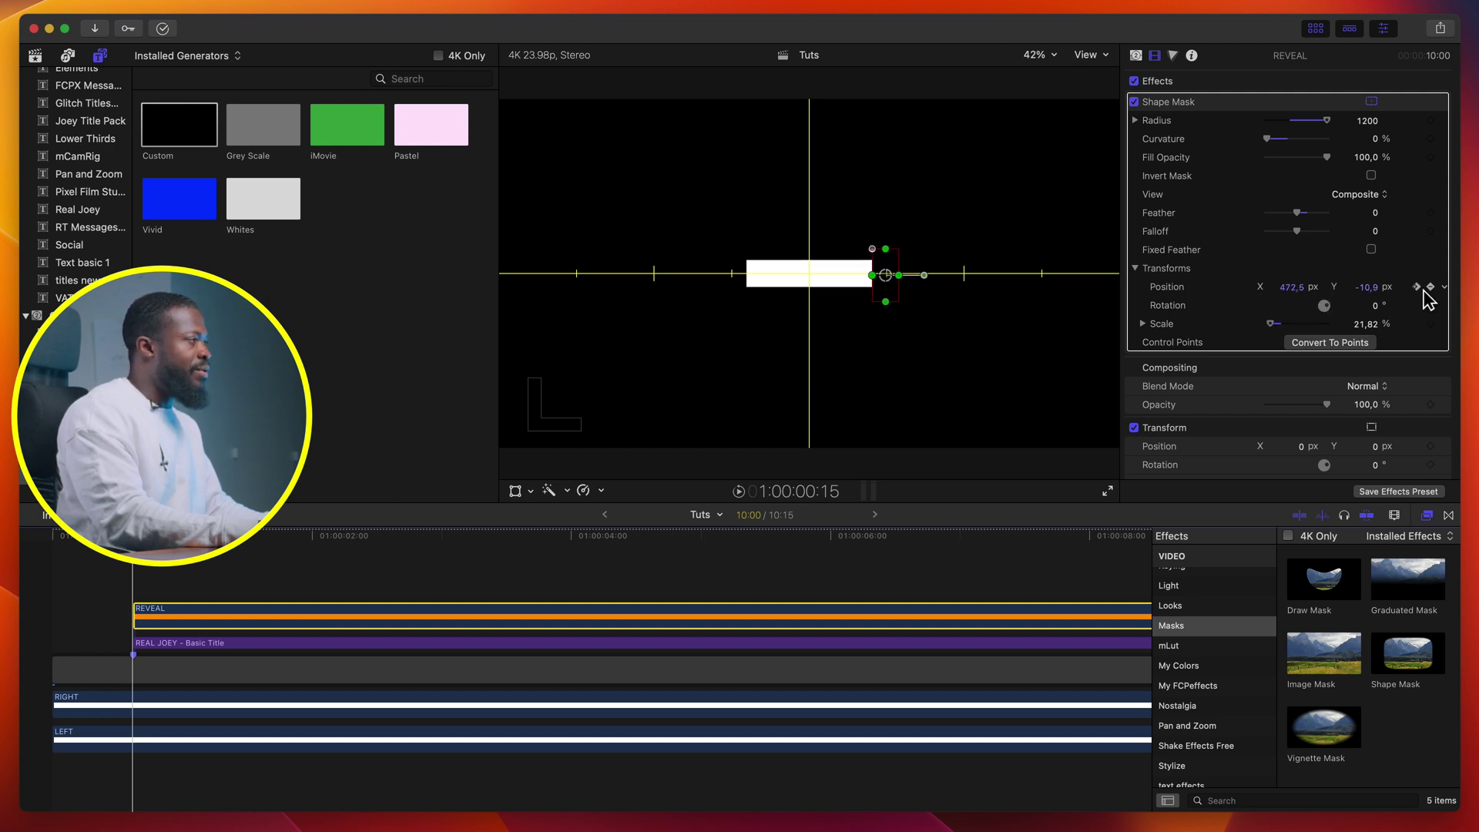
pyautogui.click(1424, 293)
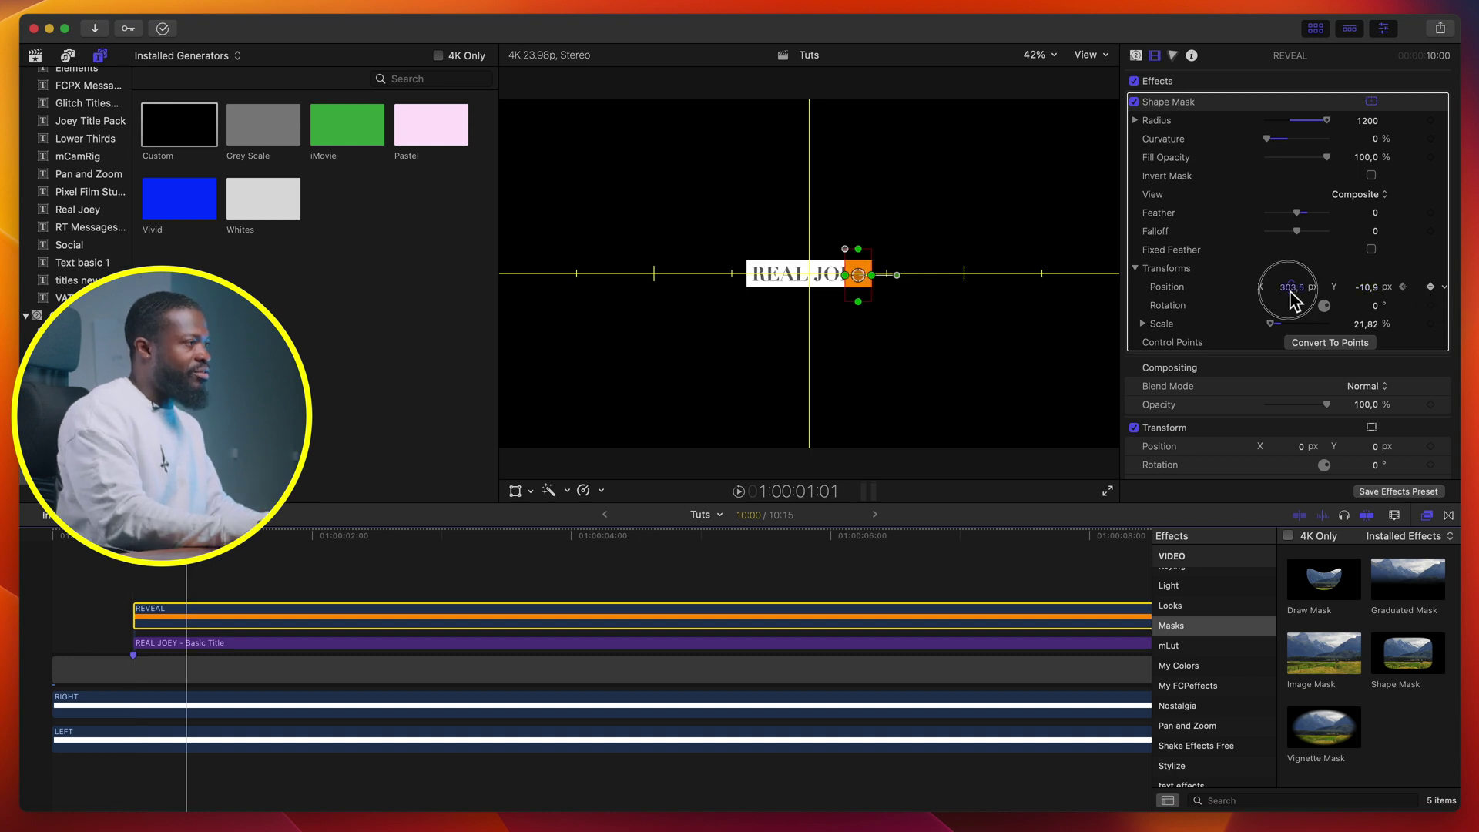
pyautogui.moveTo(1291, 287); pyautogui.dragTo(1291, 287)
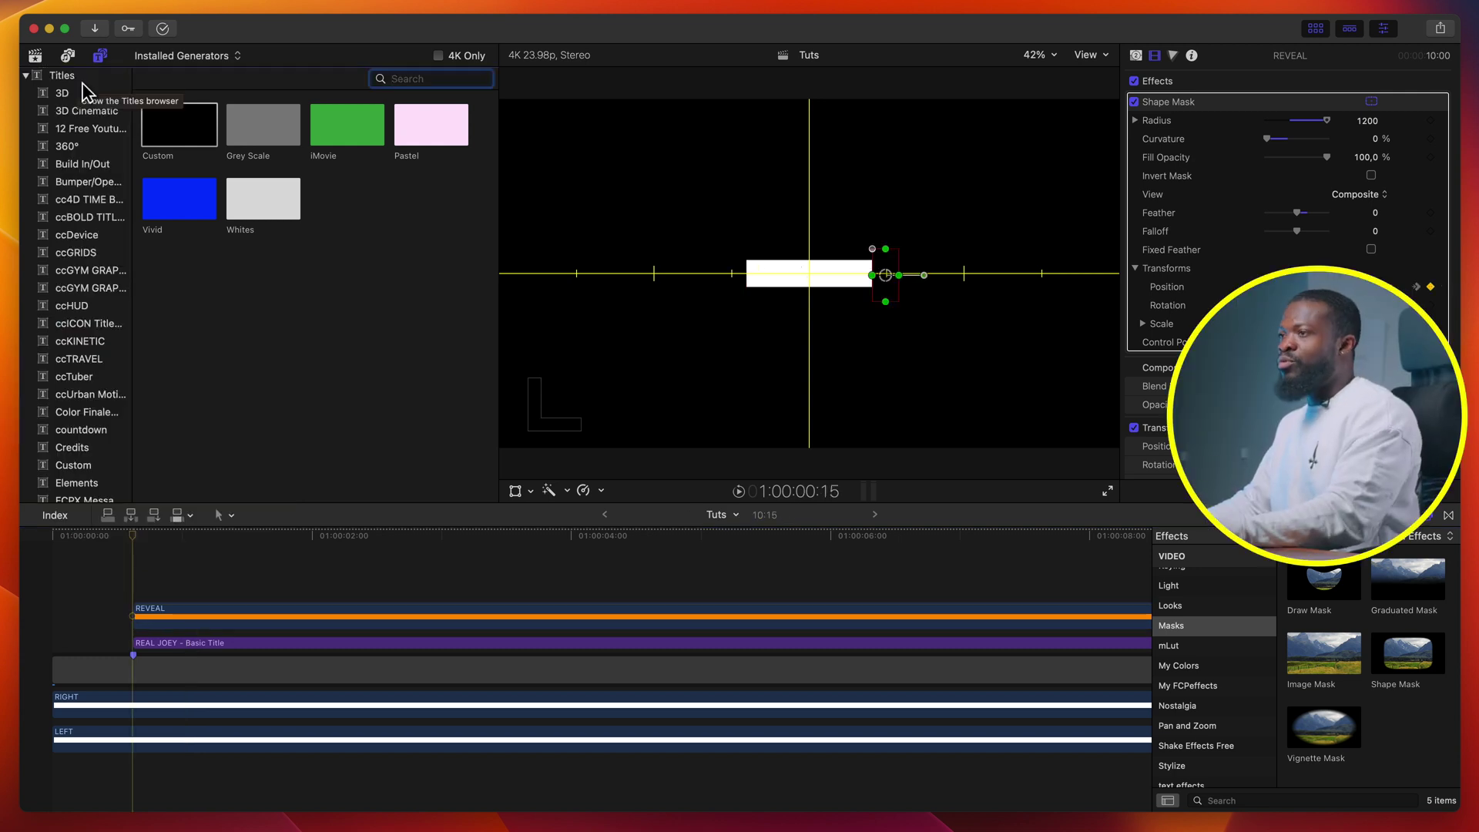
# - Add a Basic Title from the Titles browser above the REVEAL clip
pyautogui.click(62, 75)
pyautogui.moveTo(445, 223); pyautogui.dragTo(152, 581)
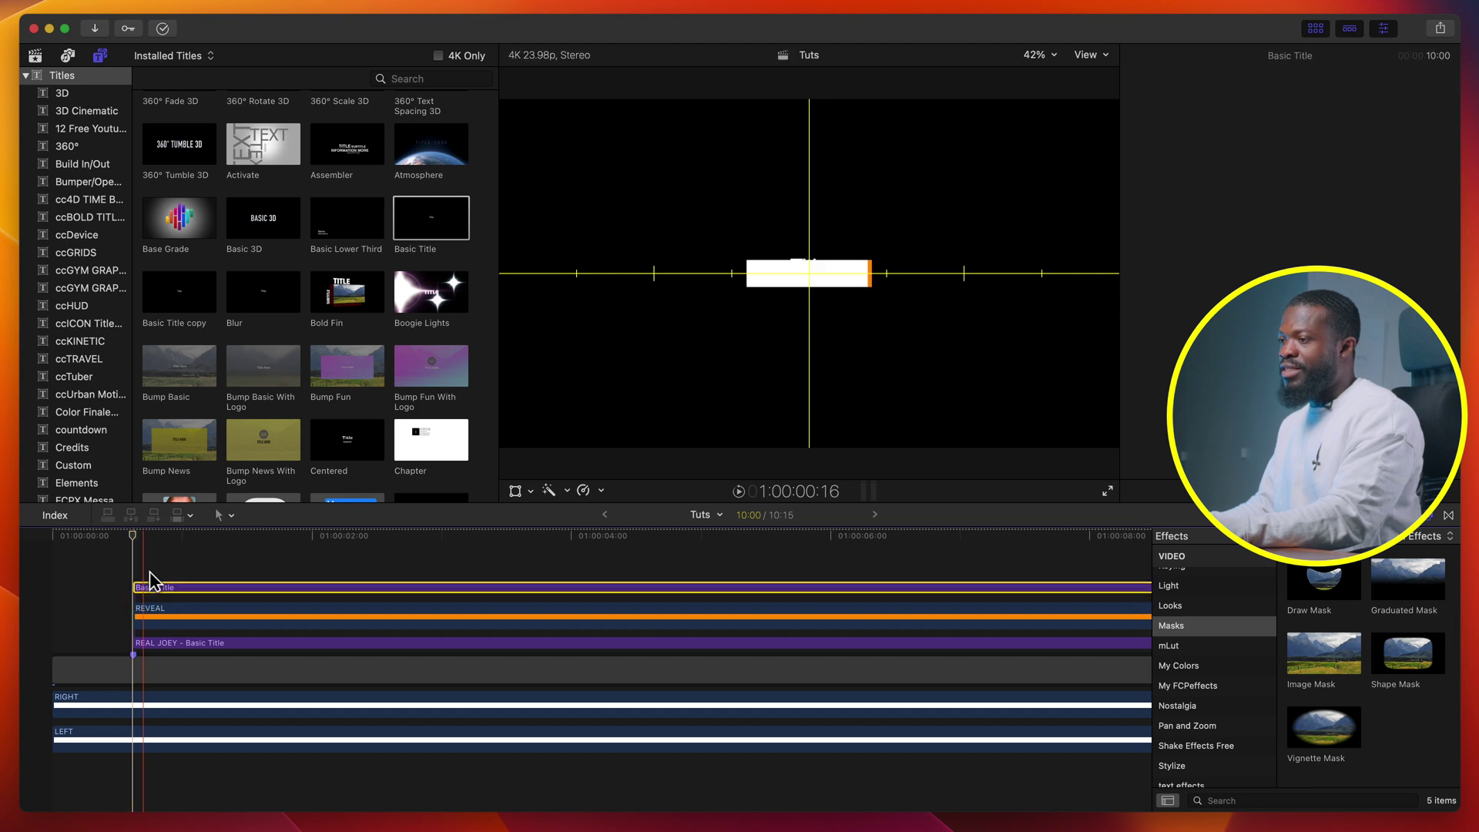
pyautogui.click(166, 573)
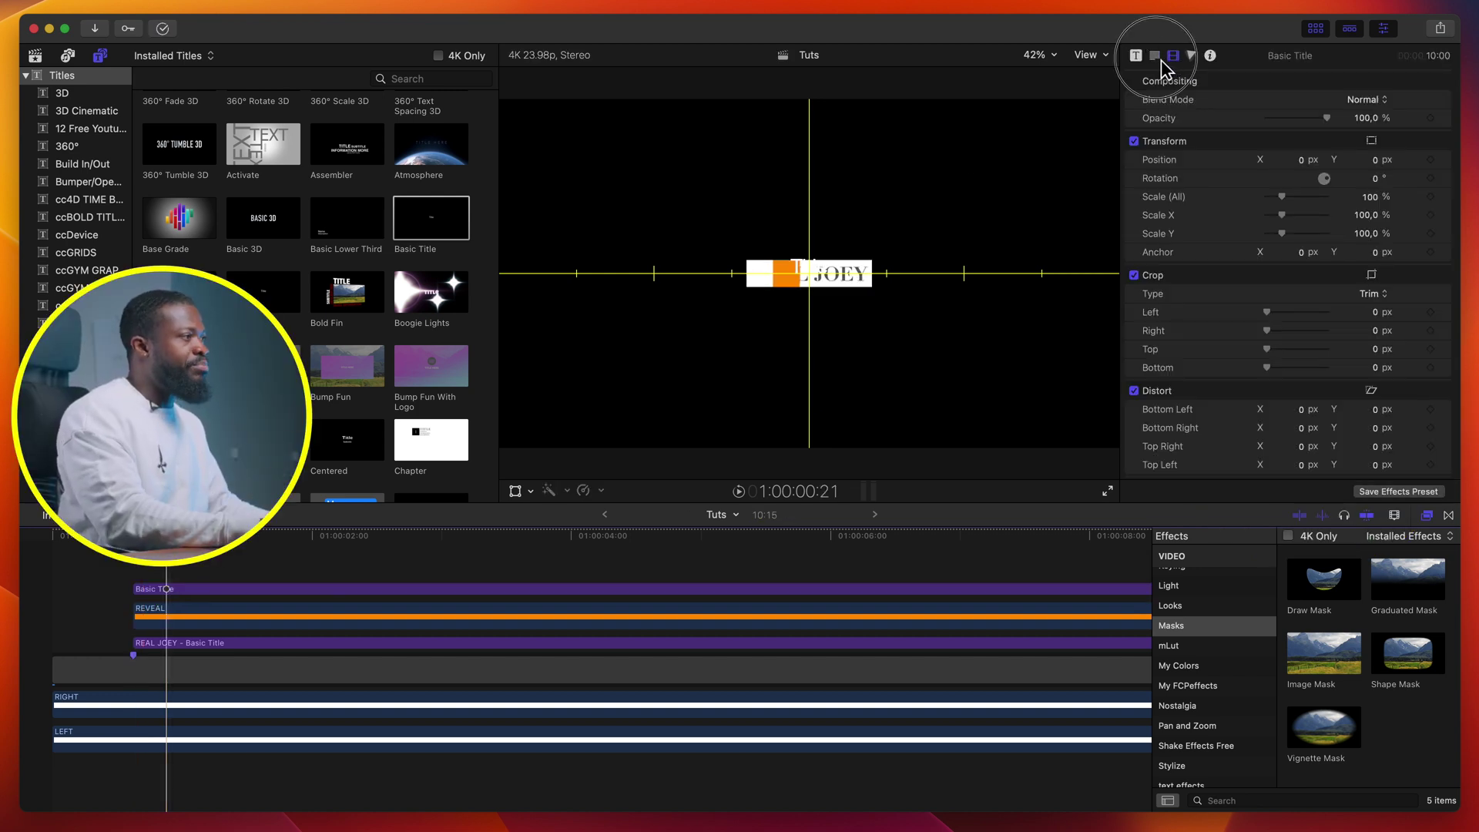
# - Set the new title's text face colour to red in the Text inspector
pyautogui.click(1159, 58)
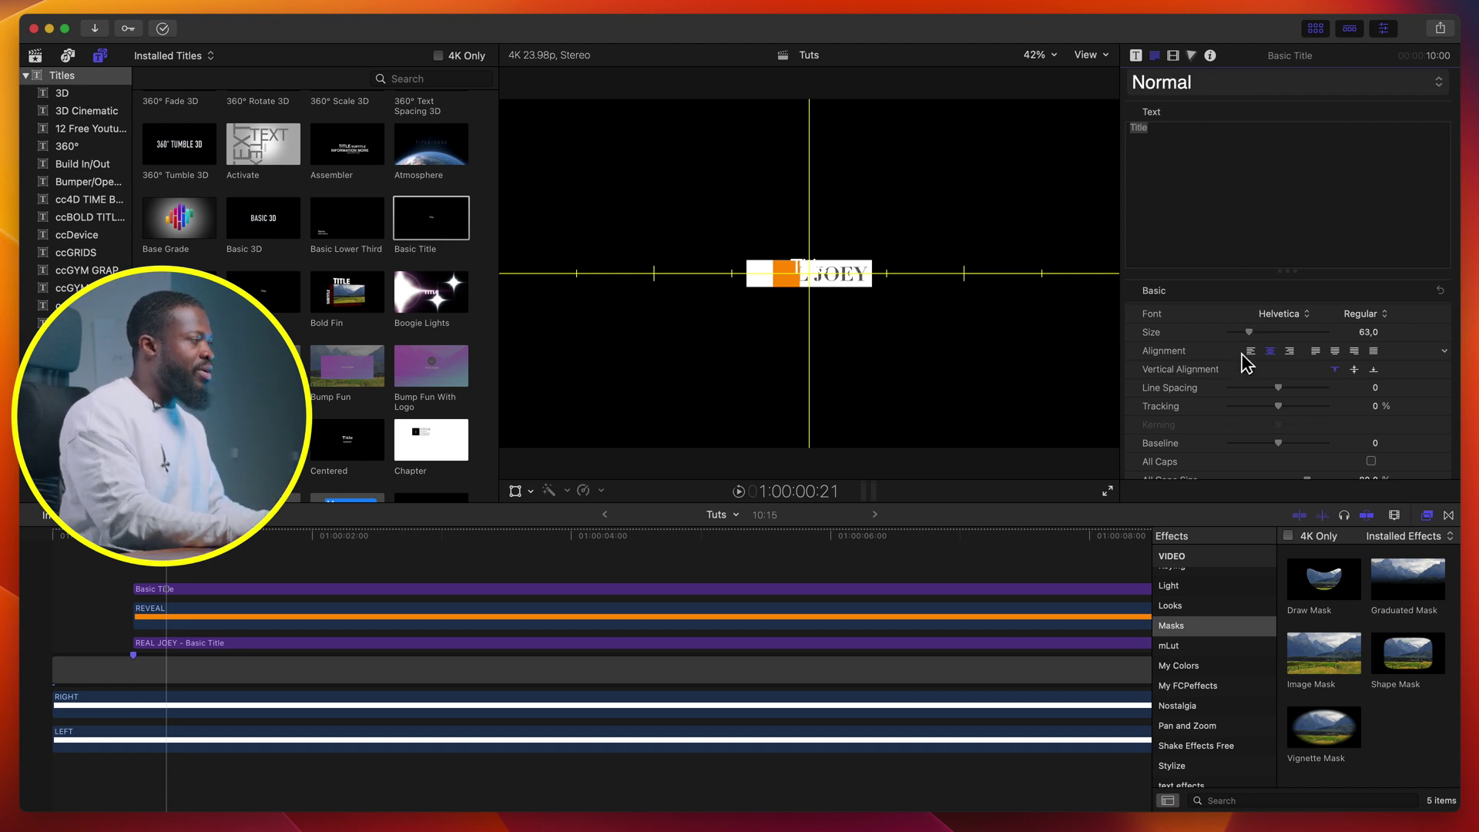
pyautogui.scroll(-10, 1244, 362)
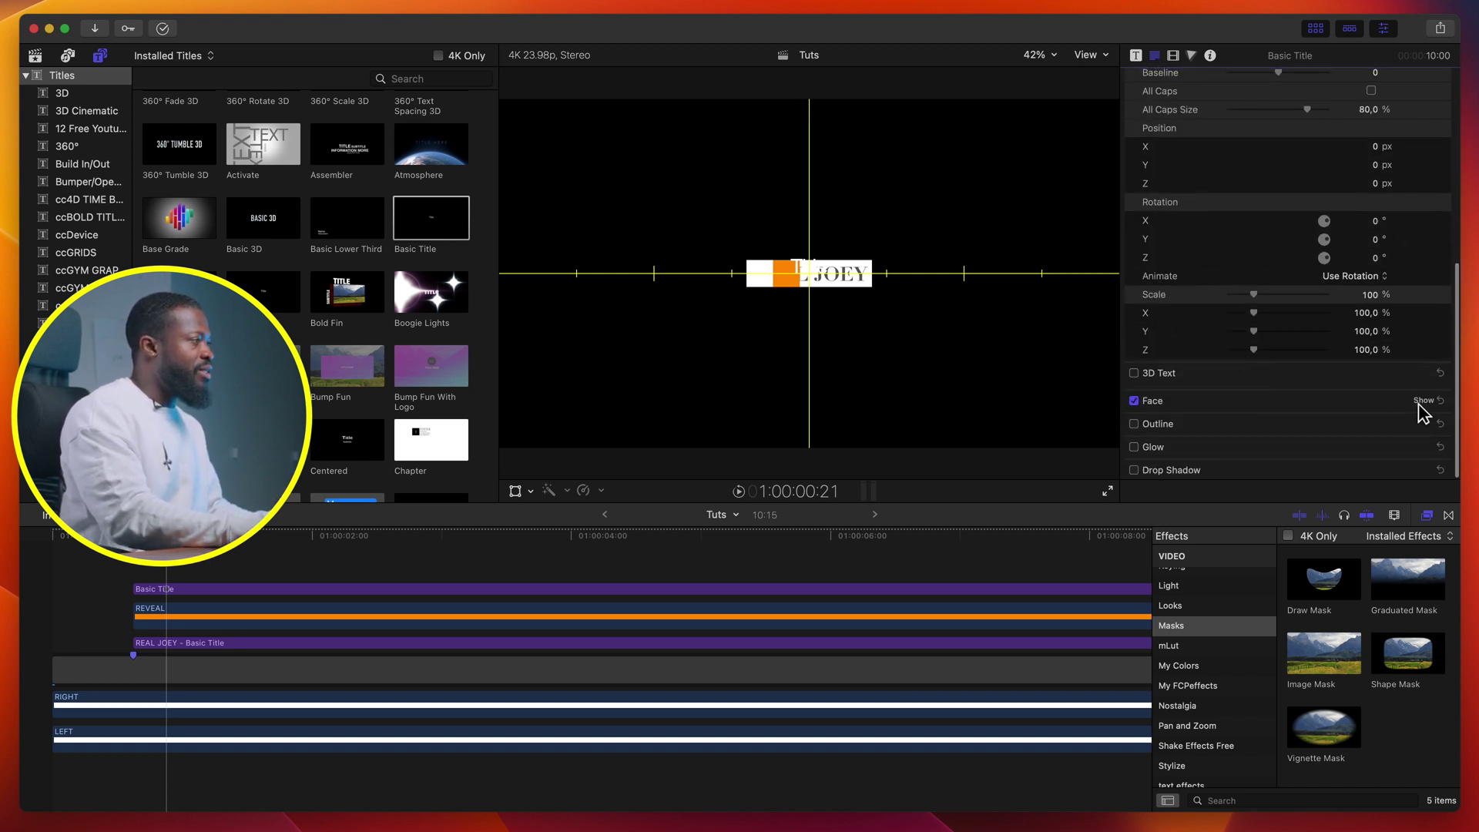
pyautogui.click(1370, 449)
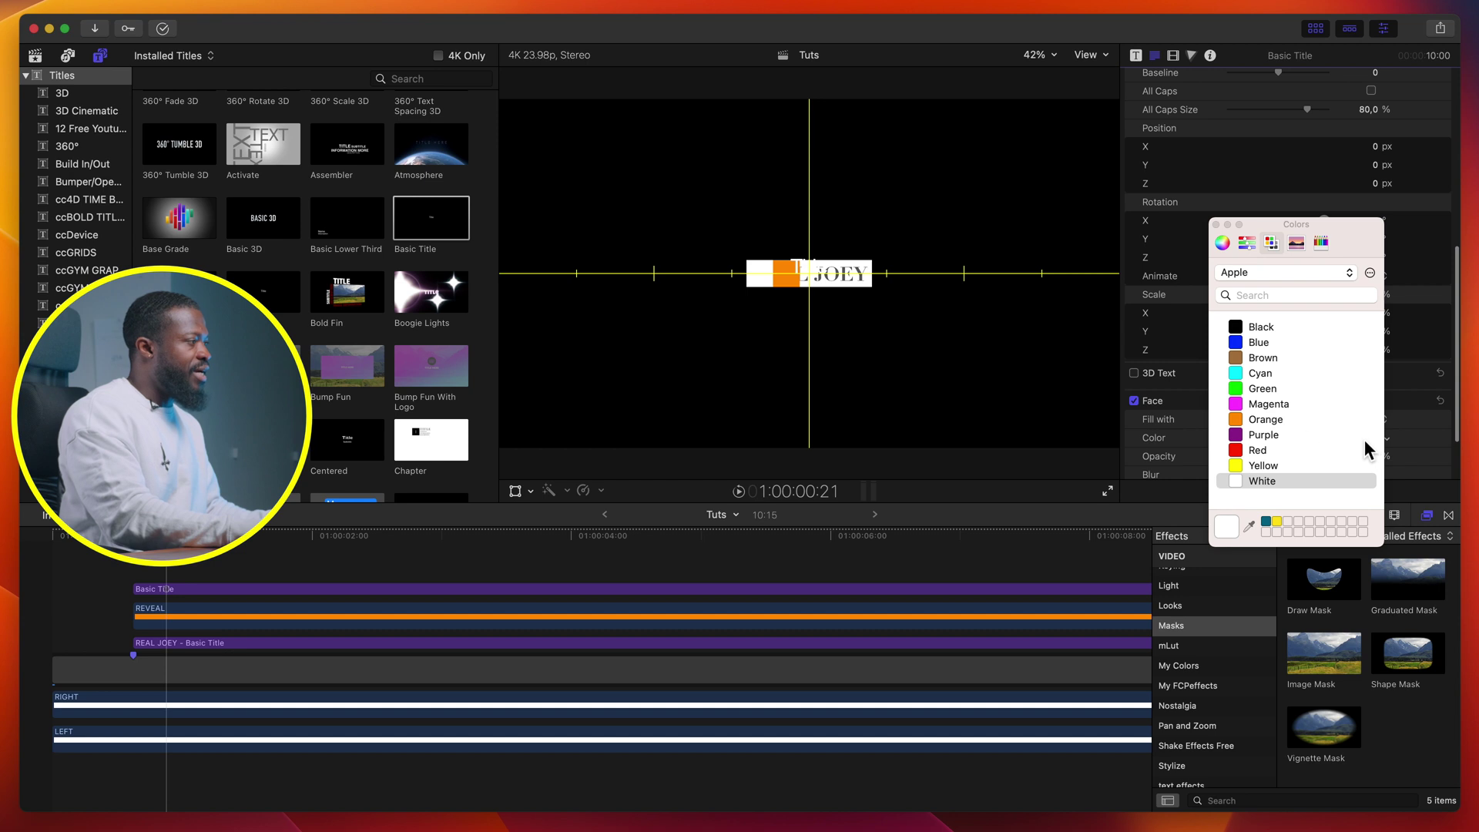
pyautogui.click(1238, 453)
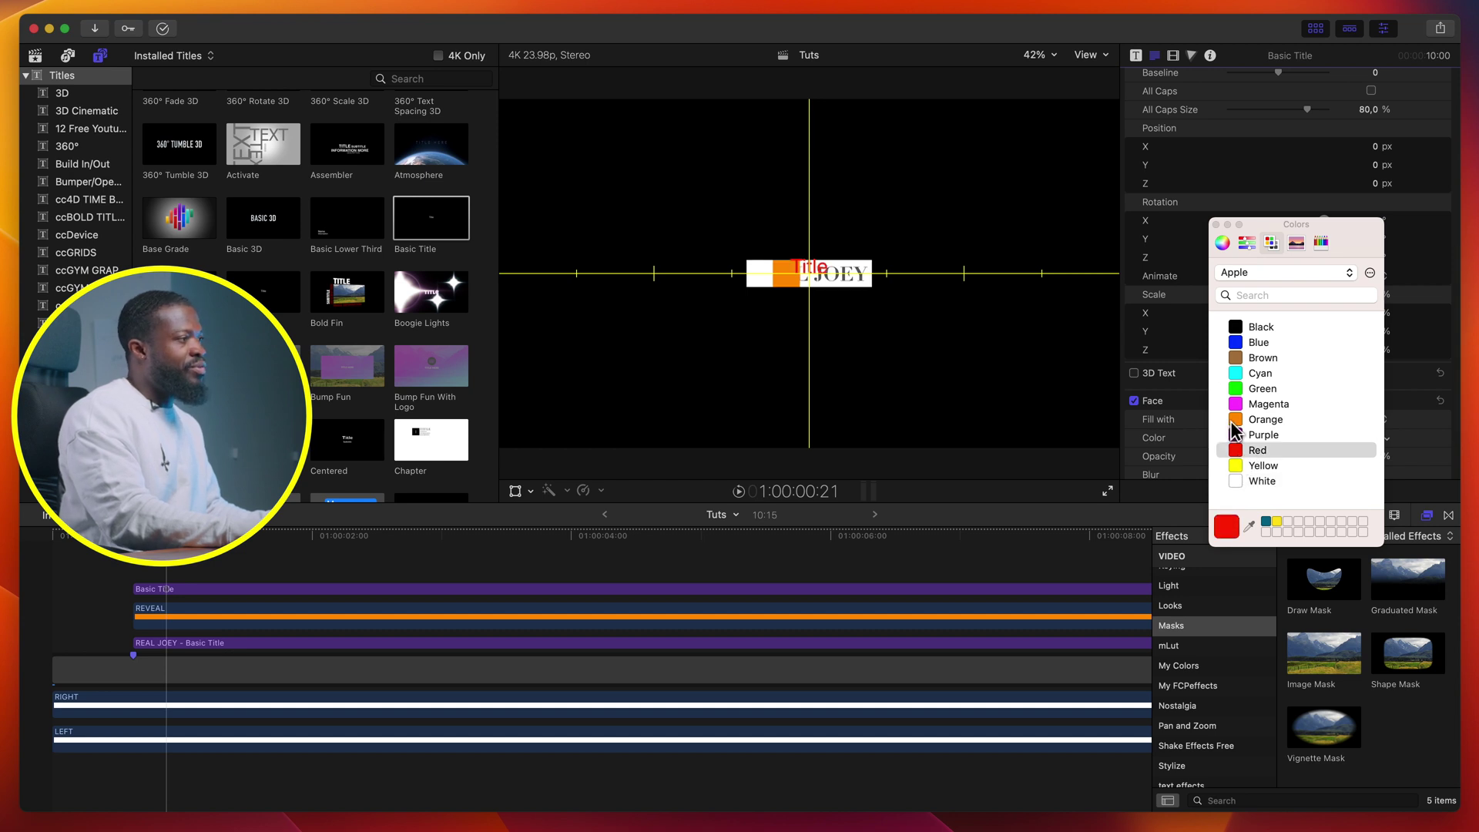
pyautogui.click(1216, 224)
pyautogui.scroll(10, 1162, 357)
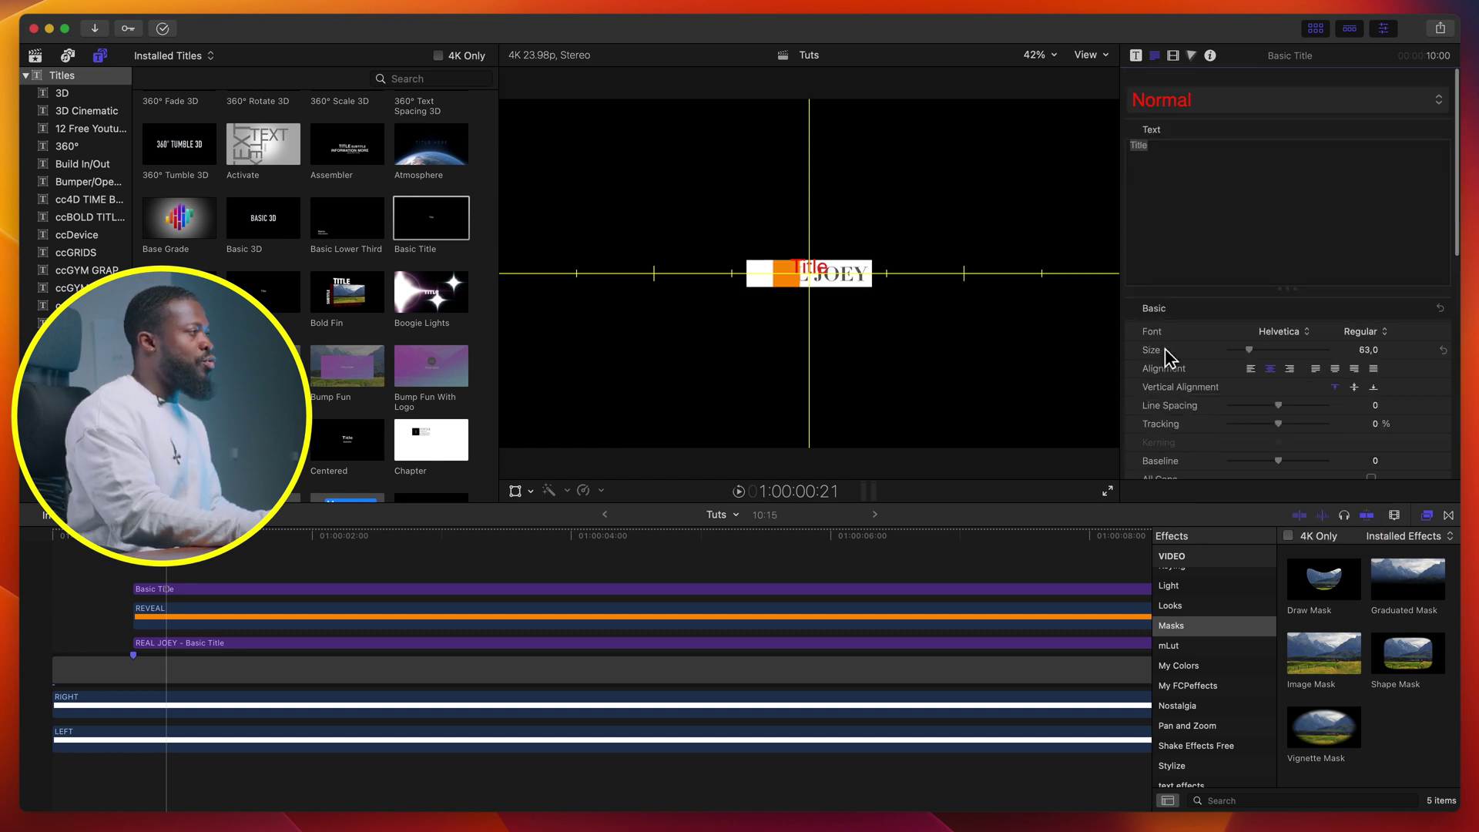
# - Change the title text to VIDEOGRAPHER in the Didot font at a smaller size
pyautogui.doubleClick(1179, 134)
pyautogui.write('VIDEOGRAPHER')
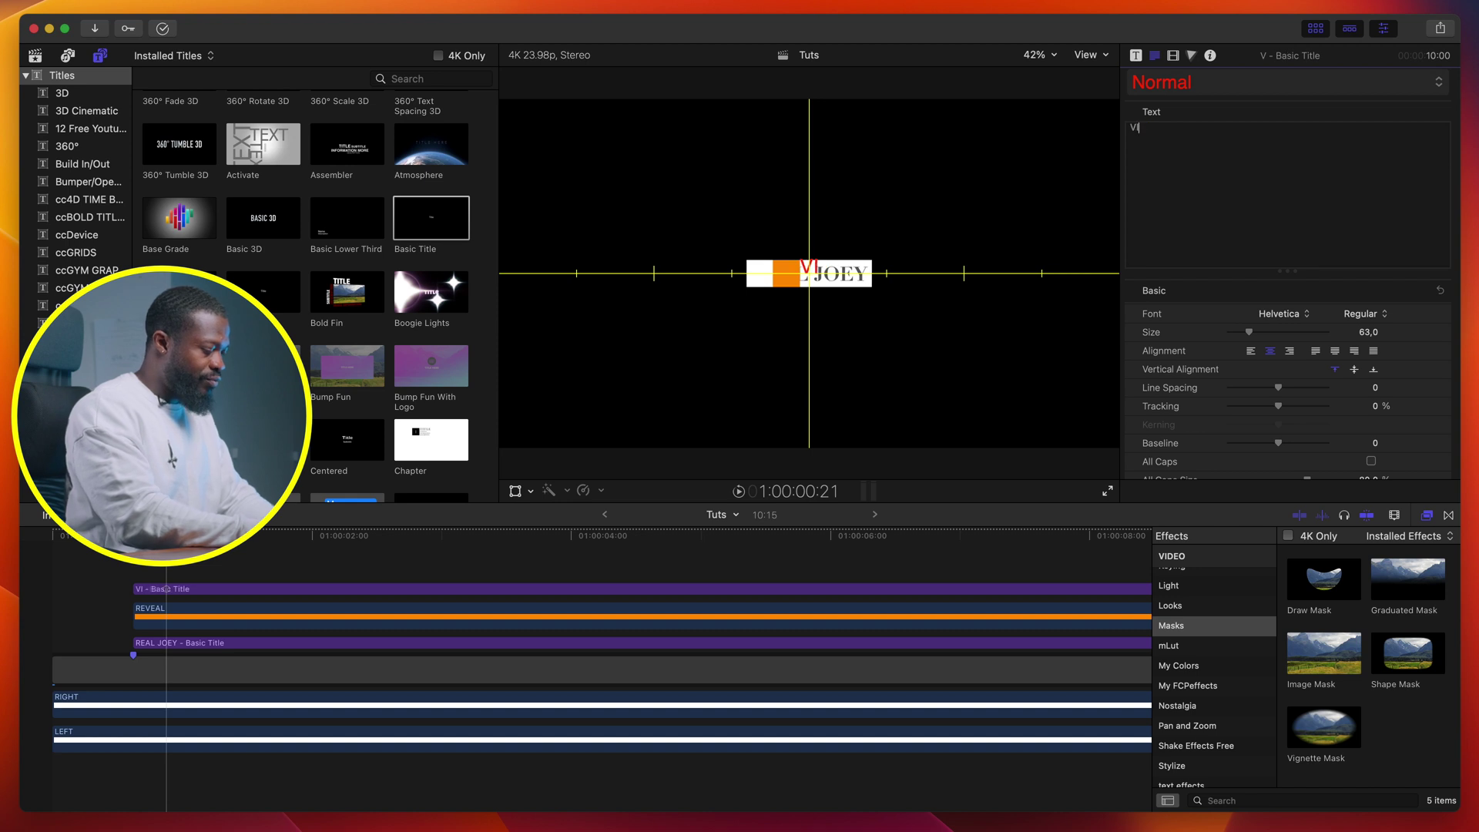
pyautogui.click(1284, 318)
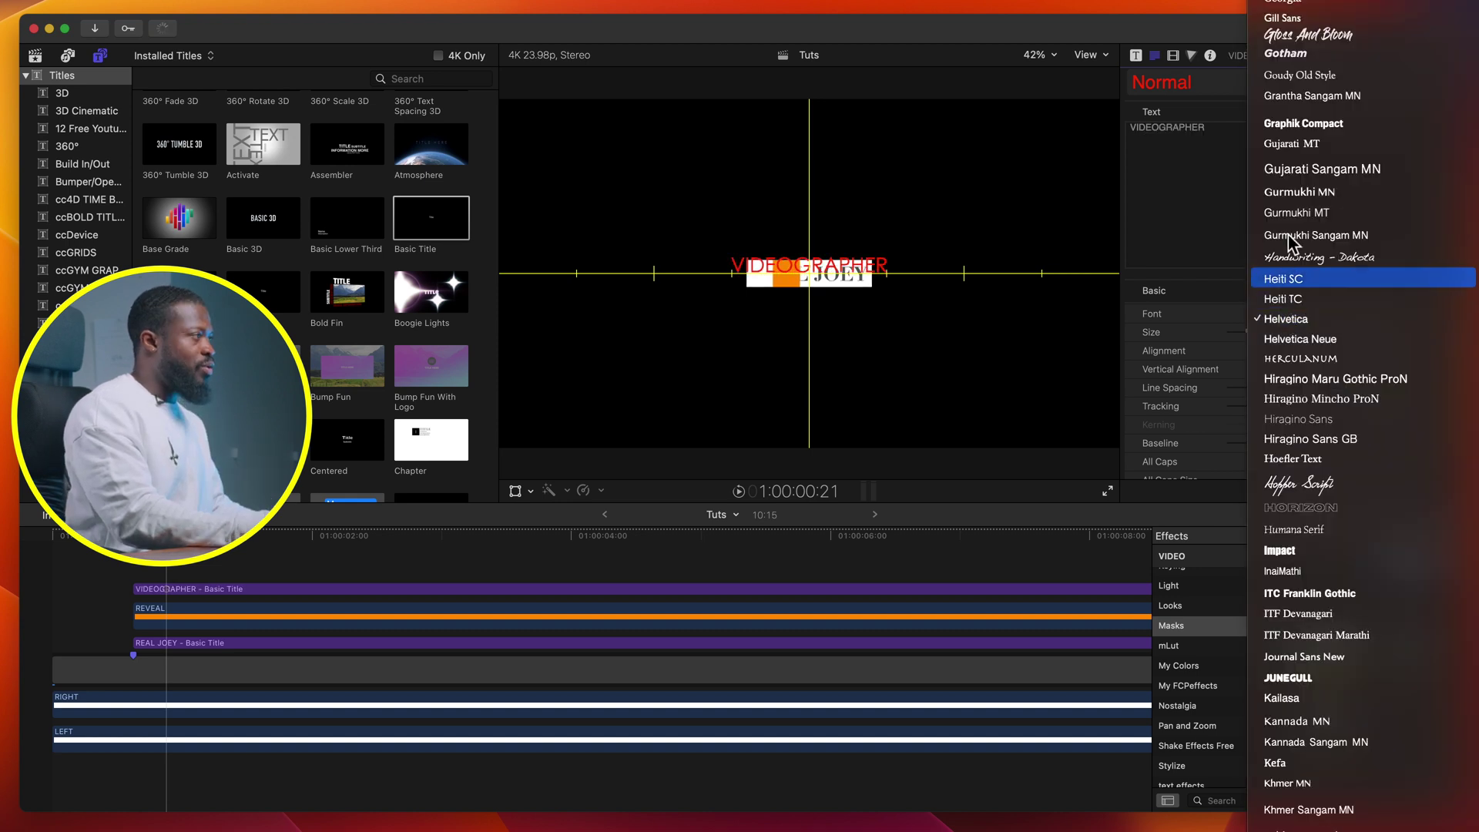
pyautogui.scroll(10, 1302, 116)
pyautogui.scroll(1, 1301, 108)
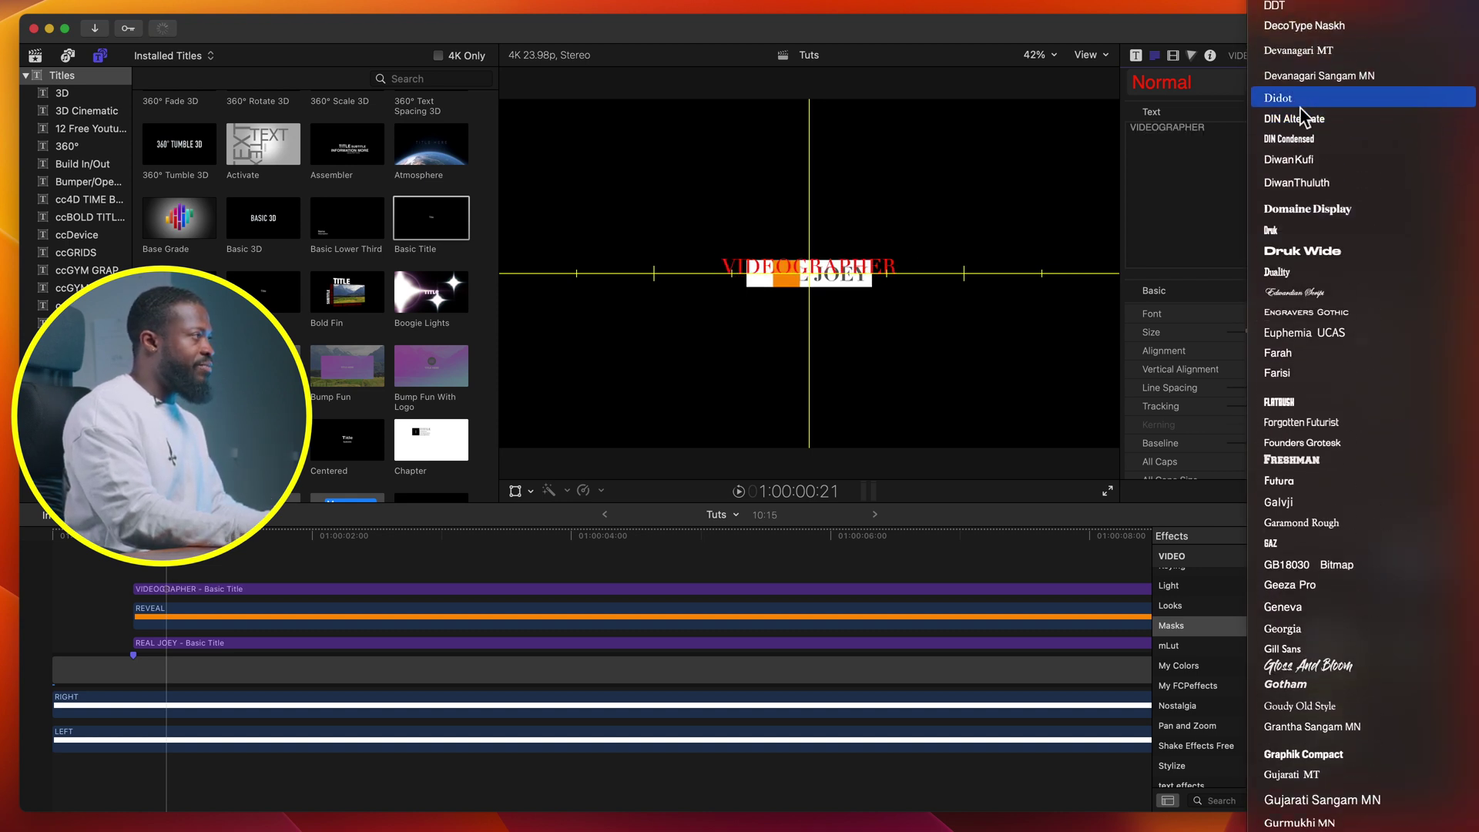
pyautogui.click(1300, 100)
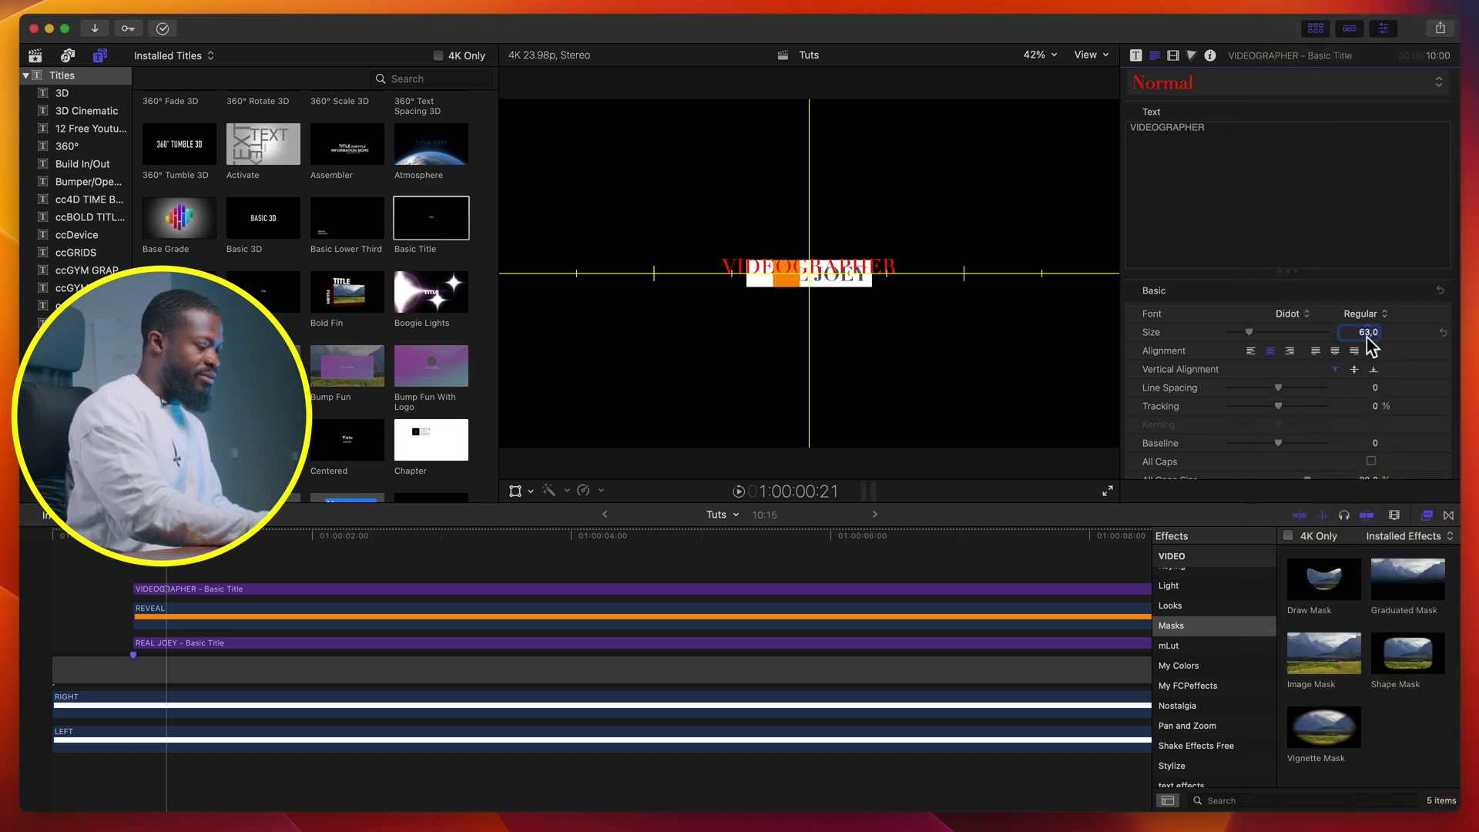
pyautogui.write('40')
pyautogui.press('Return')
# - Move VIDEOGRAPHER just below JOEY and make its text white
pyautogui.moveTo(818, 273); pyautogui.dragTo(819, 307)
pyautogui.scroll(-10, 1337, 385)
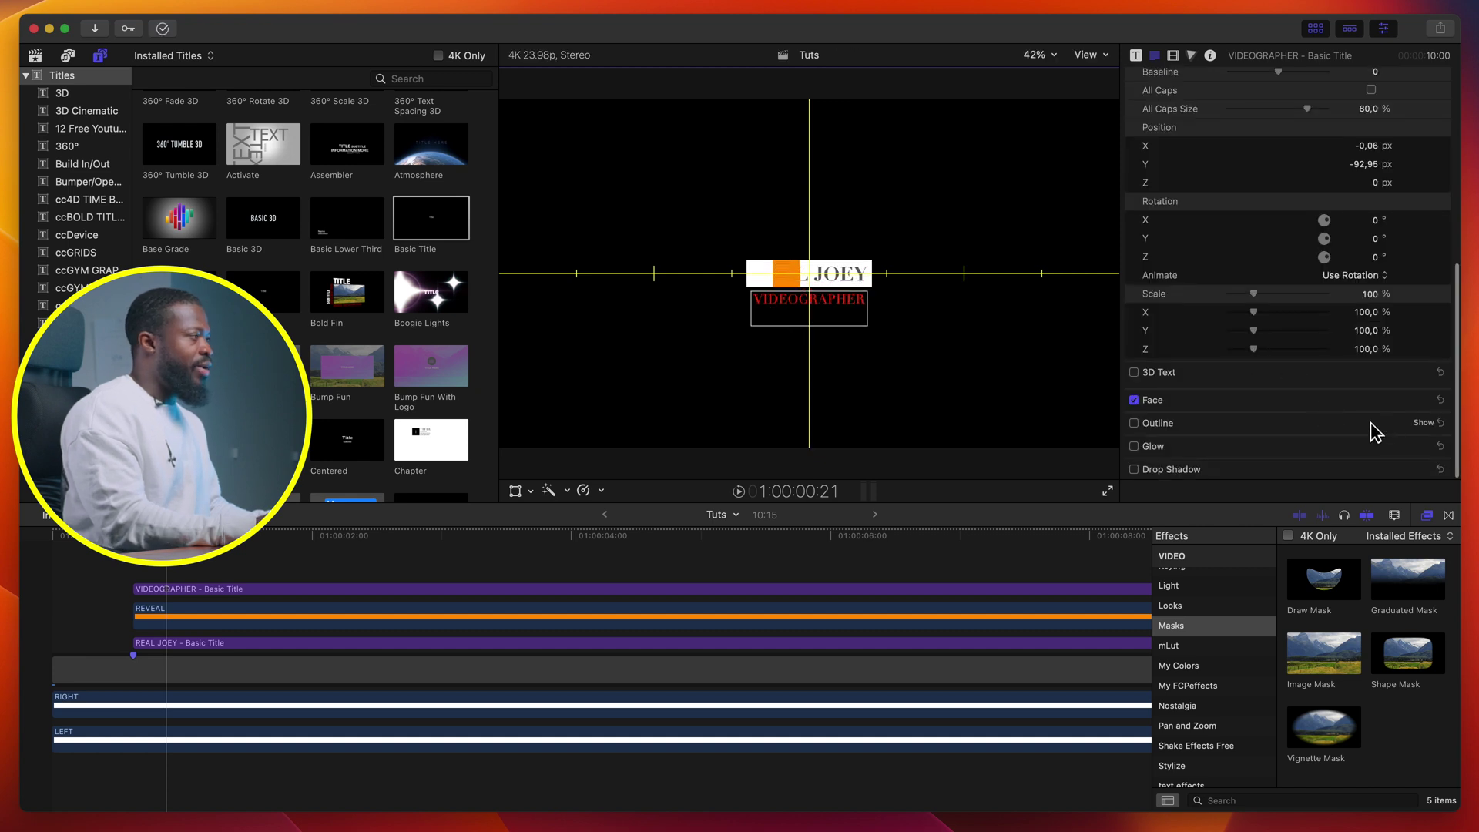
pyautogui.click(1363, 439)
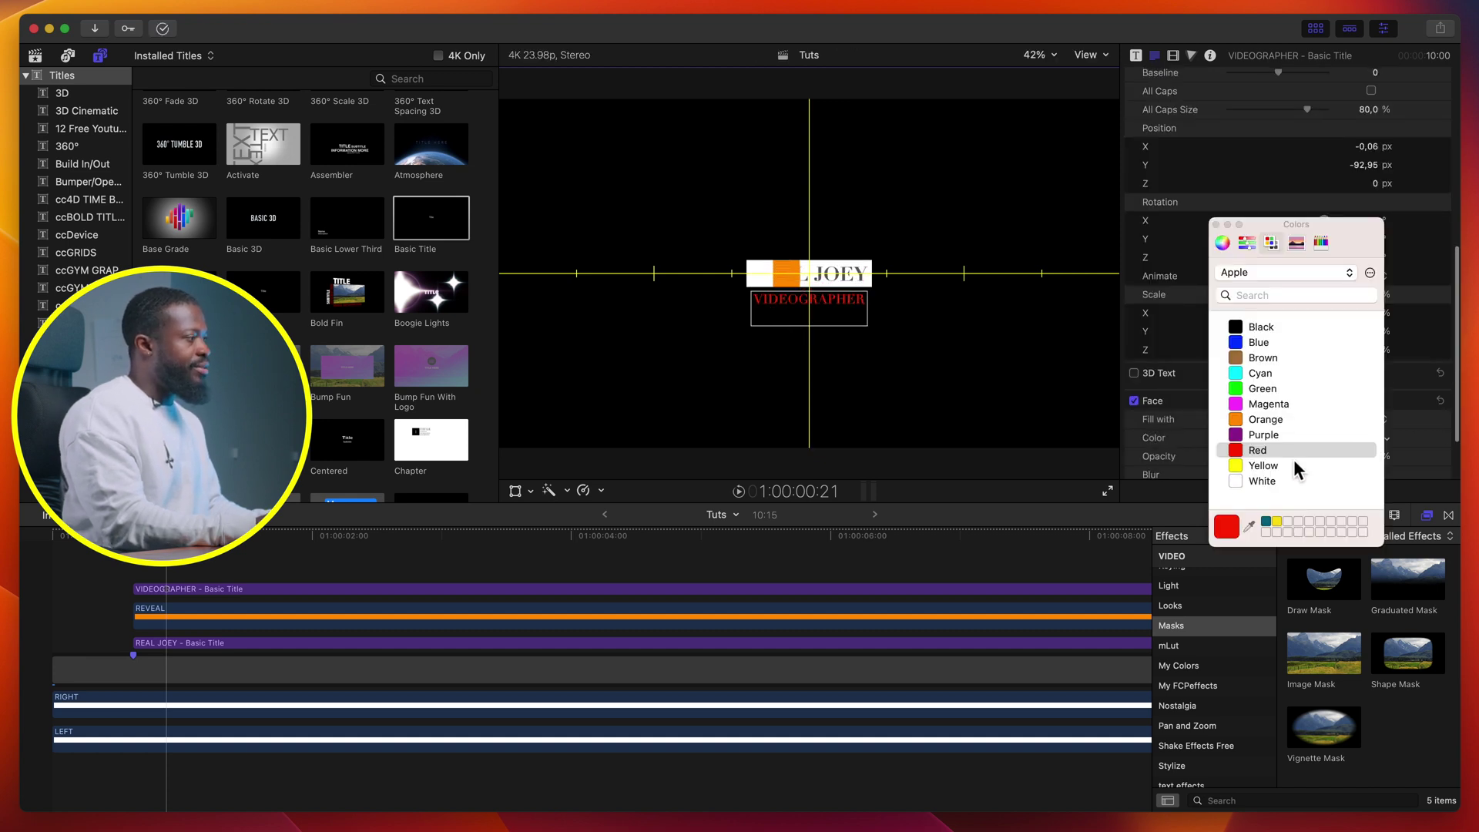
pyautogui.click(1236, 481)
pyautogui.click(158, 588)
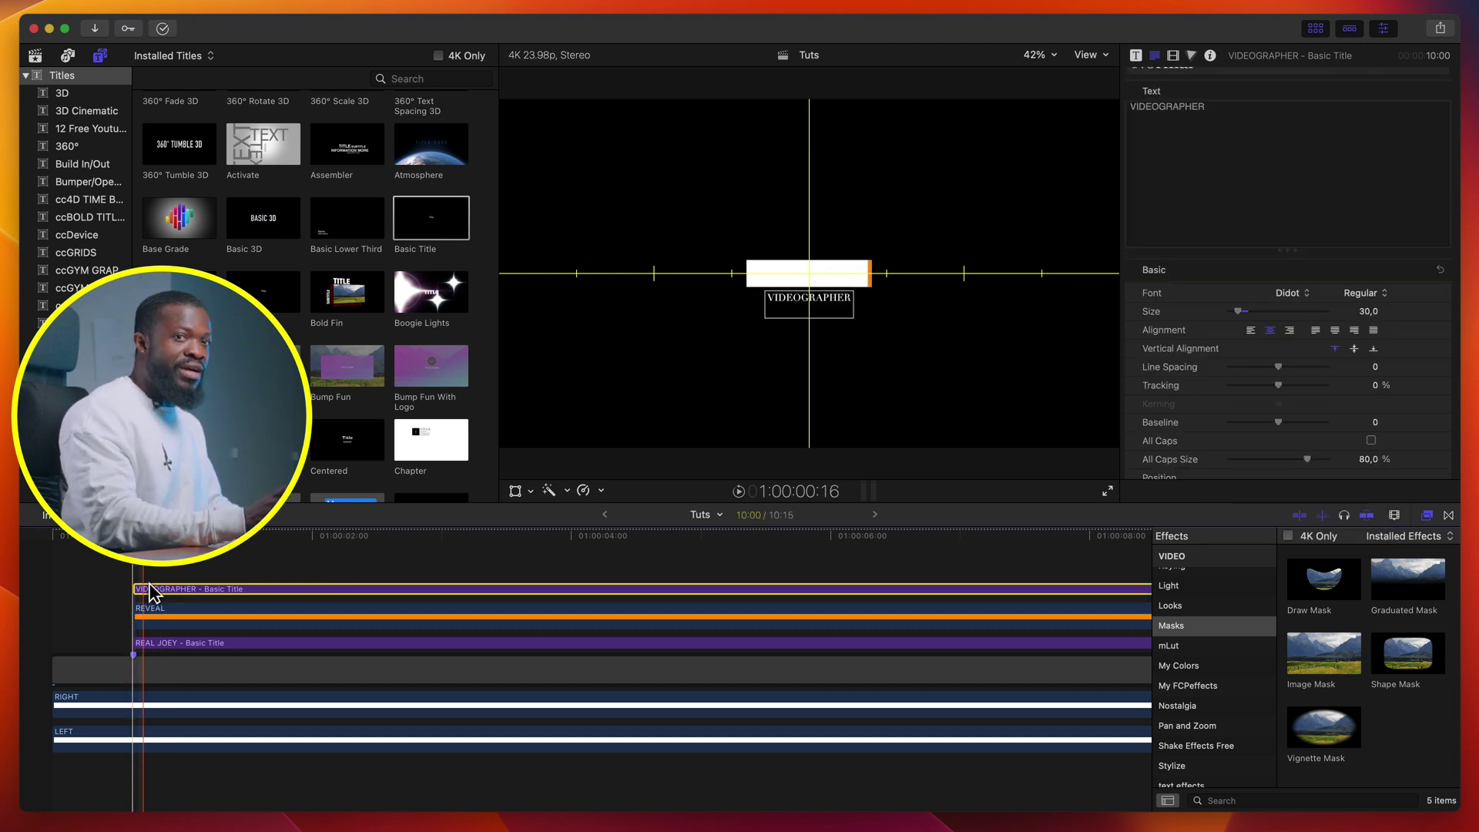
# - Keyframe VIDEOGRAPHER's Position so it slides down into place, and move its clip below LEFT
pyautogui.click(1175, 57)
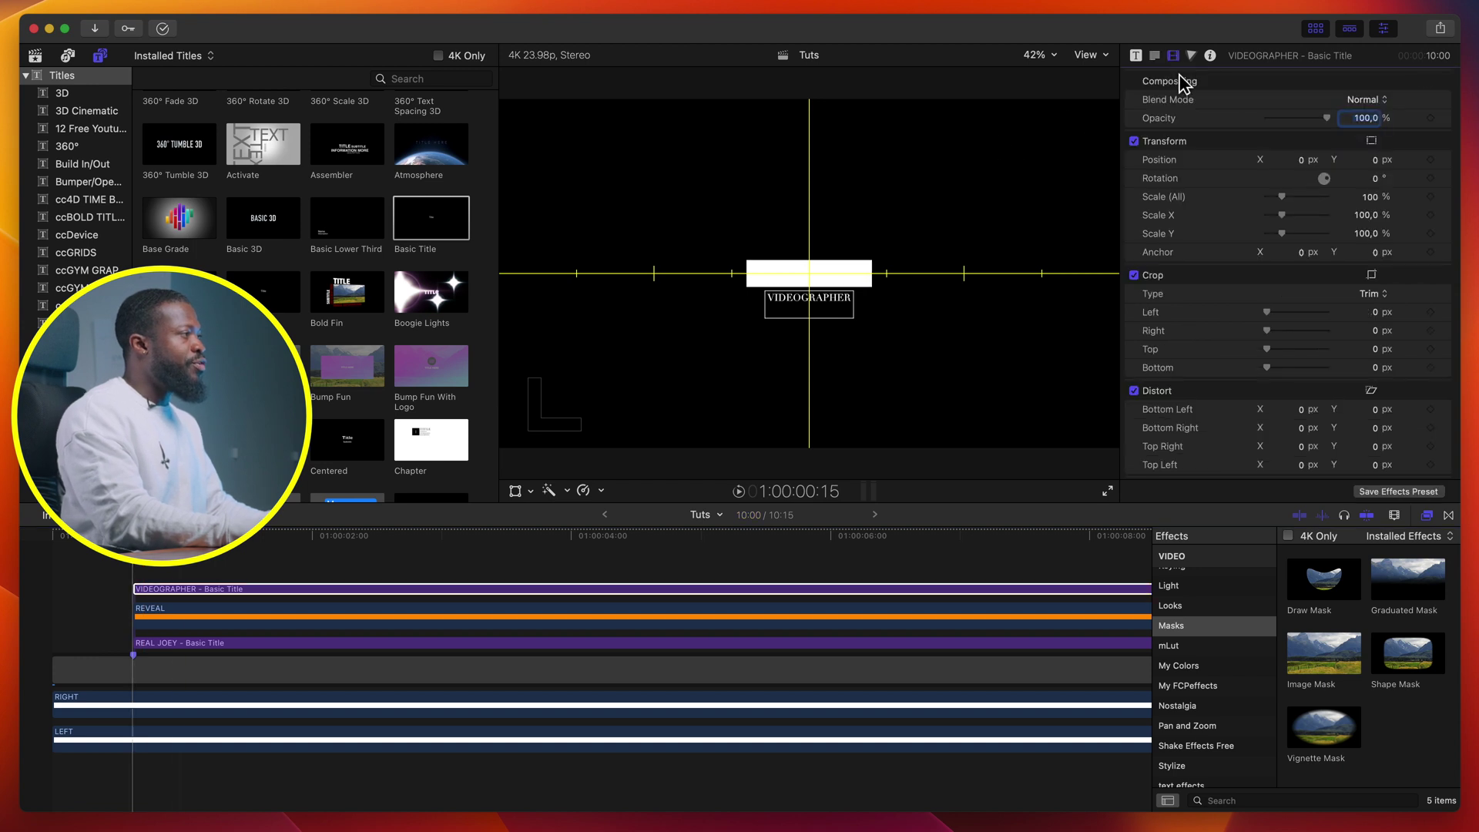
pyautogui.click(1430, 160)
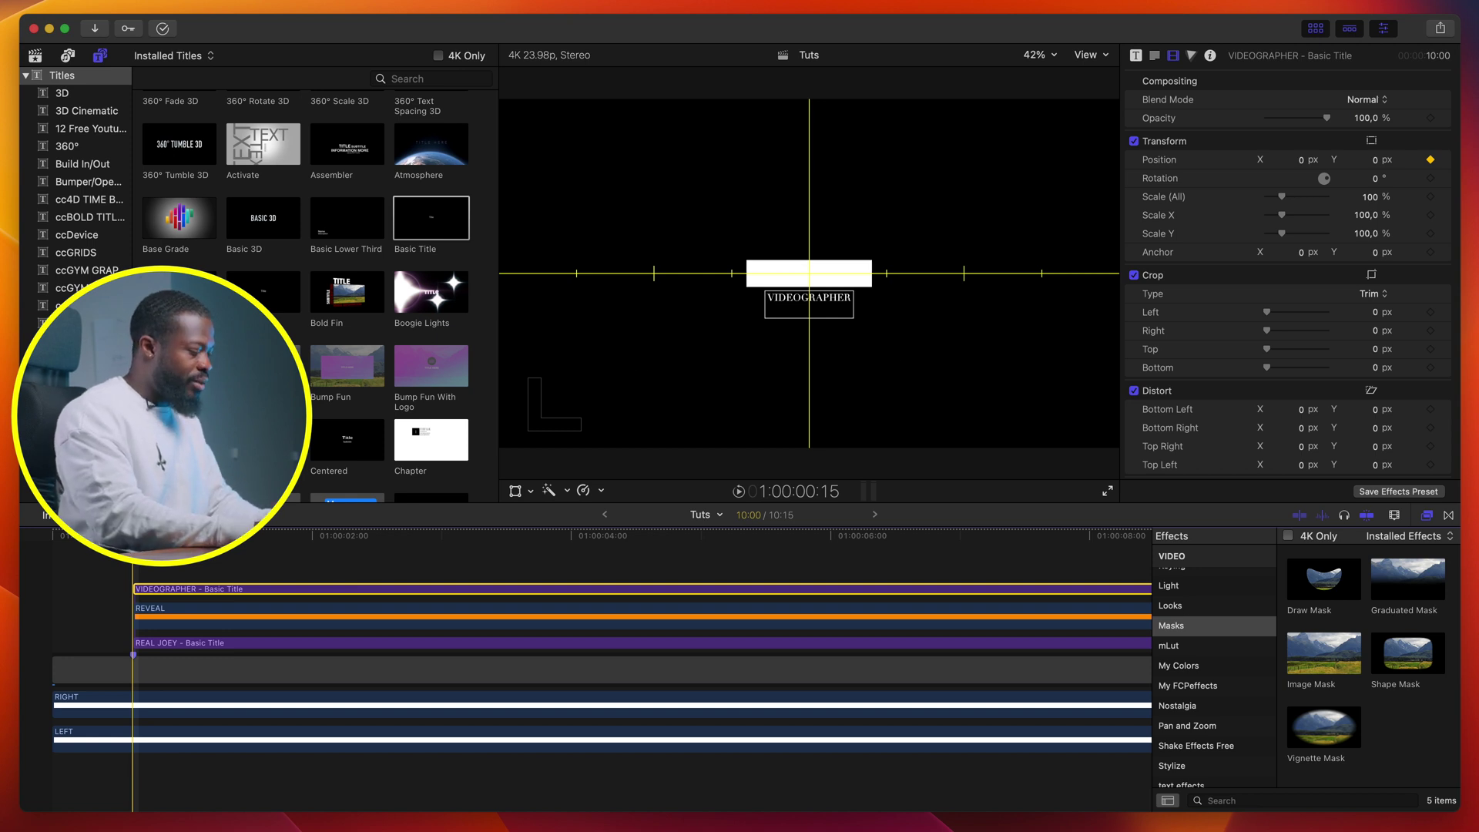
pyautogui.hotkey('shift', 'Right')
pyautogui.hotkey('shift', 'Right')
pyautogui.press('Right')
pyautogui.press('Right')
pyautogui.press('Right')
pyautogui.press('Right')
pyautogui.press('Right')
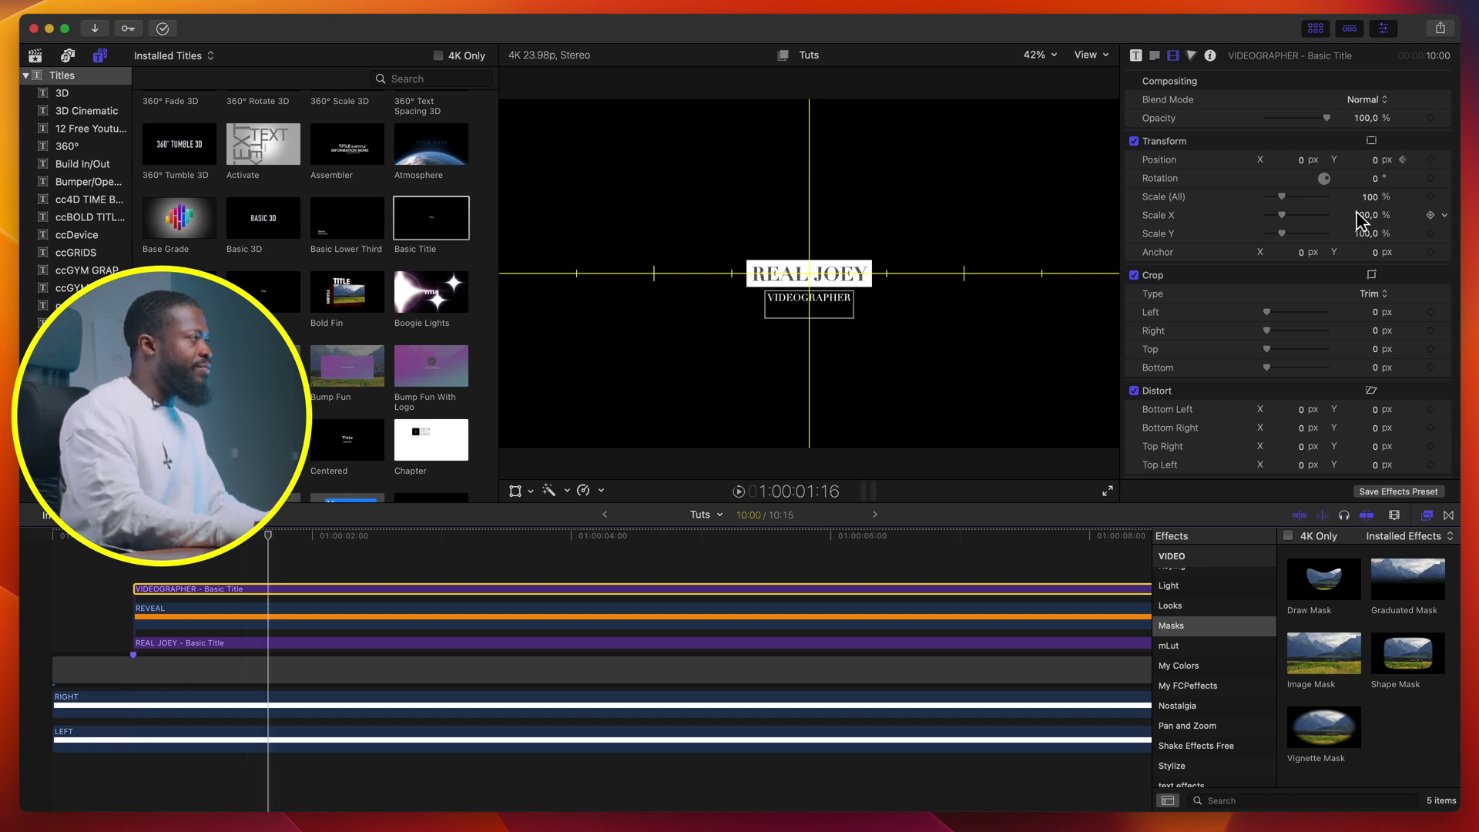
pyautogui.click(1431, 160)
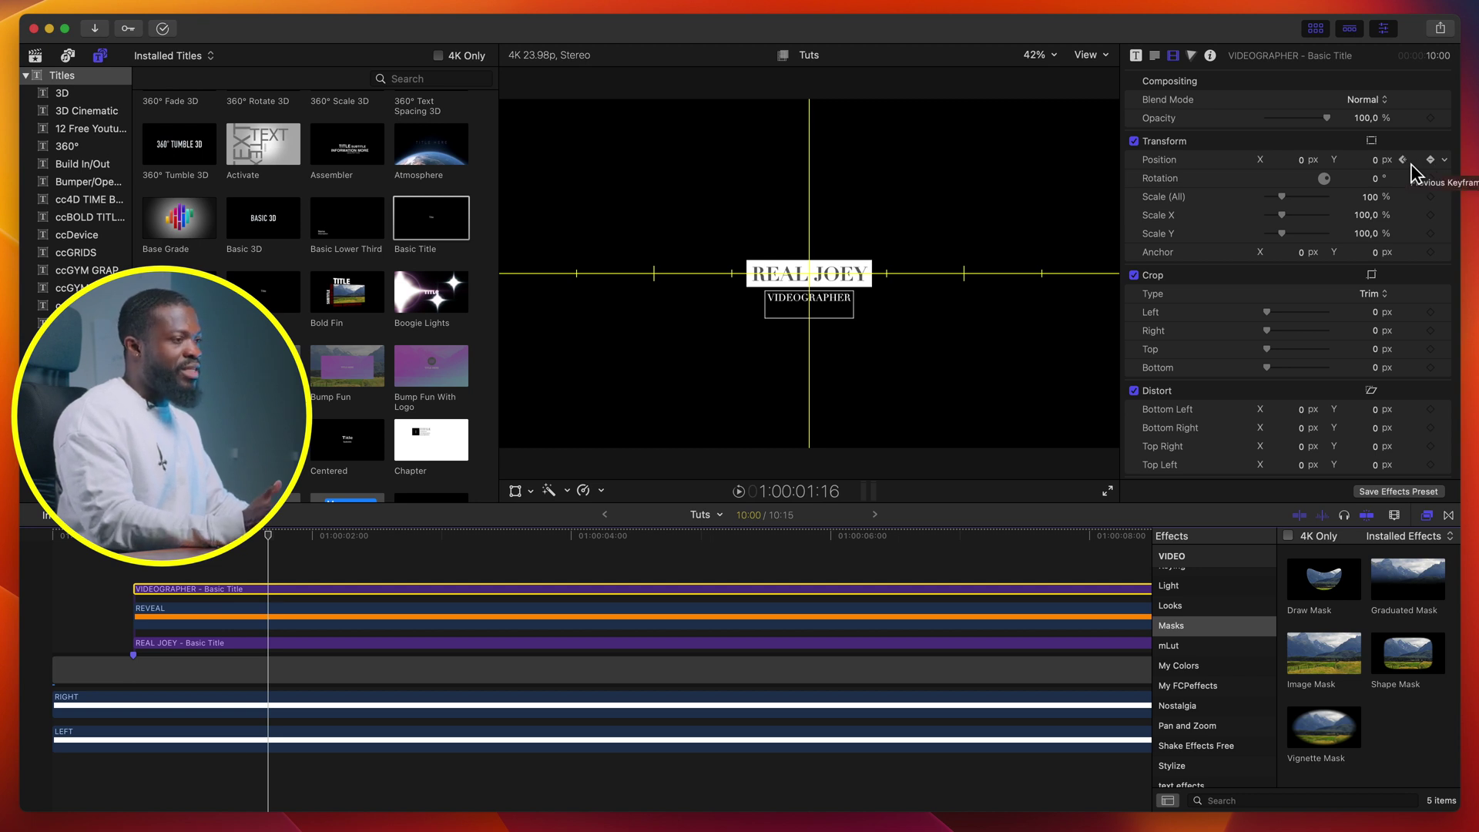
pyautogui.click(1401, 160)
pyautogui.click(1376, 160)
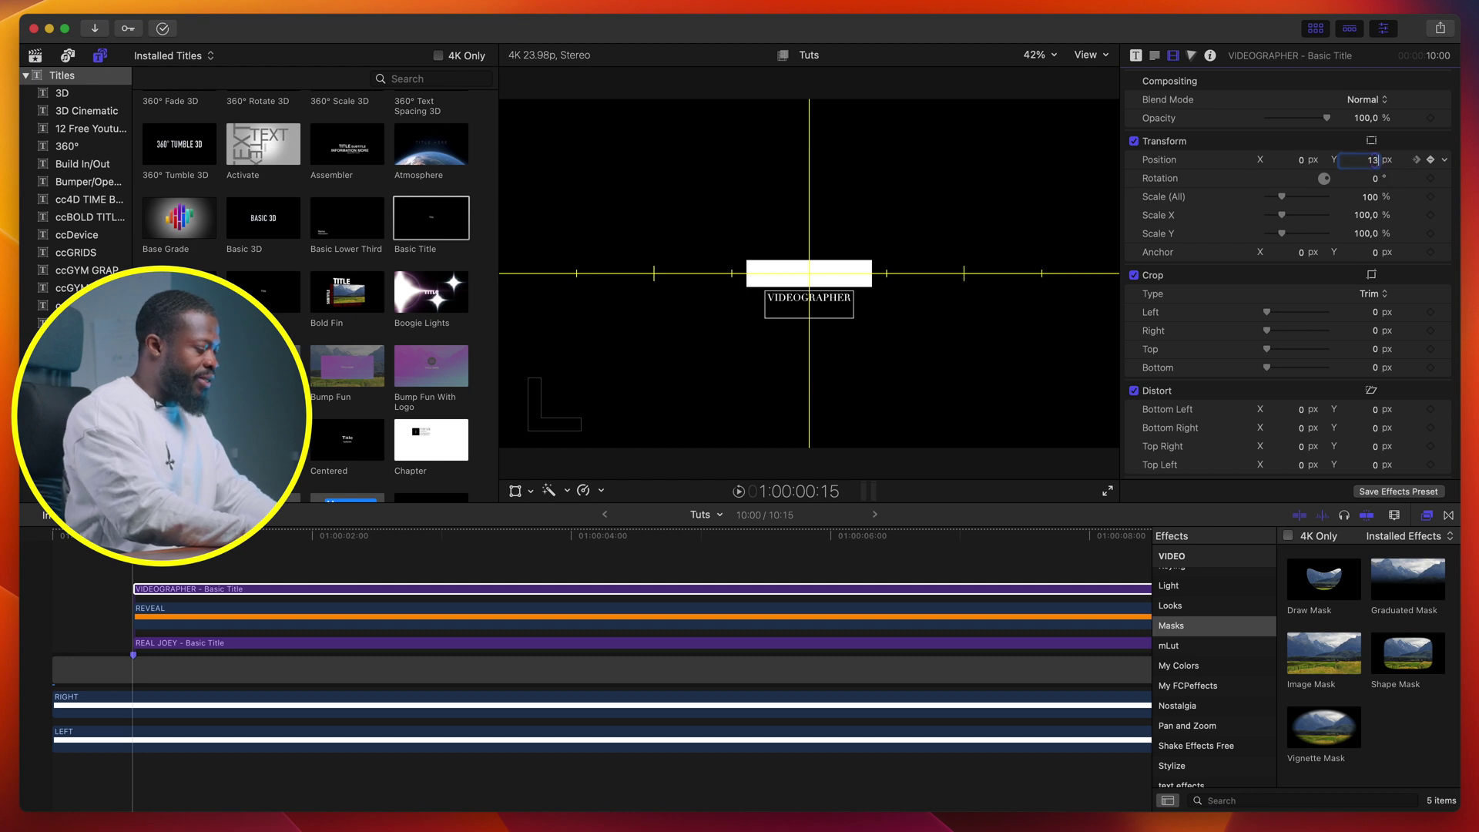
pyautogui.click(173, 588)
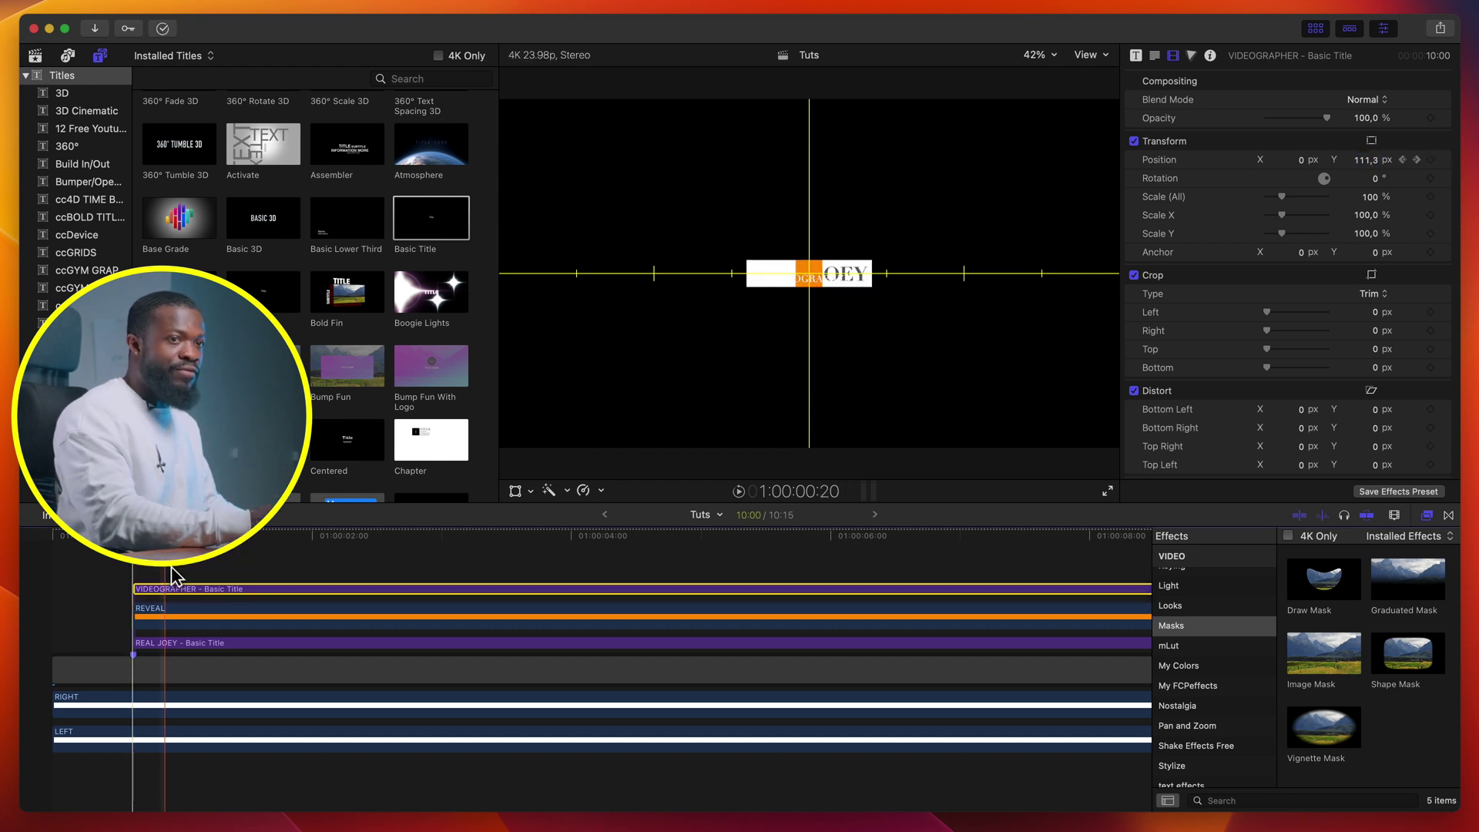
pyautogui.moveTo(172, 590); pyautogui.dragTo(171, 782)
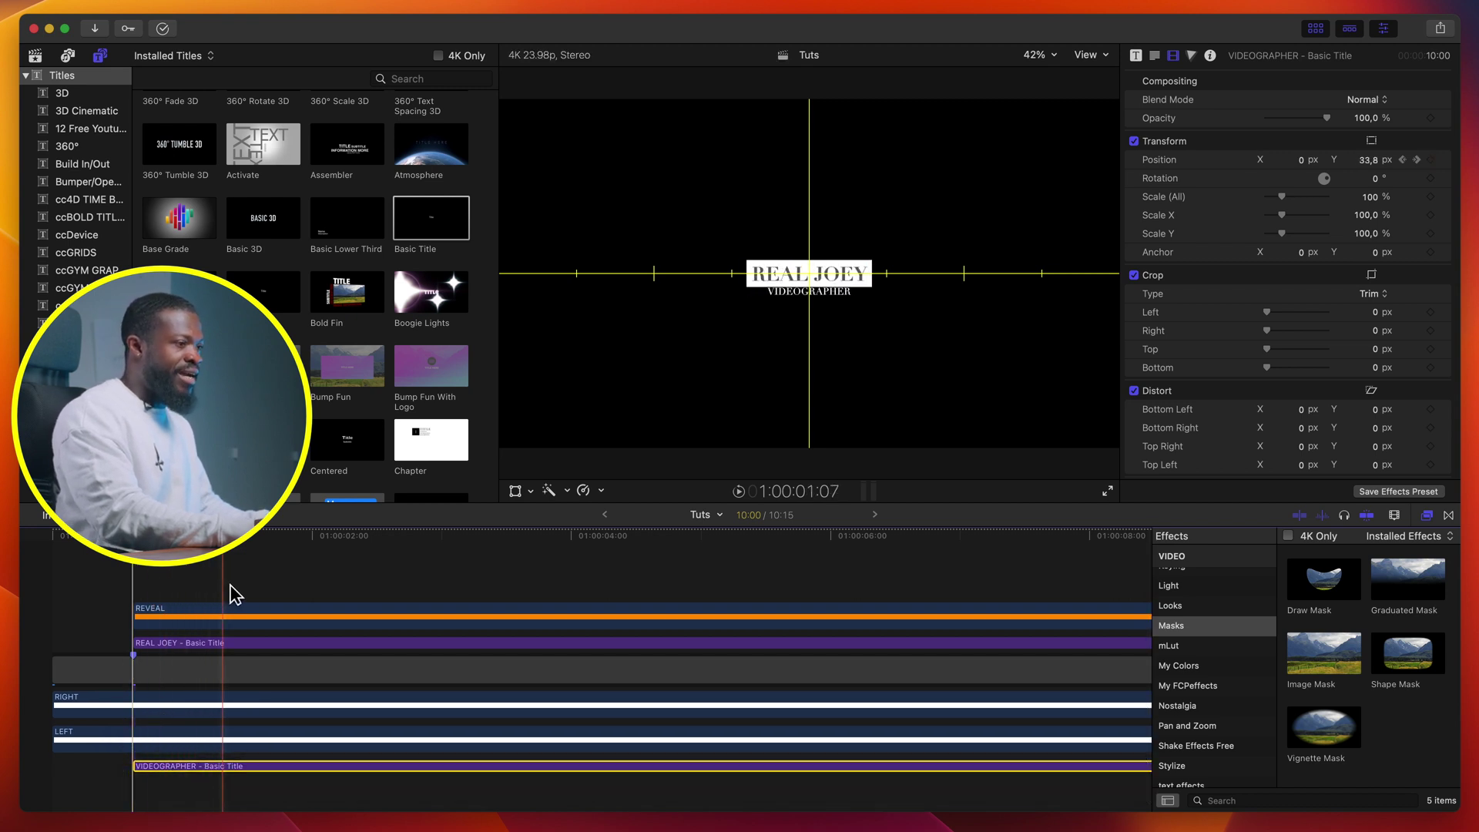
# - Turn off View > Show Horizon and play the lower-third animation from the start
pyautogui.click(328, 616)
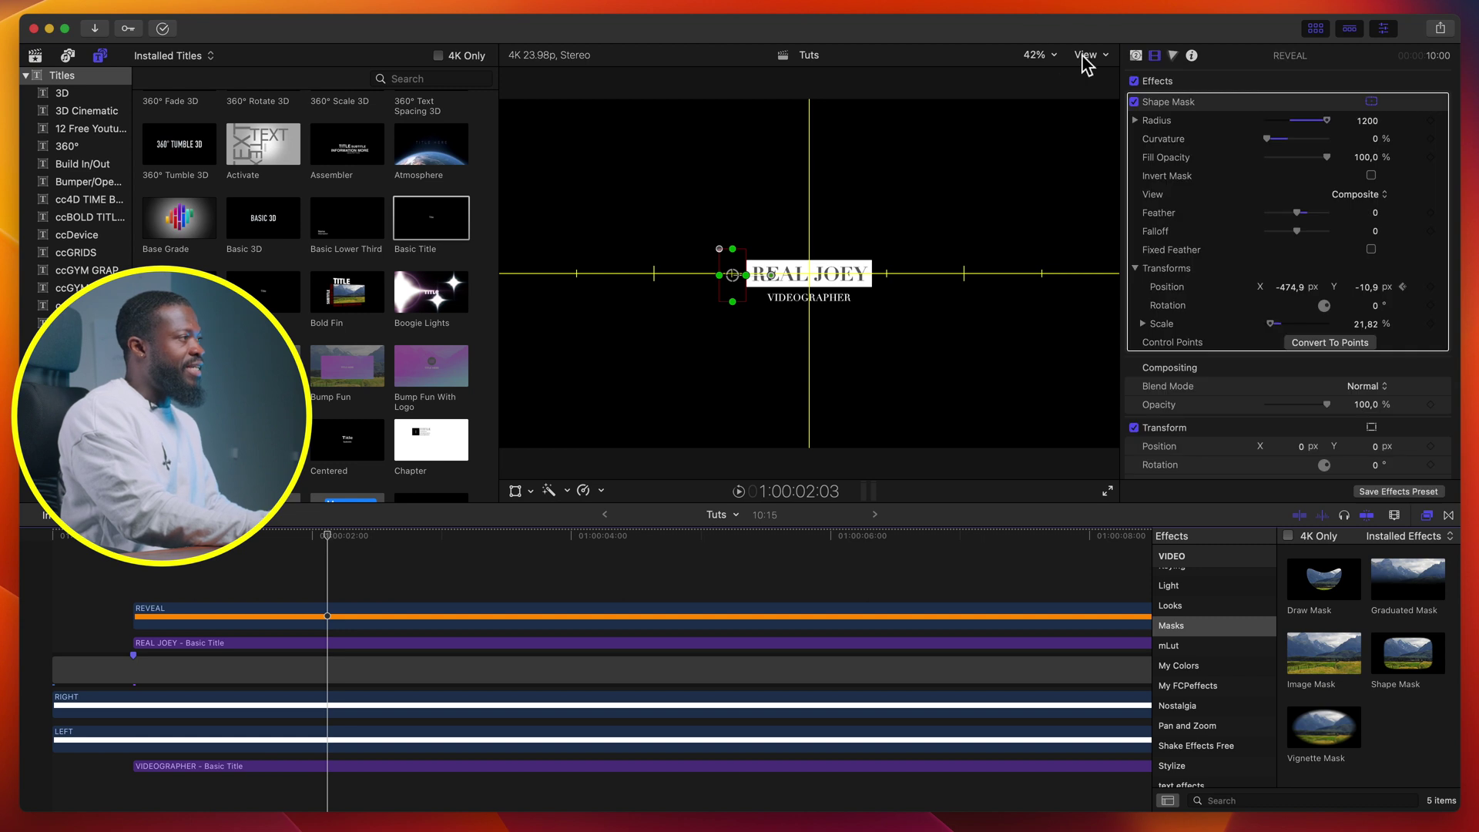
pyautogui.click(1086, 55)
pyautogui.click(1117, 413)
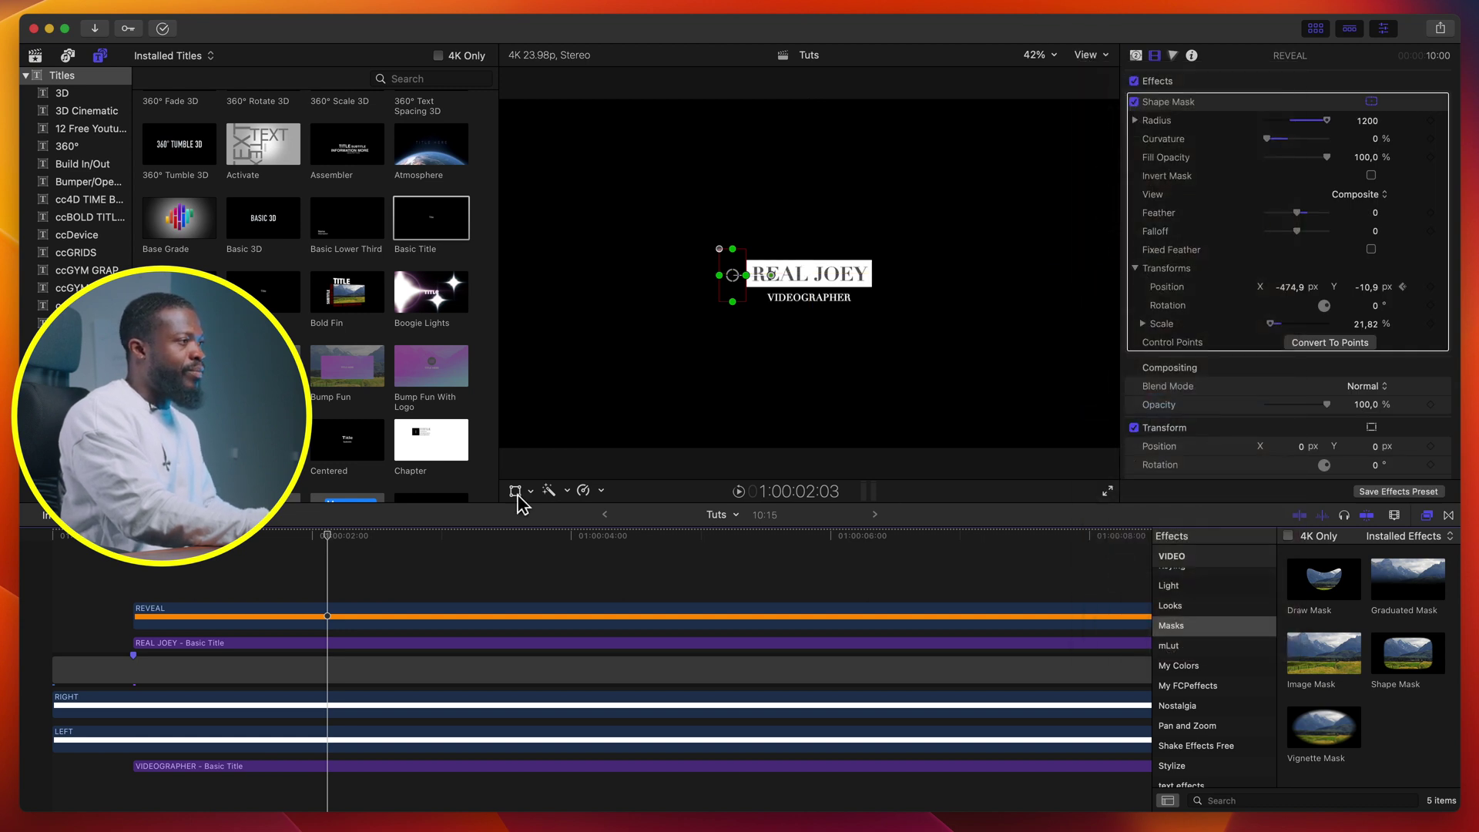
pyautogui.click(48, 604)
pyautogui.press('space')
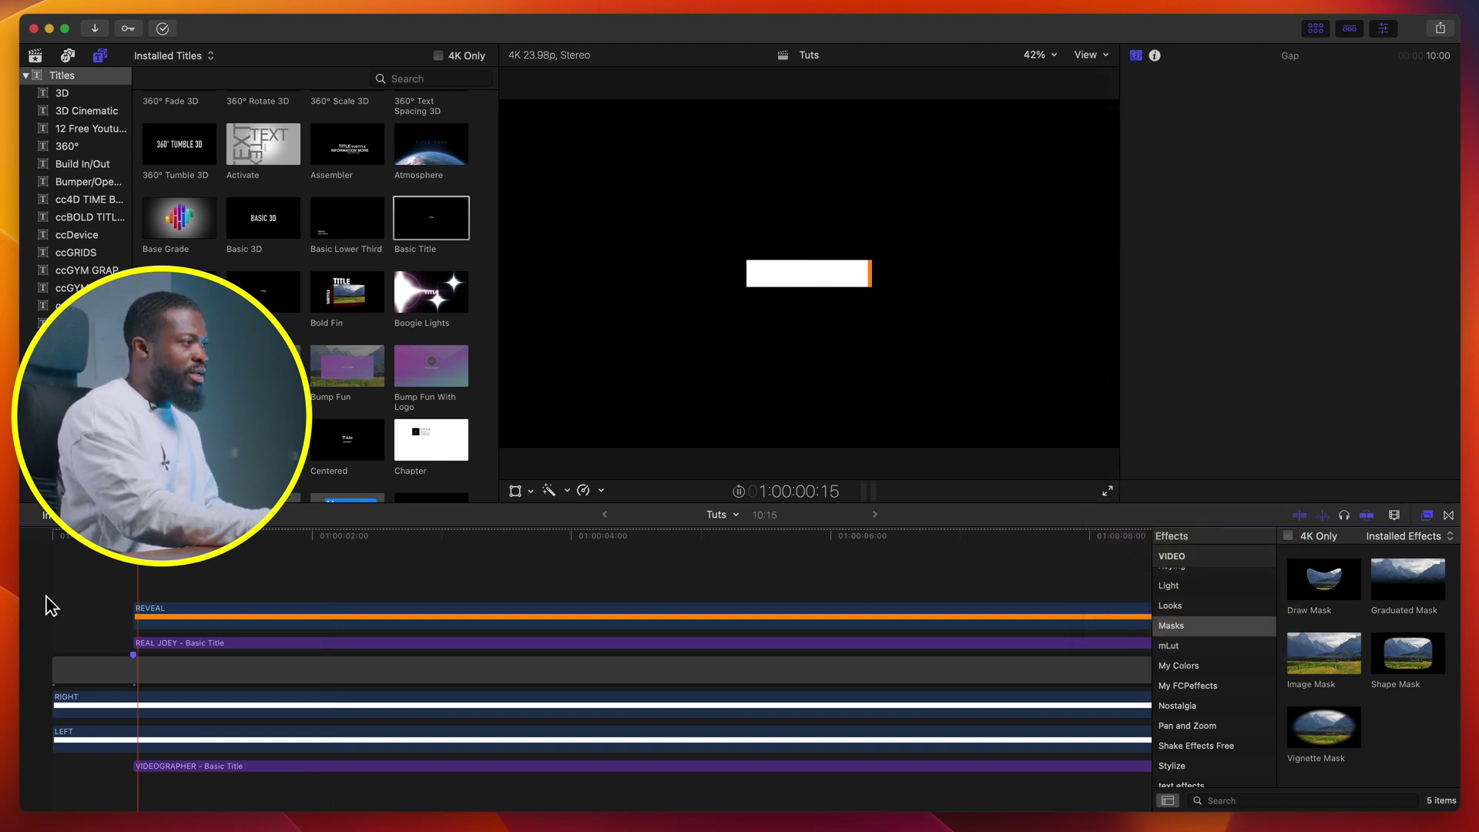
pyautogui.click(46, 607)
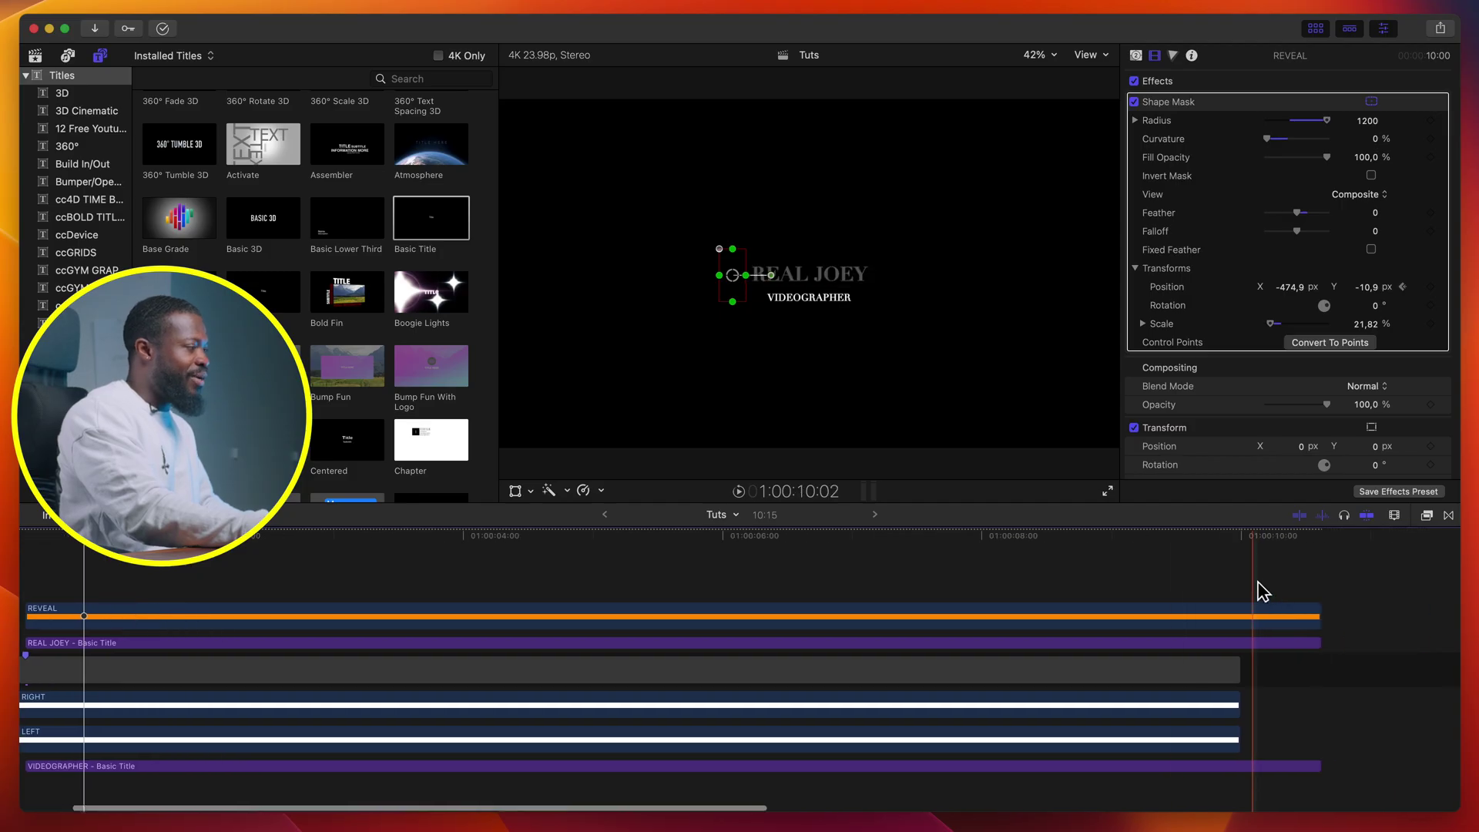
# - Trim the REVEAL, REAL JOEY and VIDEOGRAPHER clips to end 15 frames earlier, near 09:09
pyautogui.click(1324, 539)
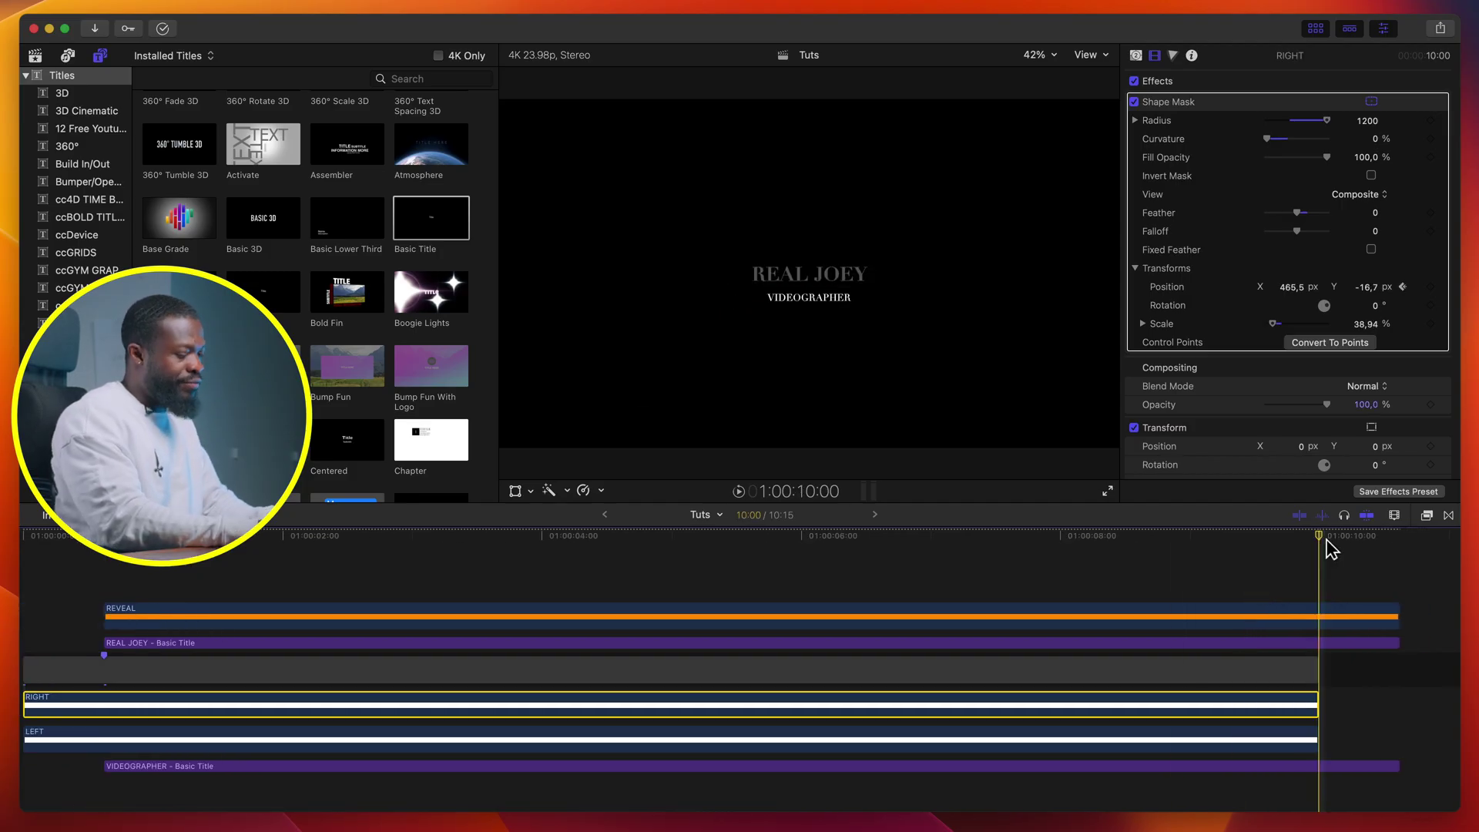
pyautogui.press('Left')
pyautogui.press('Left')
pyautogui.press('Left')
pyautogui.press('Left')
pyautogui.press('Left')
pyautogui.press('Left')
pyautogui.press('Left')
pyautogui.press('Left')
pyautogui.press('Left')
pyautogui.press('Left')
pyautogui.press('Left')
pyautogui.press('Left')
pyautogui.press('Left')
pyautogui.press('Left')
pyautogui.press('Left')
pyautogui.moveTo(1398, 616); pyautogui.dragTo(1240, 617)
pyautogui.moveTo(1399, 644); pyautogui.dragTo(1239, 644)
pyautogui.moveTo(1398, 765); pyautogui.dragTo(1236, 765)
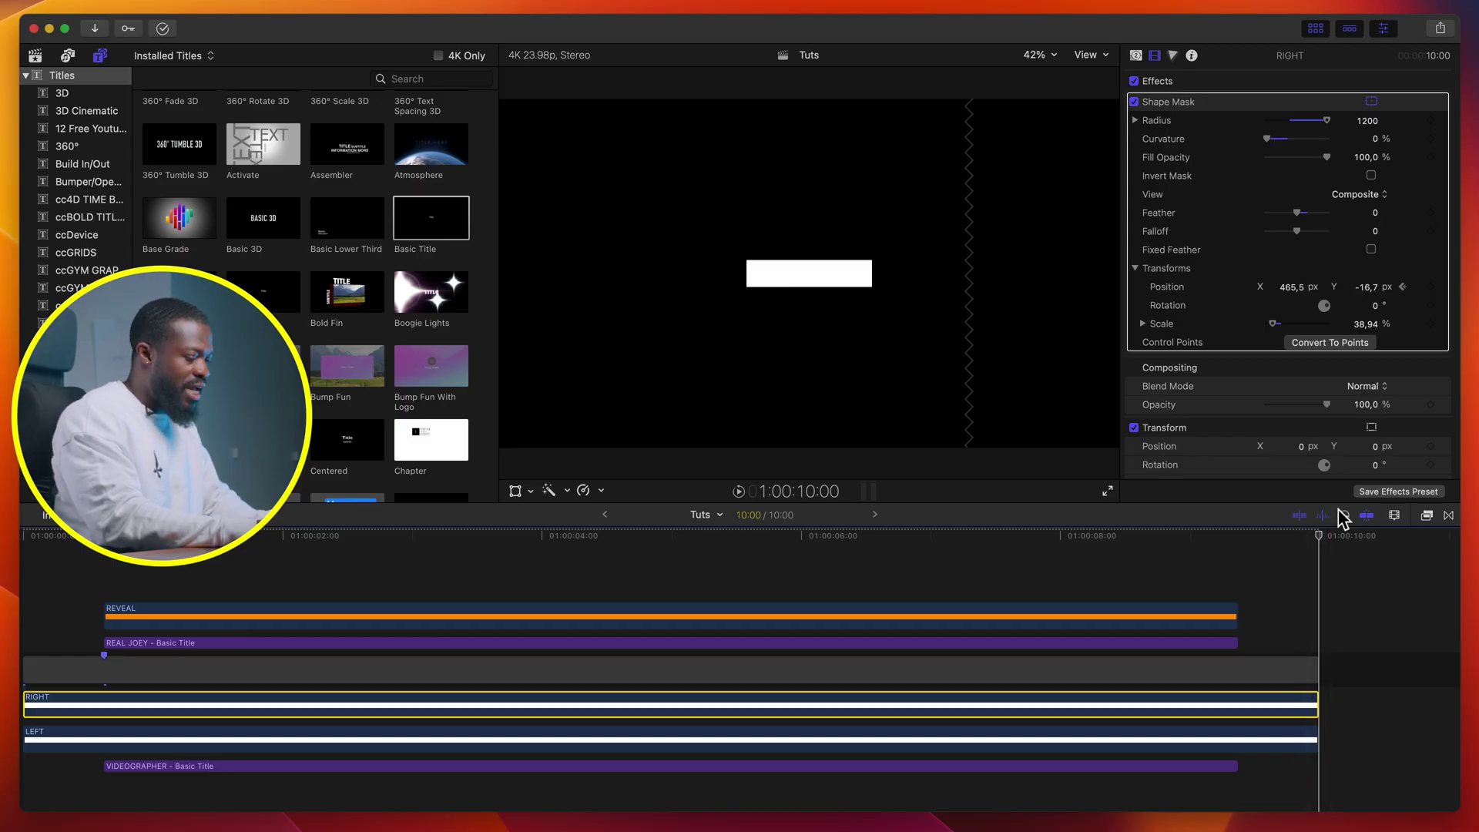
# - Keyframe the RIGHT bar's shape mask position at 09:08 and 09:23, sliding it right to X 865,5 px
pyautogui.click(1250, 104)
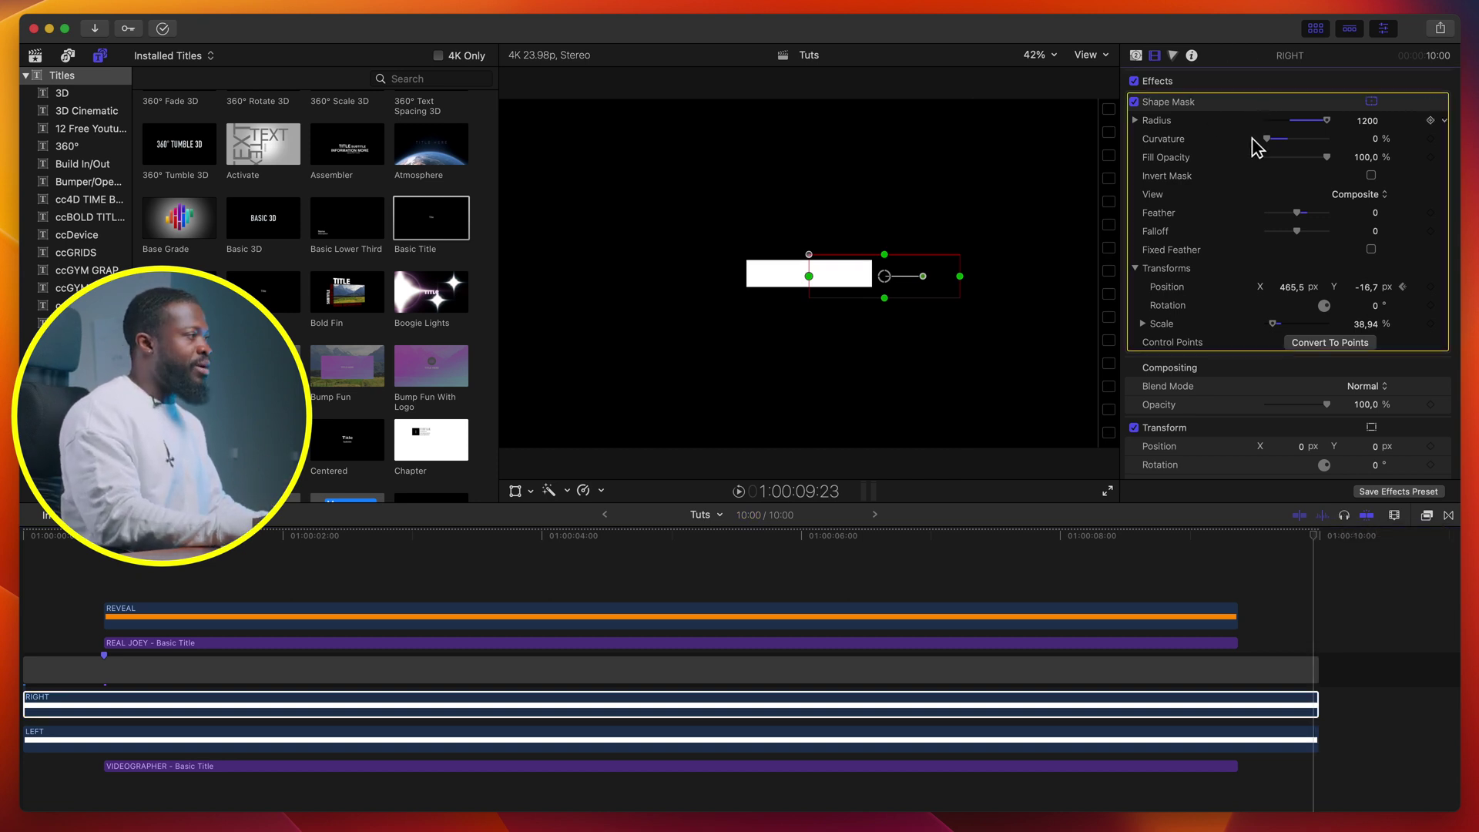
pyautogui.click(1434, 289)
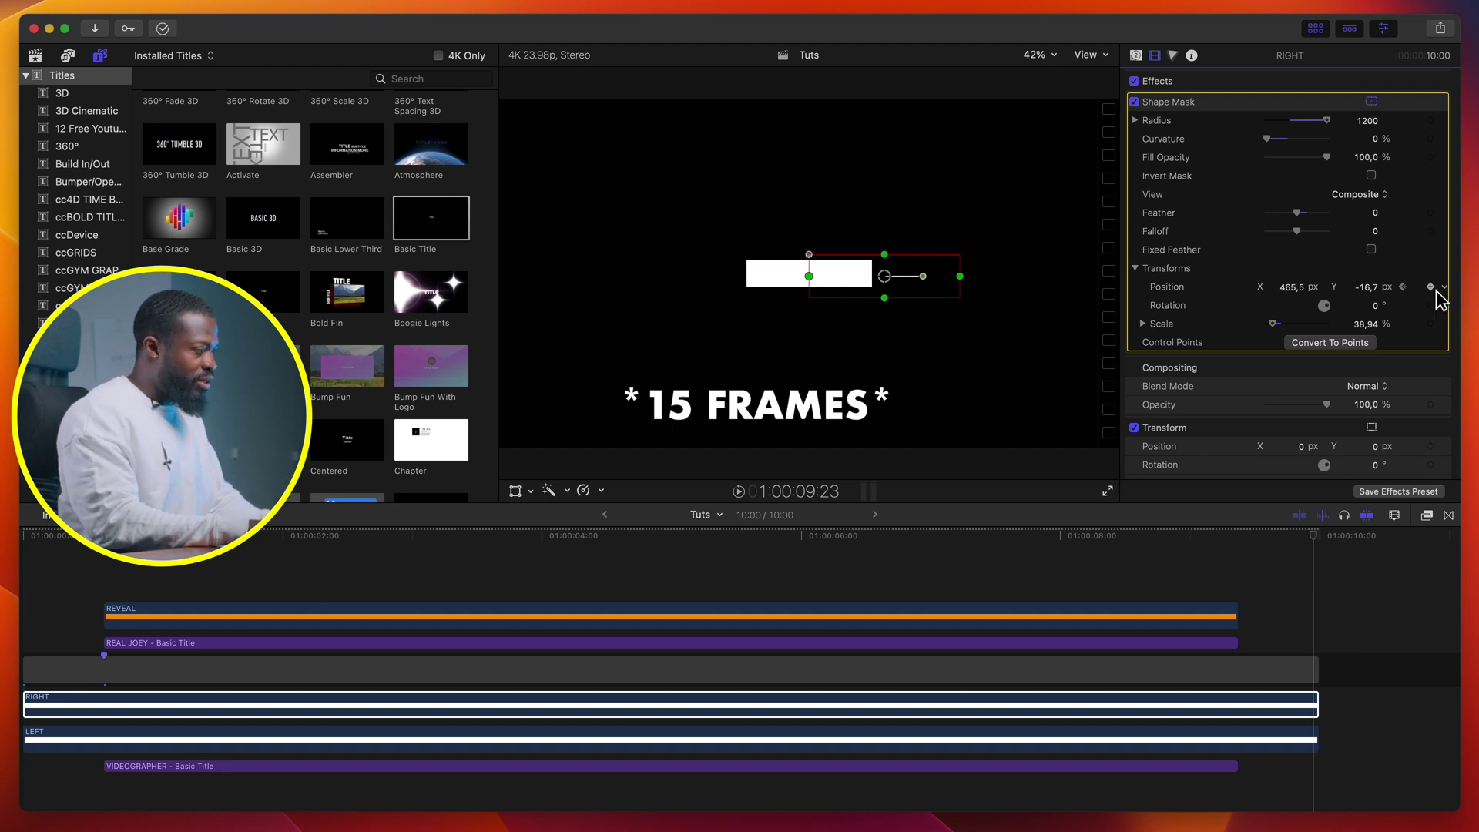
pyautogui.write('-15')
pyautogui.press('Return')
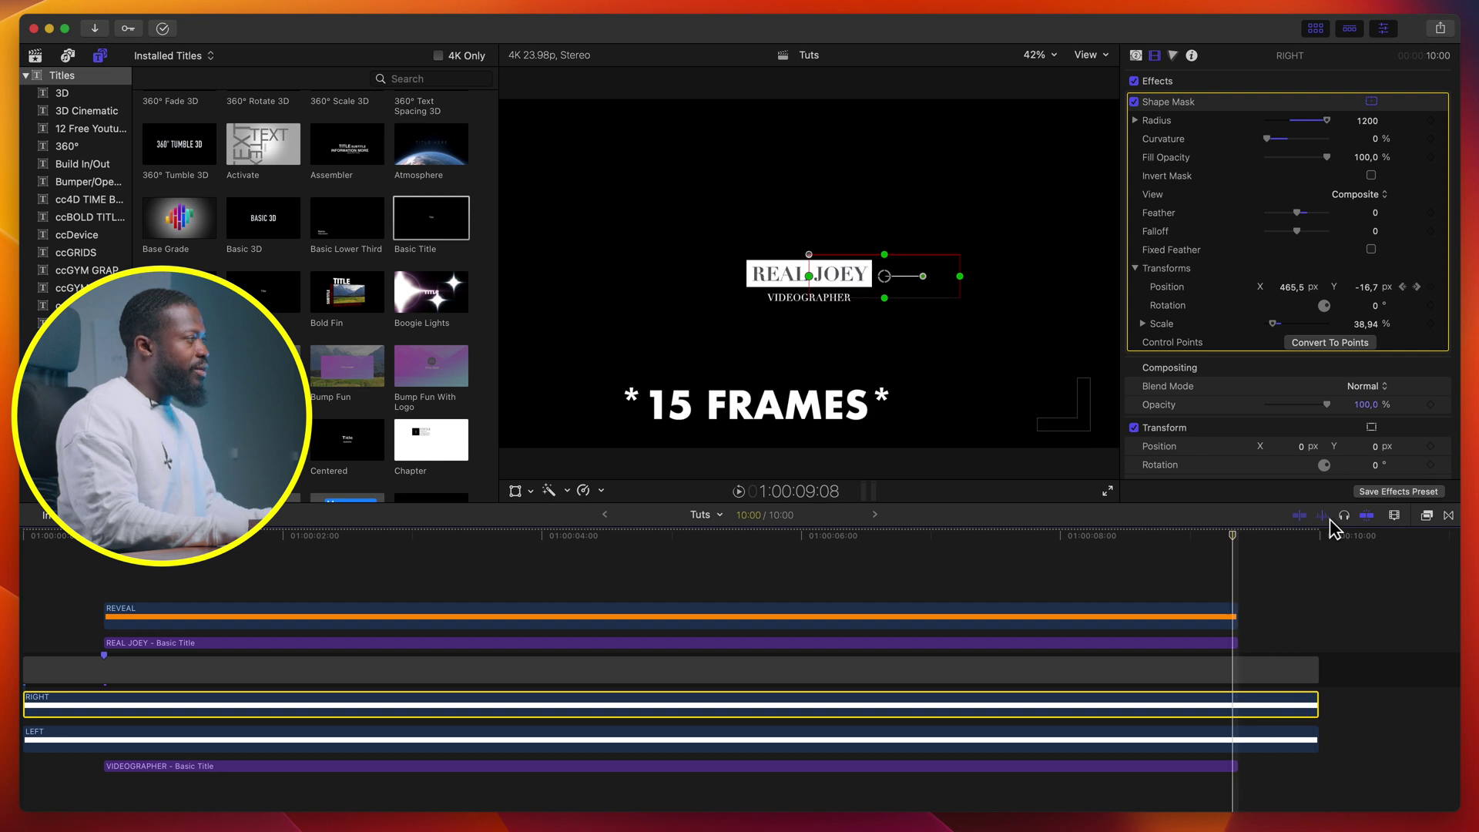
pyautogui.click(1434, 289)
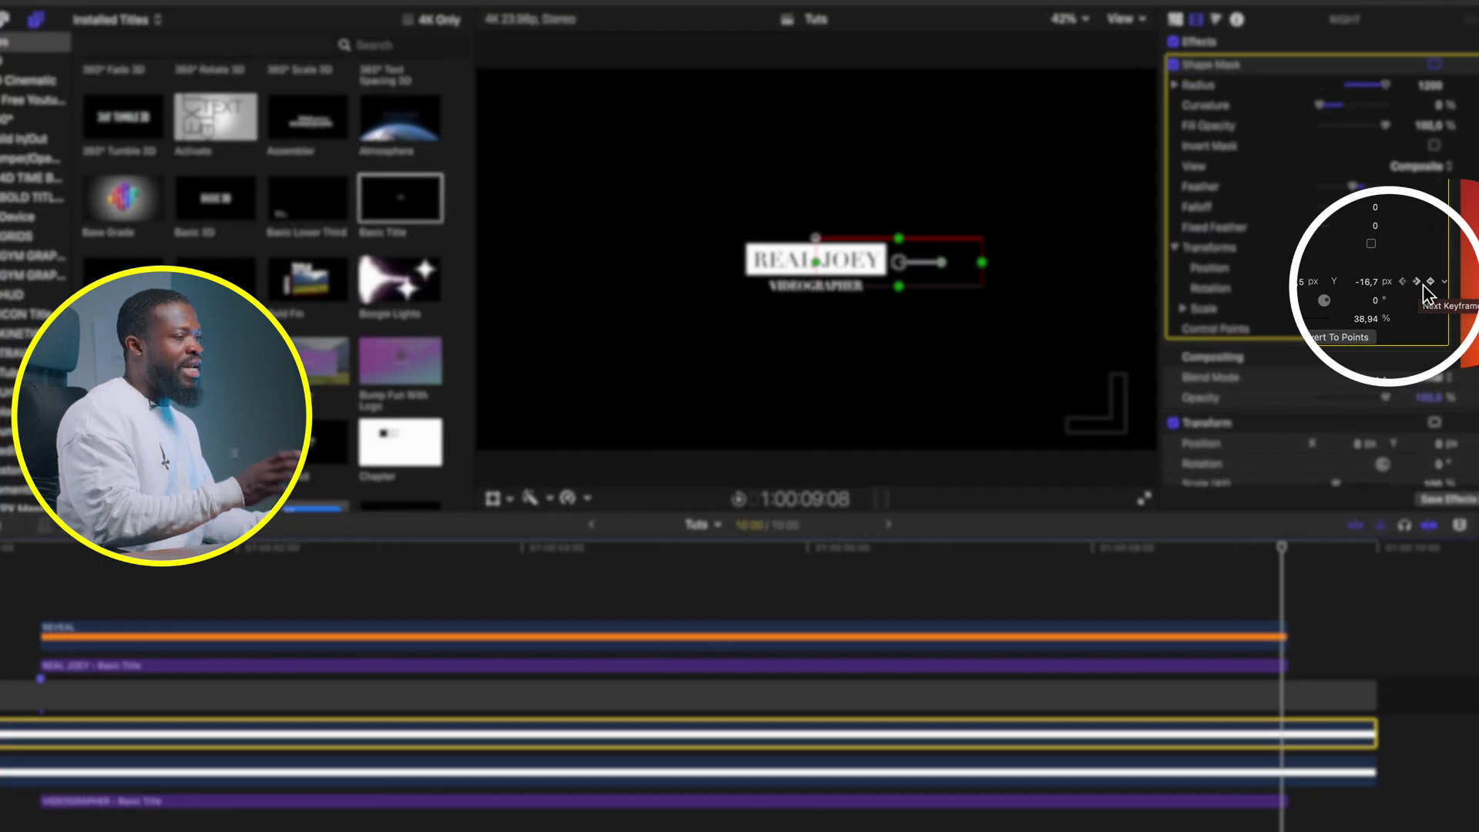
pyautogui.click(1421, 283)
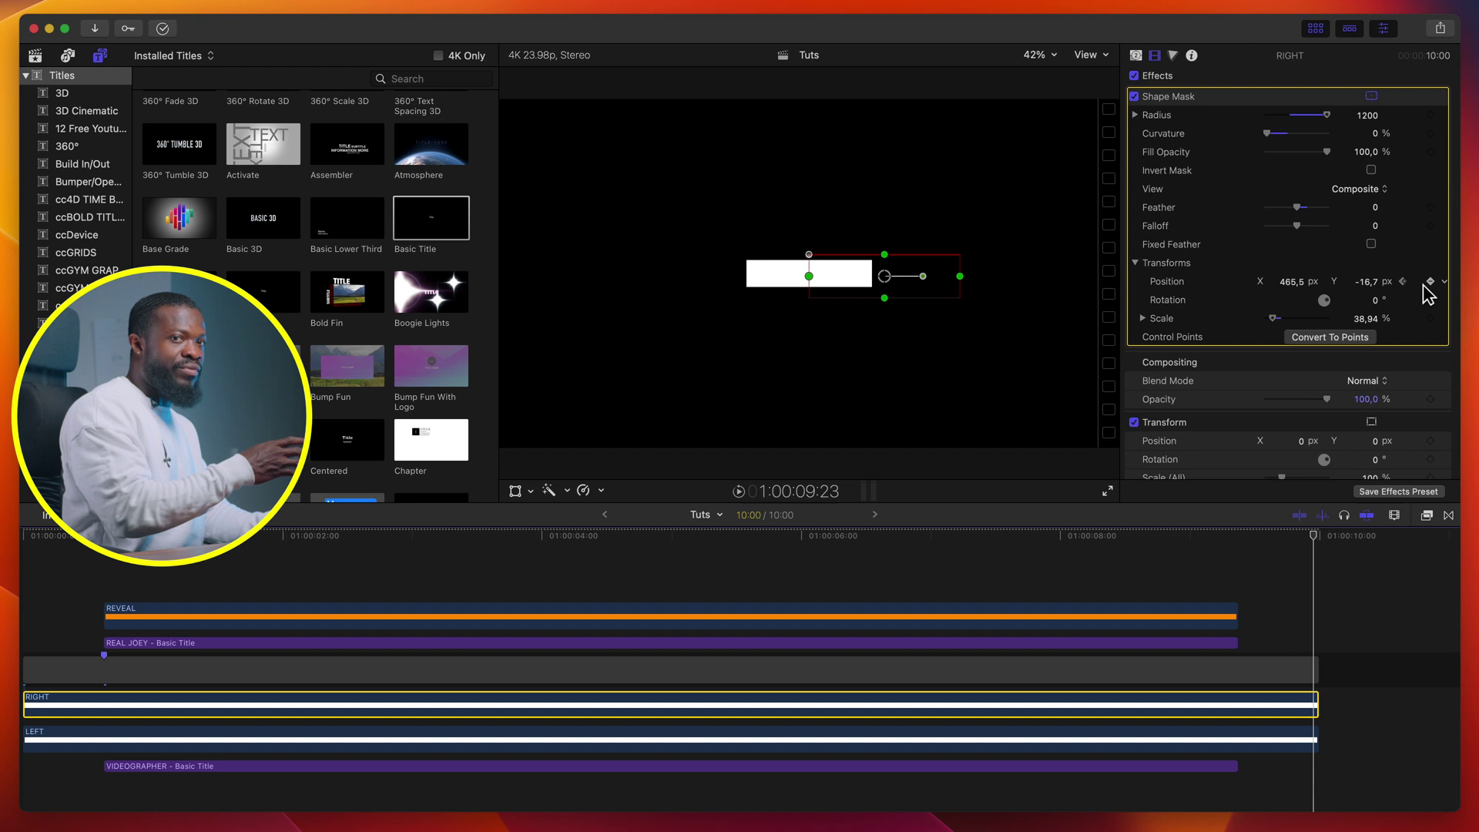
pyautogui.moveTo(1292, 281)
pyautogui.mouseDown()
pyautogui.moveTo(1344, 282)
pyautogui.moveTo(1292, 281)
pyautogui.mouseUp()
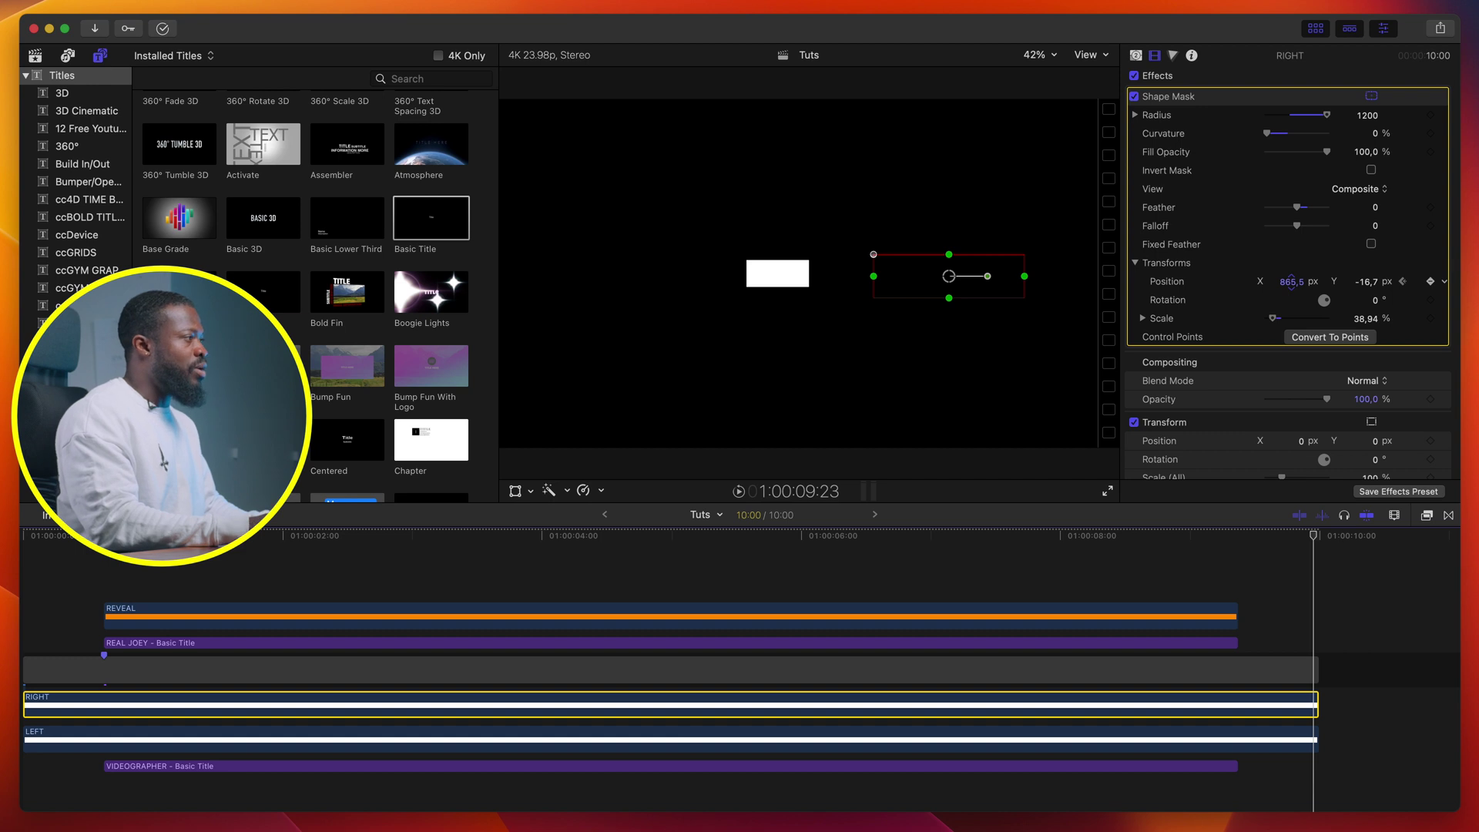
pyautogui.click(1312, 745)
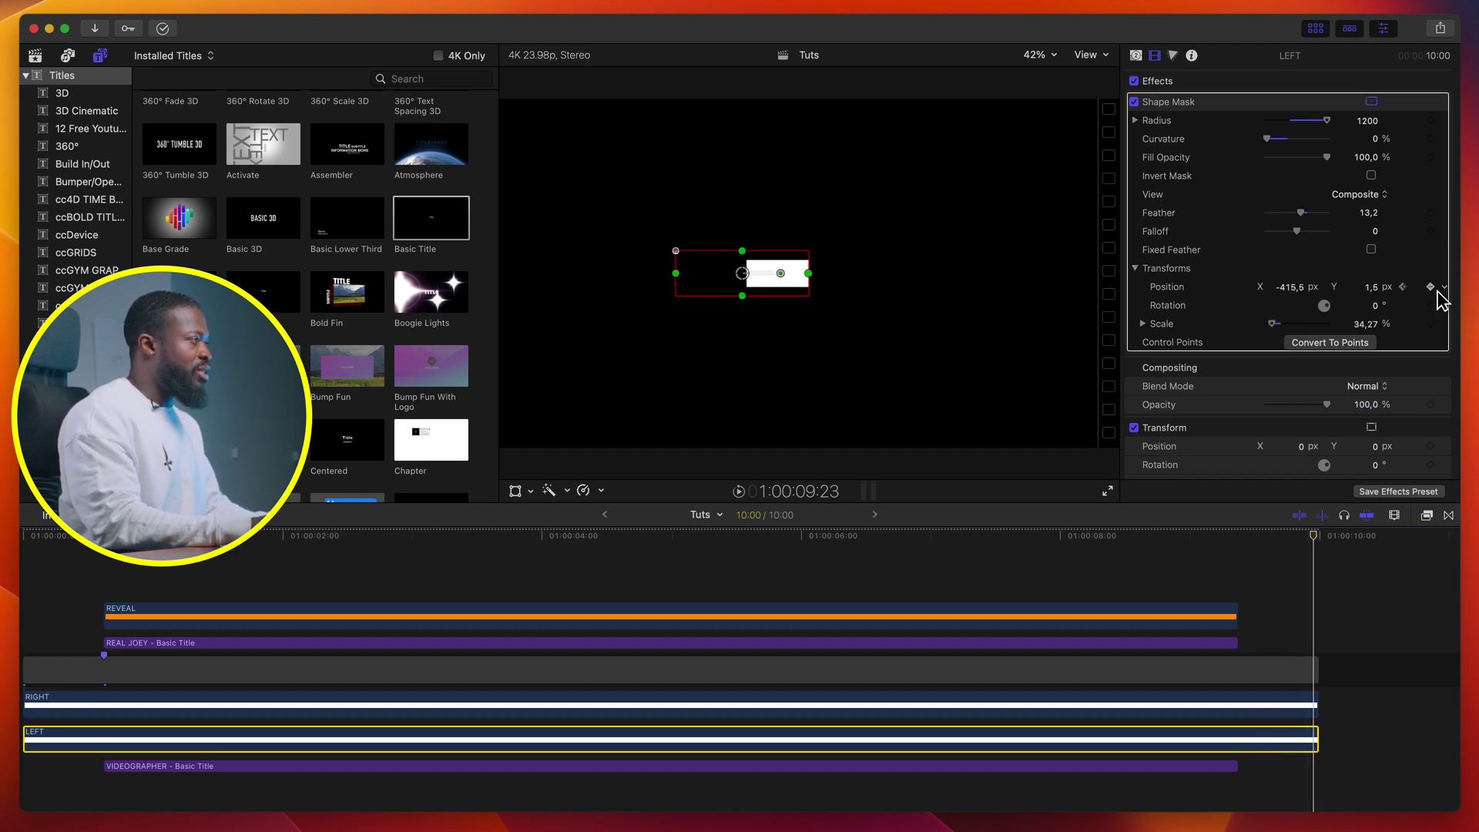
# - Keyframe the LEFT bar's mask position at 09:08 and 09:23, sliding it left to X -642,7 px
pyautogui.press('Left')
pyautogui.press('Left')
pyautogui.press('Left')
pyautogui.press('Left')
pyautogui.press('Left')
pyautogui.press('Left')
pyautogui.press('Left')
pyautogui.press('Left')
pyautogui.press('Left')
pyautogui.press('Left')
pyautogui.press('Left')
pyautogui.press('Left')
pyautogui.press('Left')
pyautogui.press('Left')
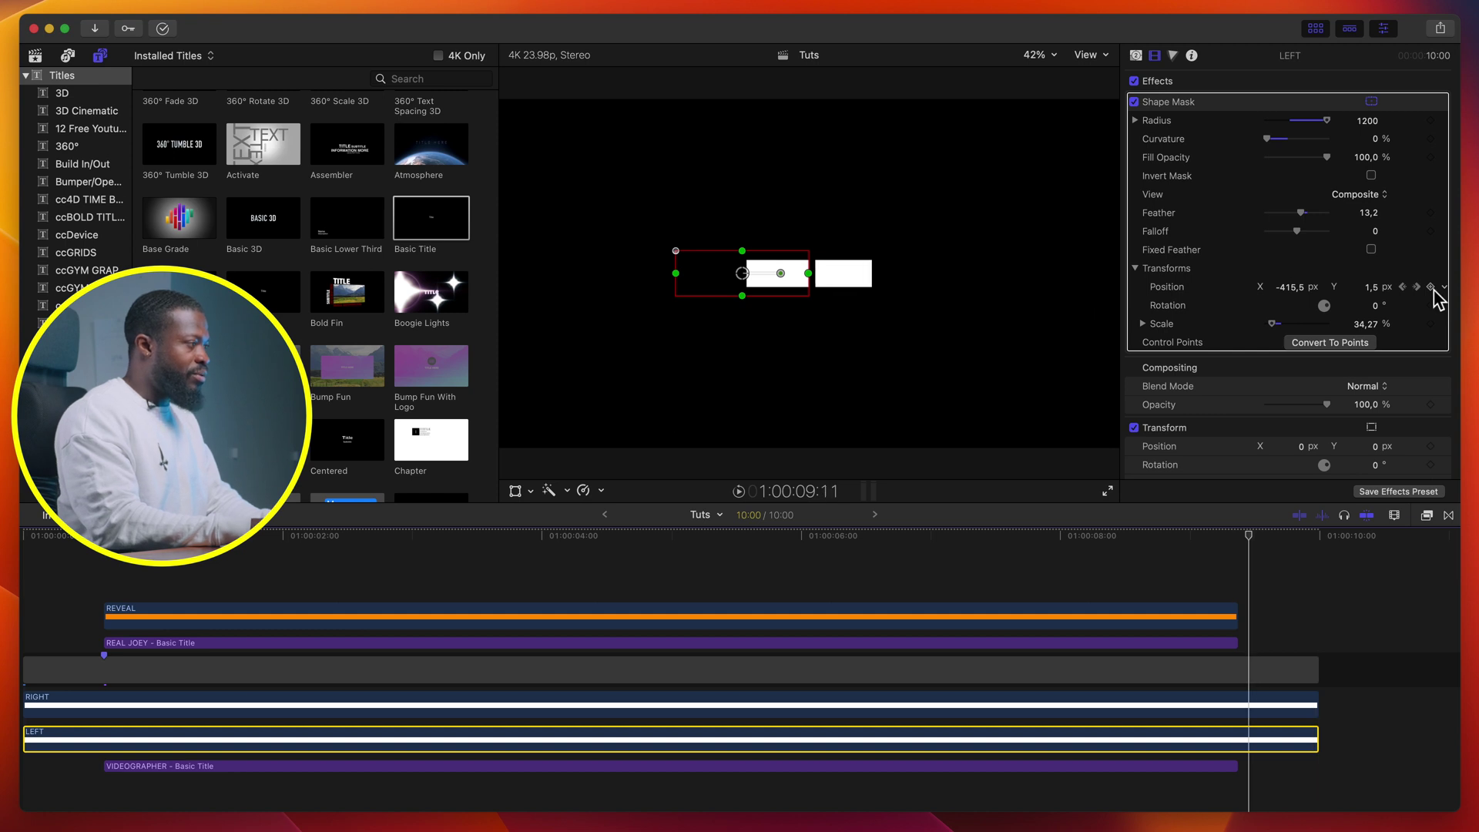
pyautogui.press('Left')
pyautogui.click(1431, 287)
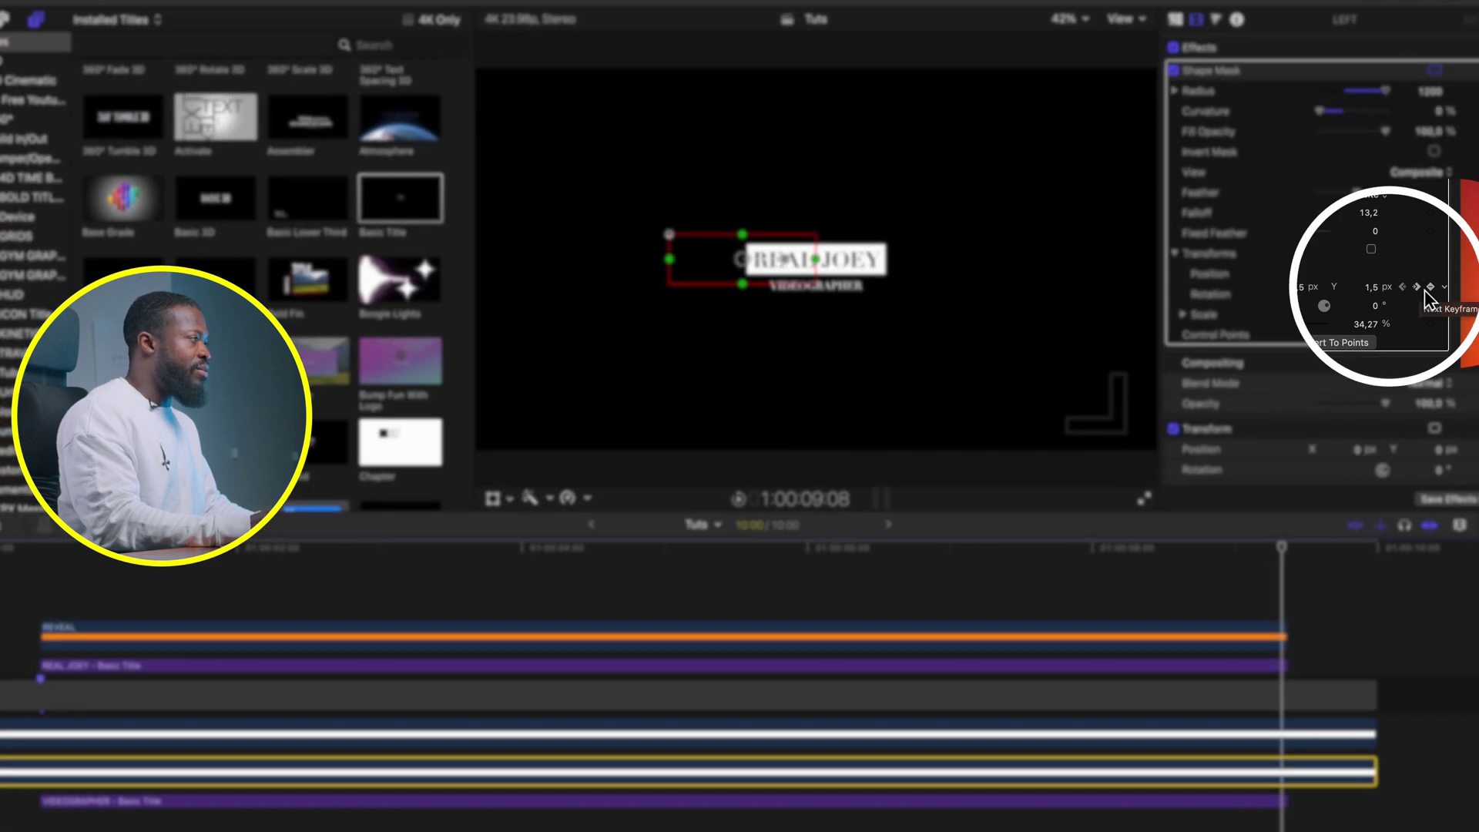
pyautogui.click(1418, 288)
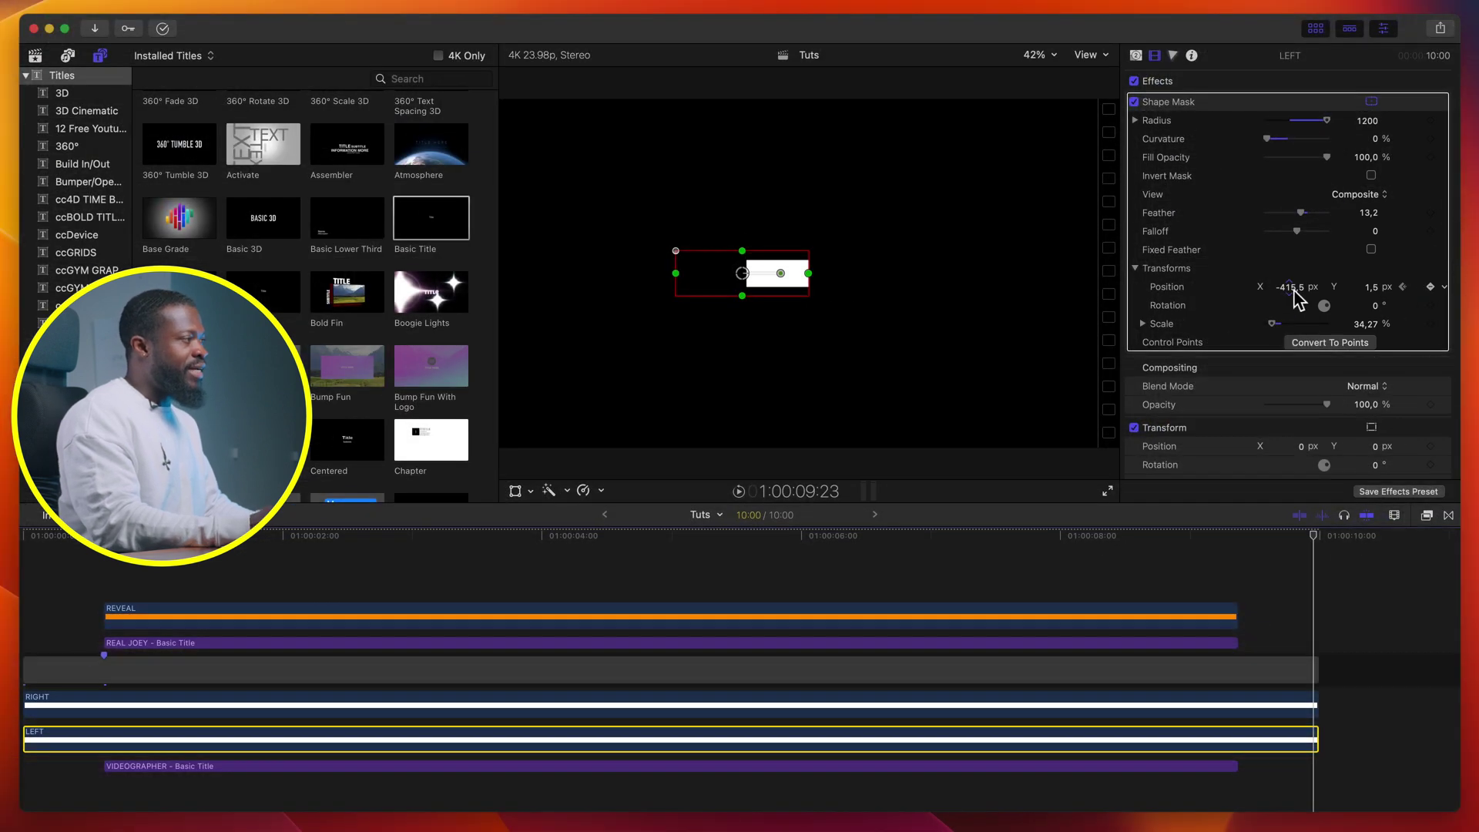
pyautogui.moveTo(1292, 291); pyautogui.dragTo(1217, 292)
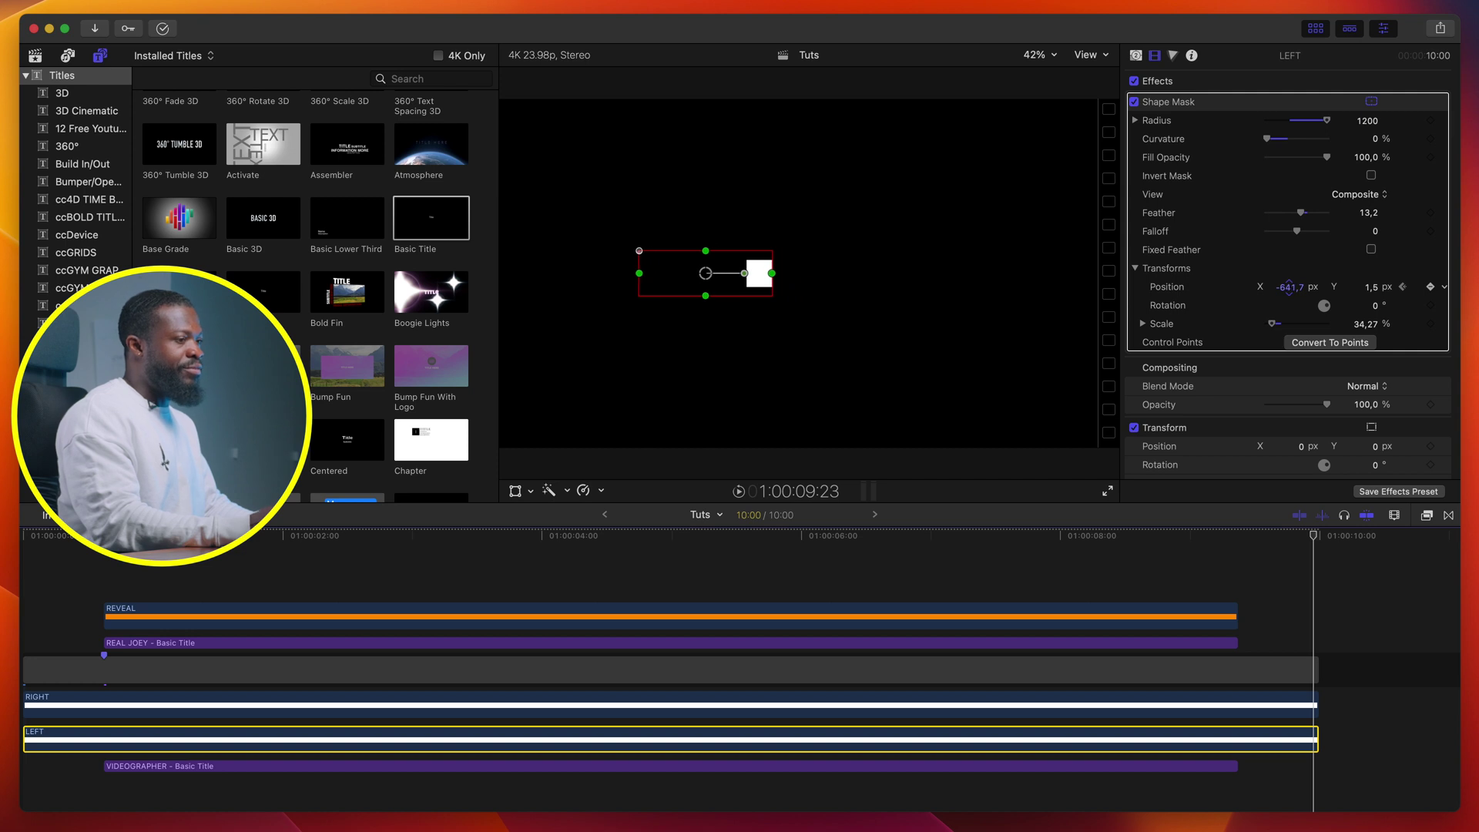
pyautogui.click(1168, 616)
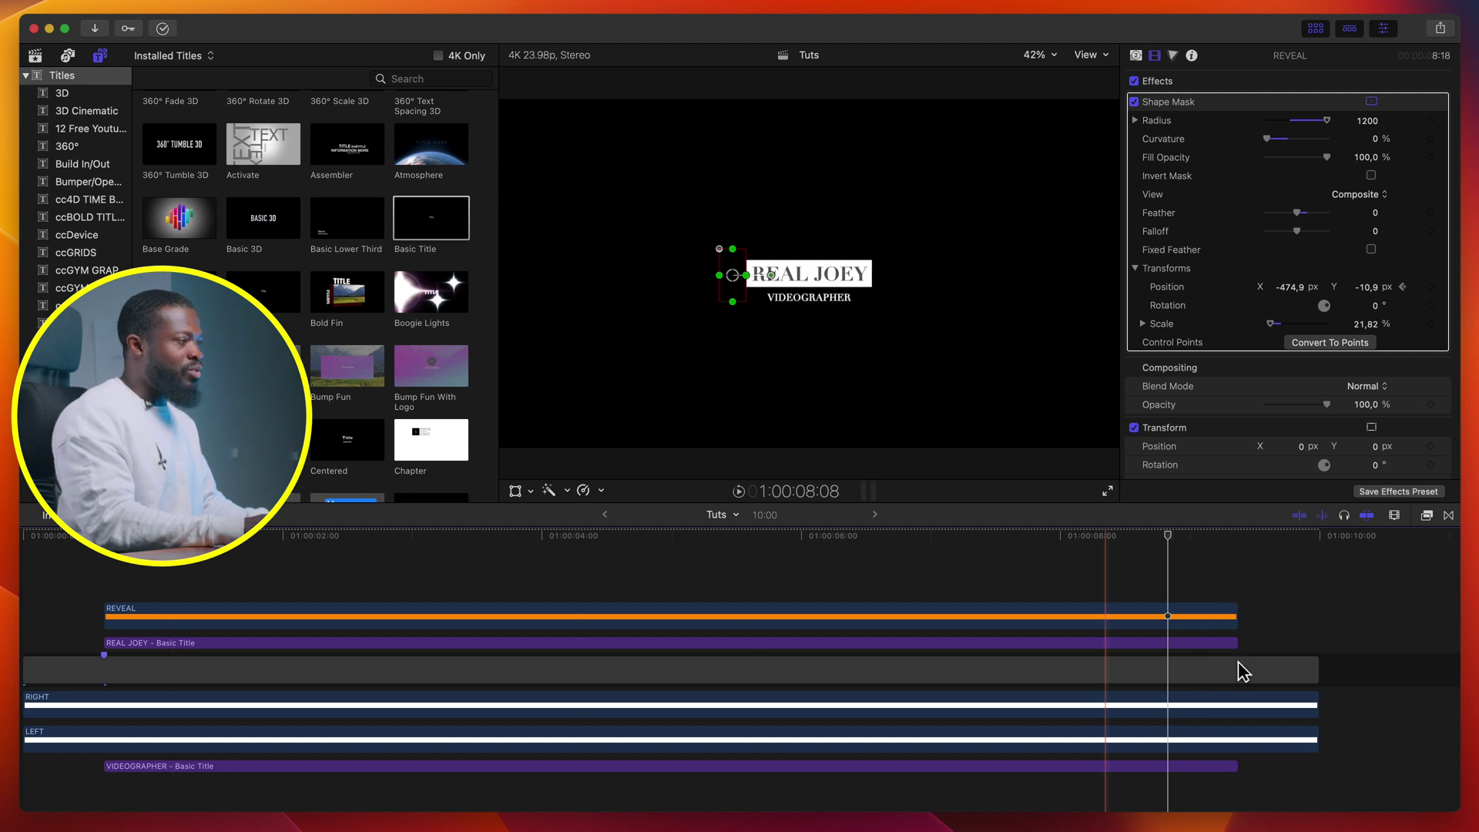
# - Keyframe the REVEAL mask at 09:08 and 10 frames earlier, moving it right to X 475,1 px at 09:08
pyautogui.click(1206, 620)
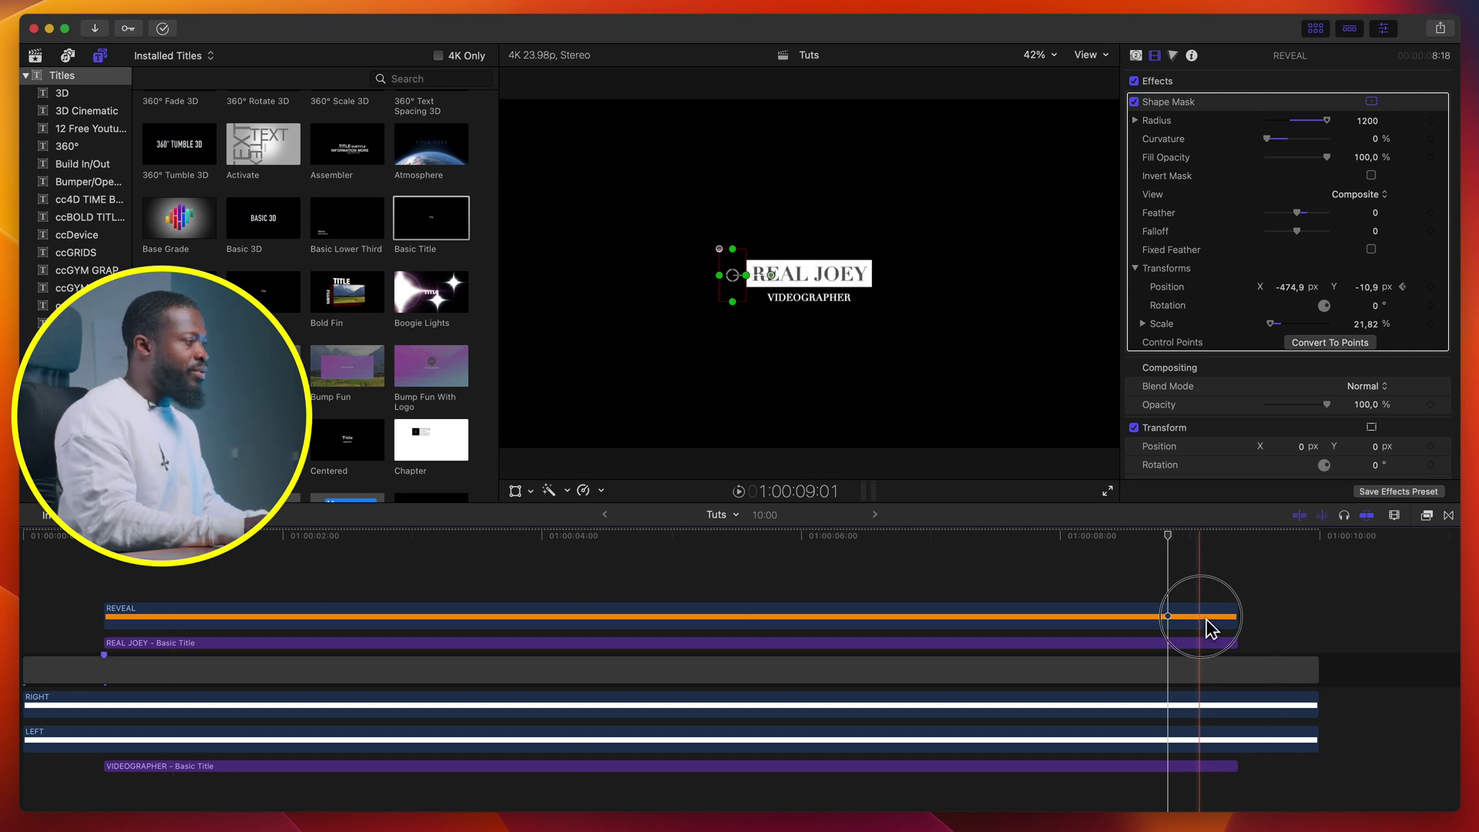
pyautogui.click(1241, 534)
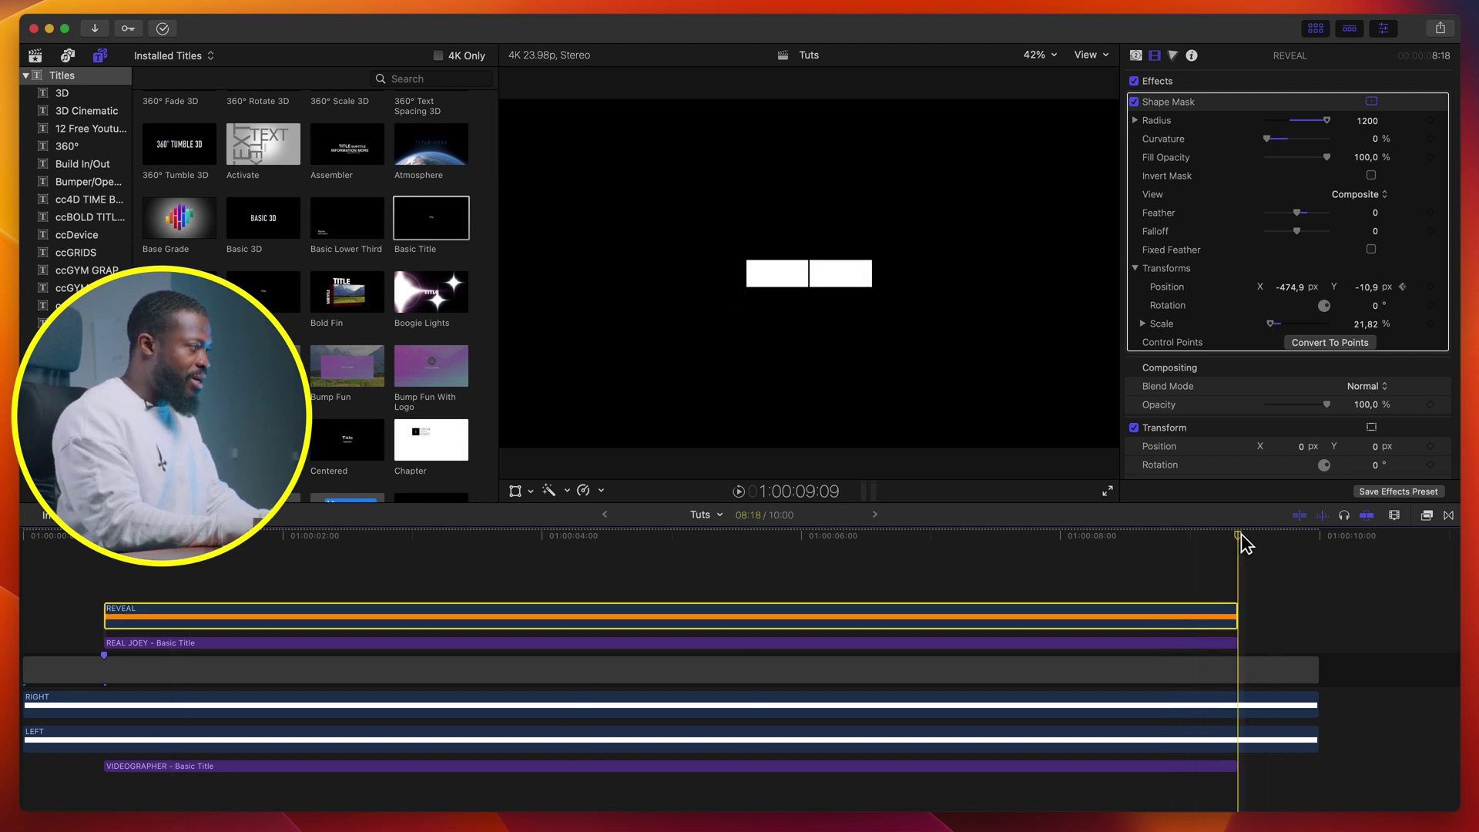
pyautogui.press('Left')
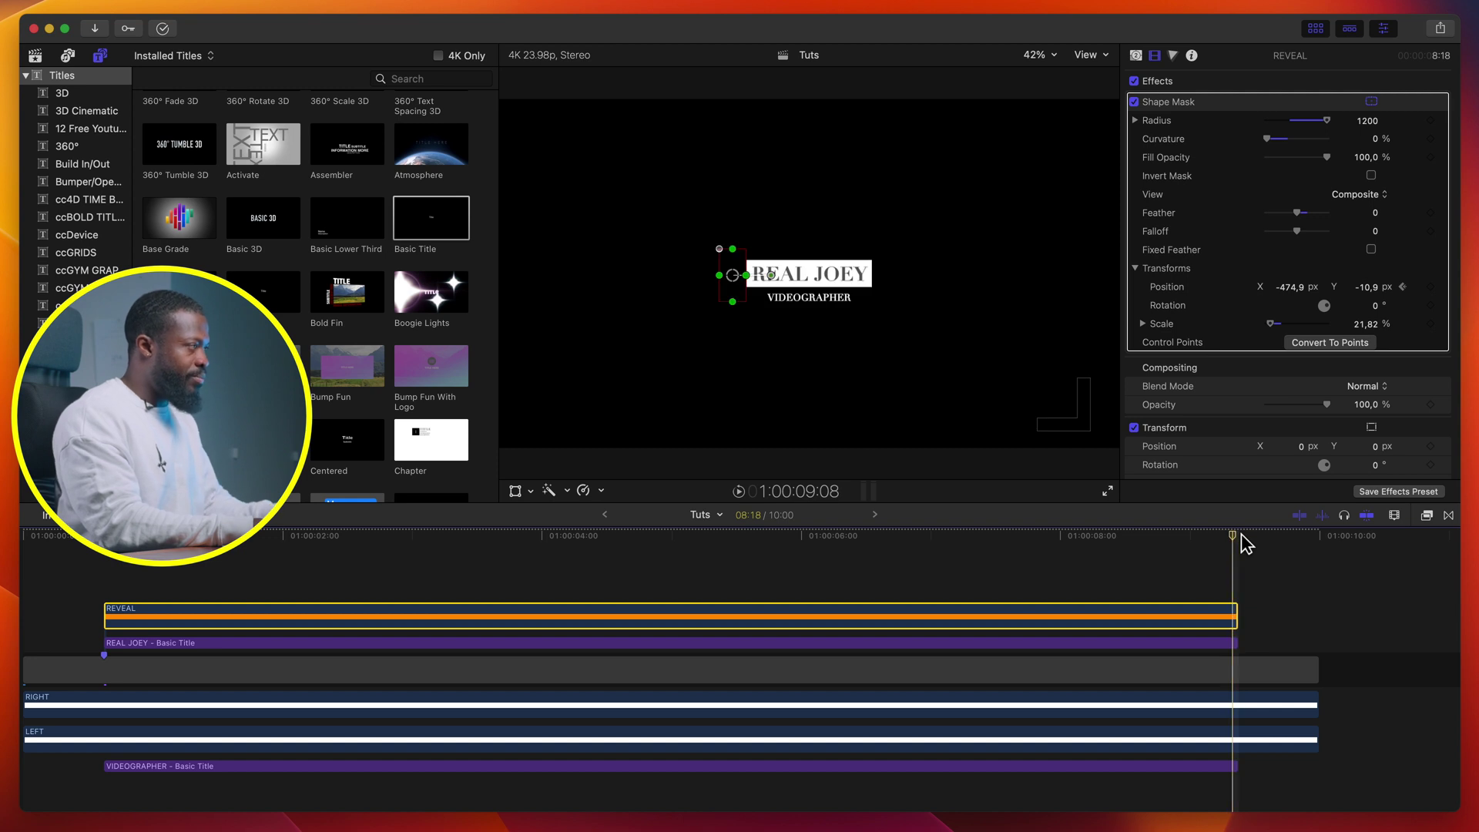
pyautogui.click(1434, 289)
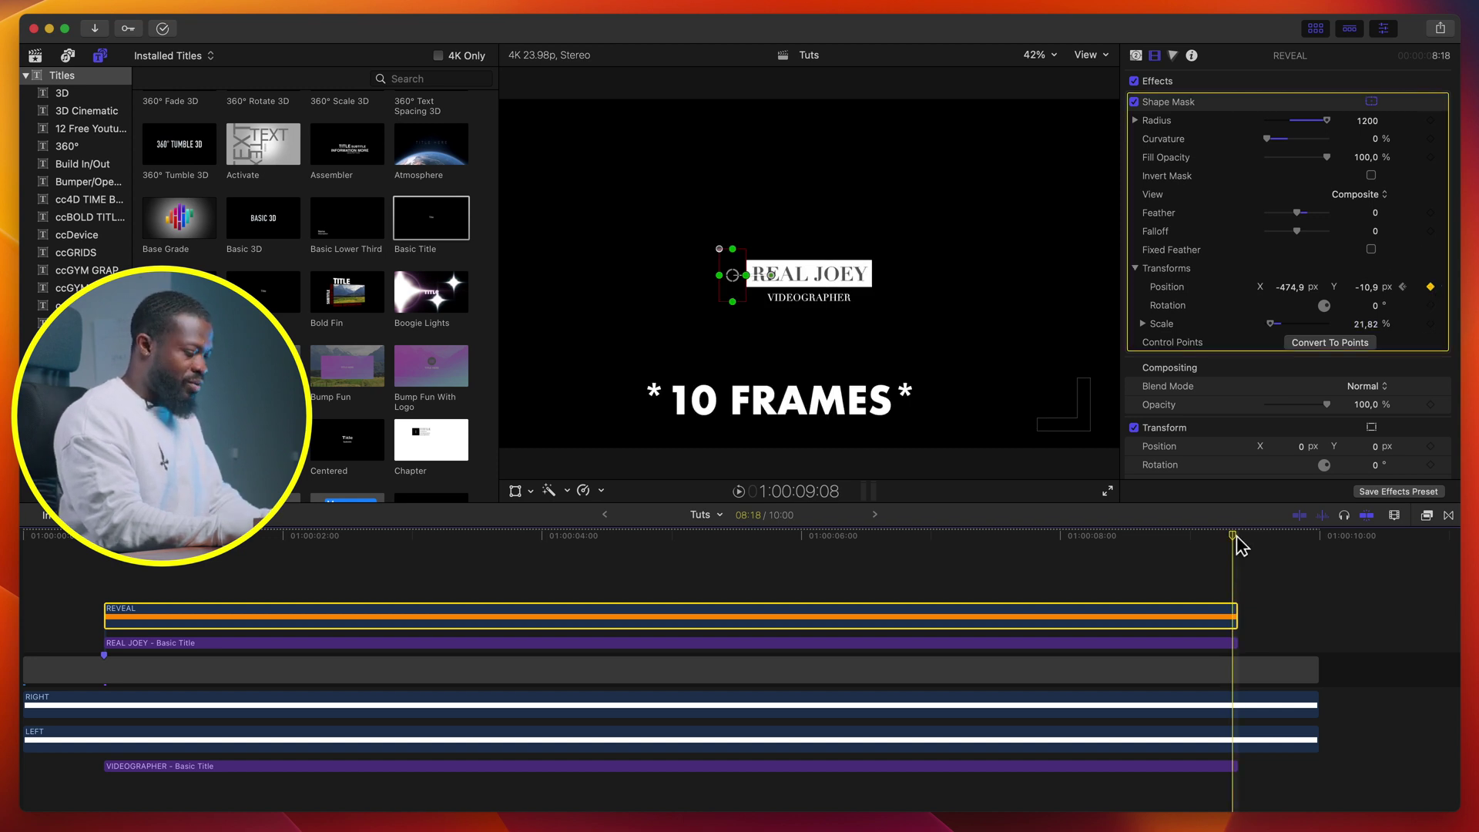
pyautogui.hotkey('shift', 'Left')
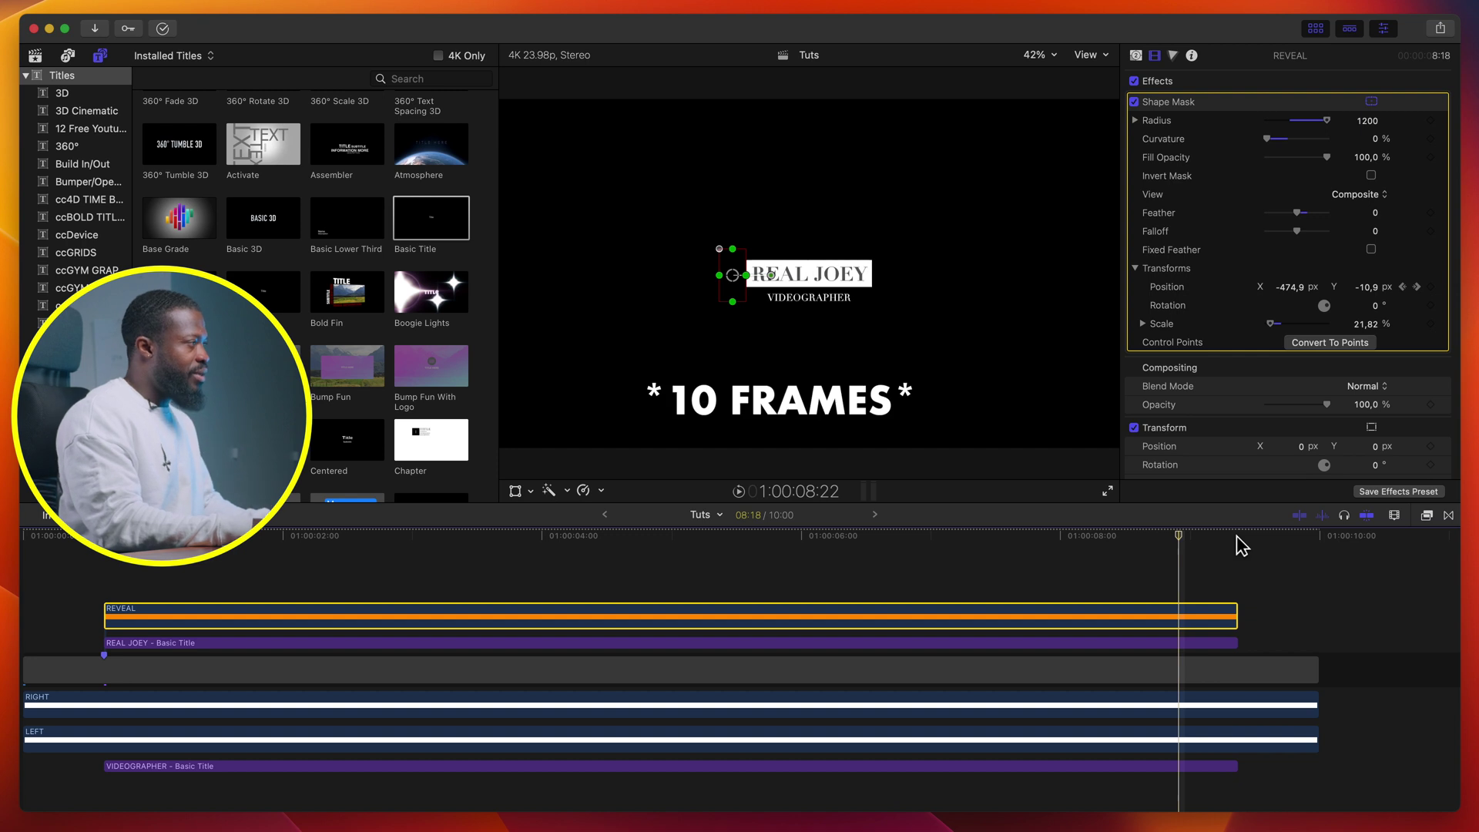
pyautogui.click(1418, 288)
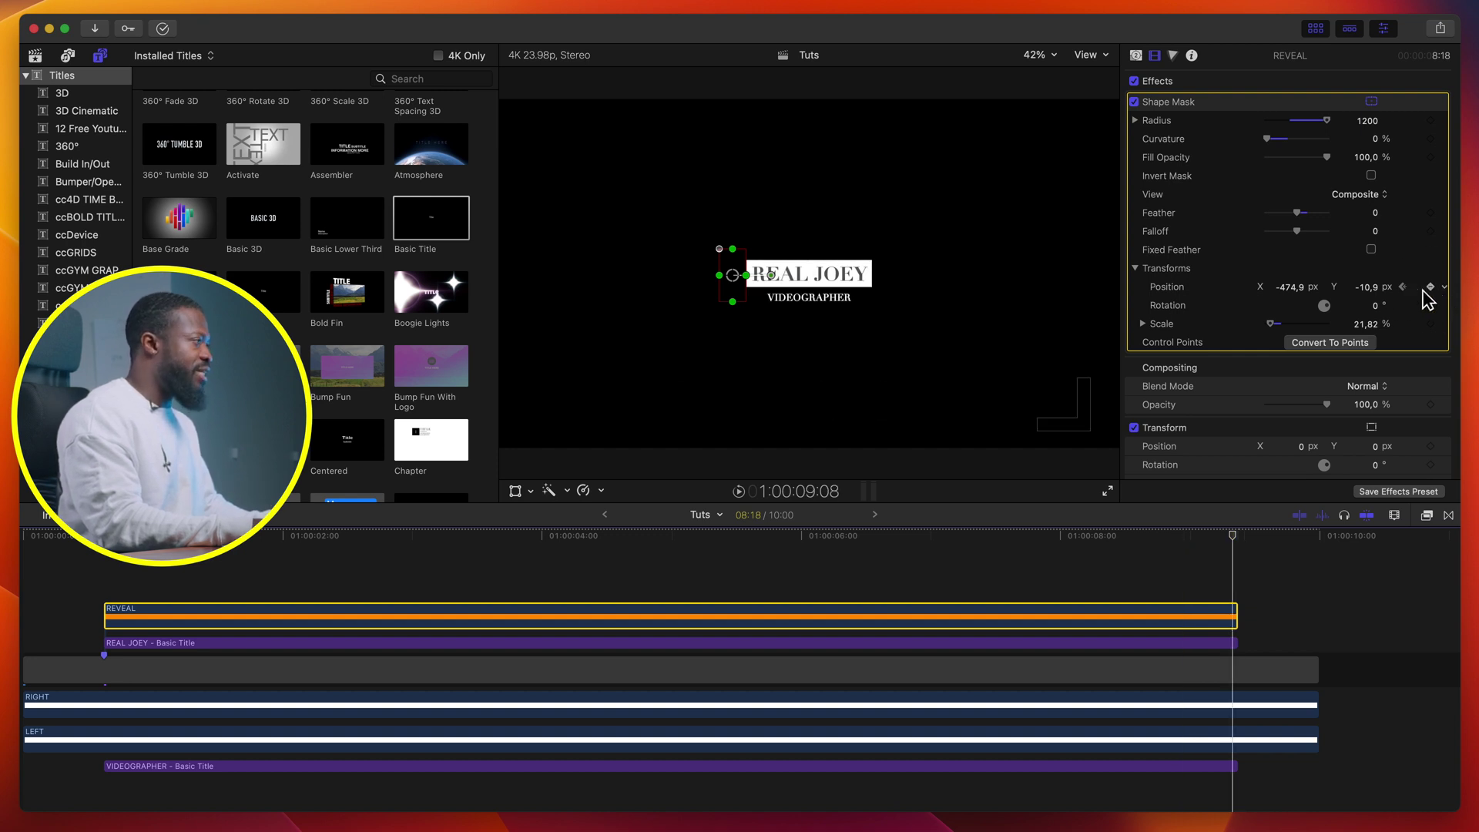
pyautogui.moveTo(1302, 296)
pyautogui.mouseDown()
pyautogui.moveTo(1359, 297)
pyautogui.moveTo(1288, 287)
pyautogui.mouseUp()
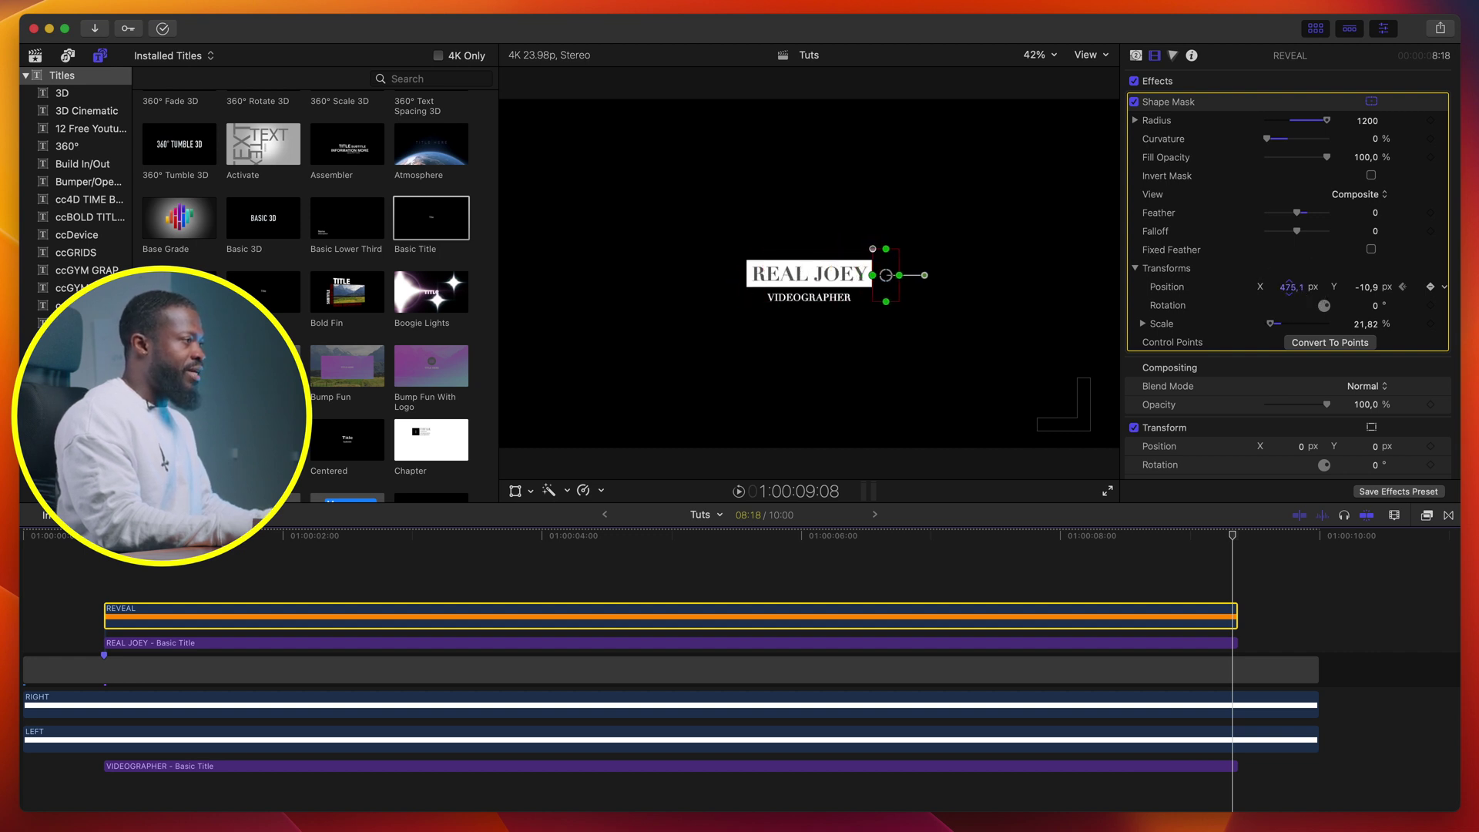
pyautogui.press('super+Down')
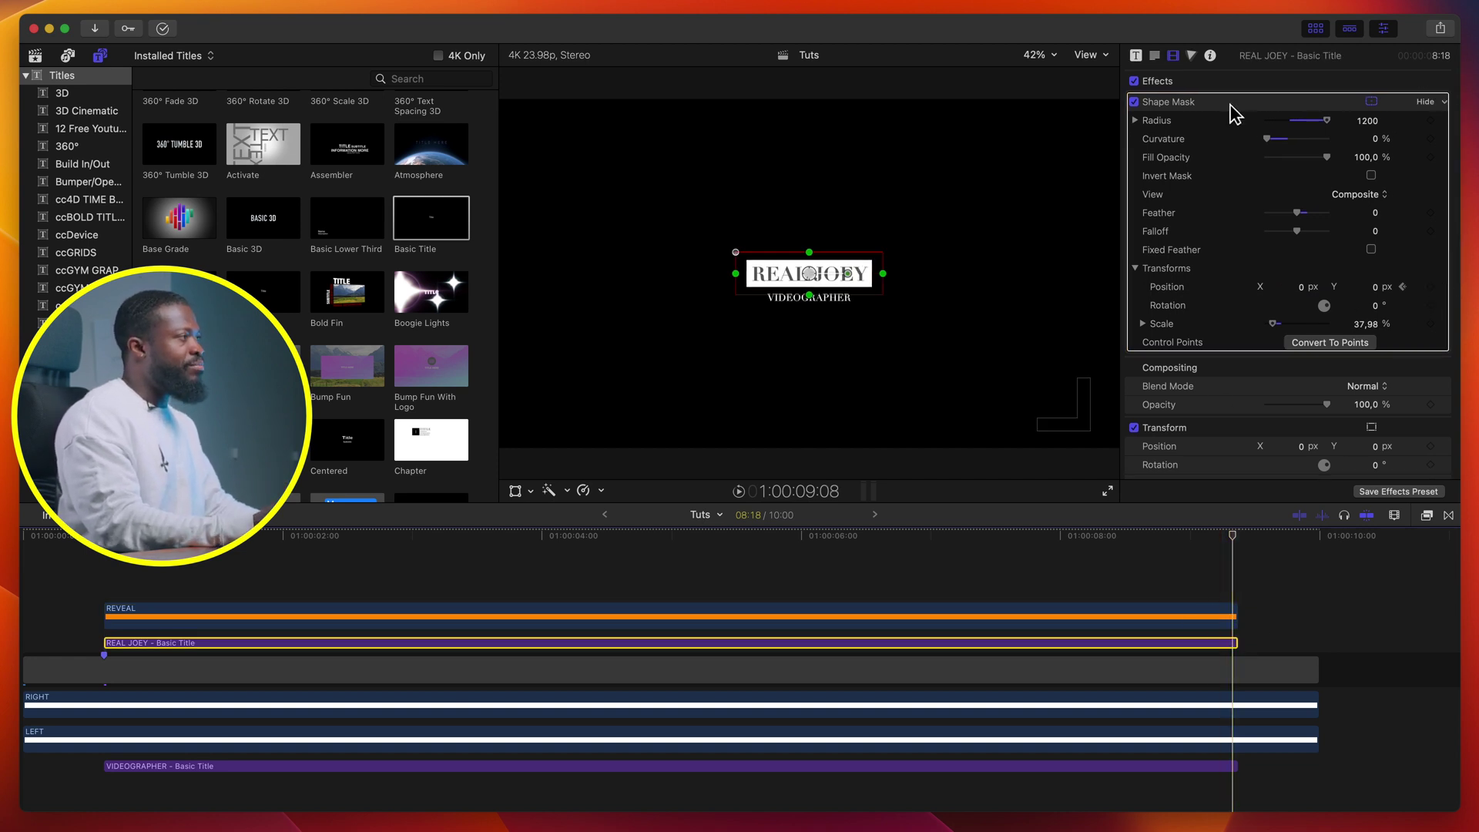
# - Keyframe the REAL JOEY mask and slide it right to X 852 px at the clip-end keyframe
pyautogui.click(1431, 287)
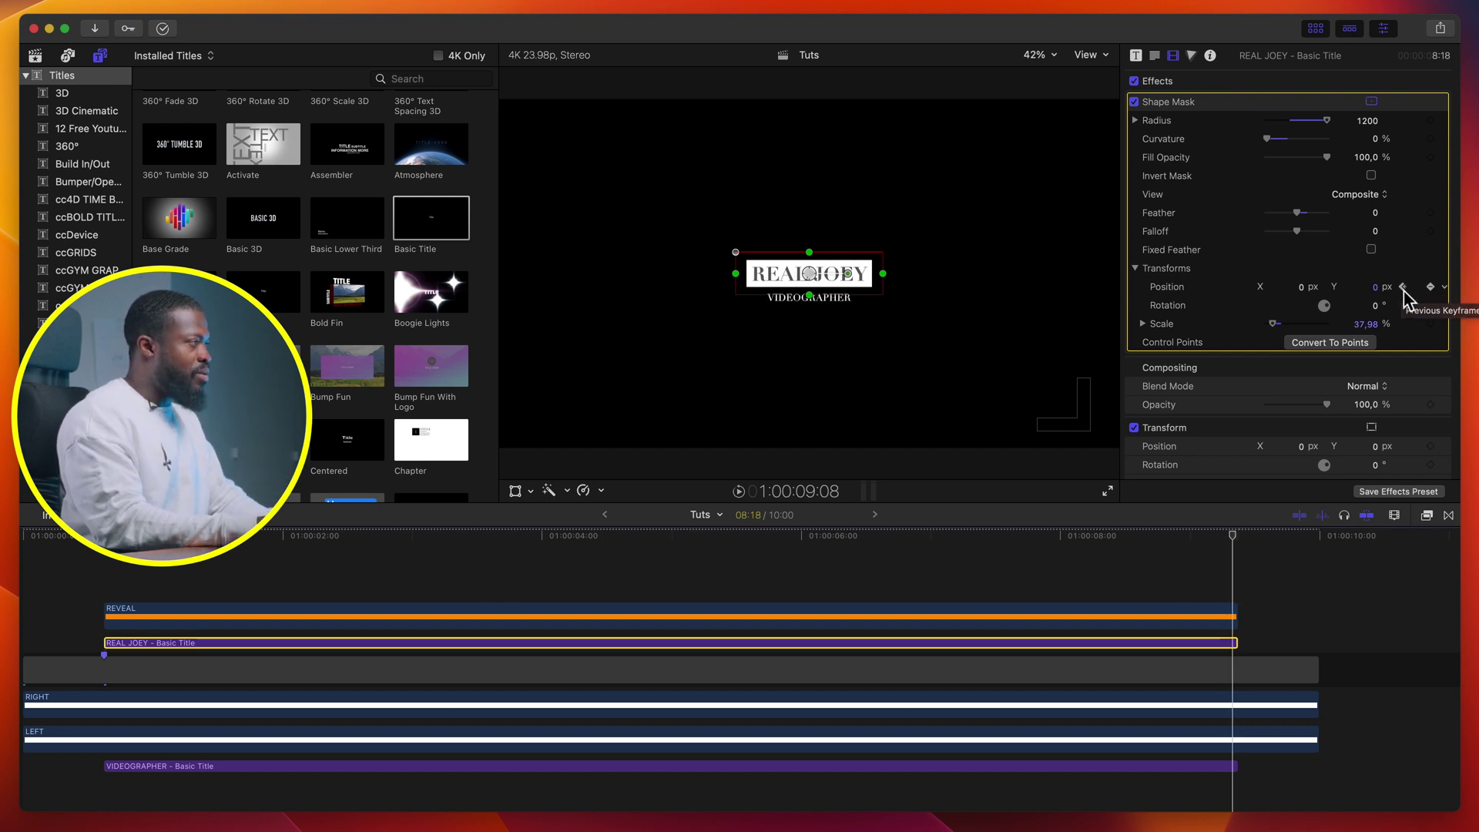
pyautogui.click(1403, 288)
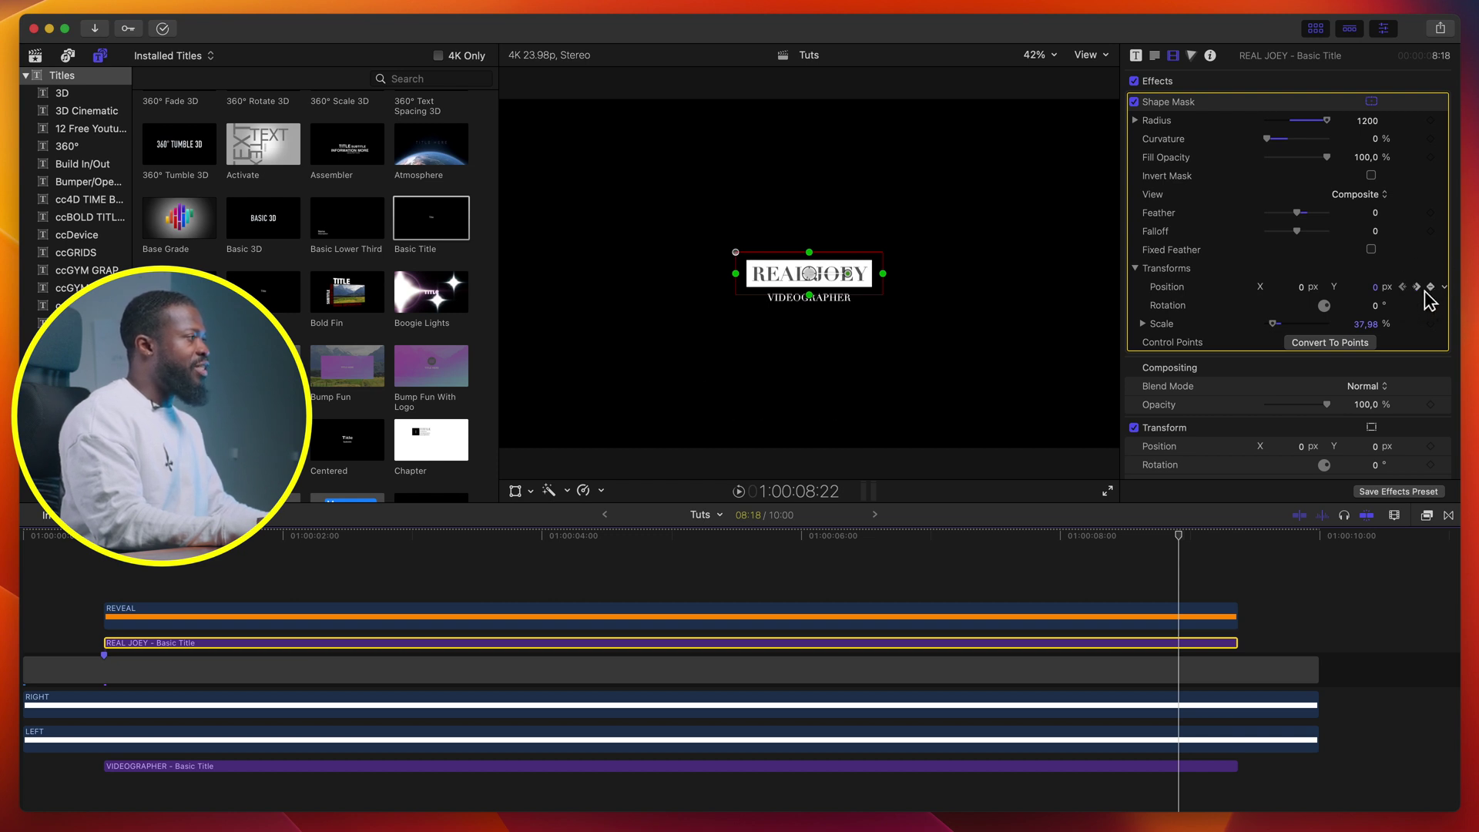
pyautogui.click(1424, 292)
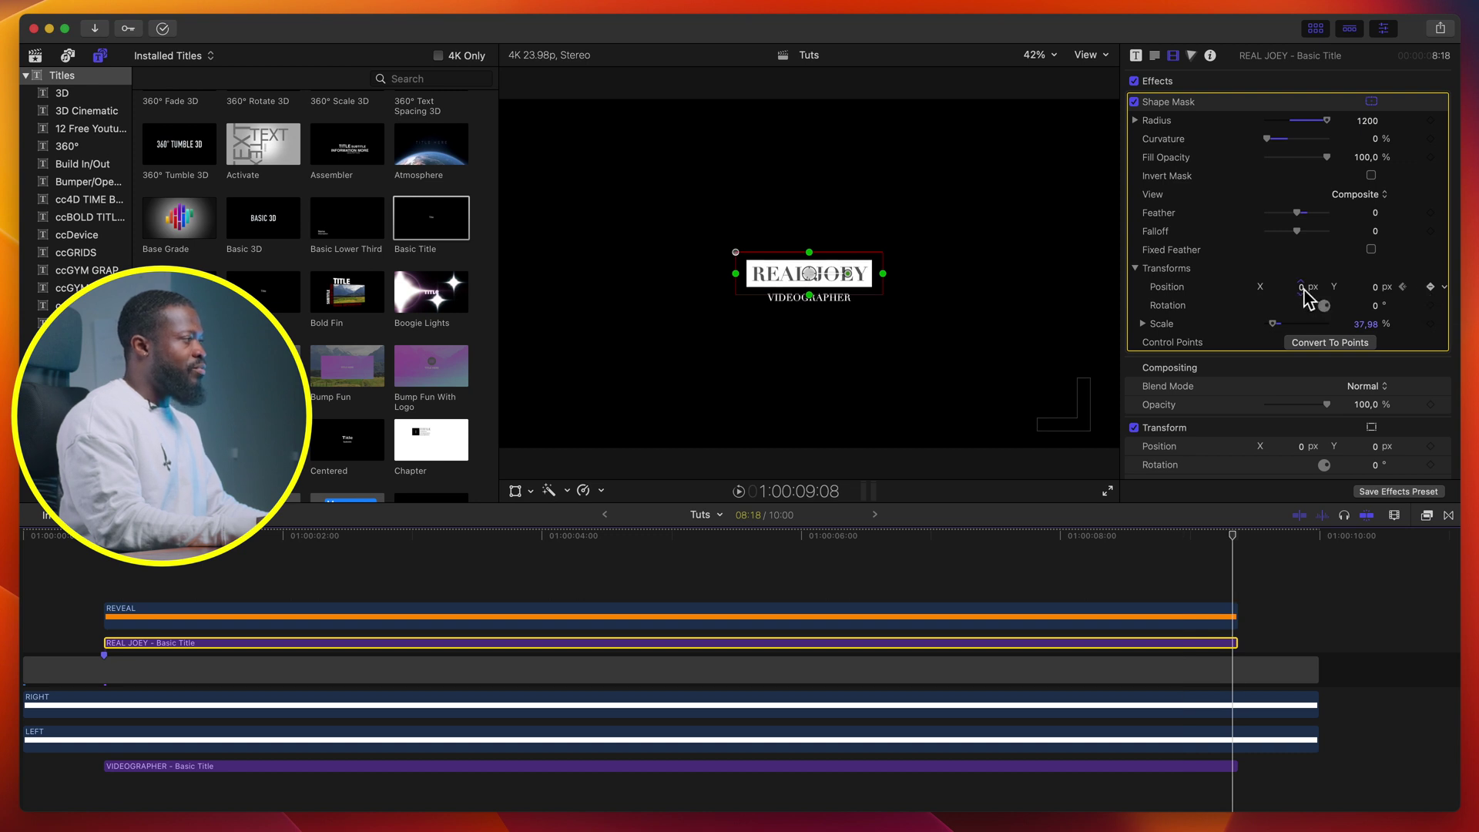
pyautogui.moveTo(1303, 288); pyautogui.dragTo(1395, 289)
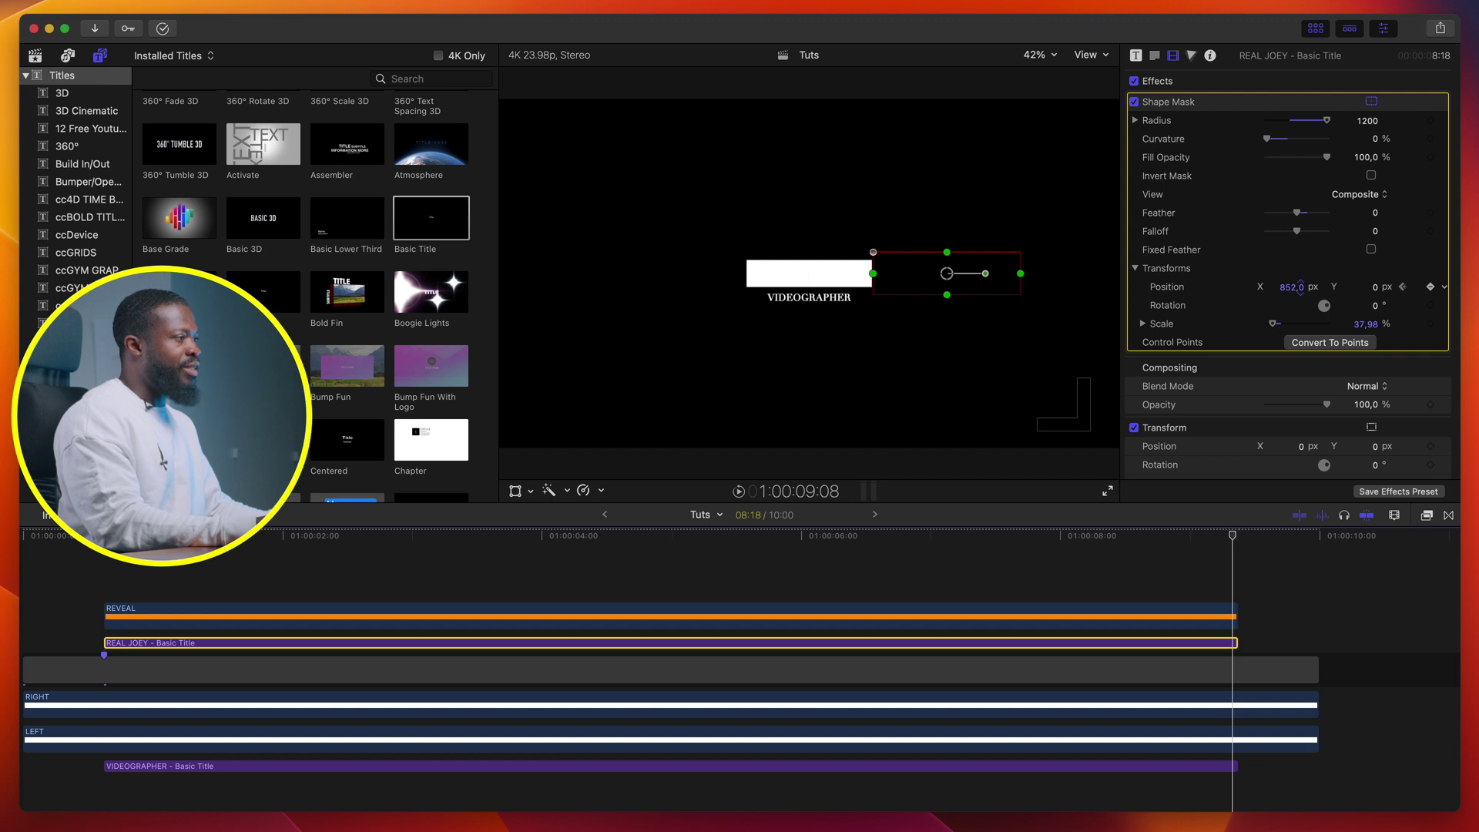
pyautogui.click(1046, 584)
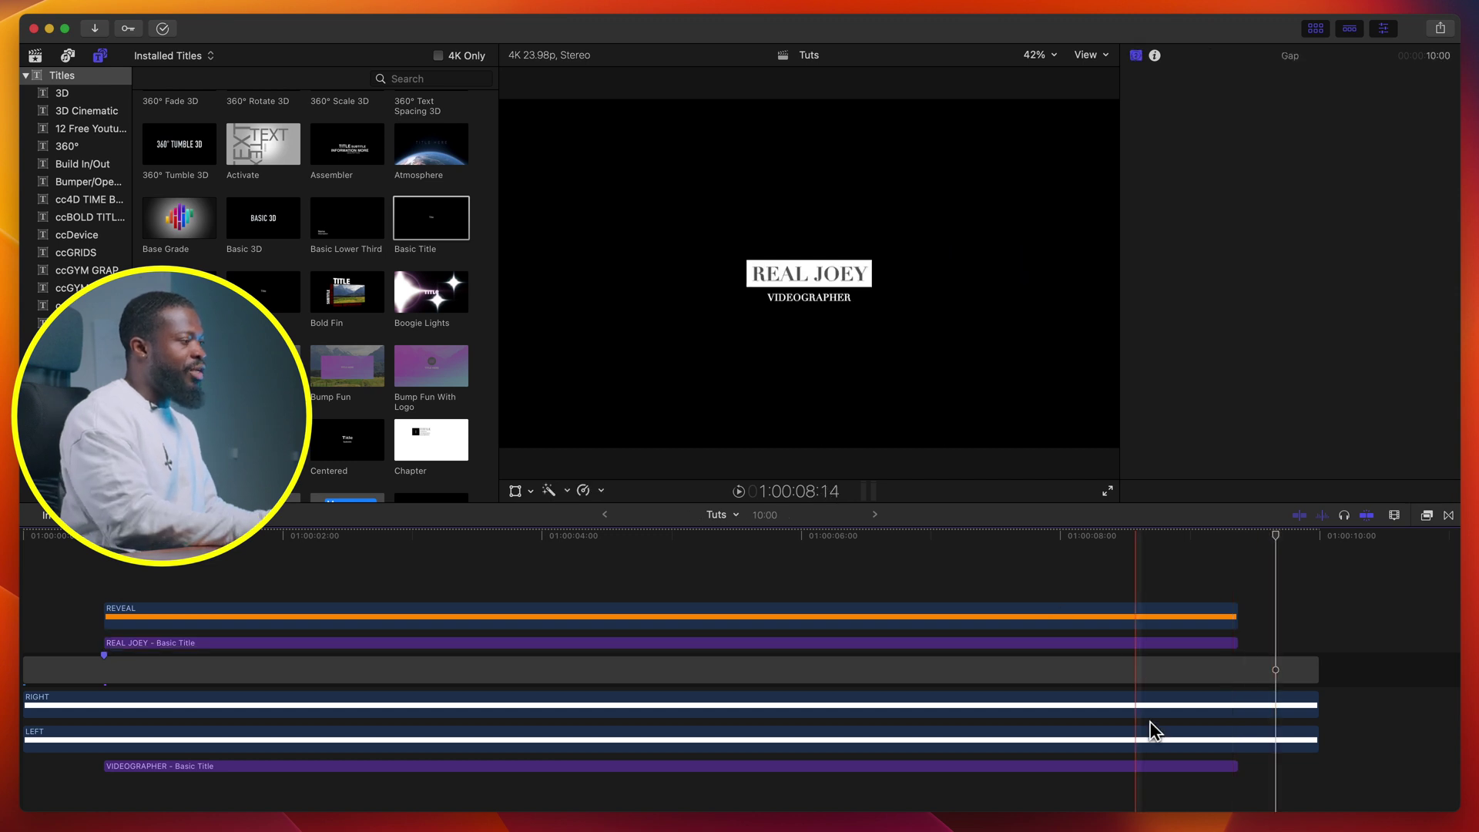
# - Add a Transform Position keyframe on VIDEOGRAPHER's last frame, then move the playhead back 24 frames
pyautogui.click(1150, 767)
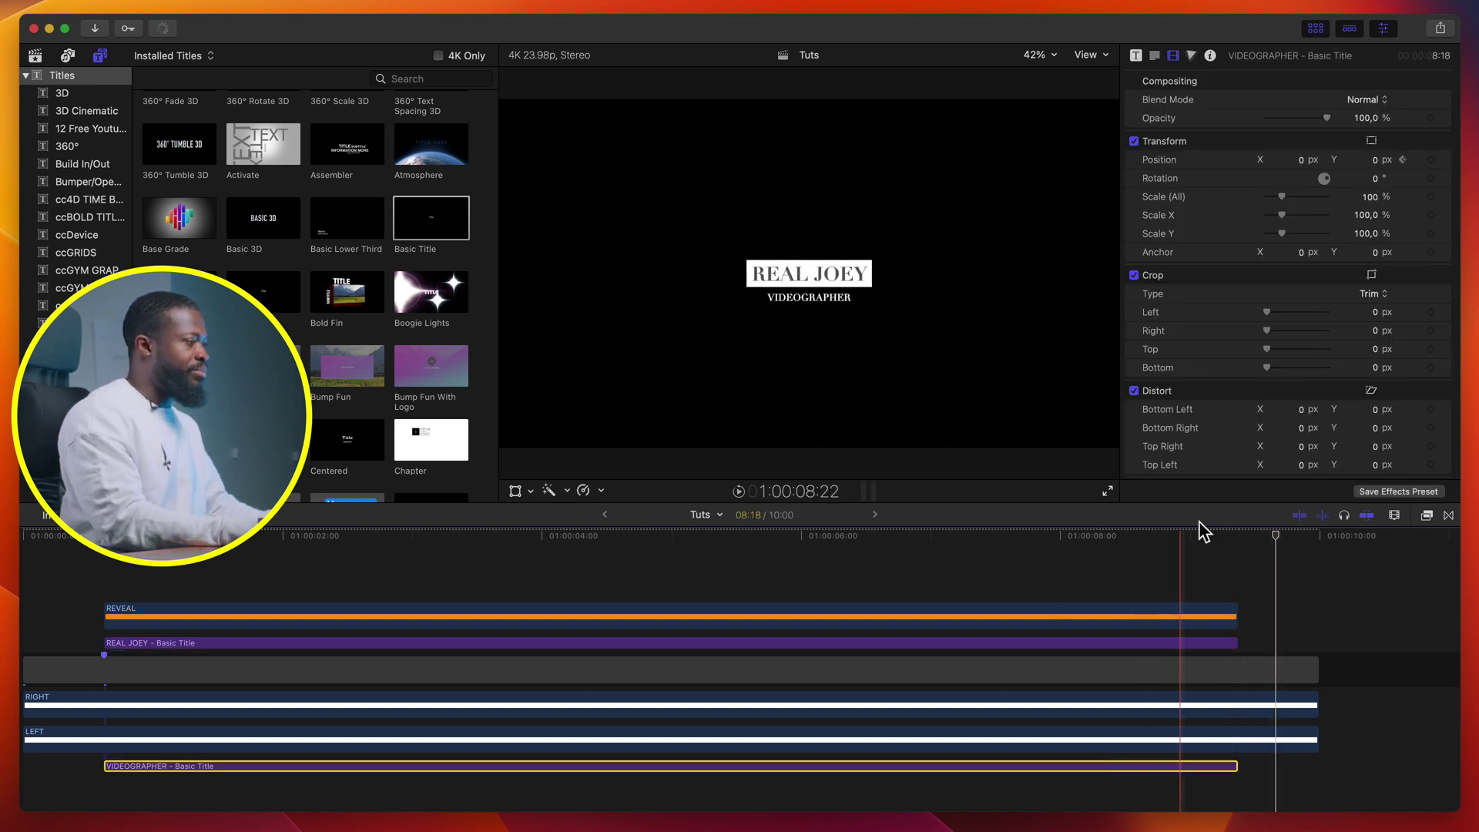
pyautogui.click(1224, 765)
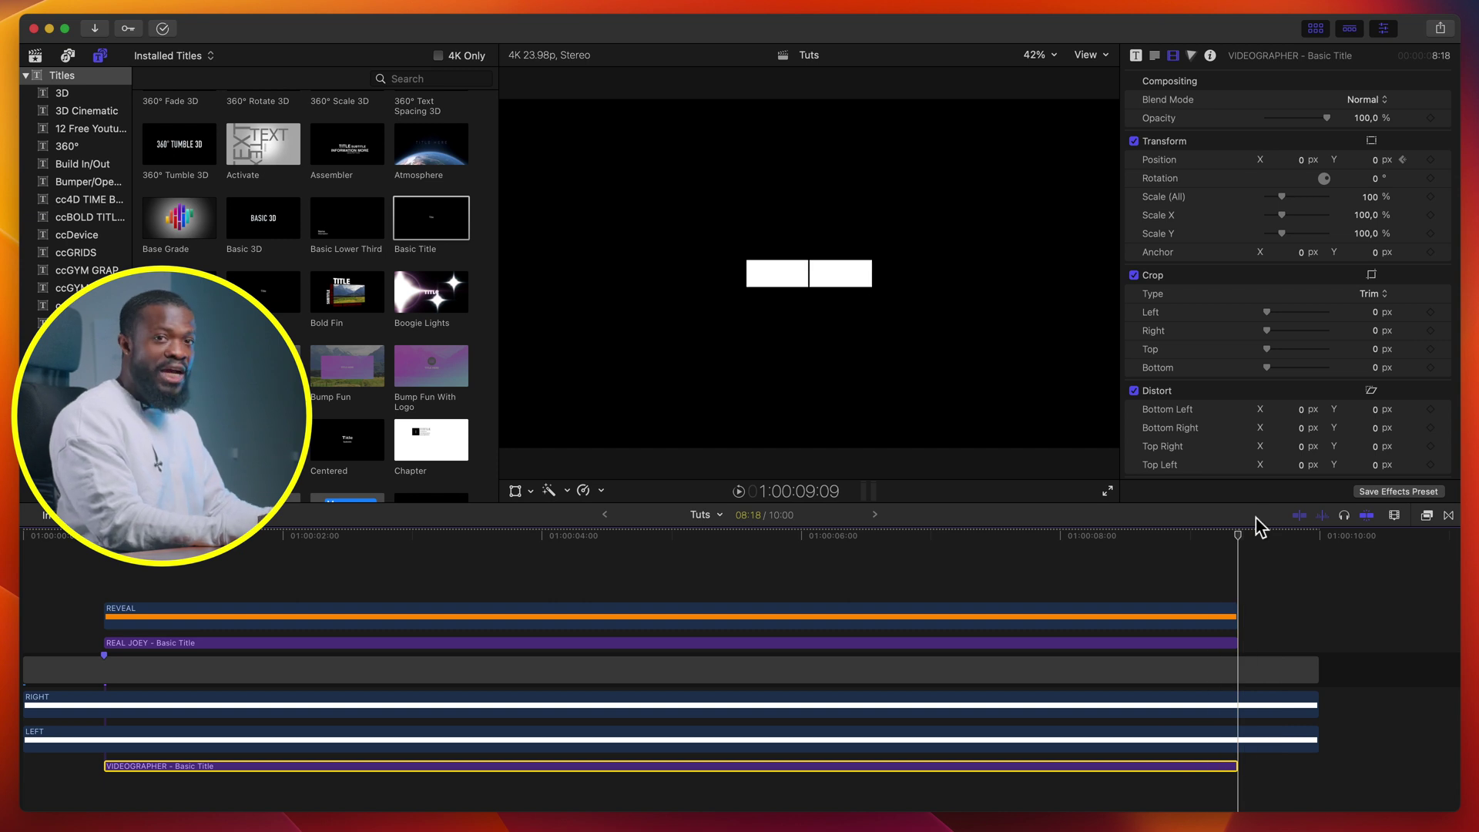
pyautogui.press('Left')
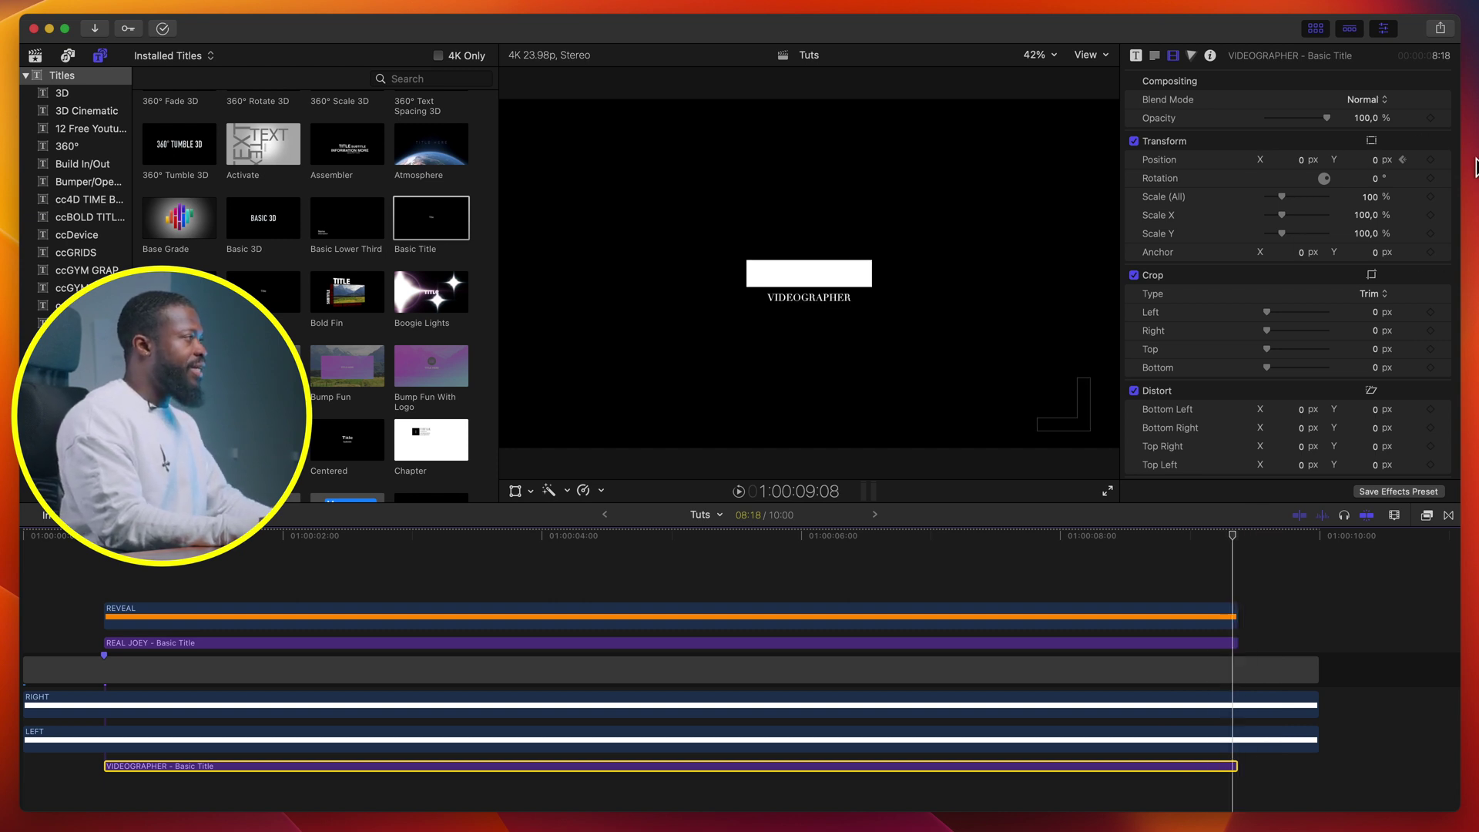
pyautogui.click(1433, 161)
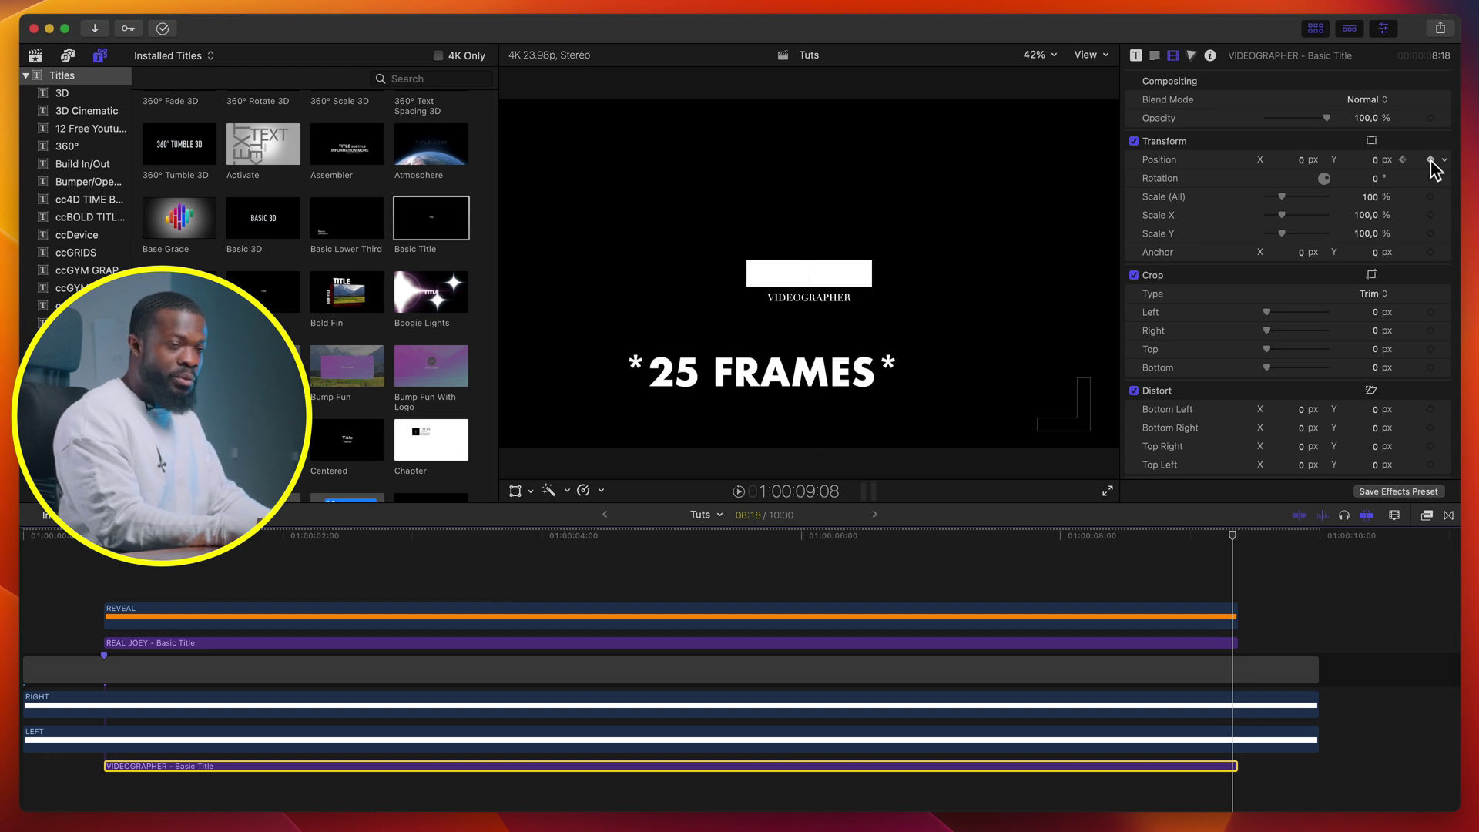
pyautogui.press('-')
pyautogui.press('2')
pyautogui.press('4')
pyautogui.press('Return')
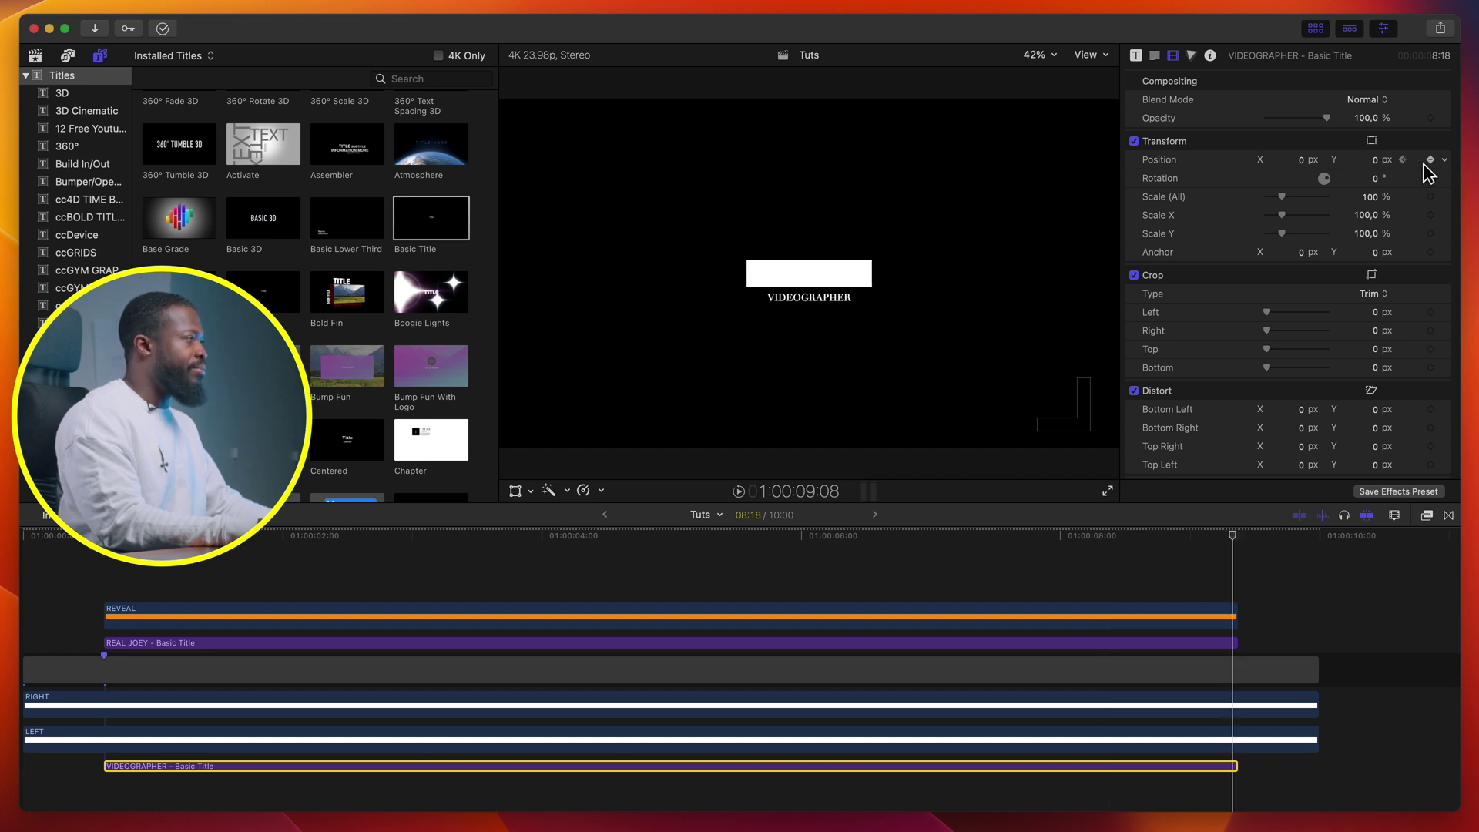
pyautogui.click(1375, 161)
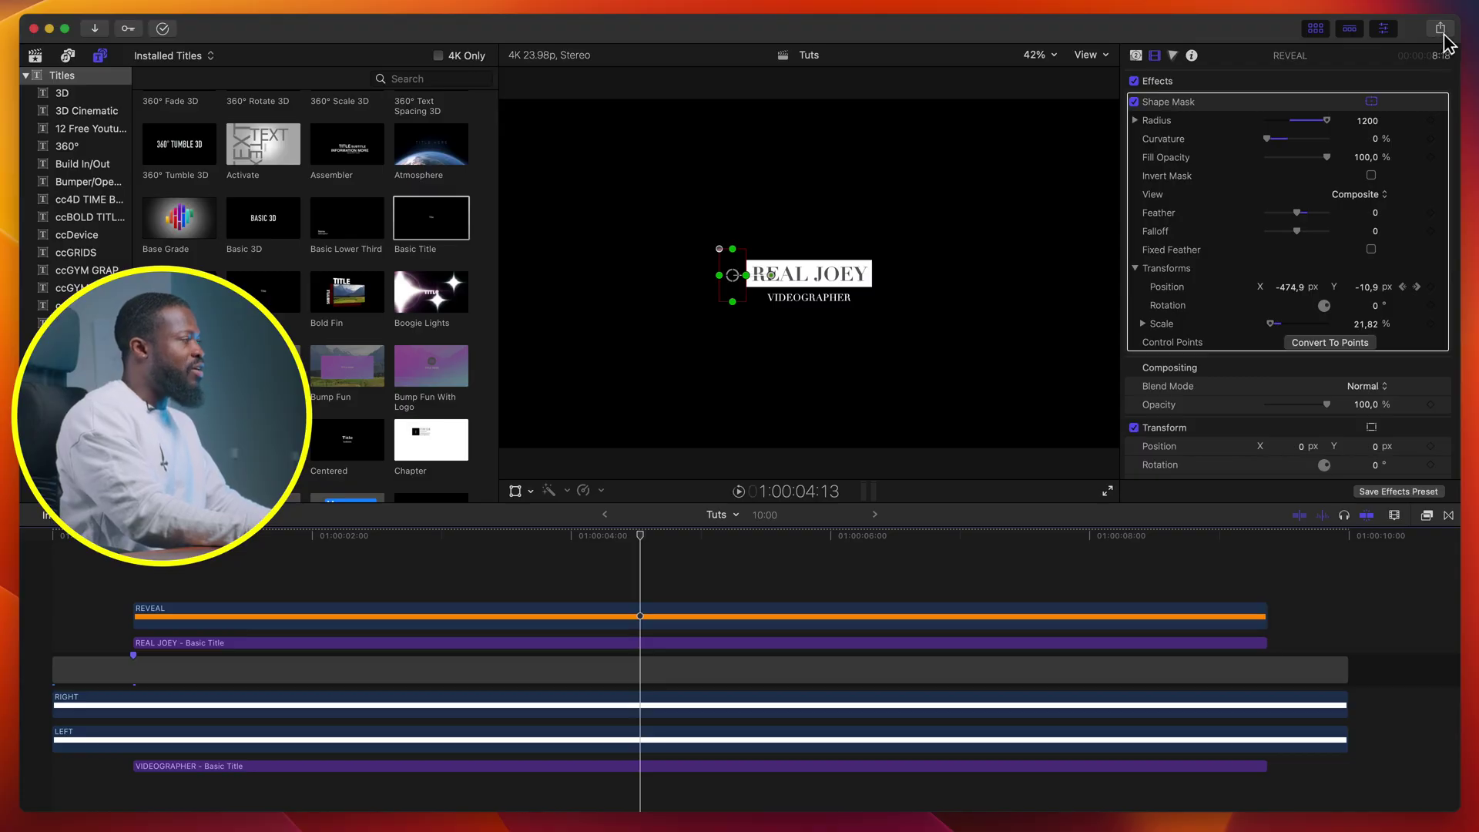
# - Export the project as an Apple ProRes 4444 video-and-audio movie to the Desktop as CLEAN LOWER THIRDS TUT
pyautogui.click(1440, 29)
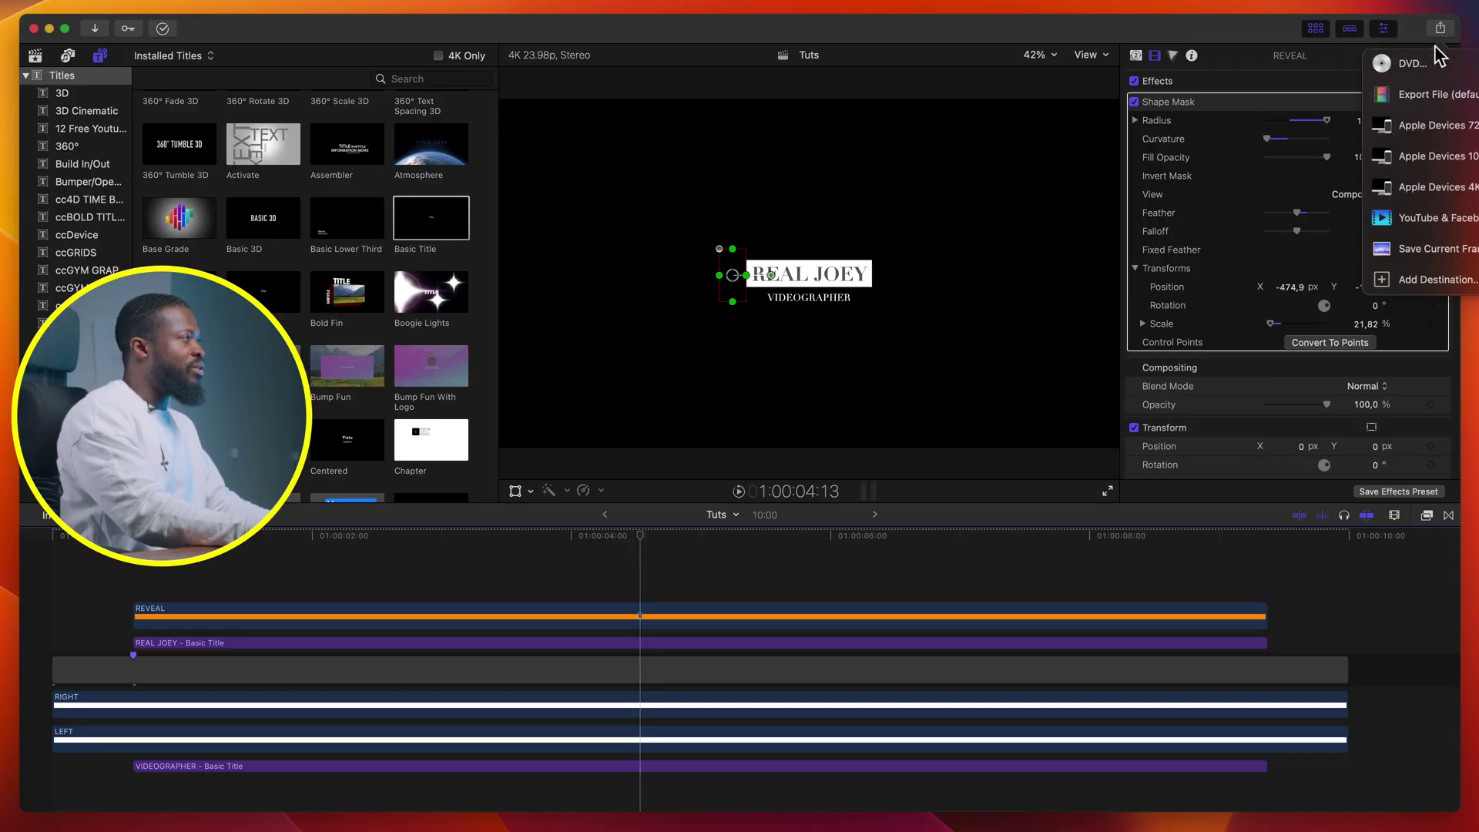
pyautogui.click(1429, 94)
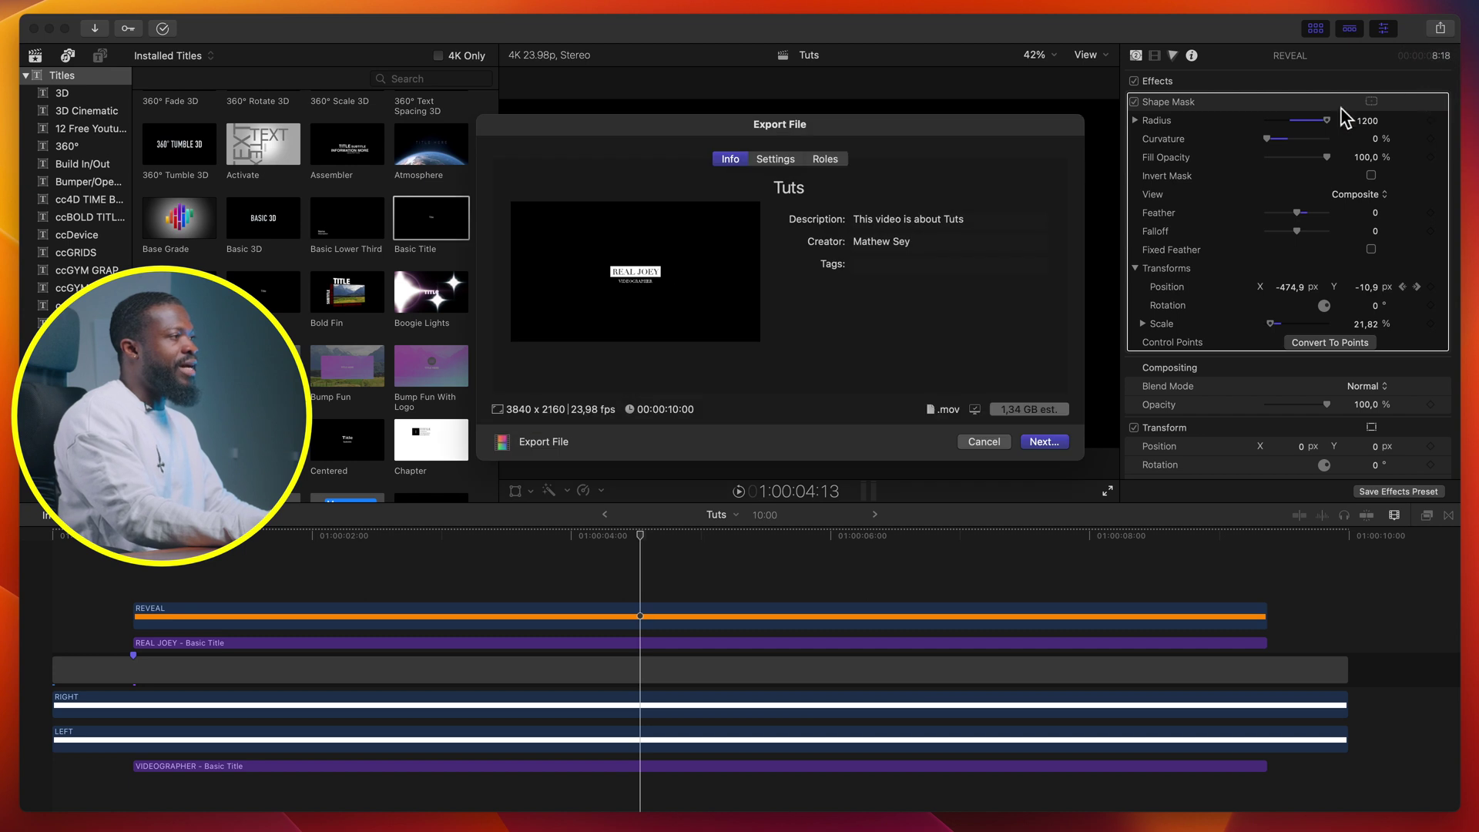
pyautogui.click(780, 162)
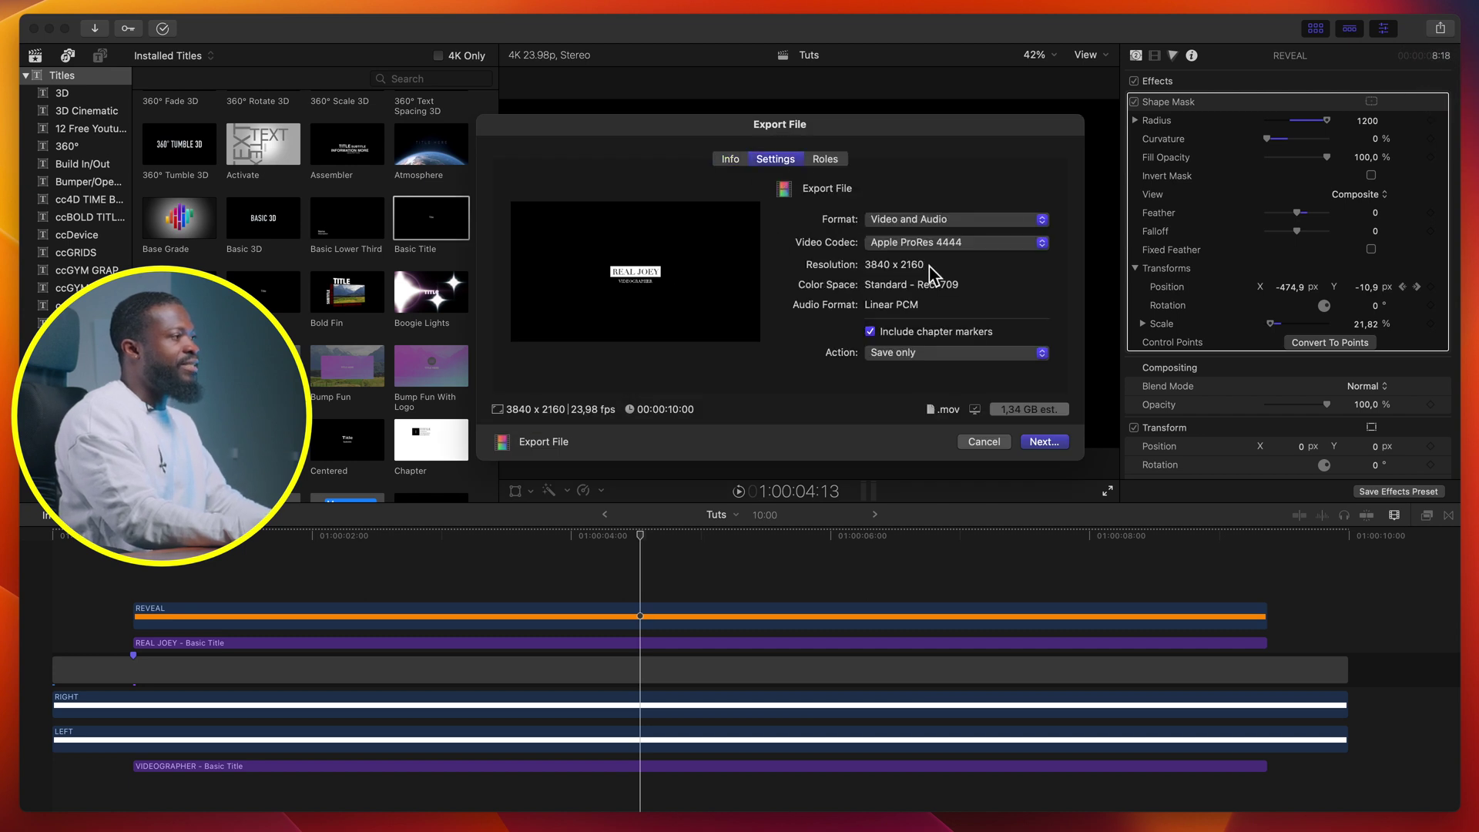
pyautogui.click(931, 226)
pyautogui.click(925, 224)
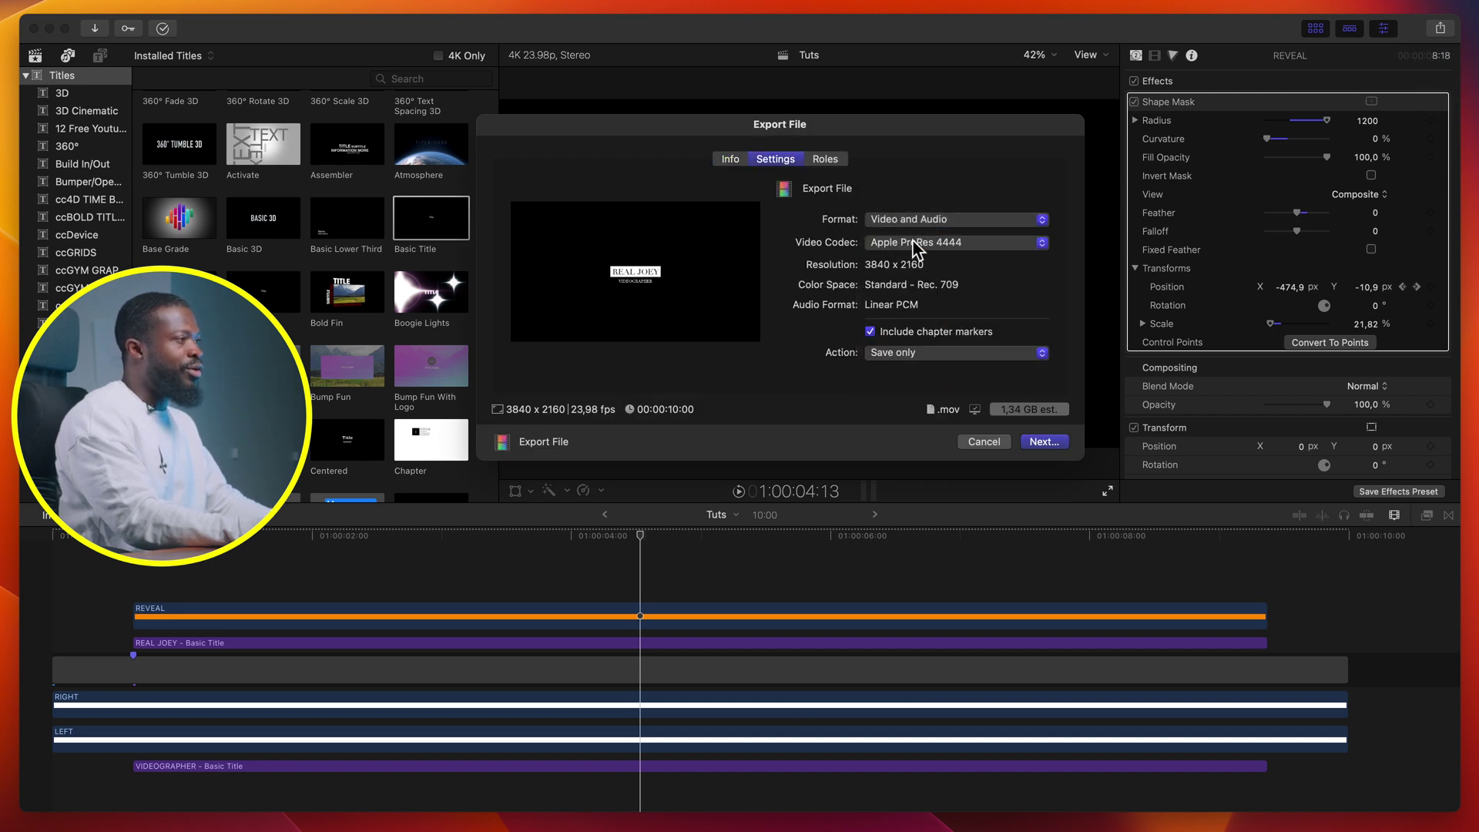
pyautogui.click(913, 243)
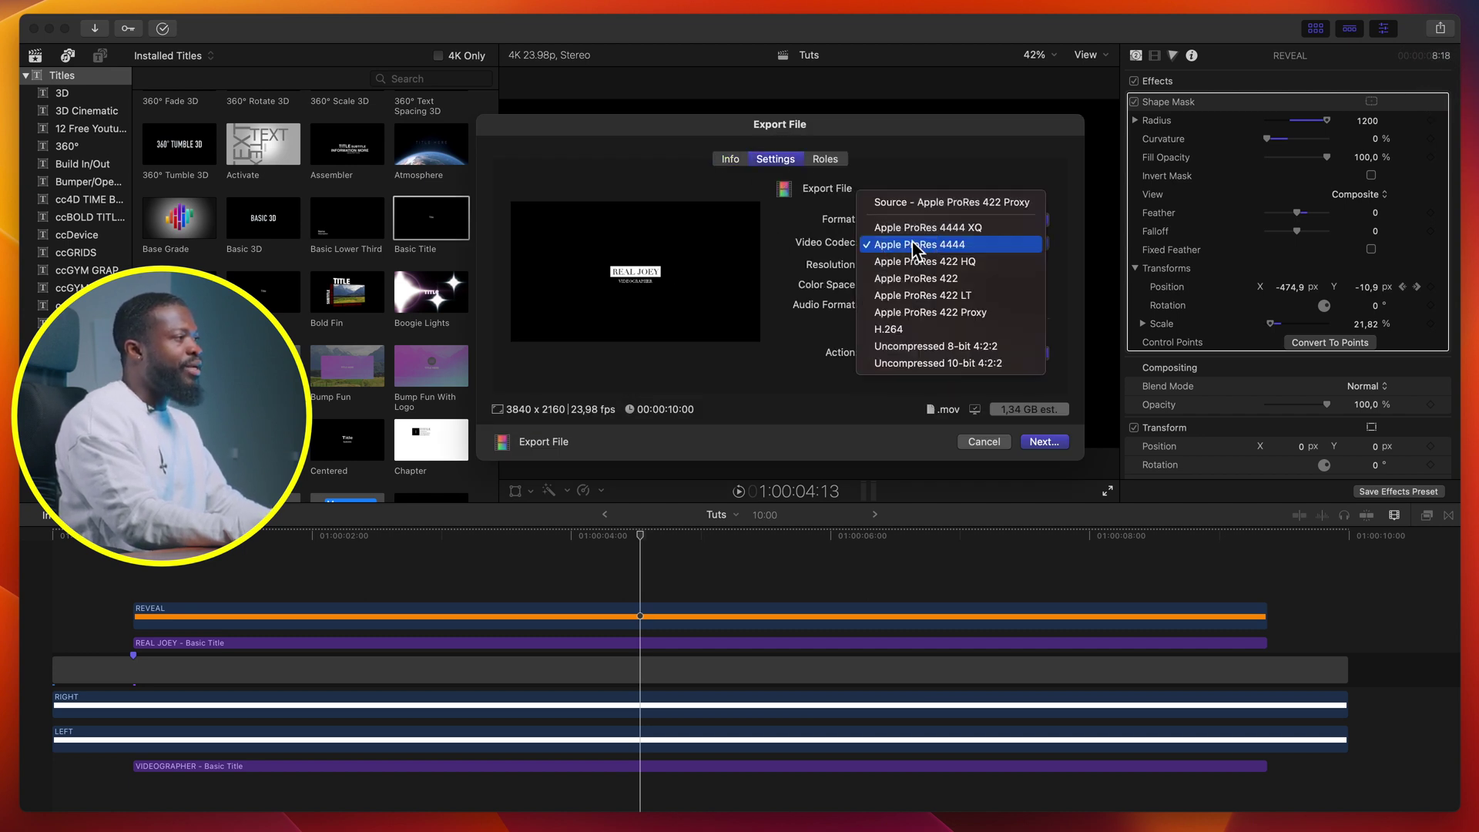
pyautogui.click(962, 245)
pyautogui.click(1044, 442)
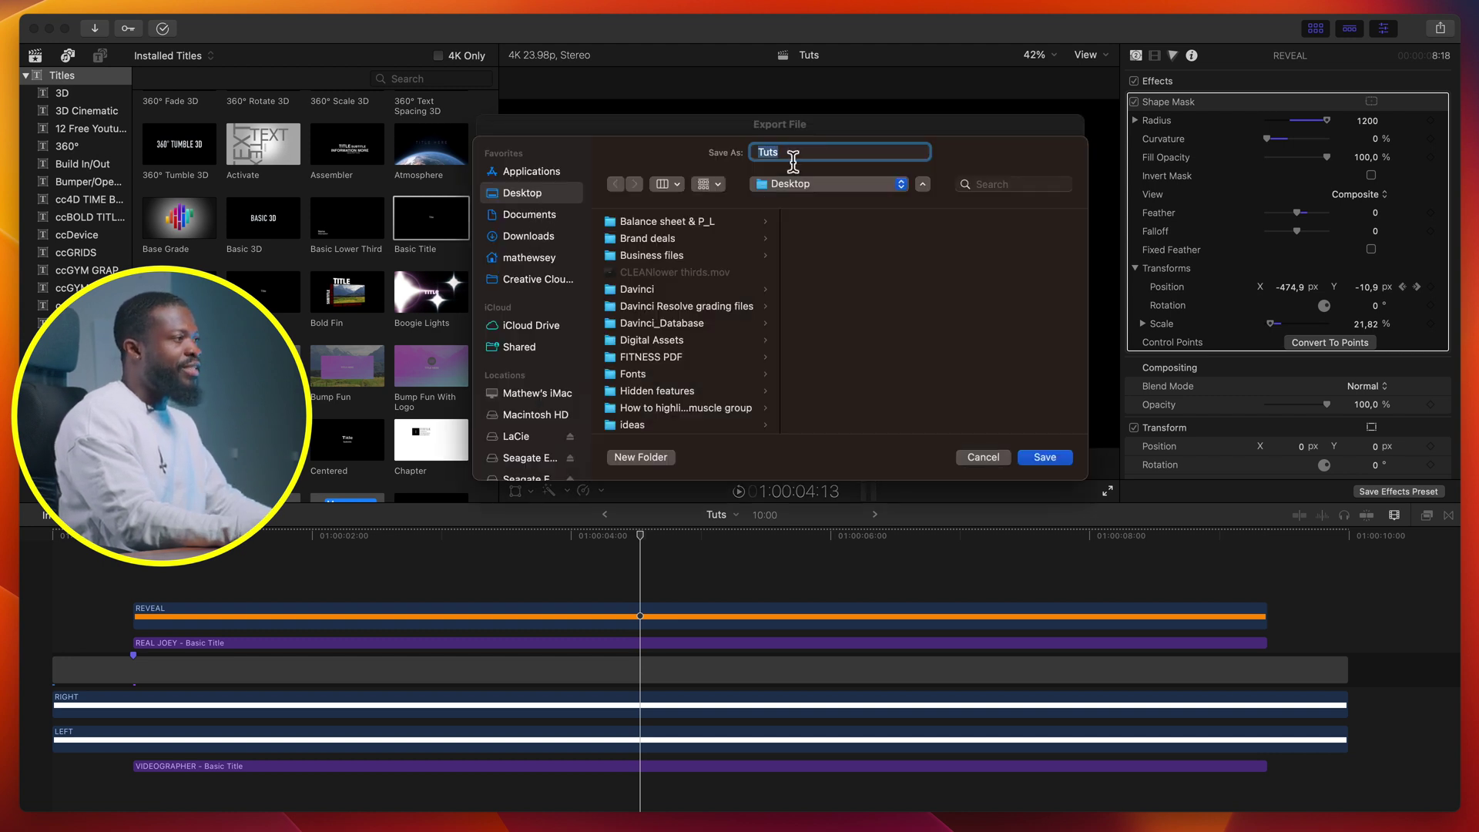
pyautogui.press('BackSpace')
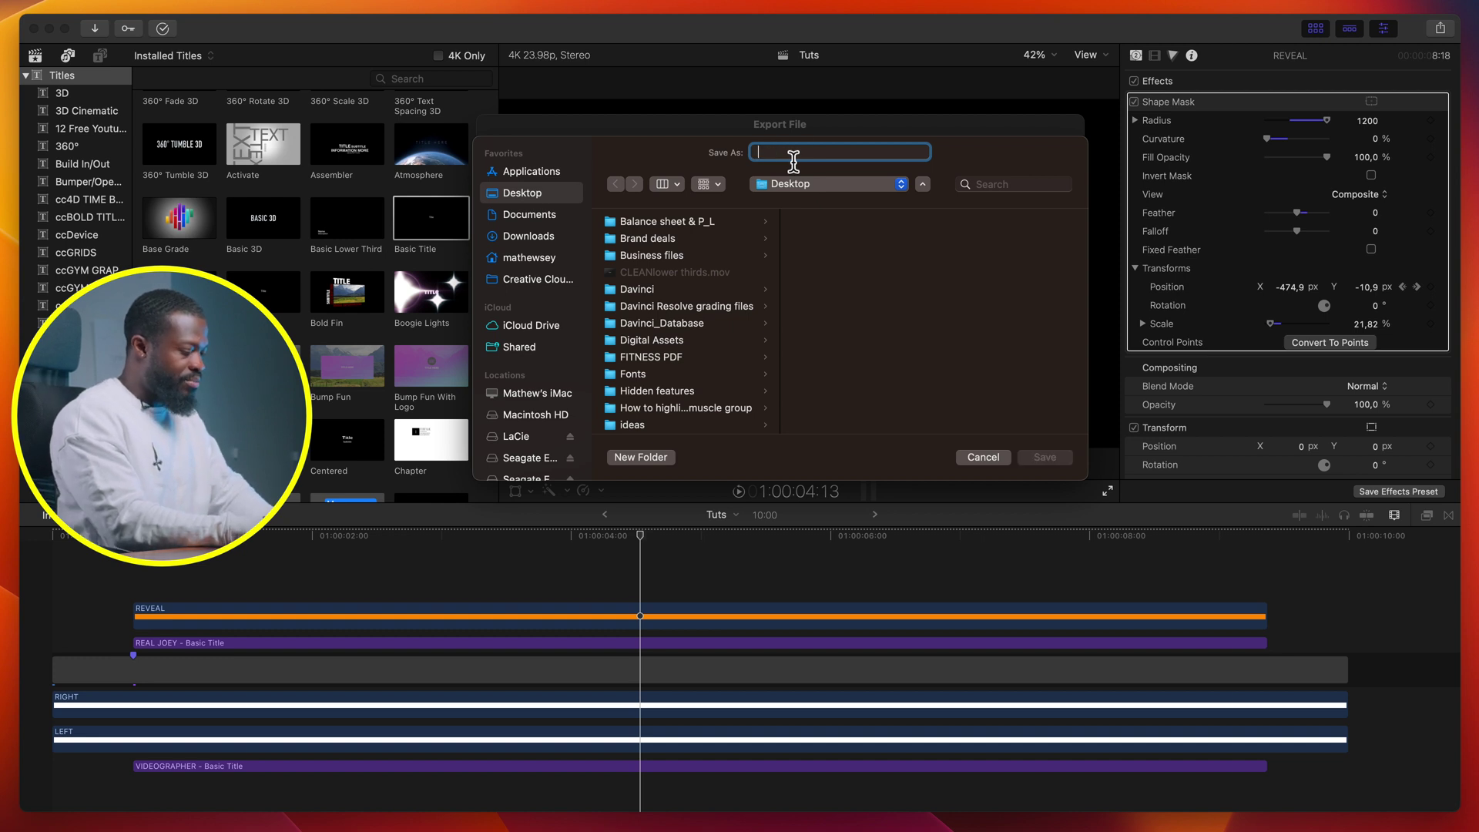
pyautogui.write('CLEANLOWER')
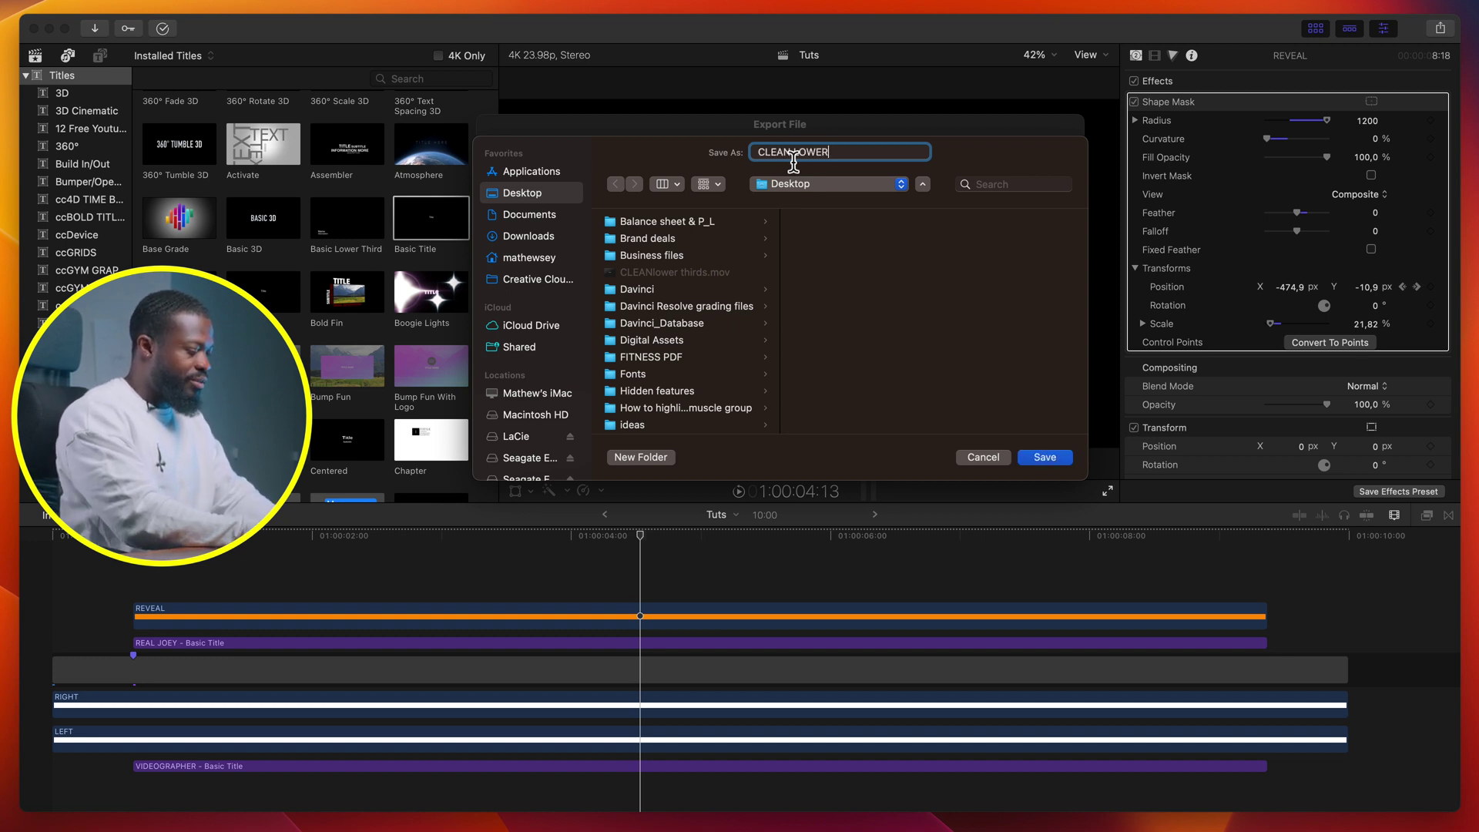
pyautogui.click(1046, 457)
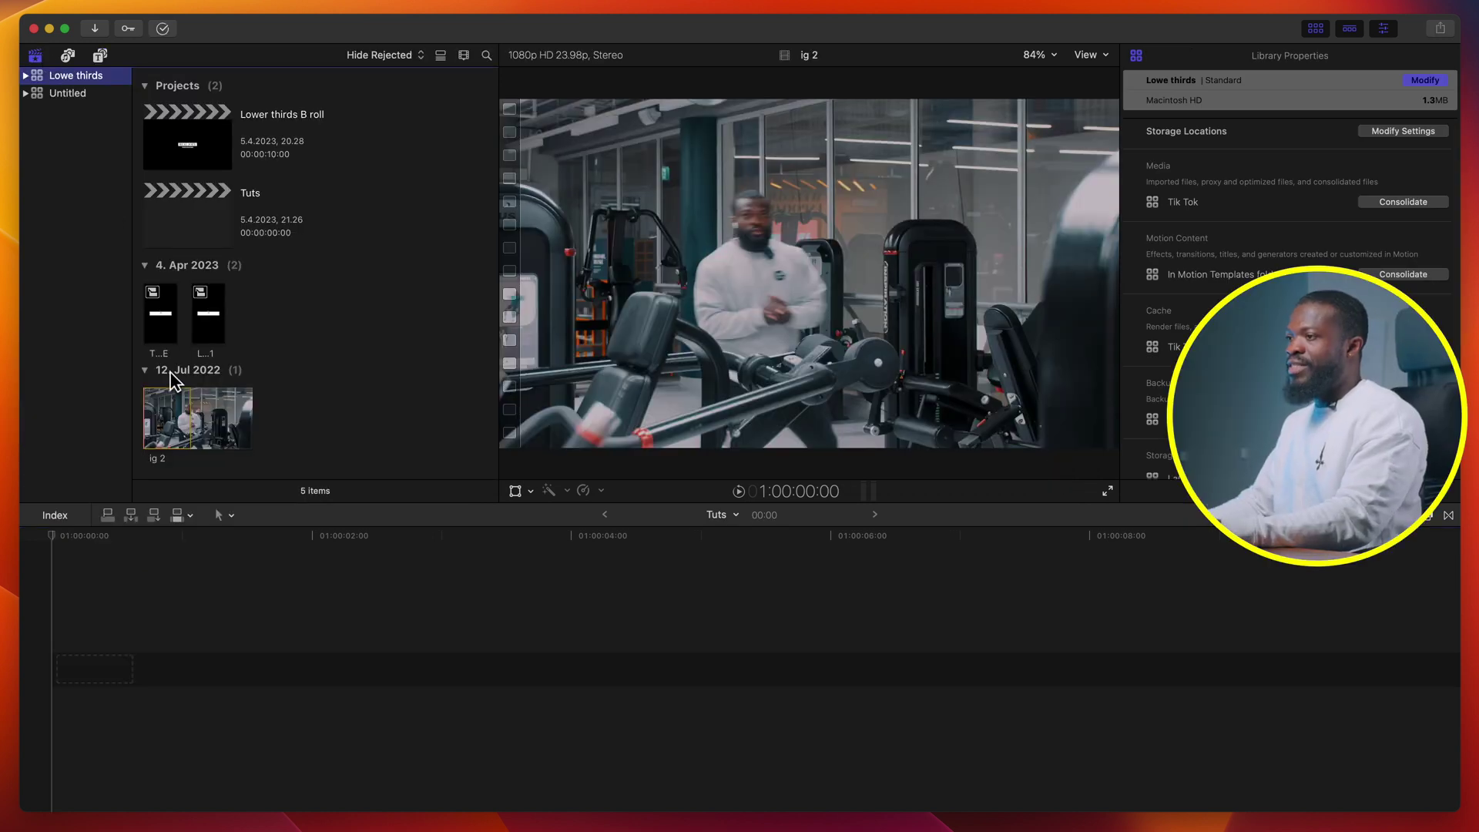
# - Add the ig 2 gym clip to the timeline and park the playhead at 1:00:02:09
pyautogui.click(165, 426)
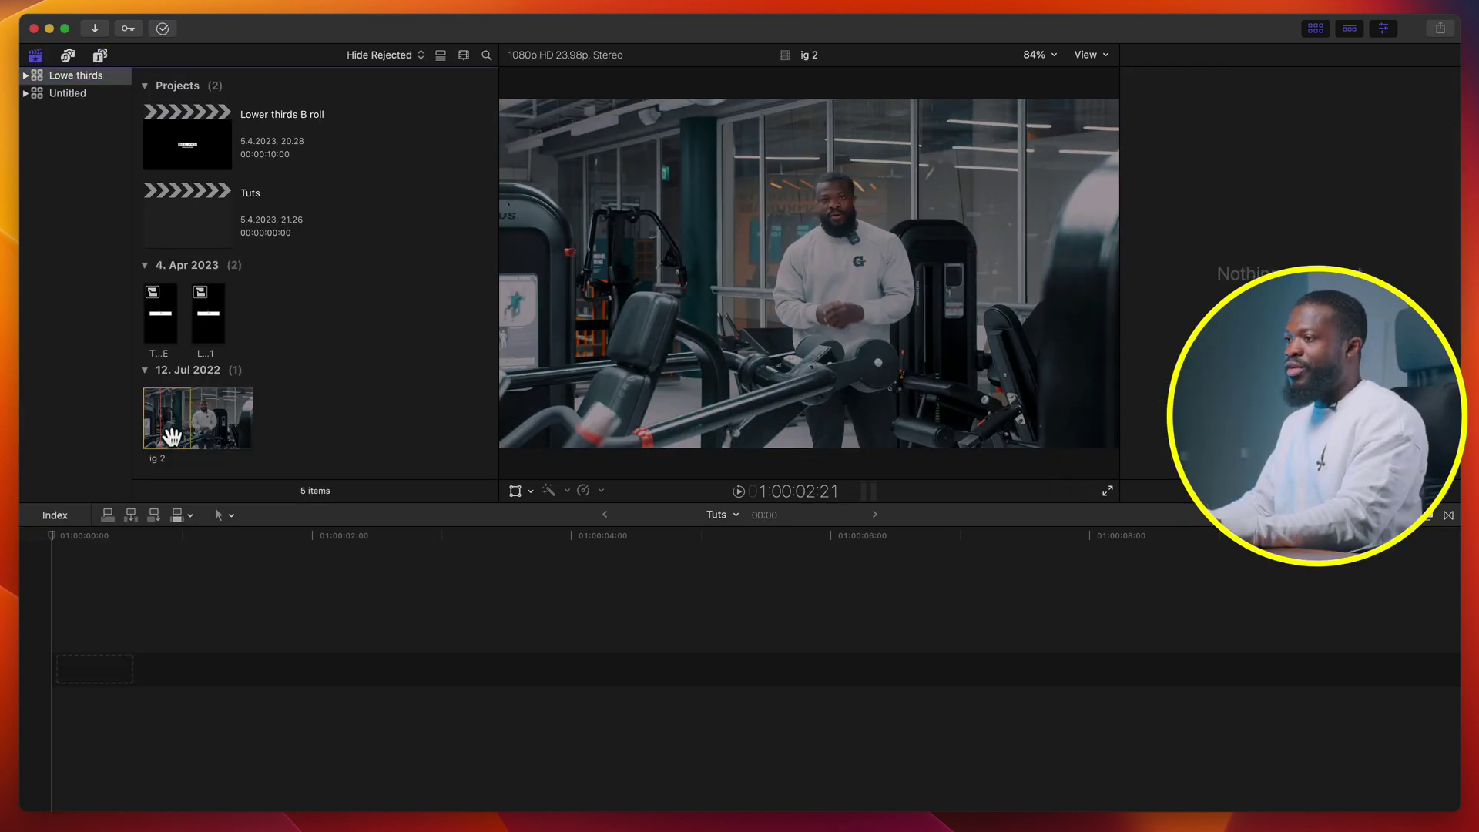
pyautogui.moveTo(181, 431); pyautogui.dragTo(206, 533)
pyautogui.click(293, 682)
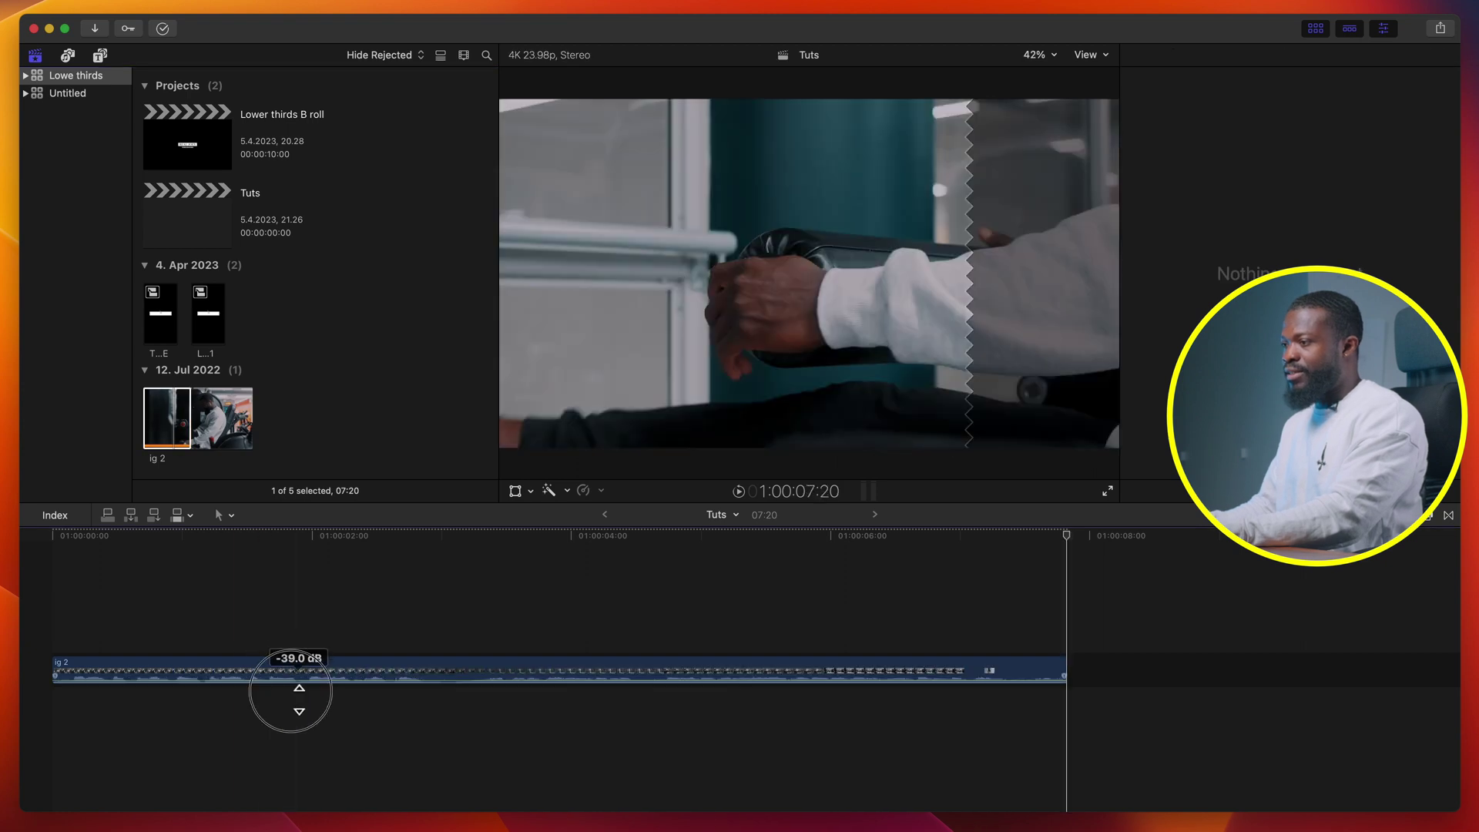
pyautogui.click(361, 605)
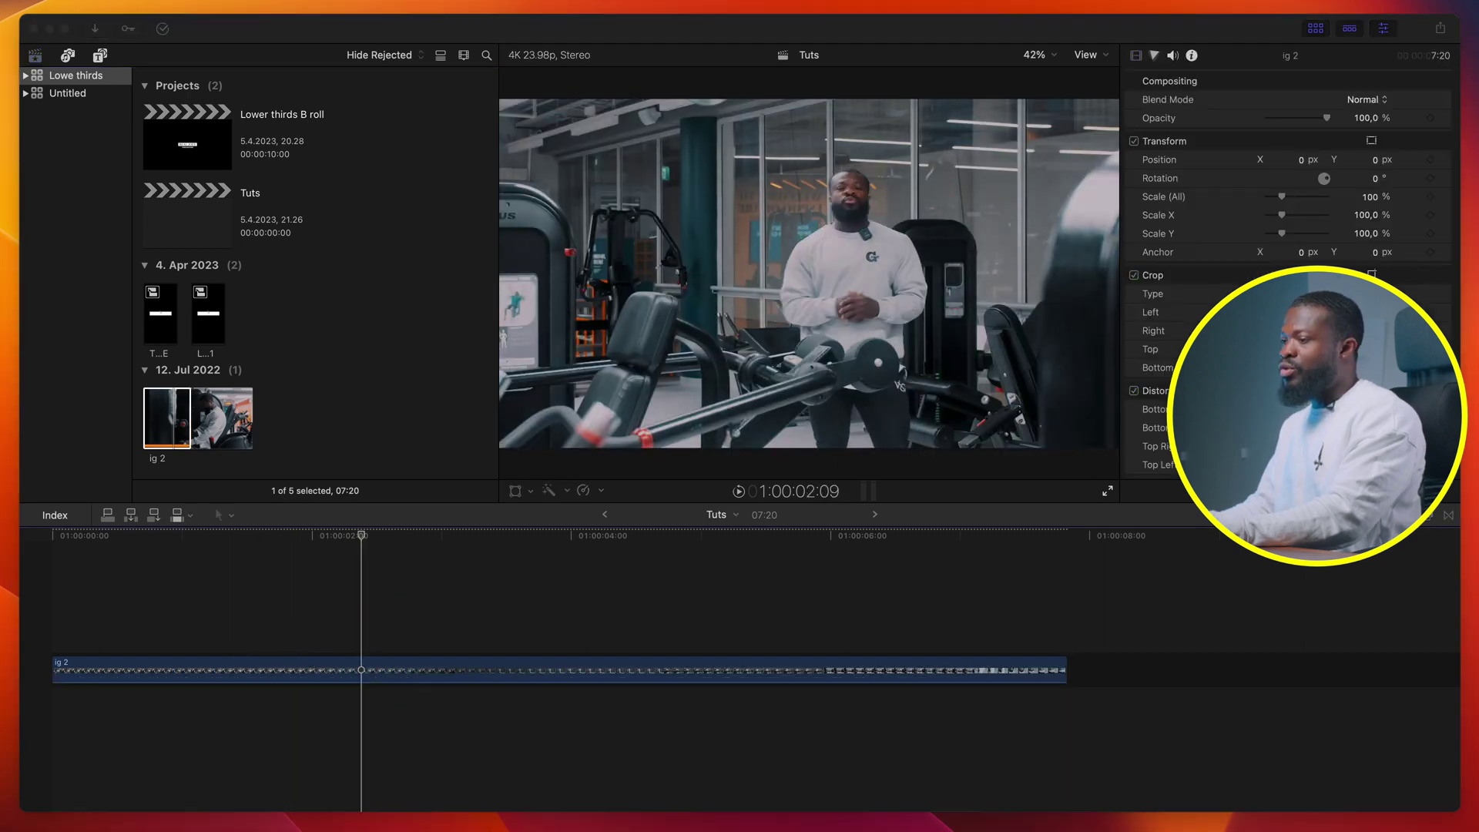
# - Place CLEAN LOWER THIRDS TUT.mov from the Desktop on the timeline above the gym clip
pyautogui.press('super+Tab')
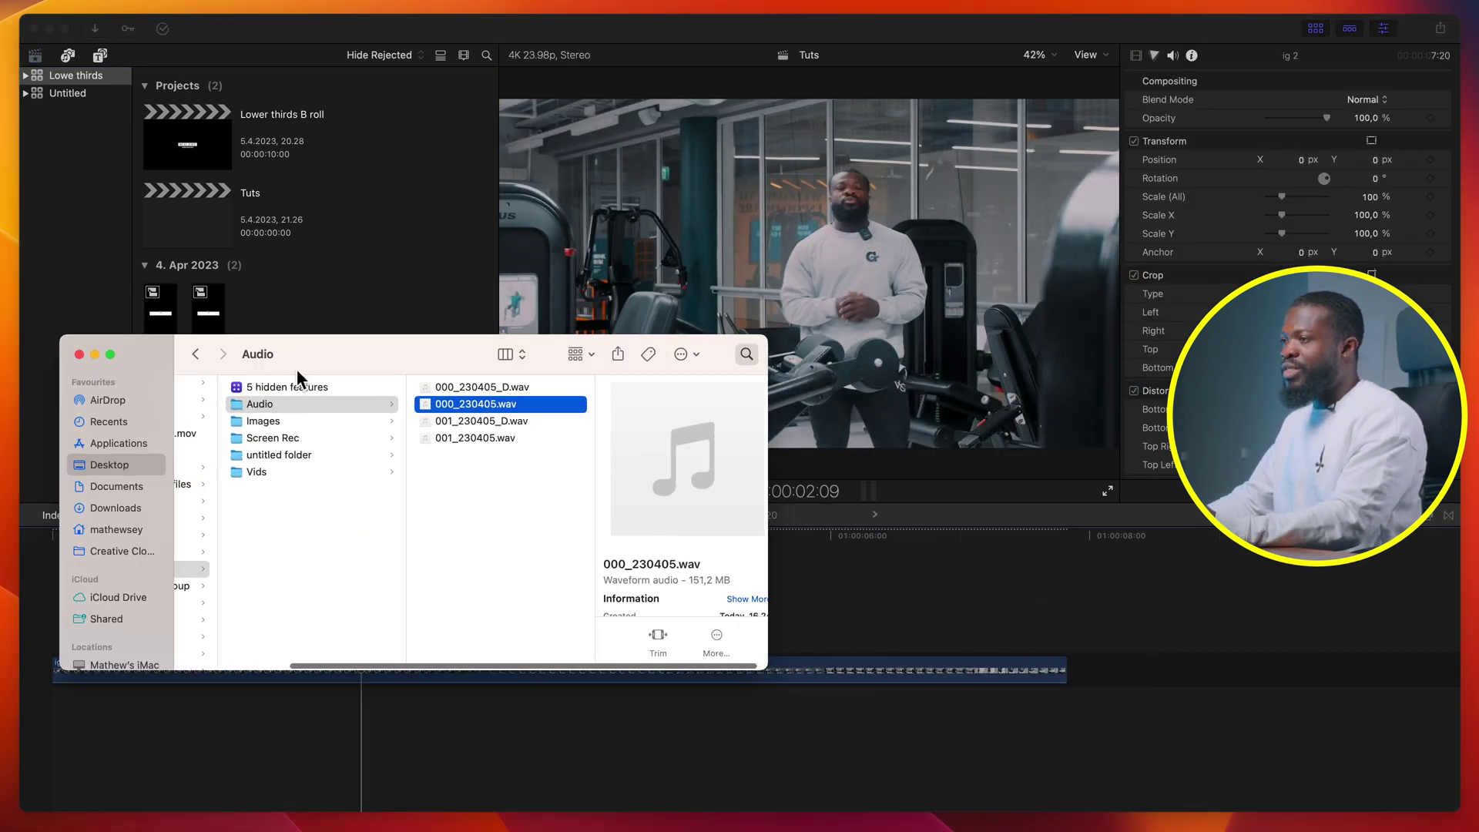
pyautogui.moveTo(336, 369); pyautogui.dragTo(476, 367)
pyautogui.click(262, 459)
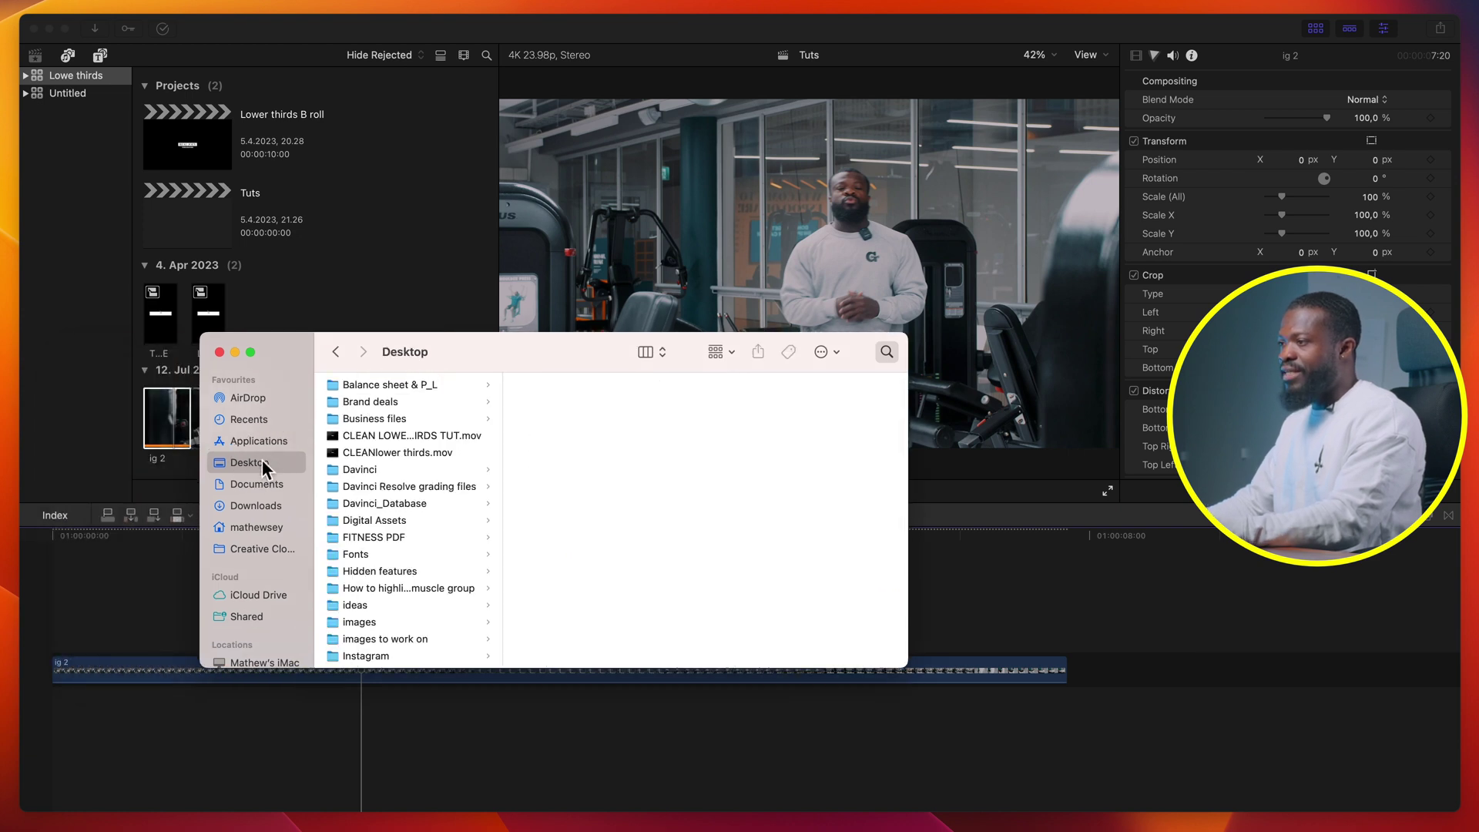
pyautogui.click(400, 436)
pyautogui.moveTo(408, 437); pyautogui.dragTo(145, 614)
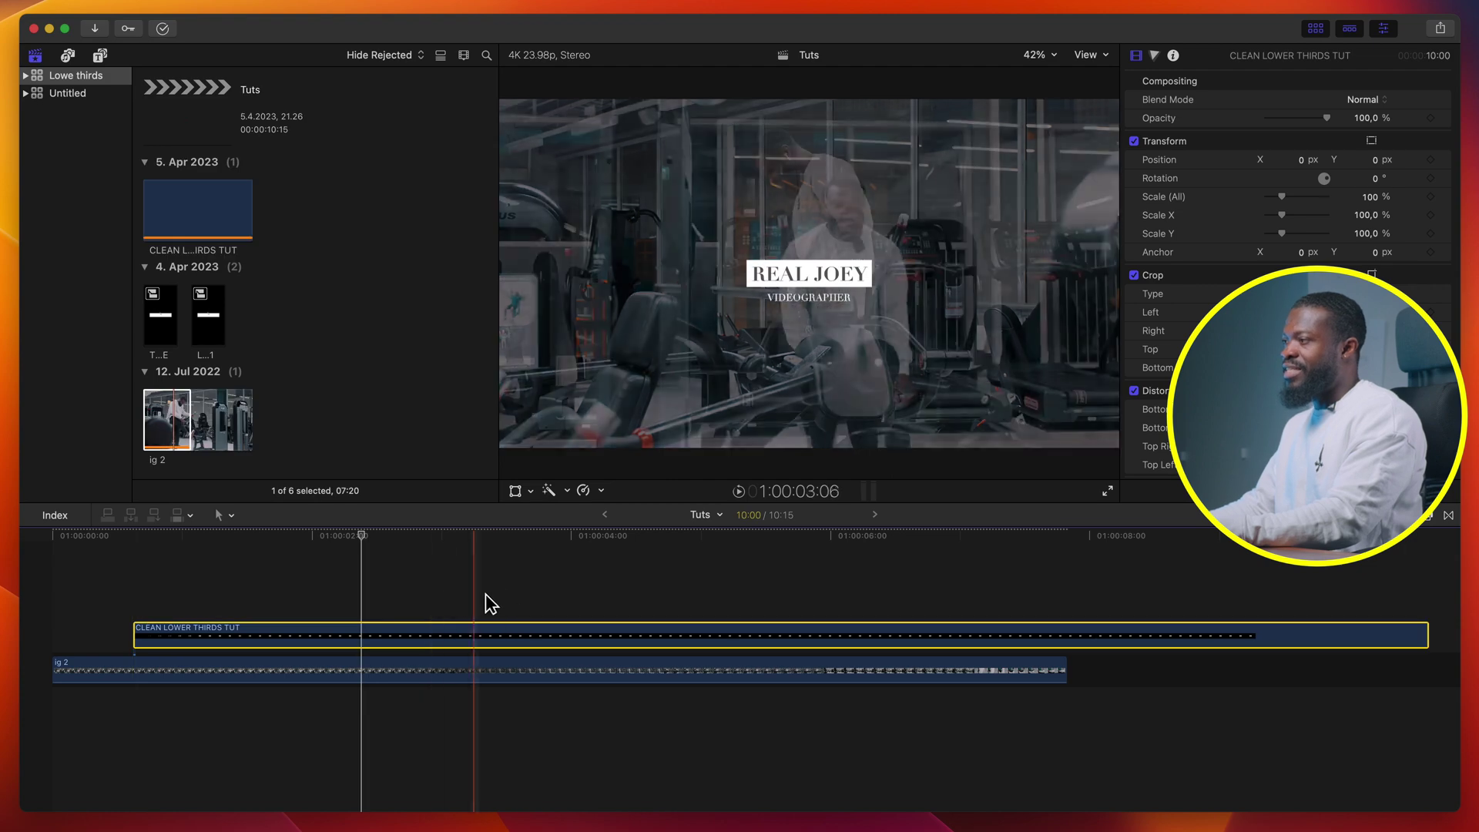
pyautogui.click(555, 603)
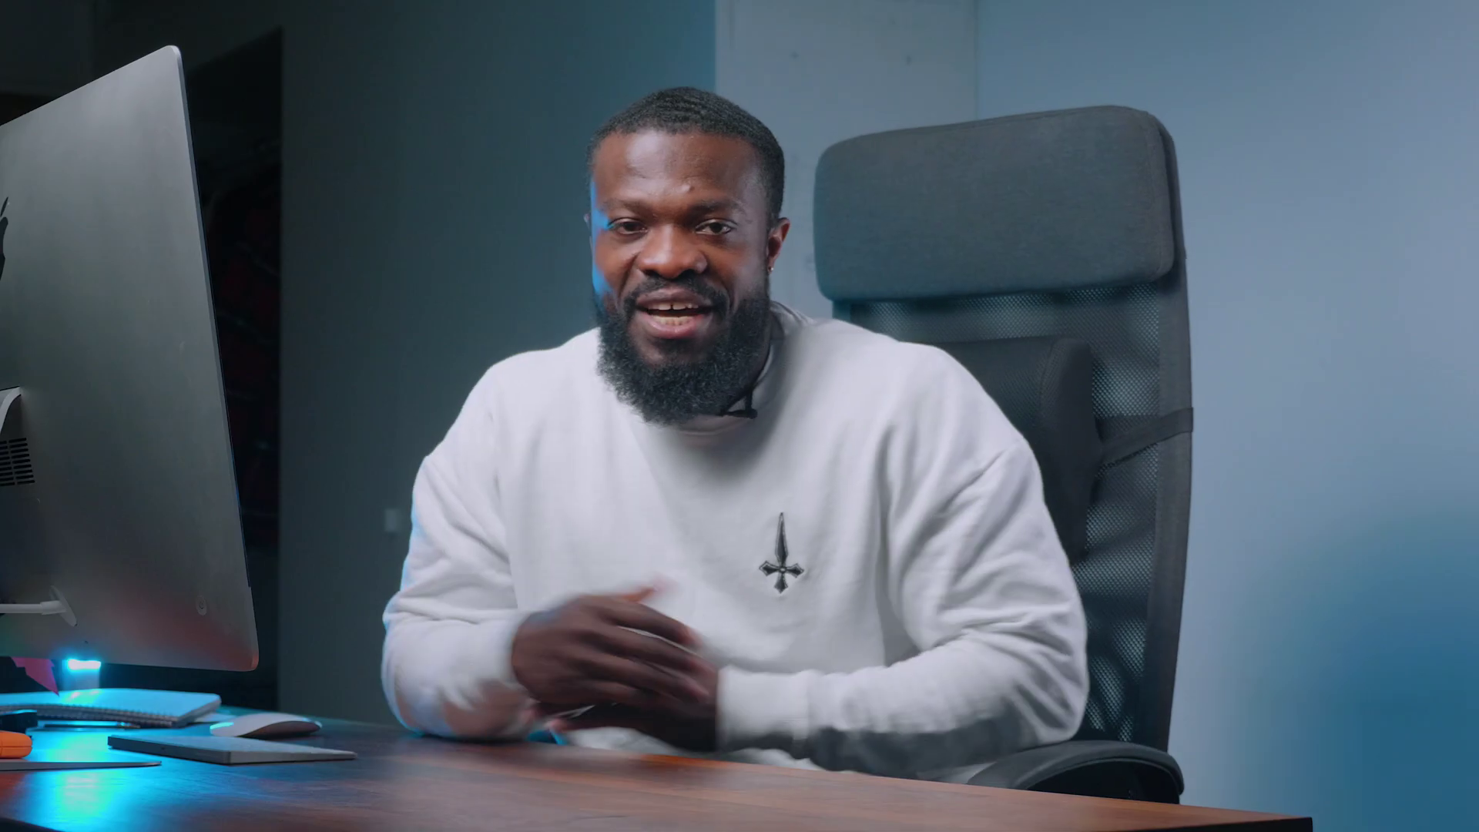